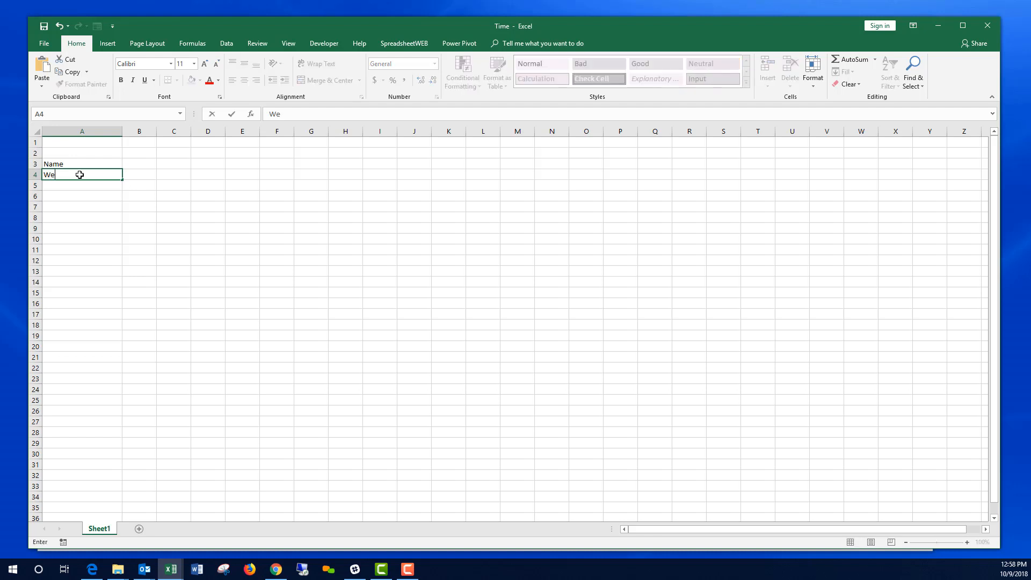
Step: Label A4 'Week Starting' and name cell B3 'Name'
text(ting)
key(Return)
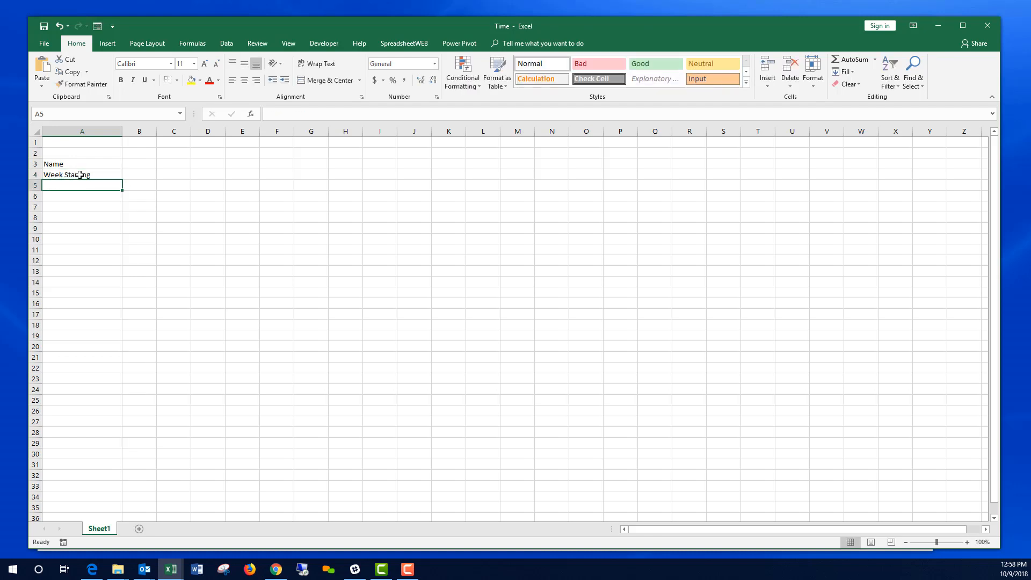
key(Up)
key(Up)
key(Right)
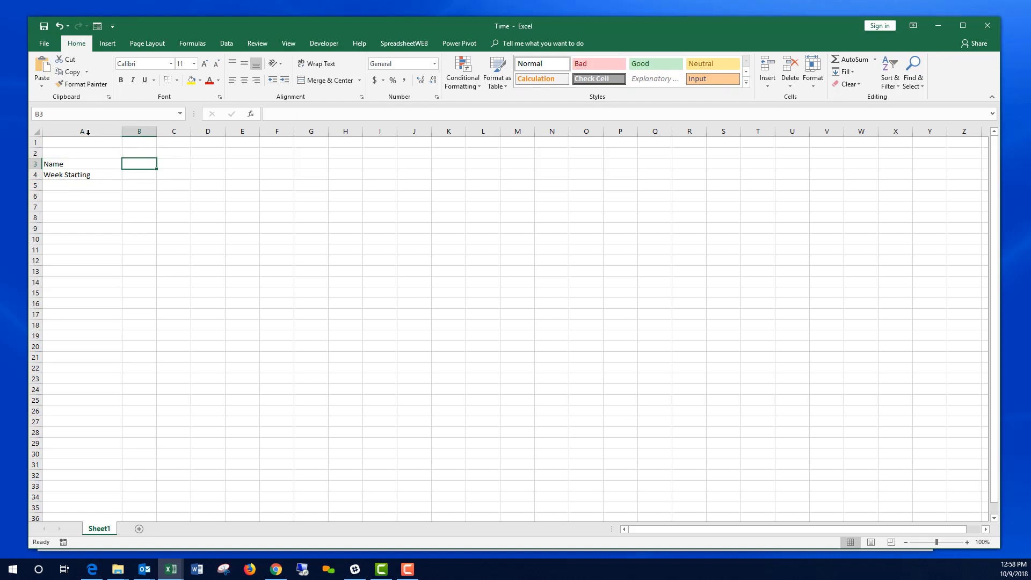
click(64, 116)
text(Name)
key(Return)
Step: Name cell B4 'WeekStarting' using the Name Box
key(Down)
click(64, 115)
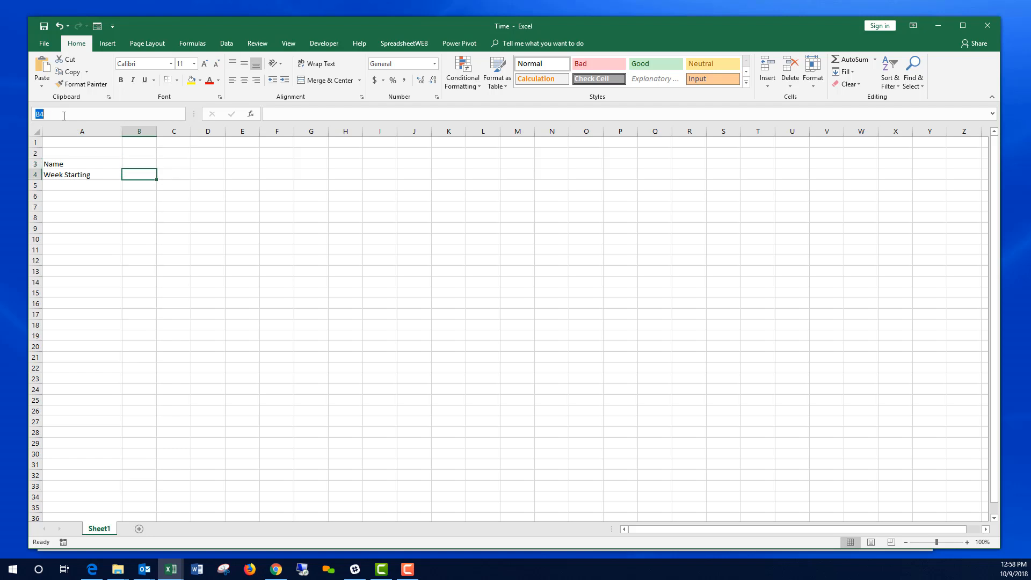
text(WeekStarting)
key(Return)
Step: Enter 10/8/2018 in B4 and widen column B to fit the date
text(10/8/)
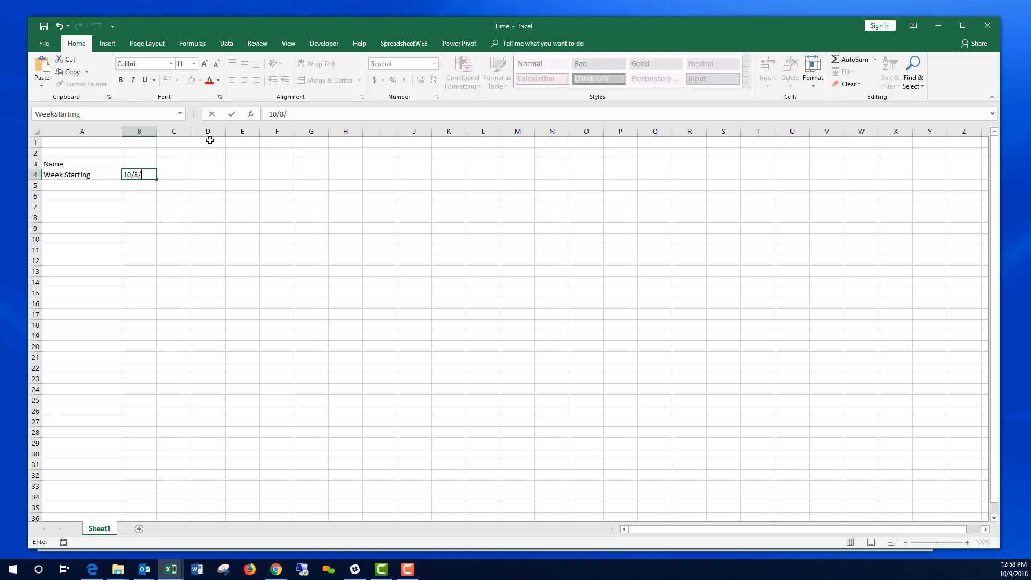
text(2018)
key(Return)
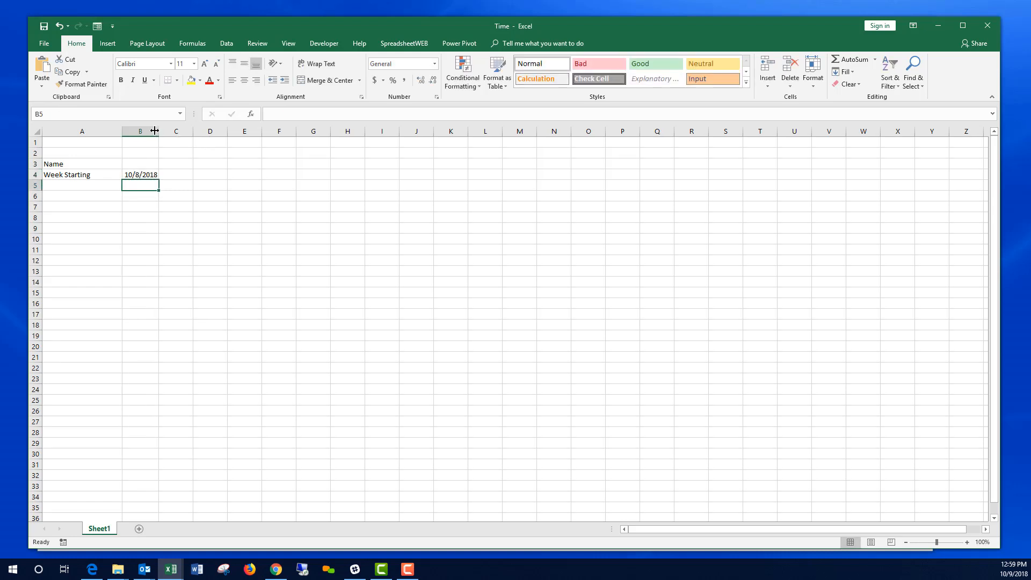
drag(159, 131, 176, 131)
click(87, 185)
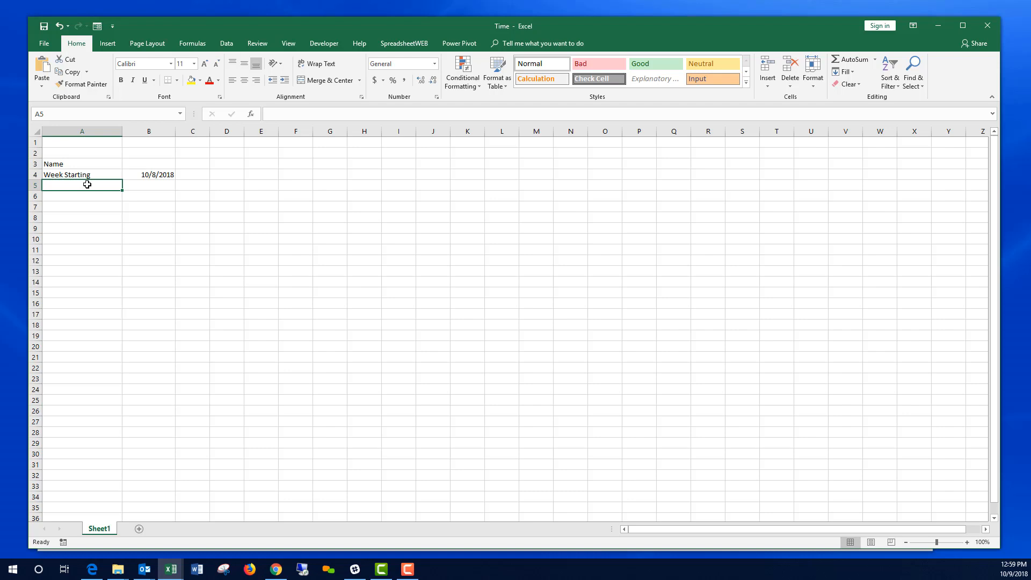
Step: Label A5 'Week' by trimming the autocompleted 'Week Starting'
text(Week Starting)
key(Return)
click(87, 185)
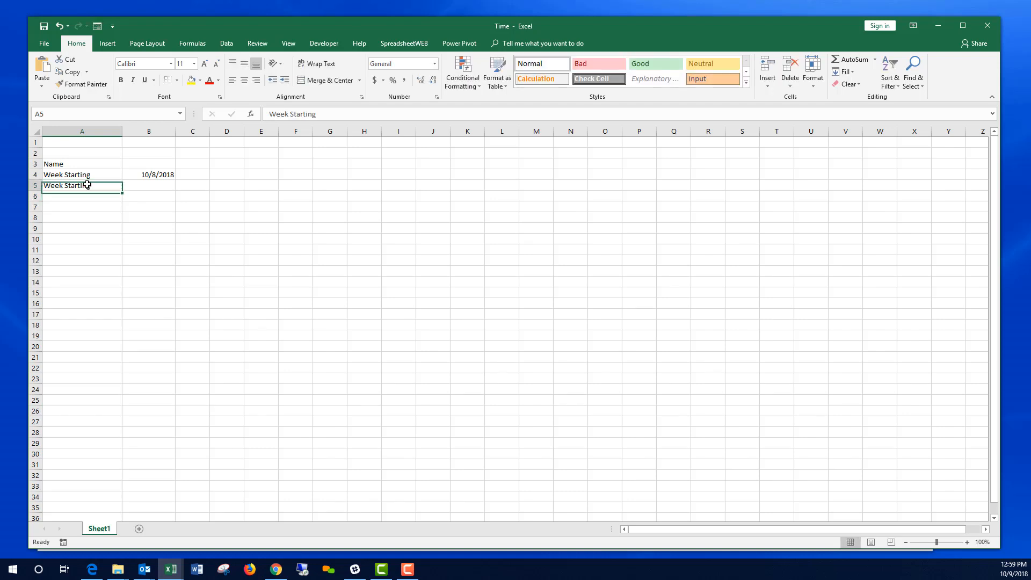
double_click(310, 114)
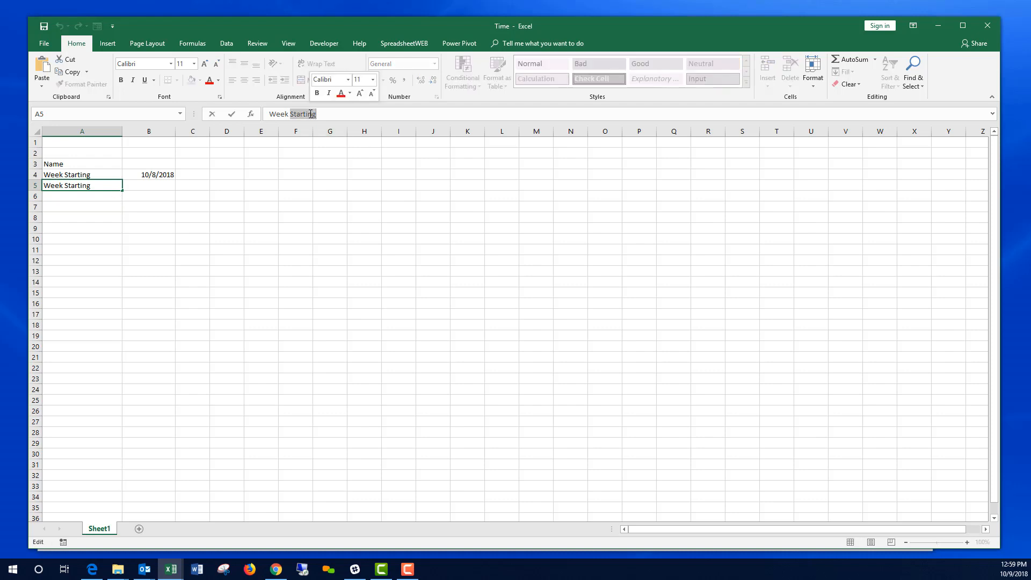
key(BackSpace)
key(Return)
key(Up)
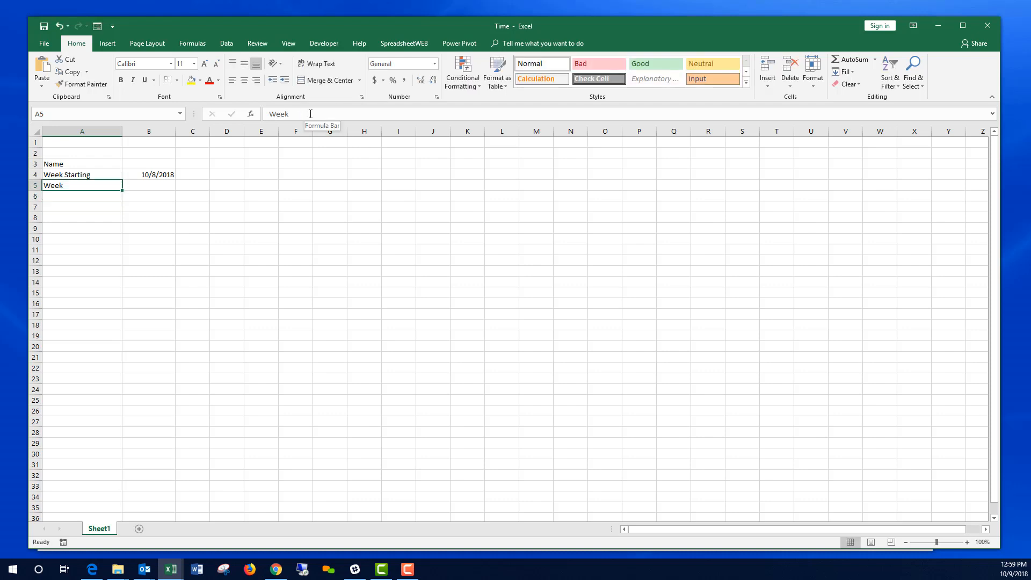
Step: Enter =WEEKNUM(WeekStarting) in B5 so it shows week 41
key(Right)
text(=)
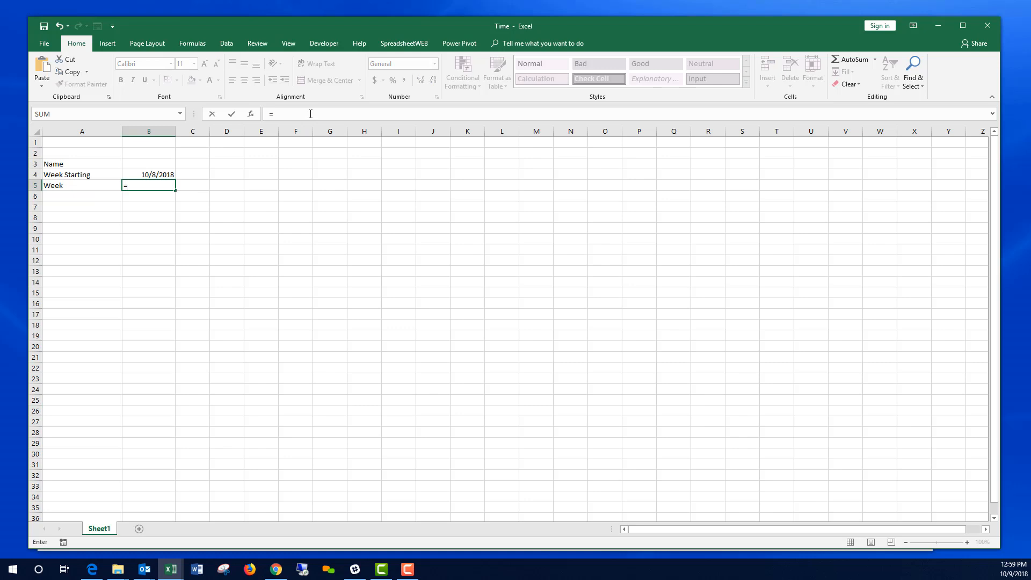
text(WEEK)
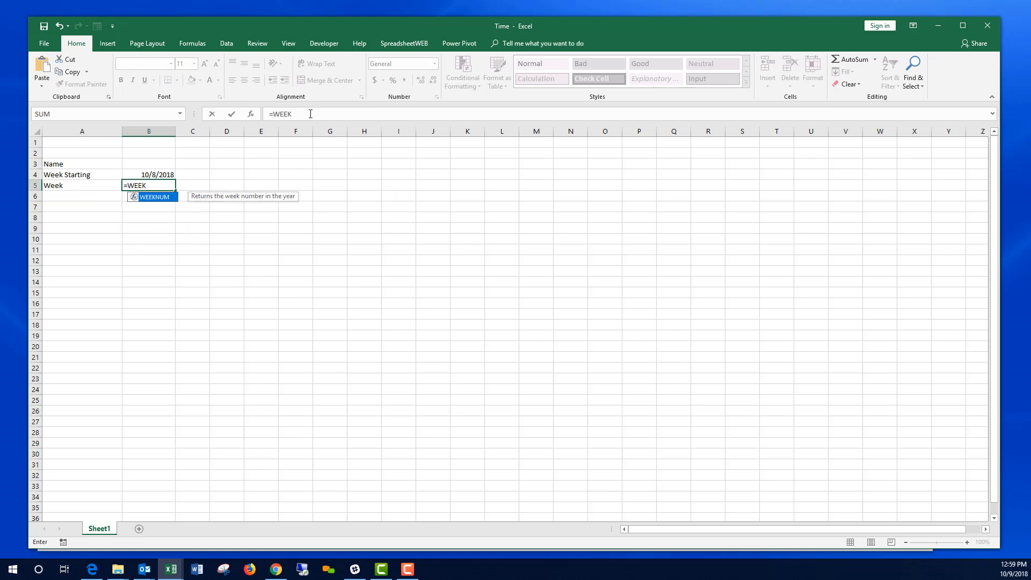
text(NUM()
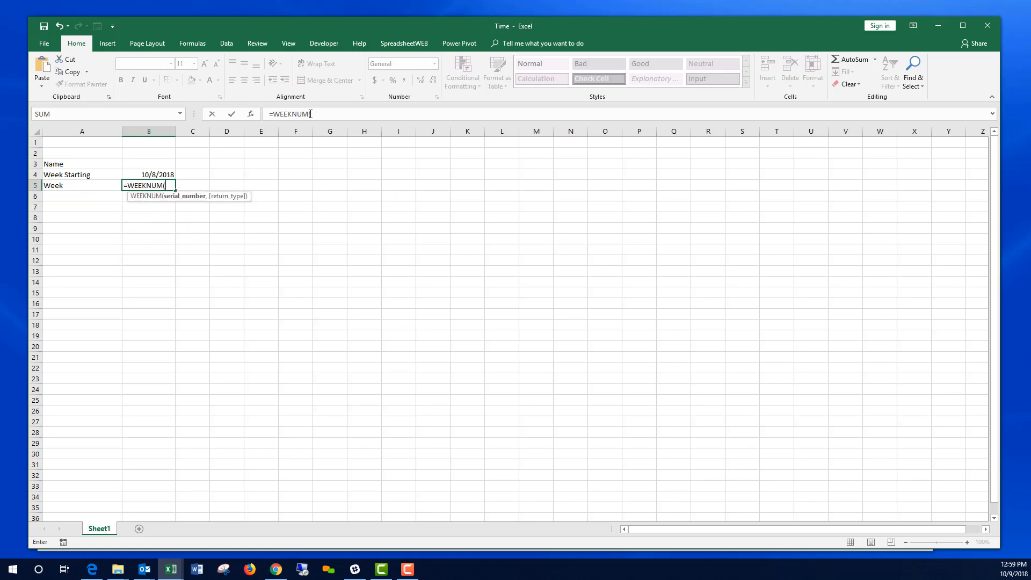
click(157, 174)
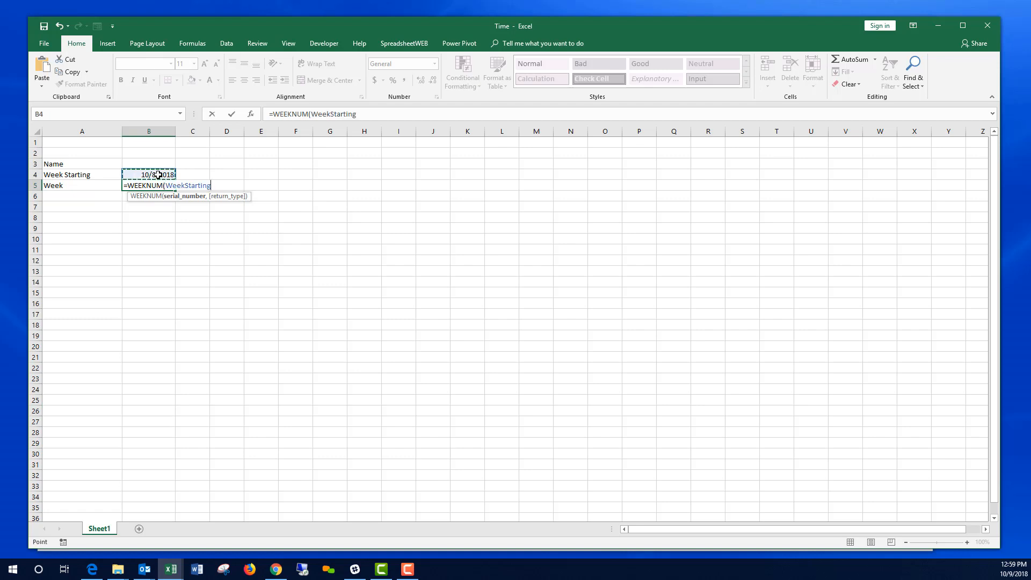
text())
key(Return)
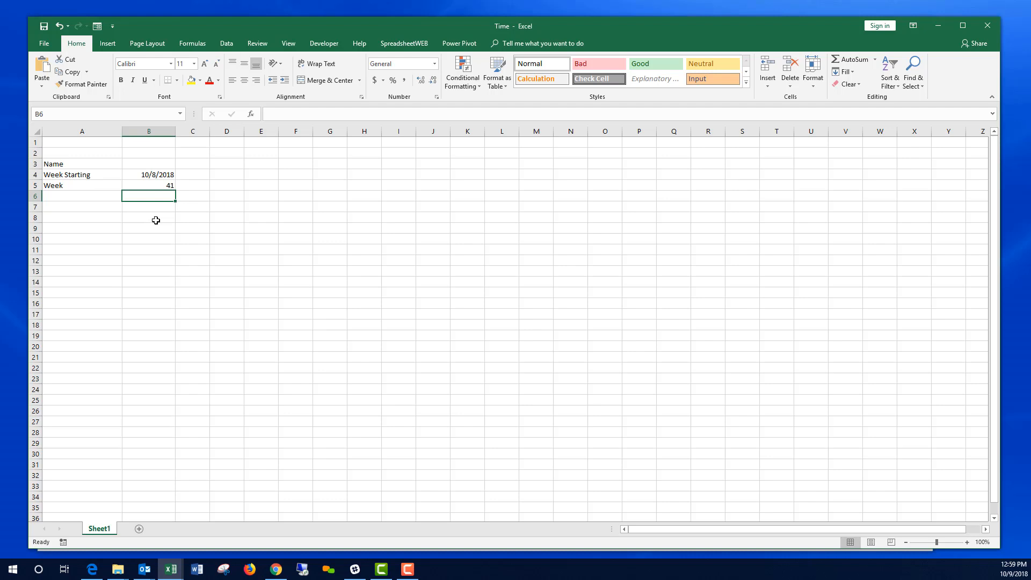
click(154, 183)
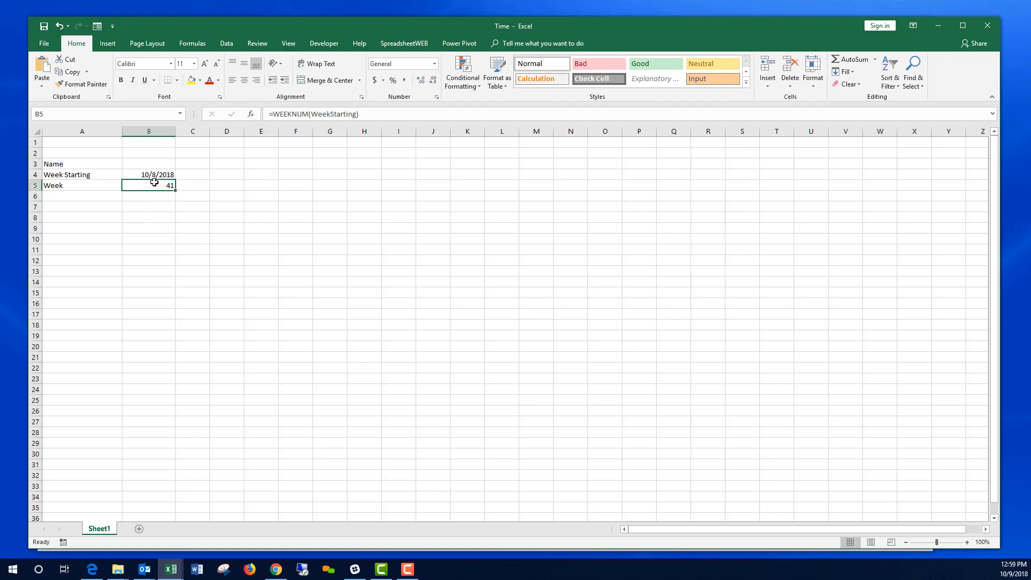
click(105, 205)
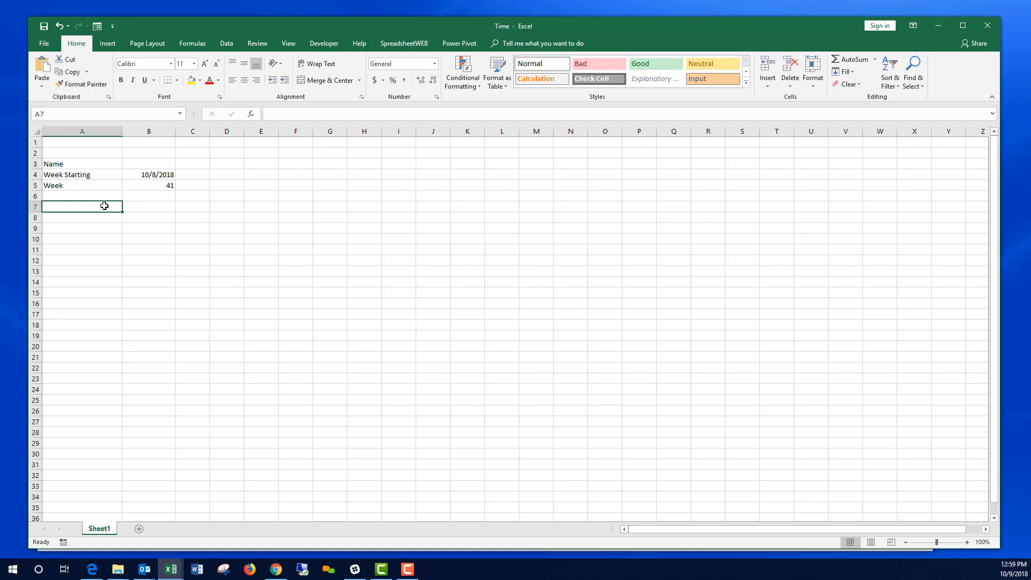
Step: Enter headers Date, Day and Regular Hours in A7:C7
text(Date)
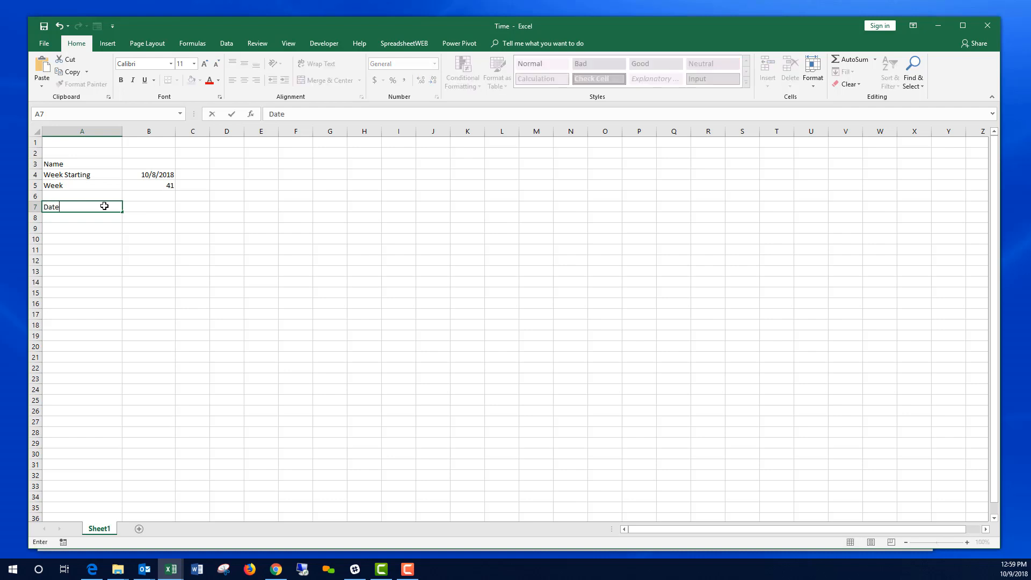
key(Tab)
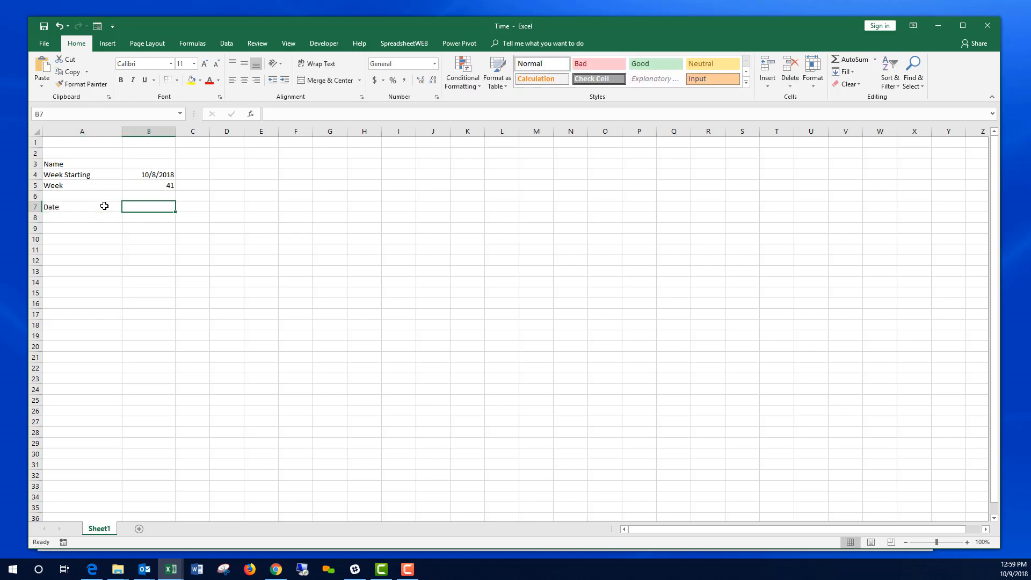
text(Day)
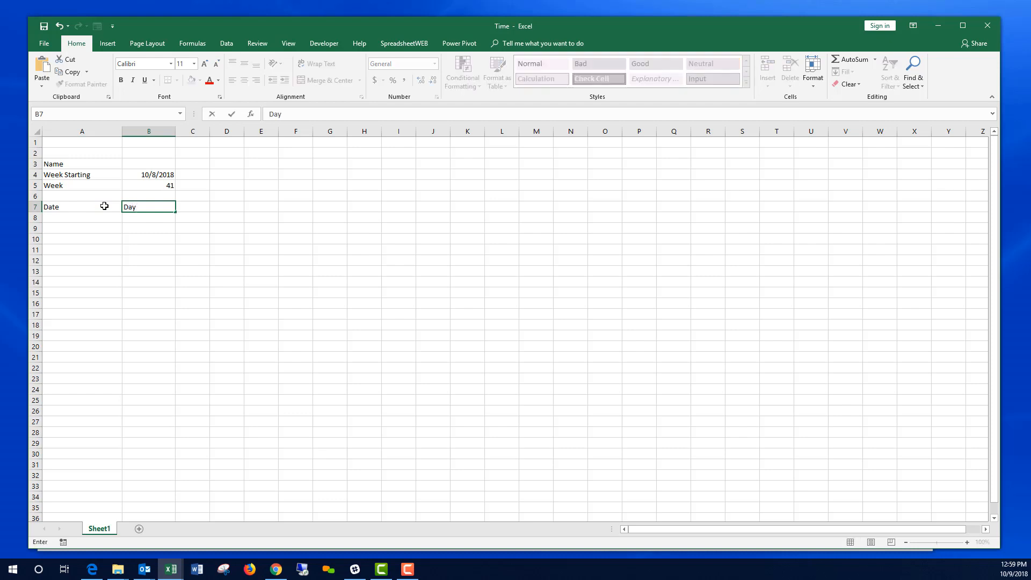
key(Tab)
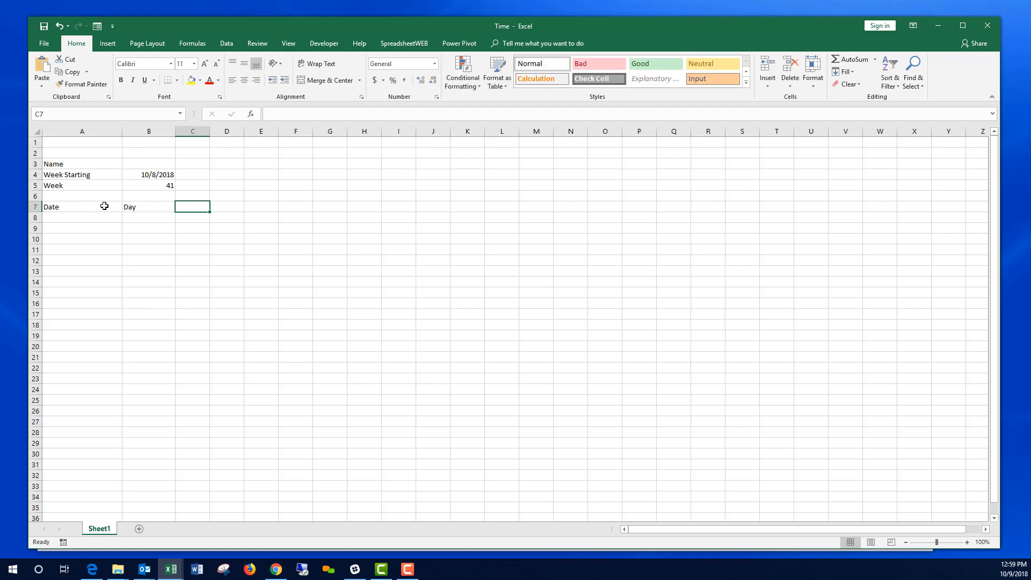
text(Regula)
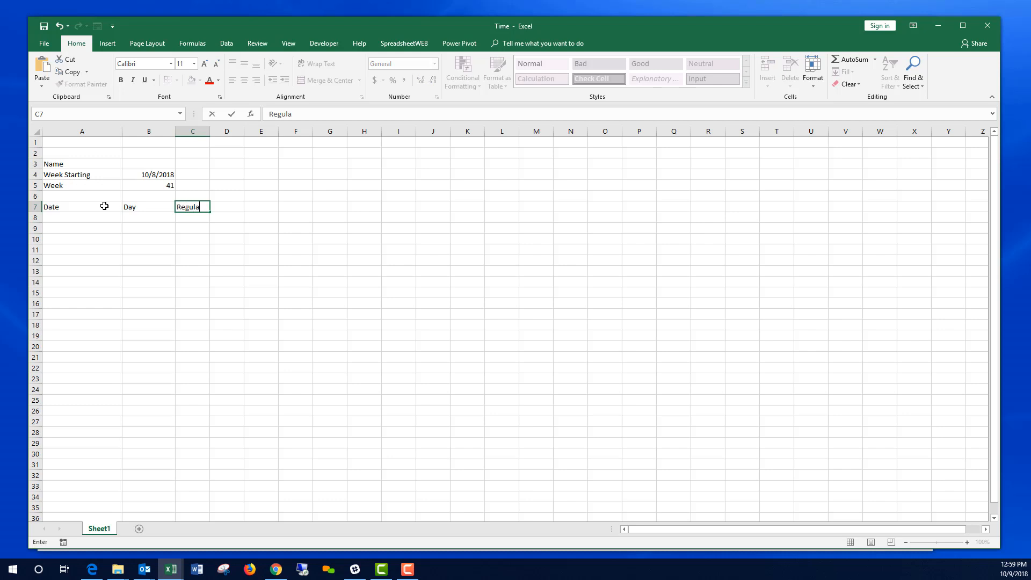
text(r Hours)
key(Return)
Step: Add the Overtime Hours and Total headers in D7 and E7
key(Up)
key(Right)
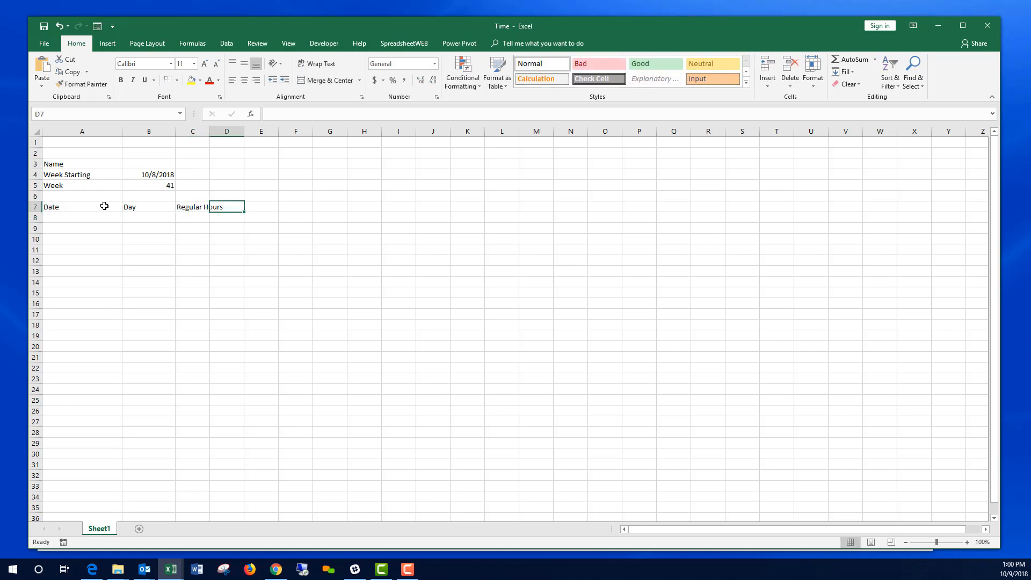
text(Overti)
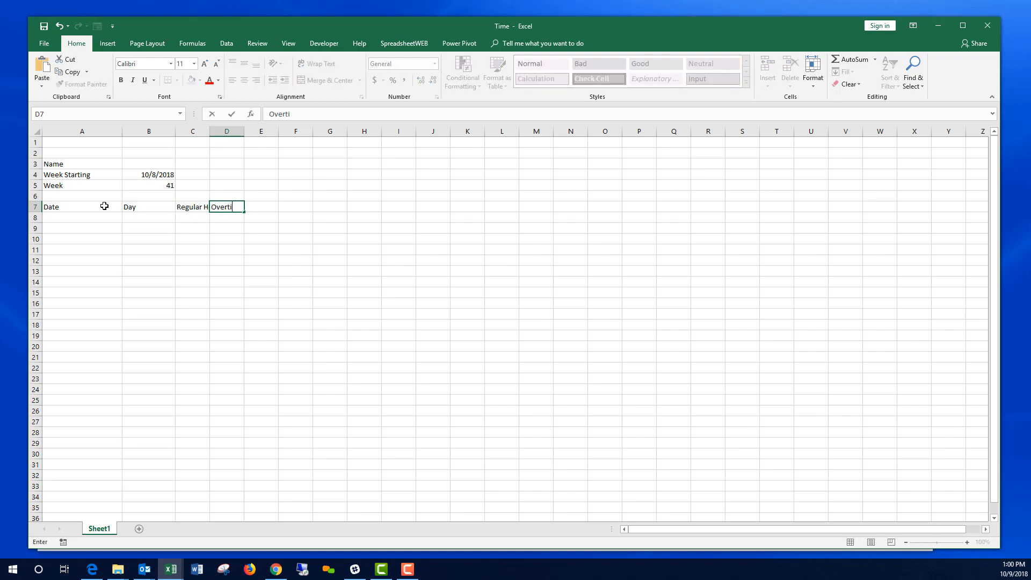
text(me Hours)
key(Return)
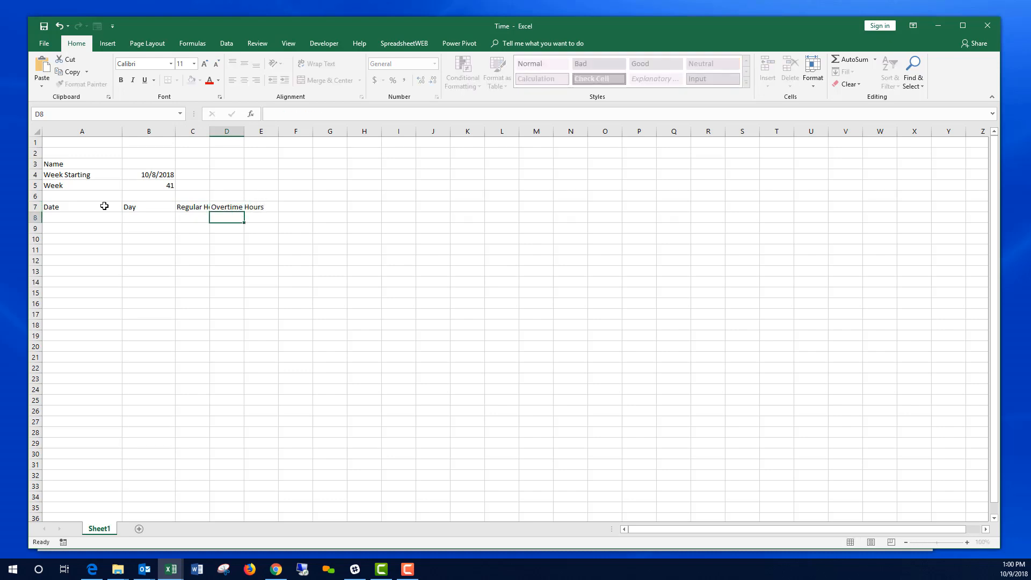
key(Up)
key(Right)
text(Total)
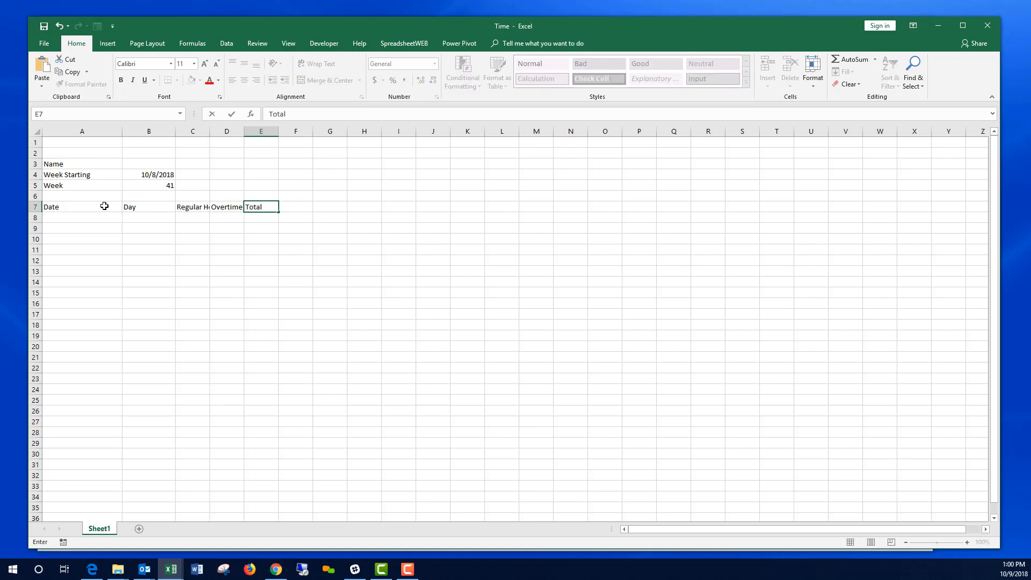
key(Return)
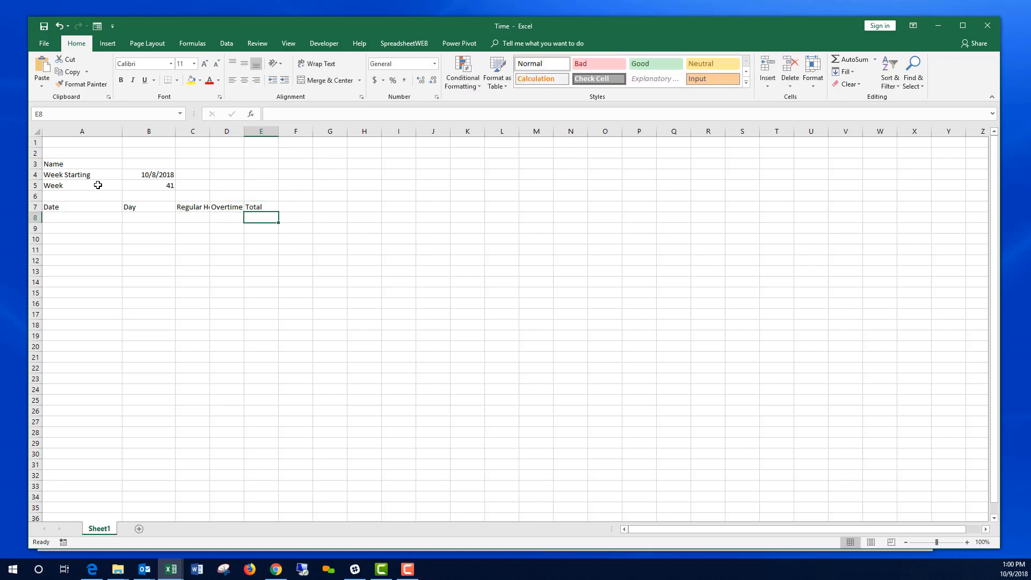
click(77, 214)
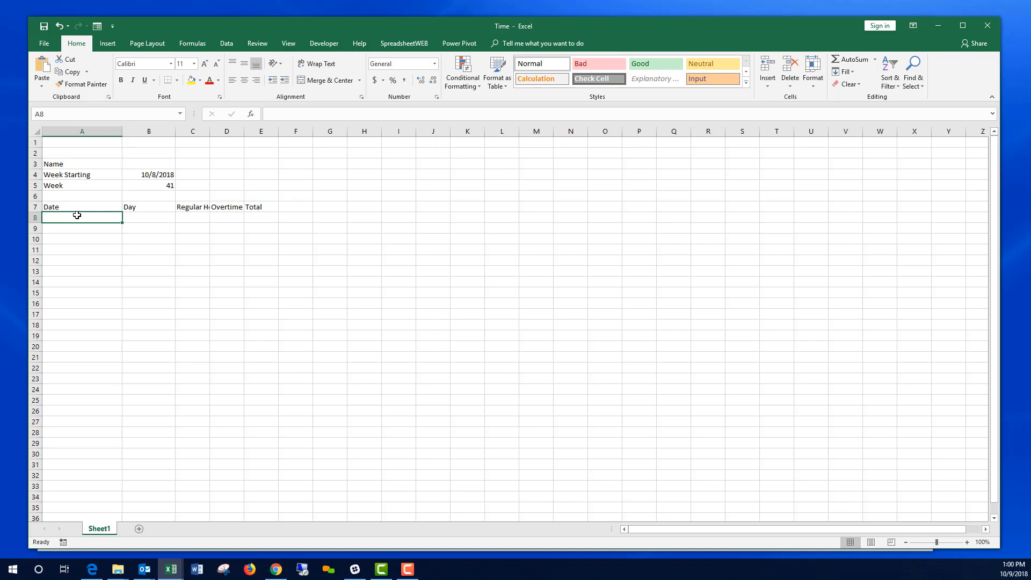
Step: Link A8 to WeekStarting and fill A9:A14 with =A8+1 next-day formulas
text(=)
click(153, 174)
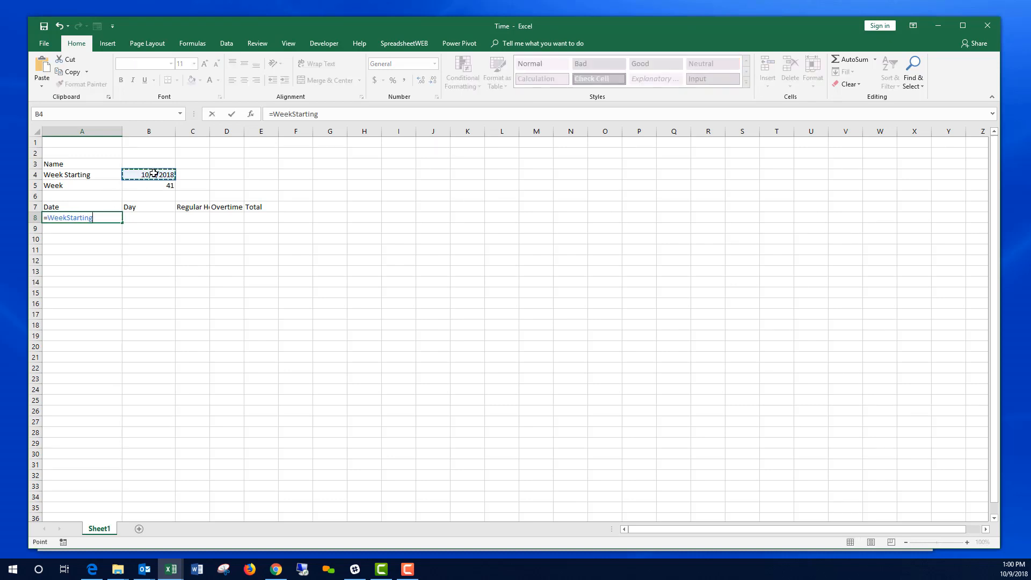
key(Return)
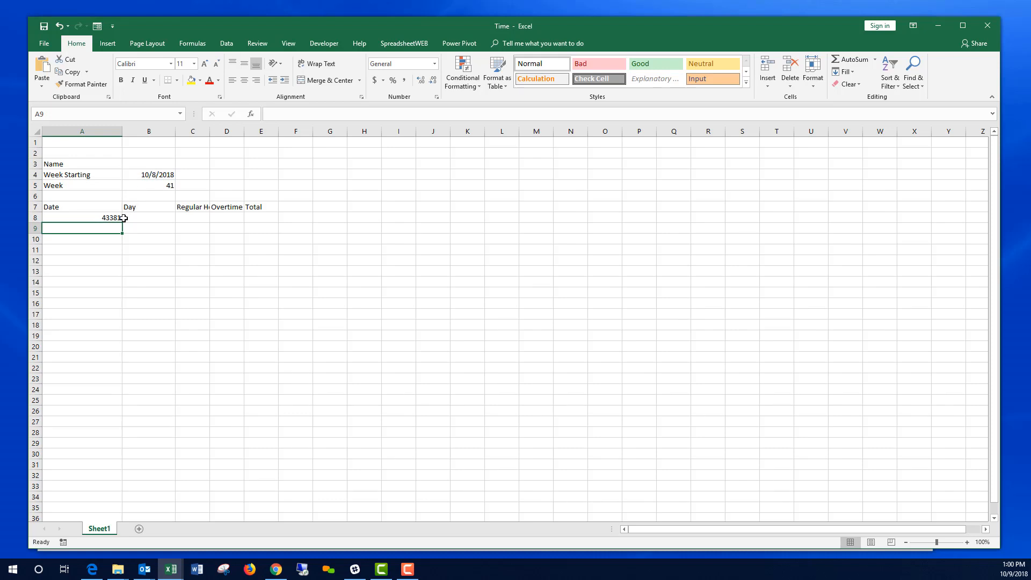
text(=)
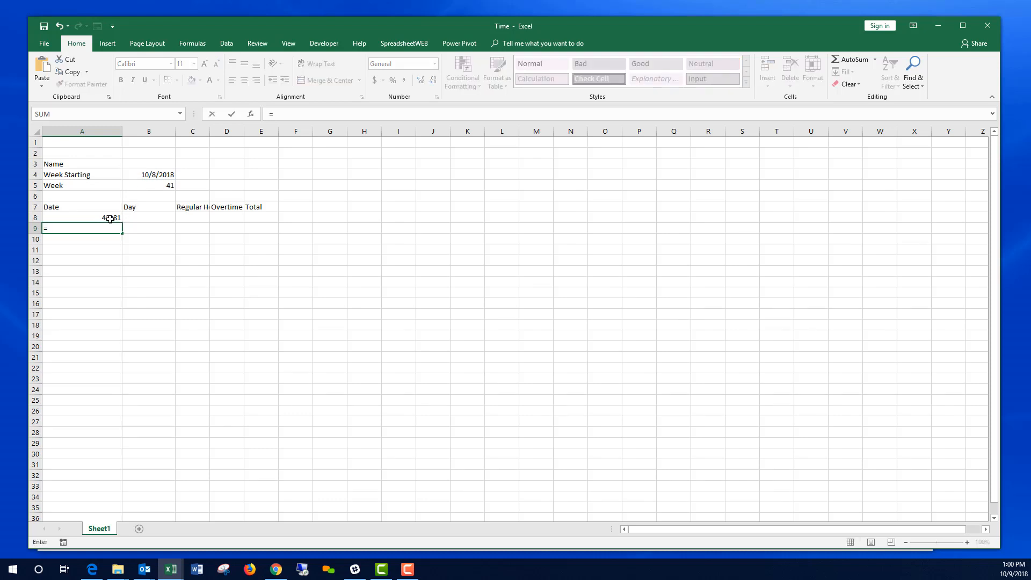
click(110, 218)
text(+1)
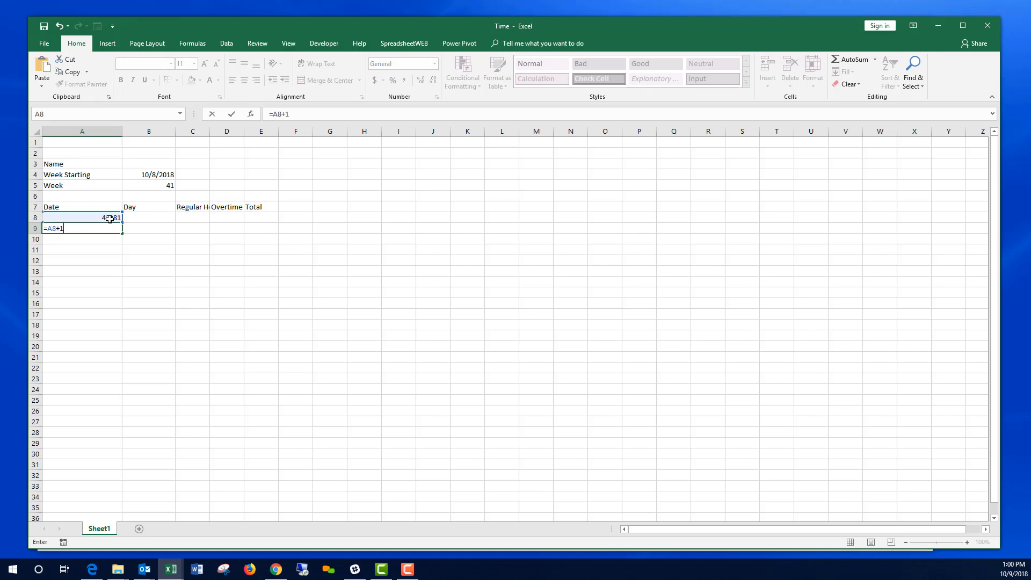
key(Return)
click(113, 228)
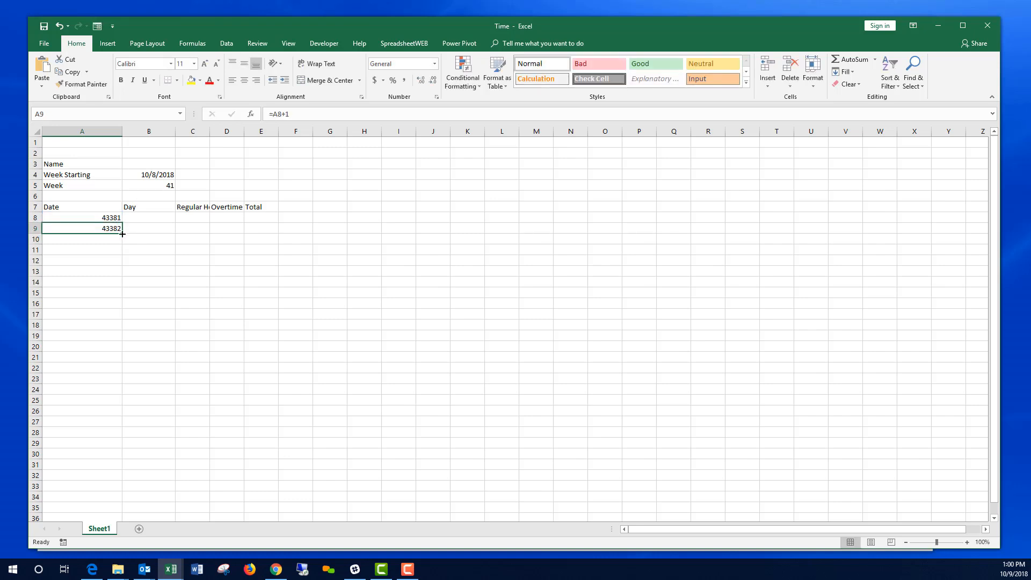
drag(121, 240, 121, 285)
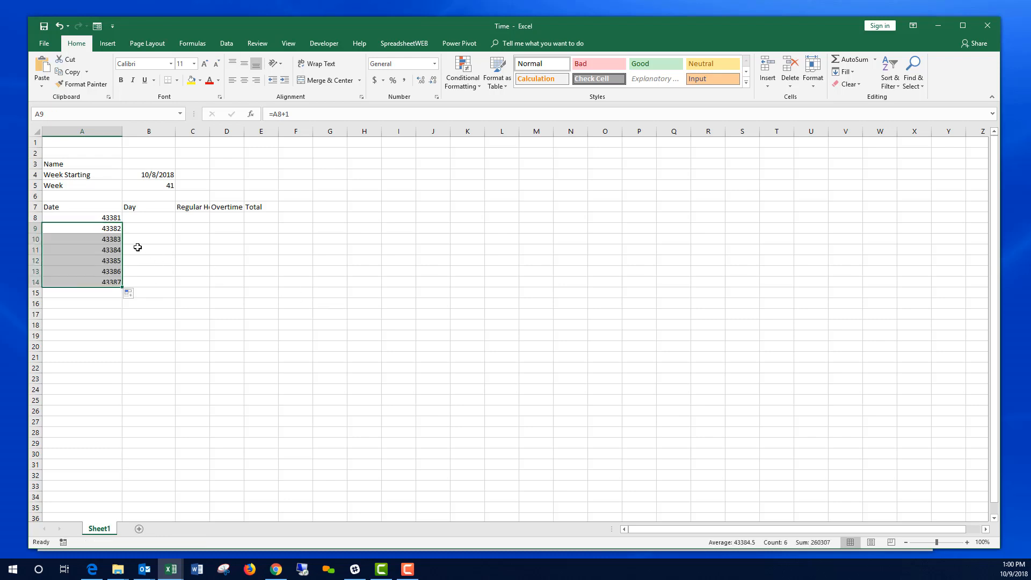
Step: Format A8:A14 as Short Date and narrow column A to fit
drag(105, 218, 103, 282)
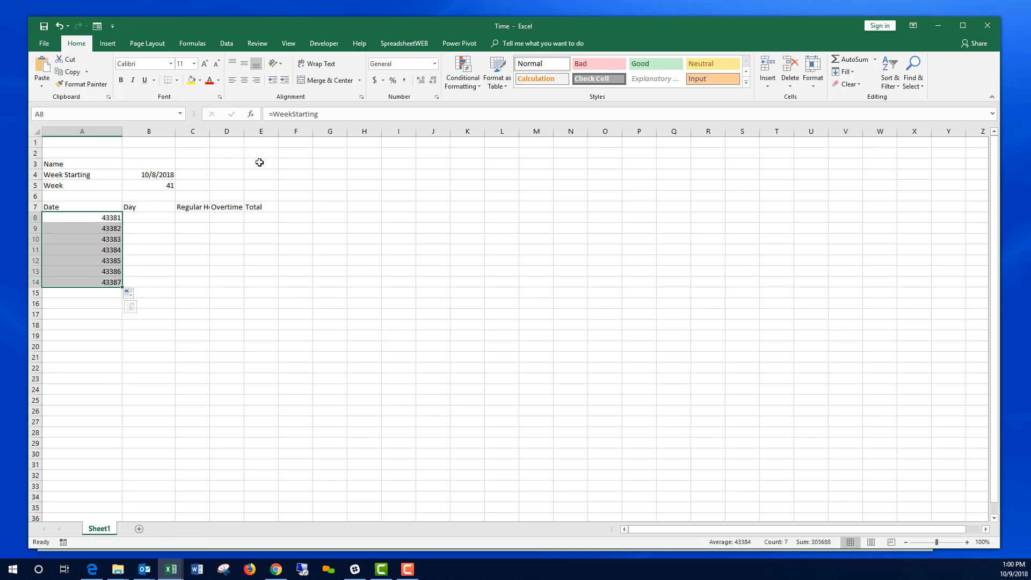
click(435, 64)
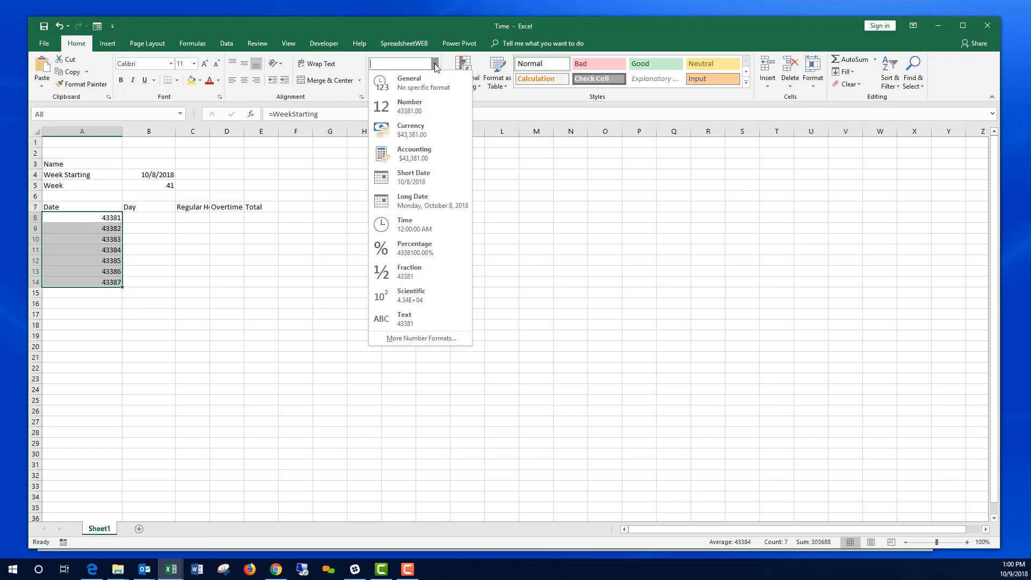
click(421, 180)
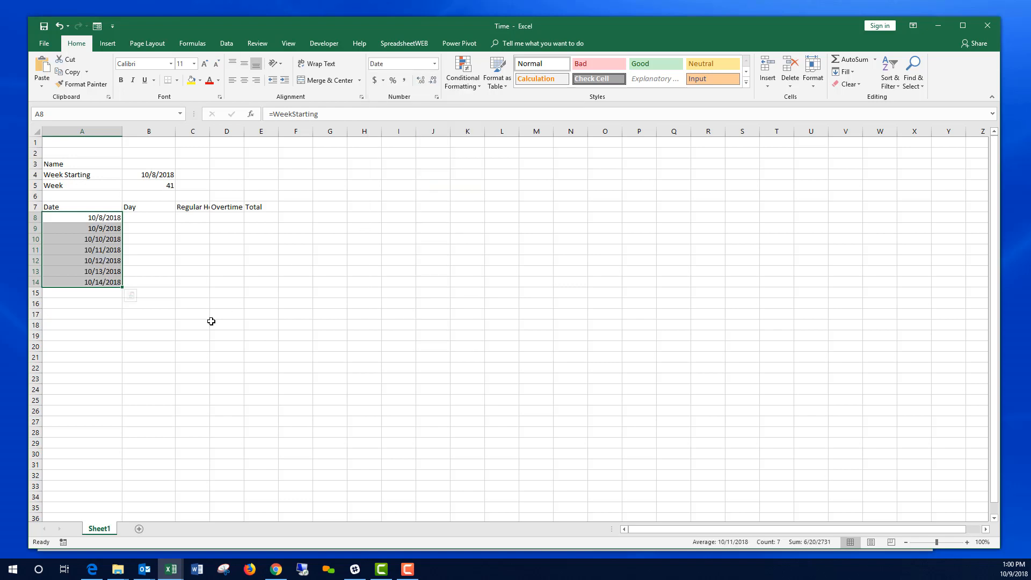
click(146, 283)
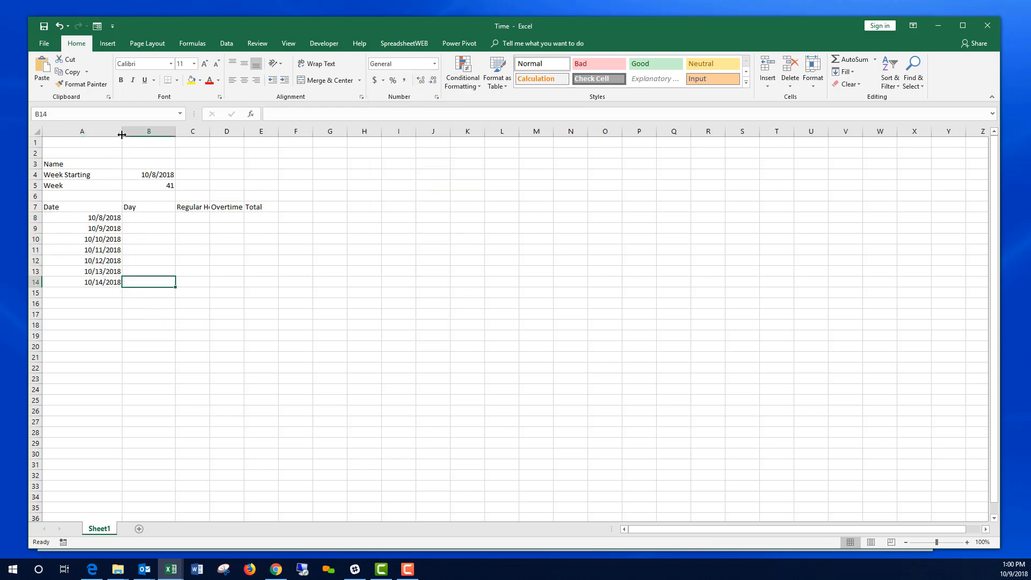
drag(122, 136, 102, 136)
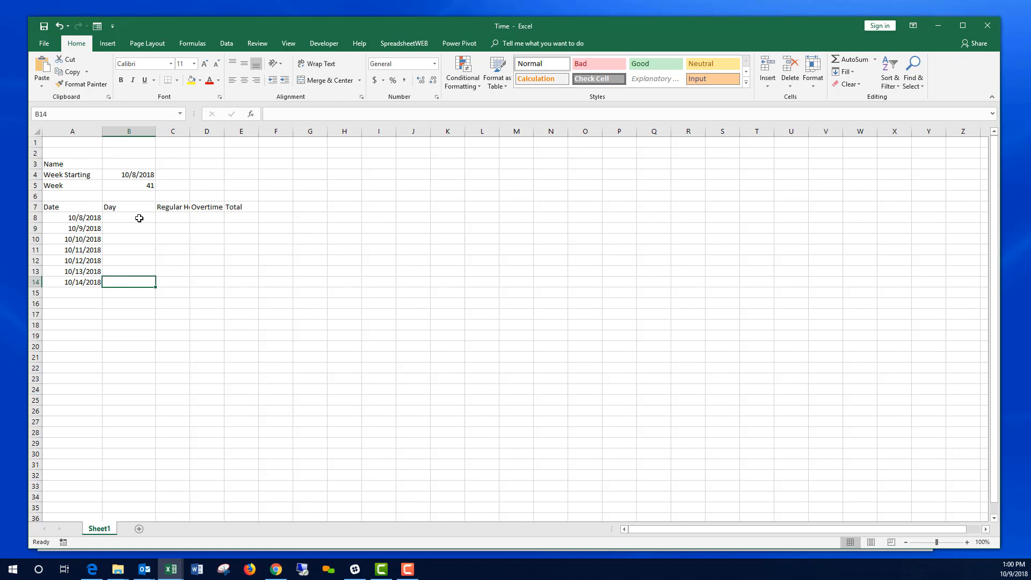
click(139, 218)
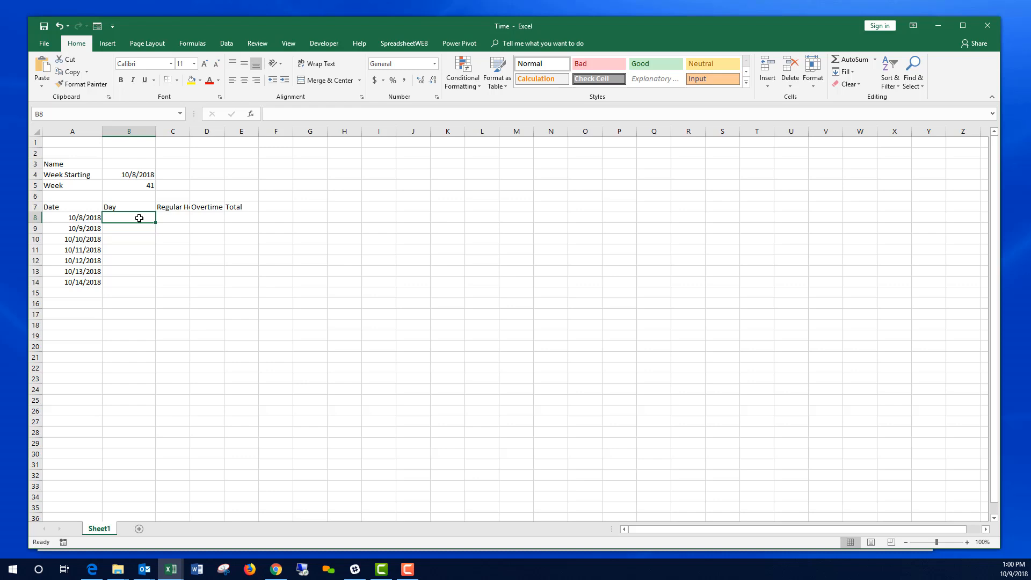
Step: Enter =WEEKDAY(A8,2) in B8 and fill it down to B14, showing 1 through 7
text(=WEEKDAY)
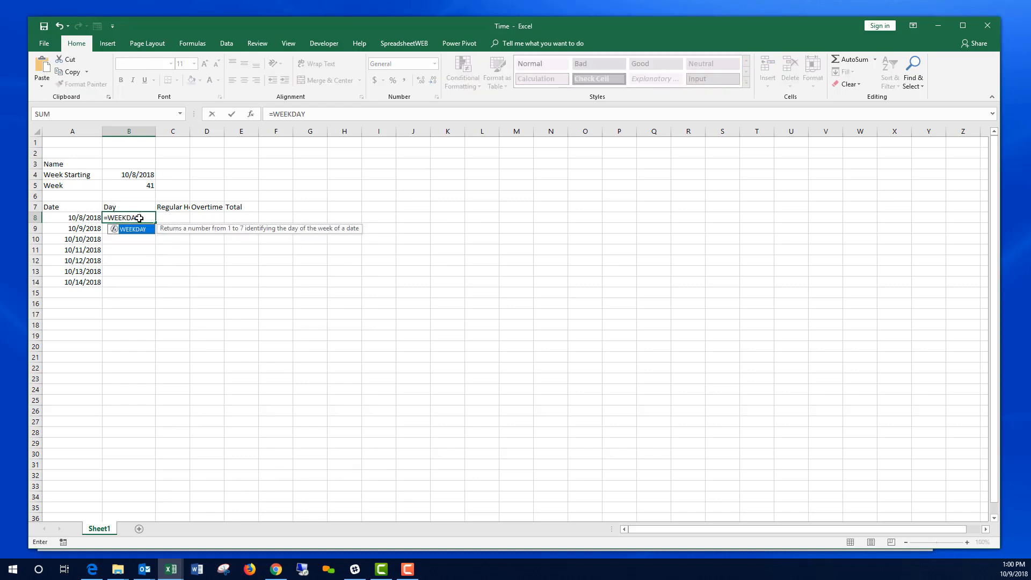
text(()
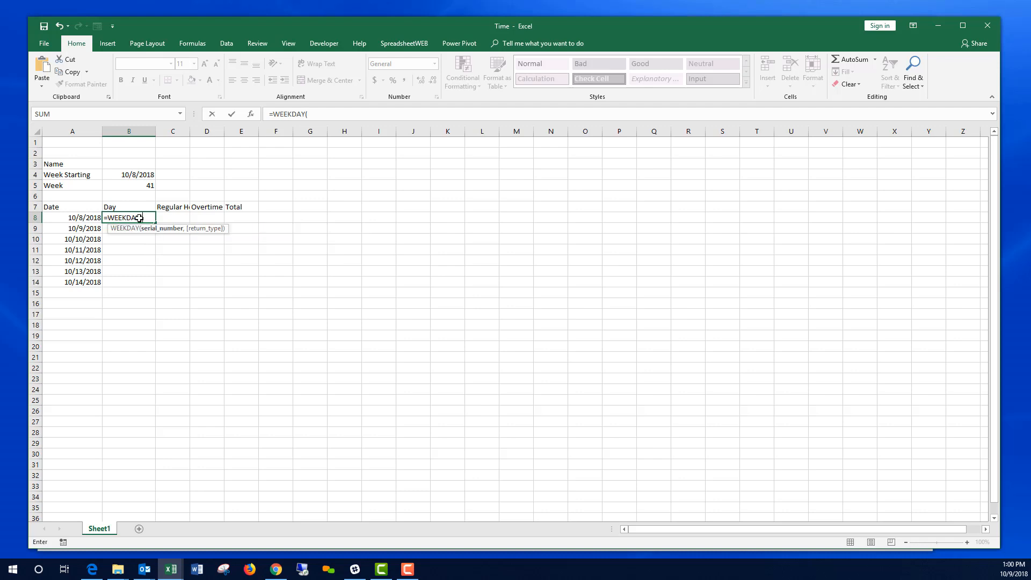
click(87, 219)
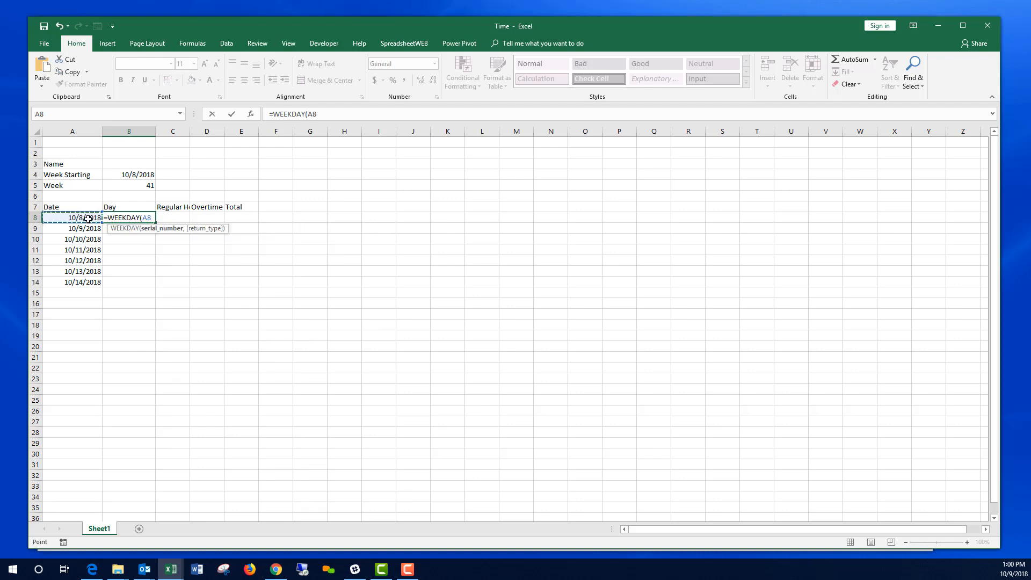
text(,)
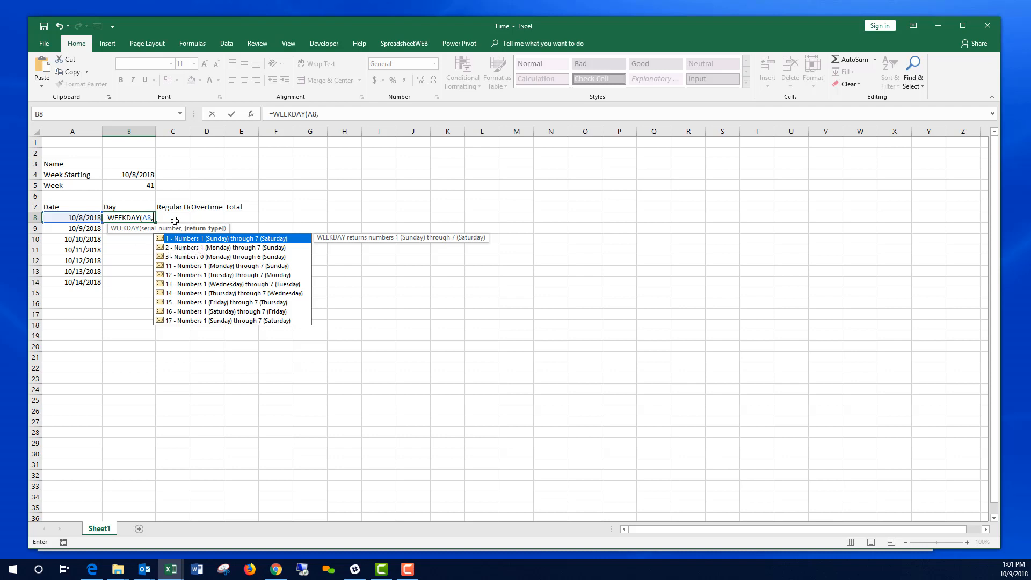
text(2))
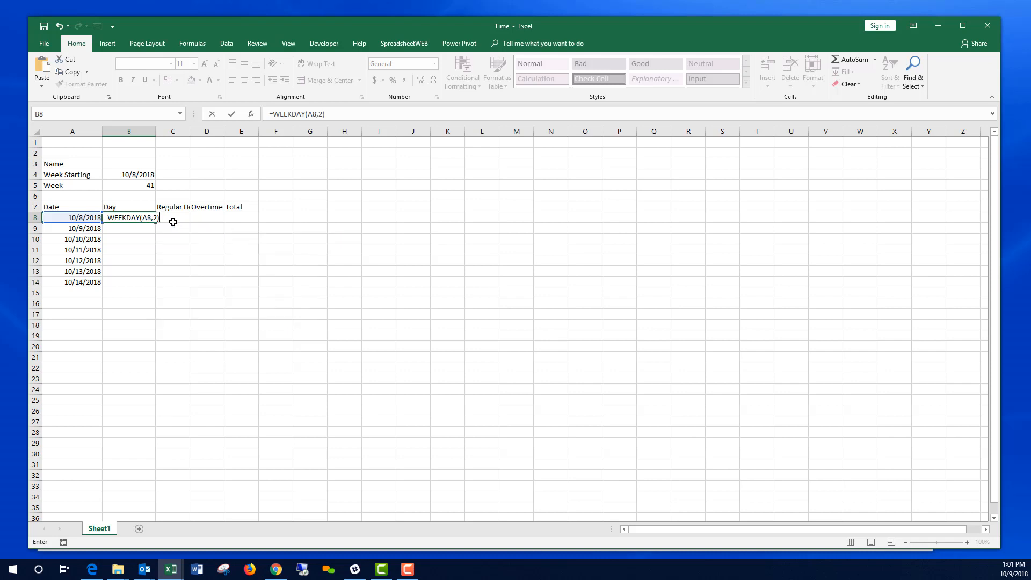
key(Return)
click(154, 221)
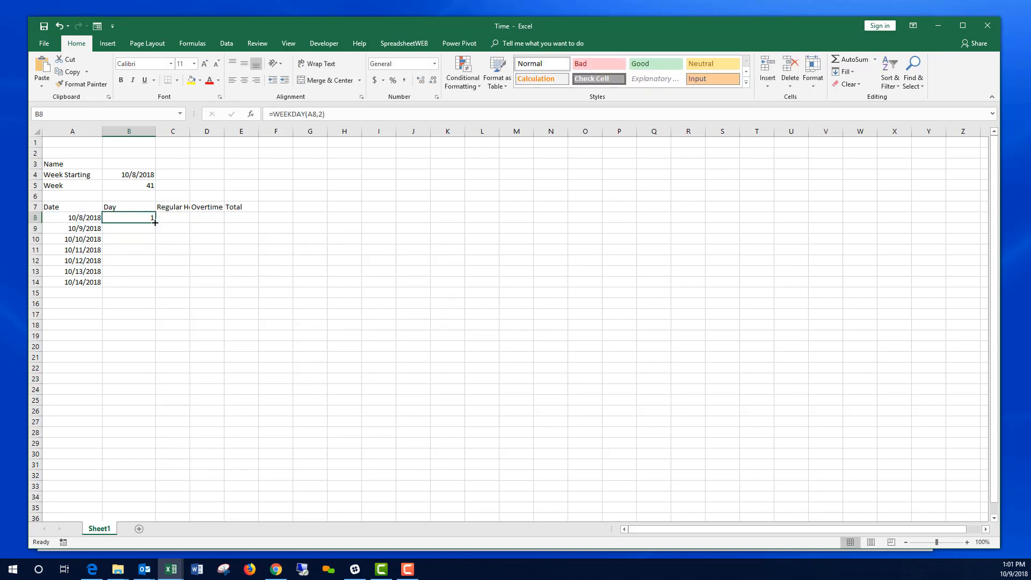
double_click(154, 222)
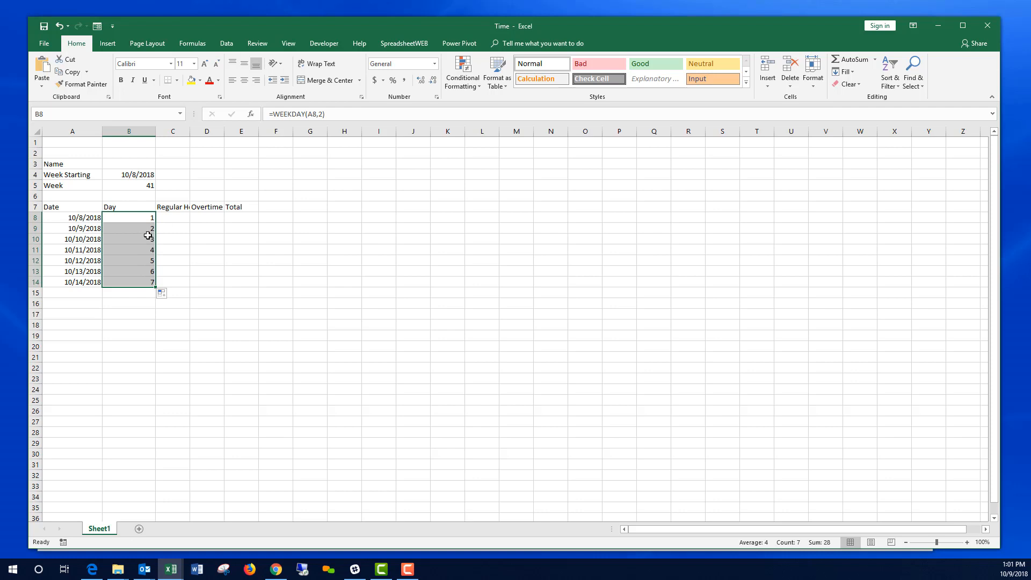
click(168, 321)
click(145, 218)
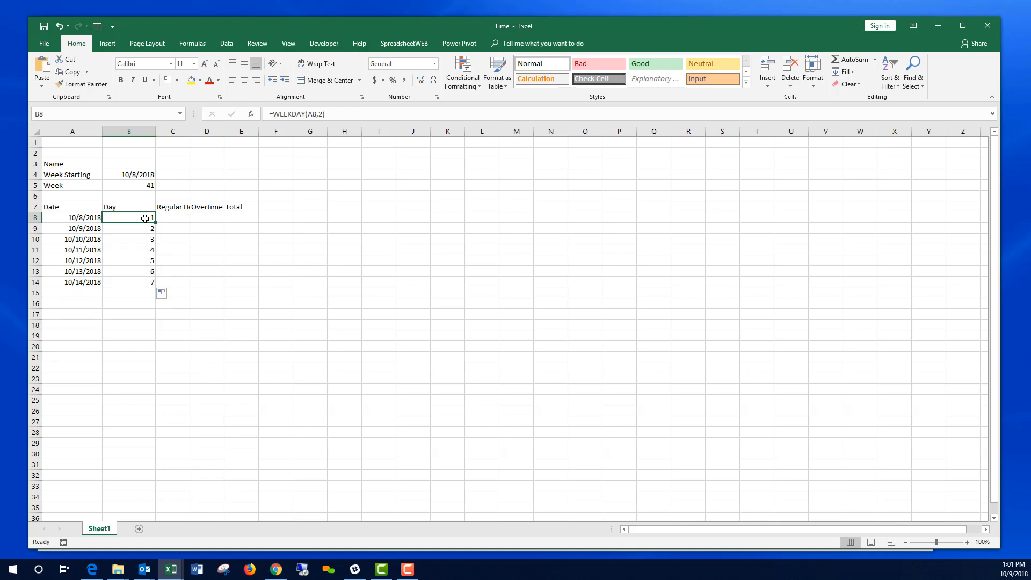
Step: Enter Monday and Tuesday in P8:P9, fill through Sunday at P14, and name the range Days
click(623, 217)
text(Monday)
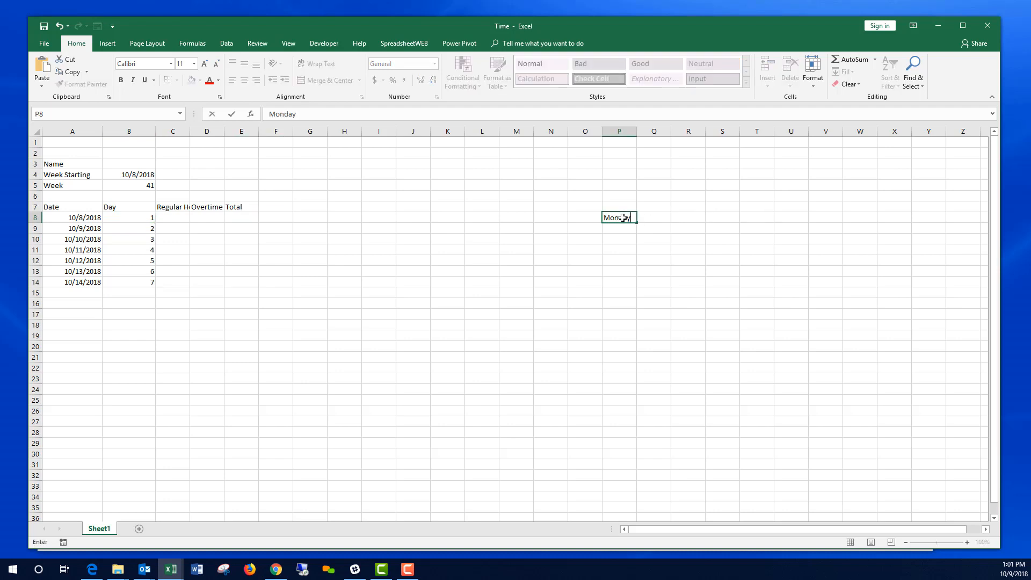
key(Return)
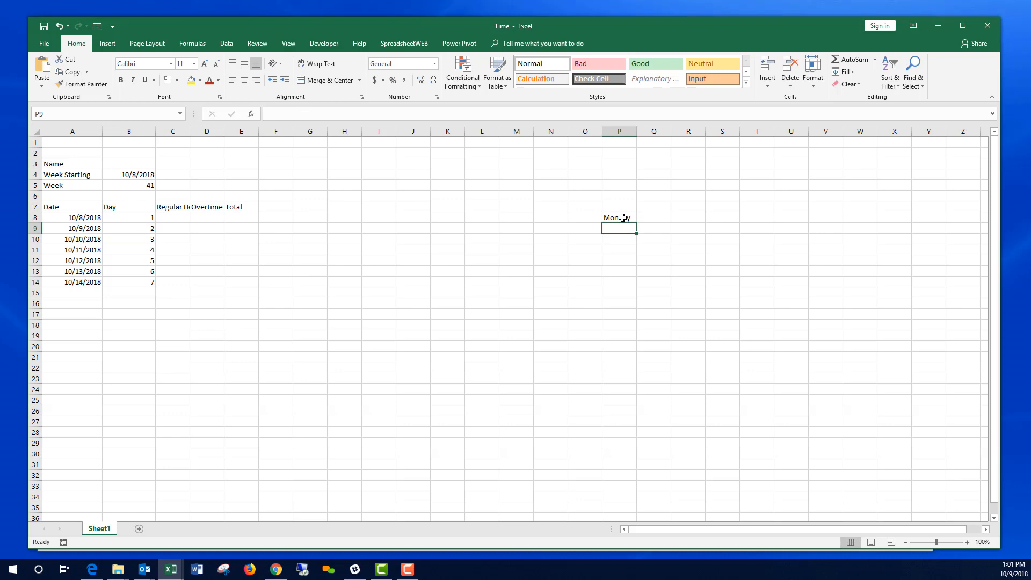
text(Tuesday)
key(Return)
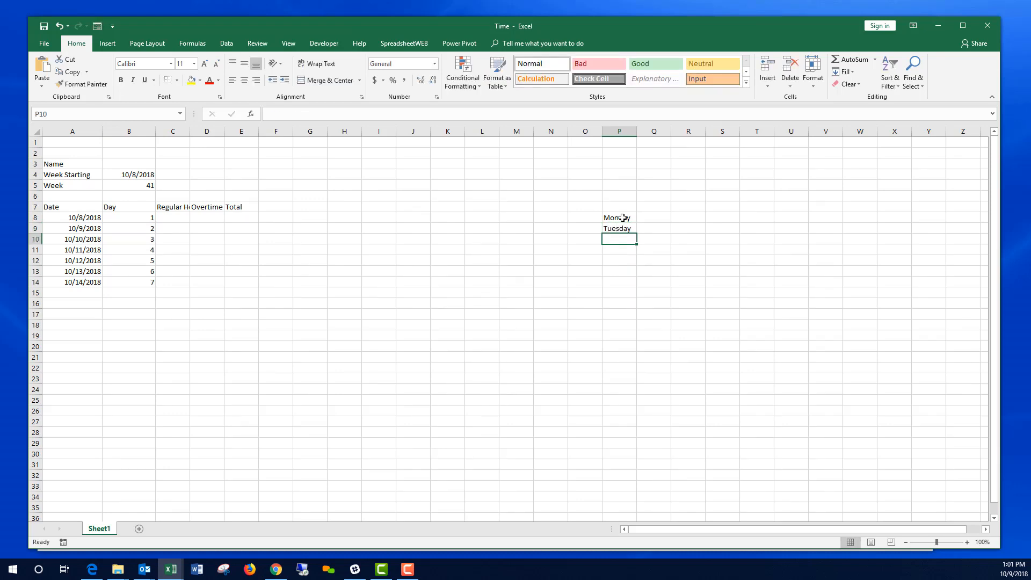
drag(622, 218, 635, 286)
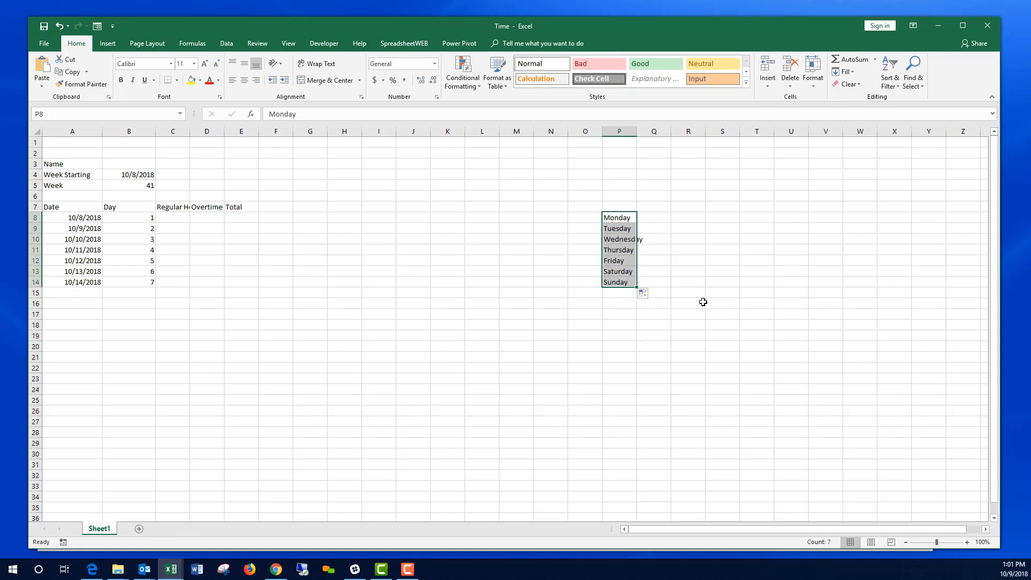
click(117, 114)
text(Days)
key(Return)
click(144, 218)
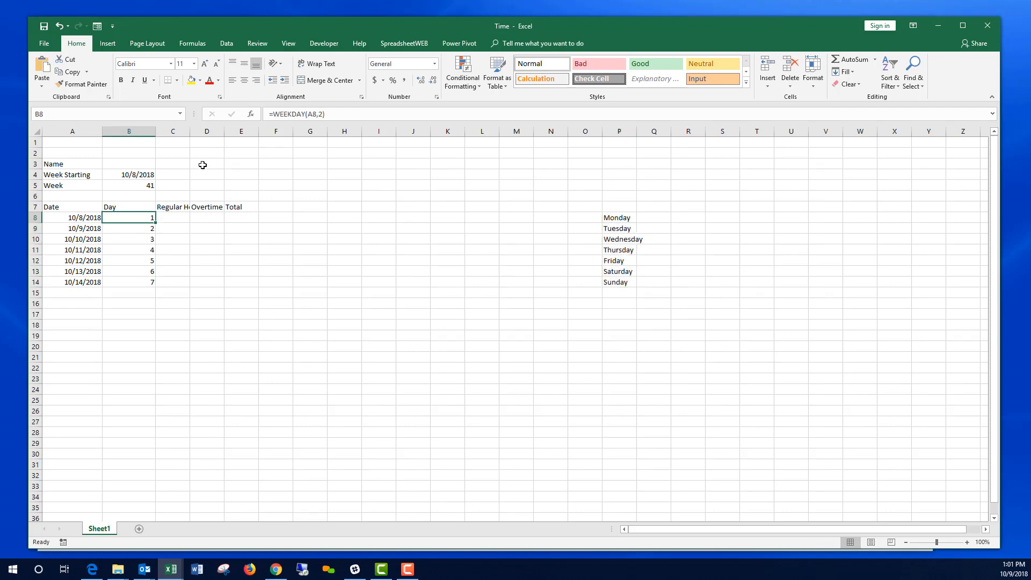
Step: Change B8 to =INDEX(Days,WEEKDAY(A8,2)) and fill it down to B14
click(275, 115)
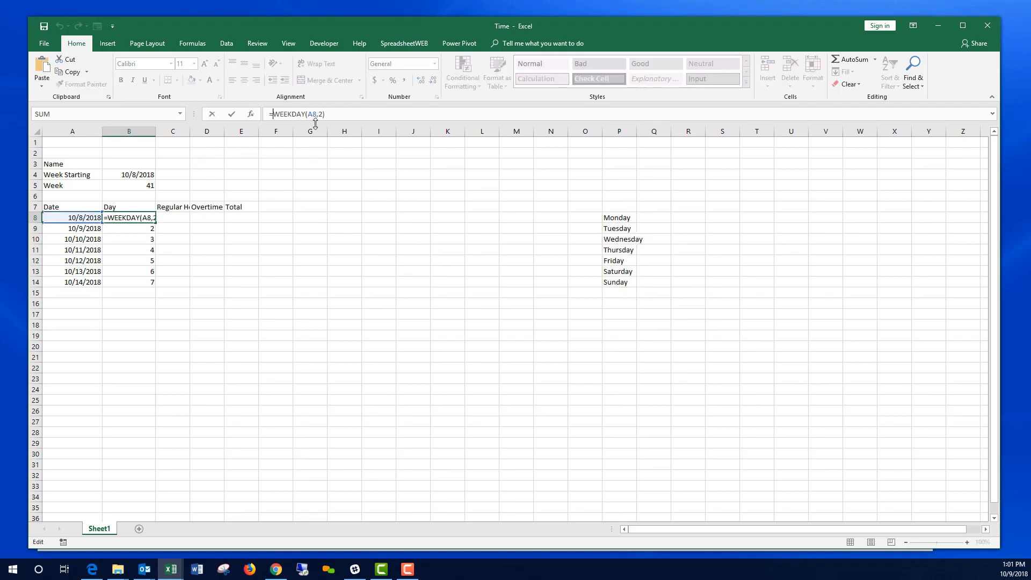
text(INDEX()
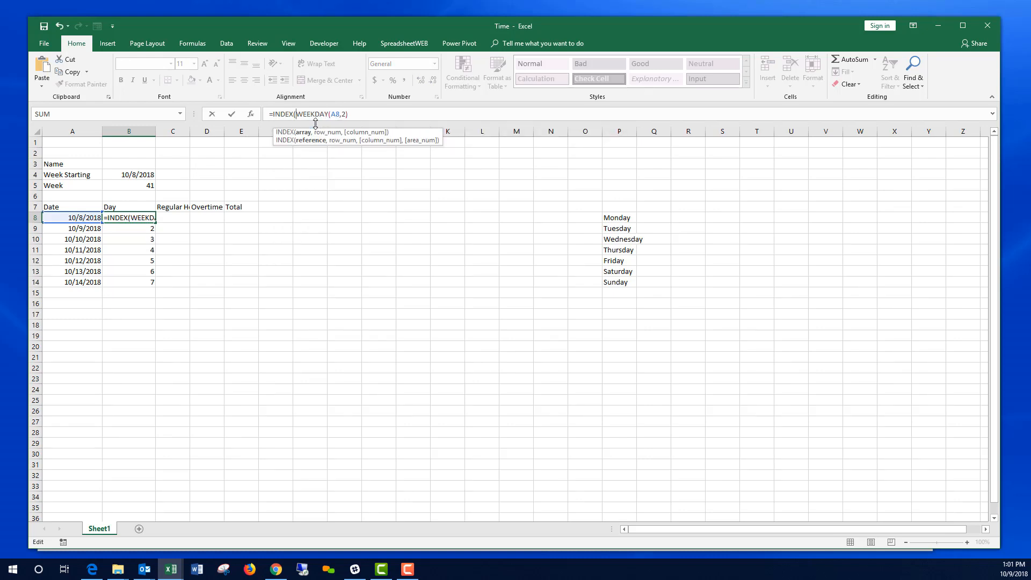
text(Days)
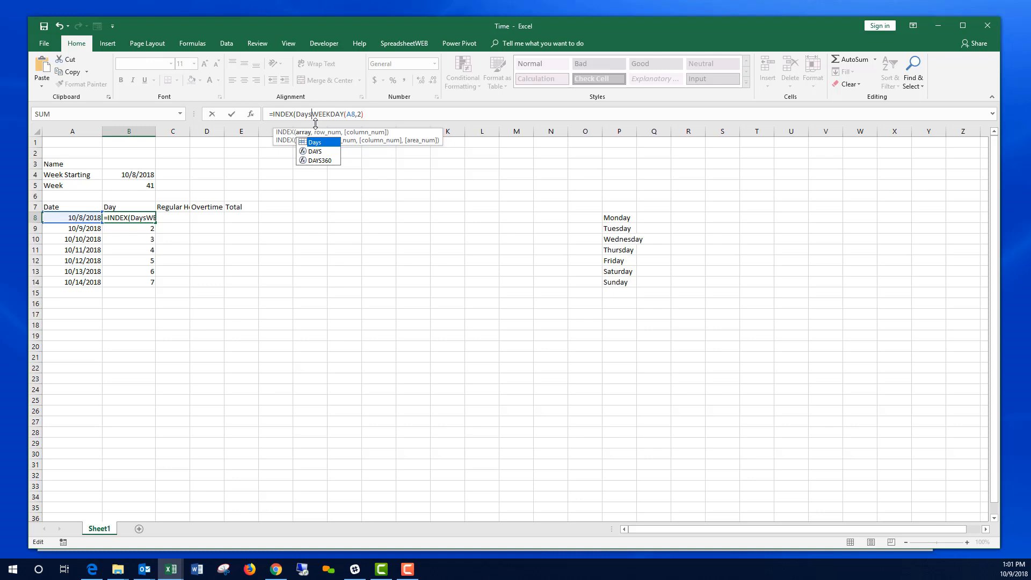
text(,)
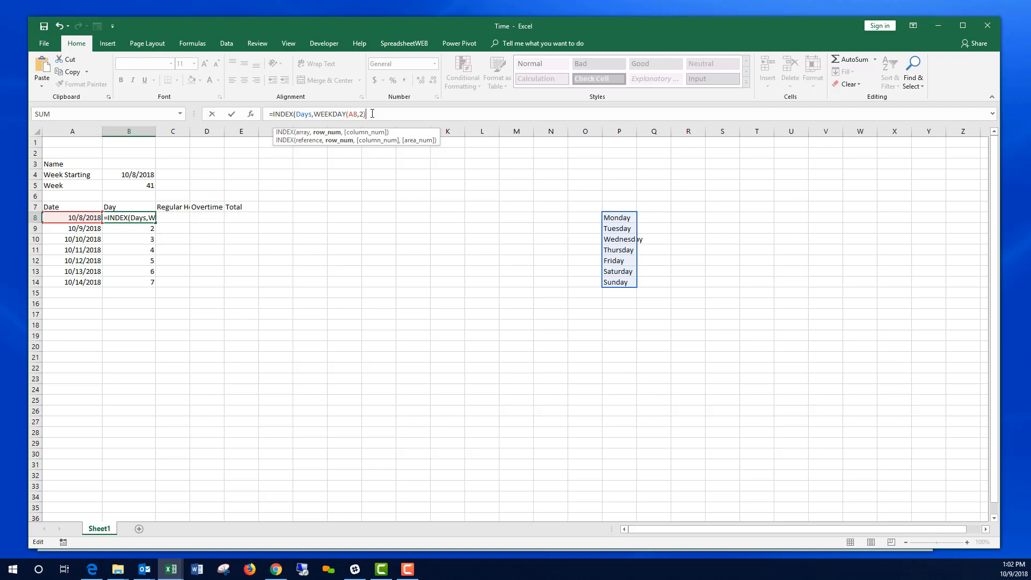
text())
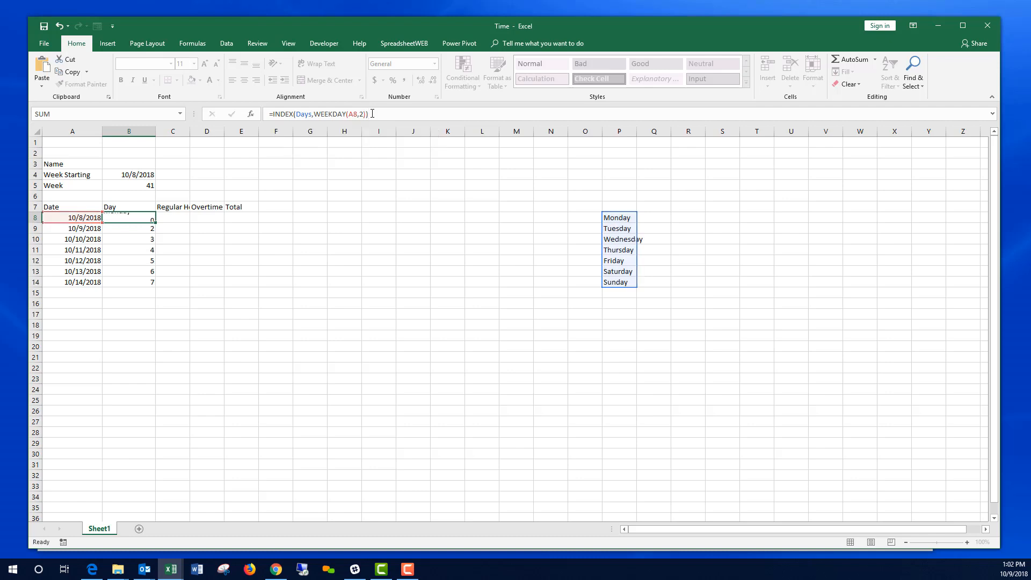
key(Return)
click(144, 217)
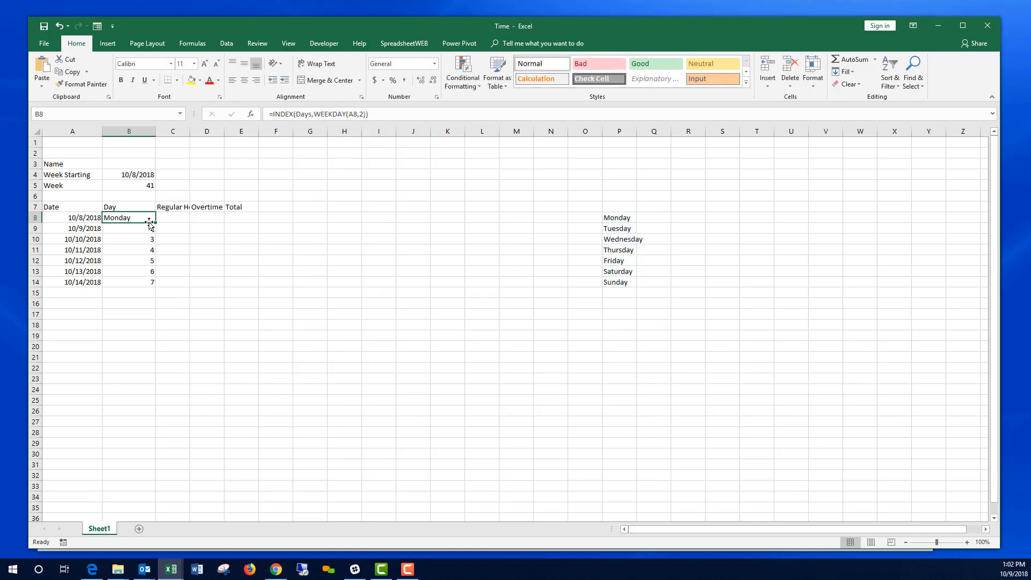
double_click(155, 222)
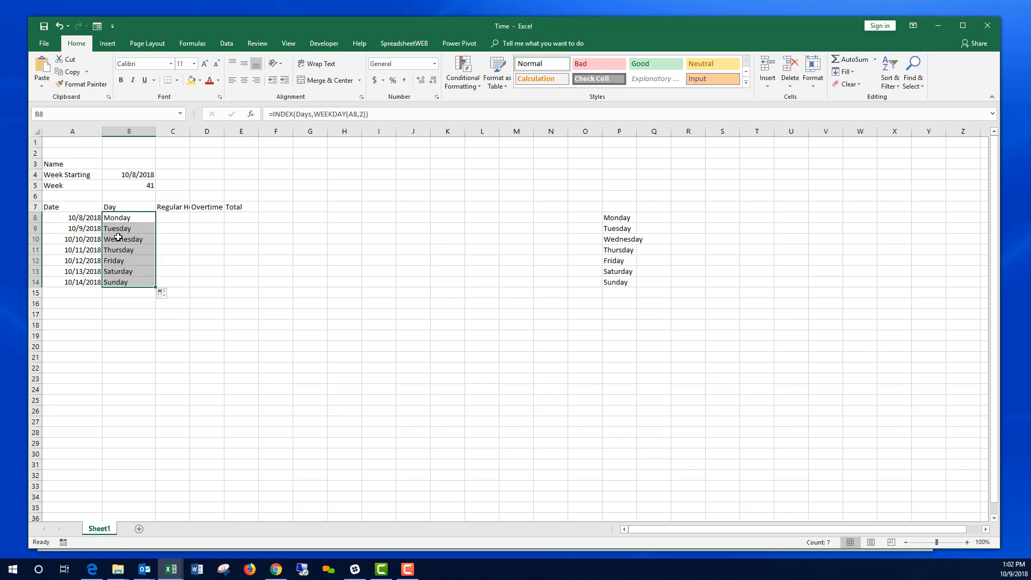
Step: Test the week start with 10/9/2018, restore 10/8/2018, and autofit column C
click(139, 175)
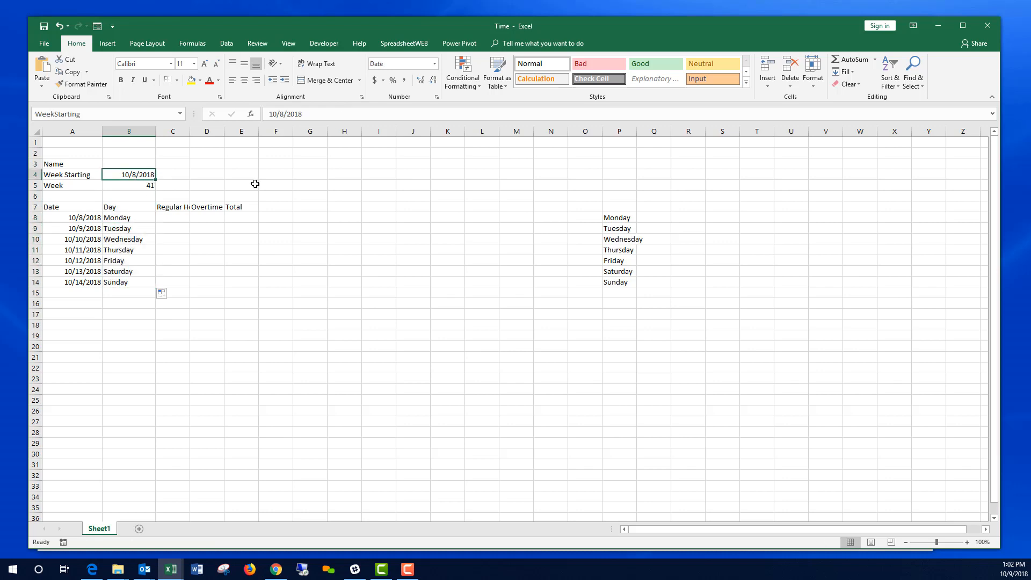
text(10/9/)
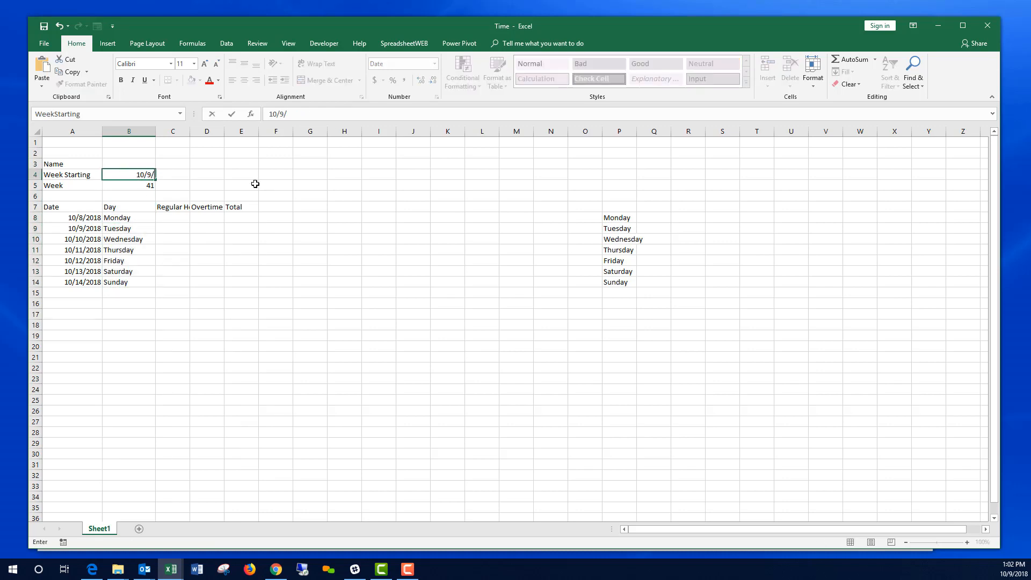
text(2018)
key(Return)
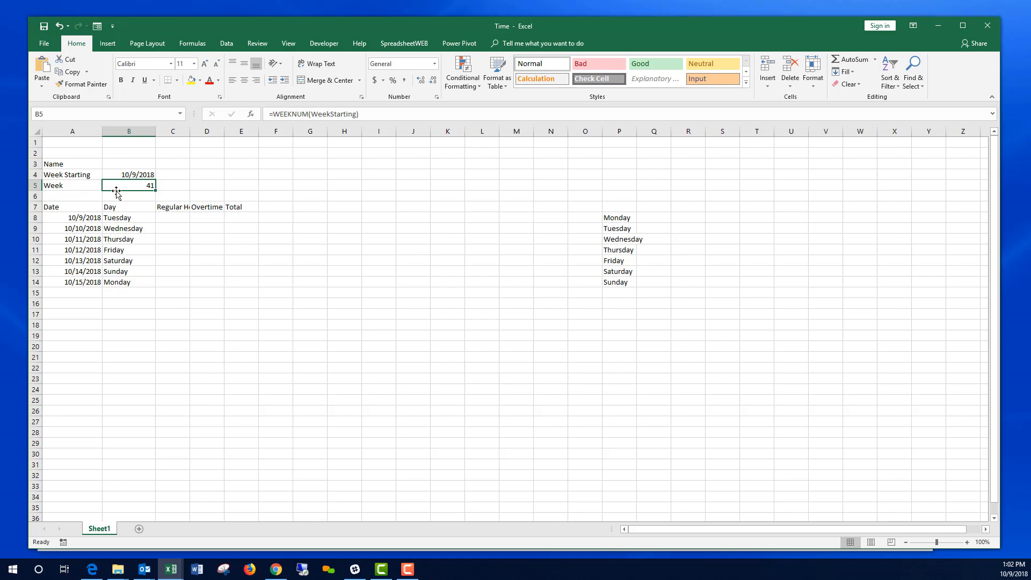
click(126, 175)
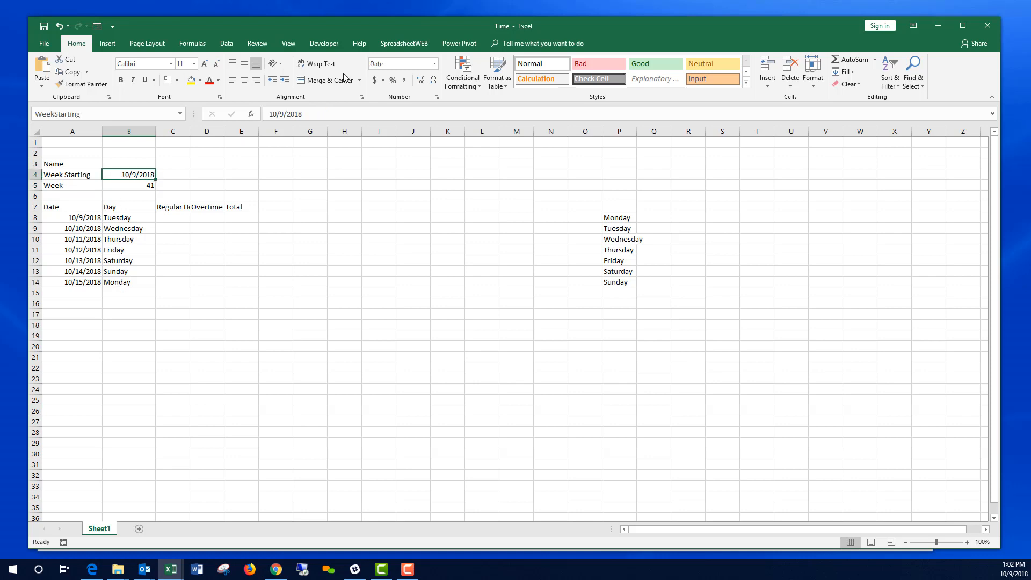
click(281, 114)
key(Delete)
text(8)
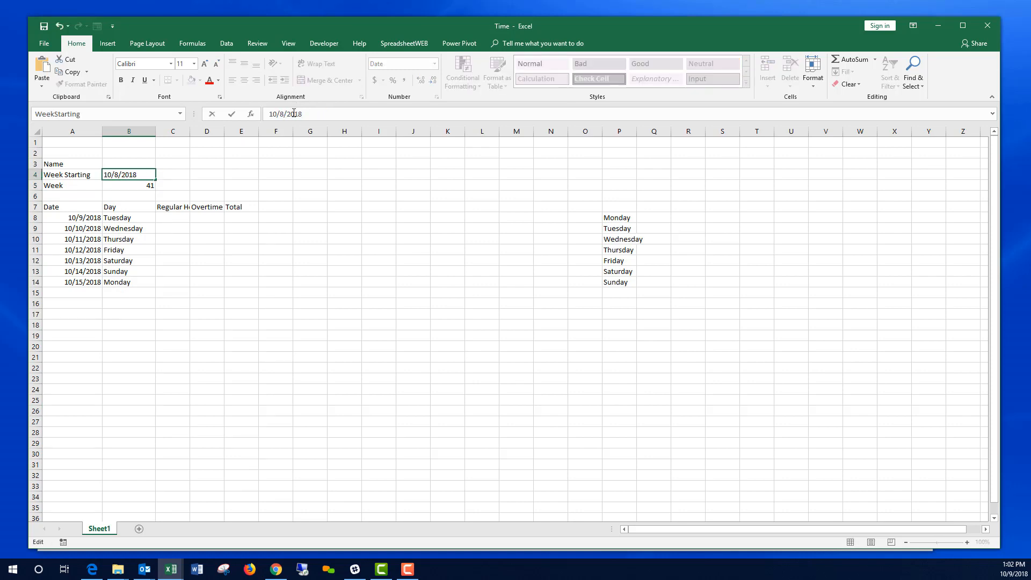
key(Return)
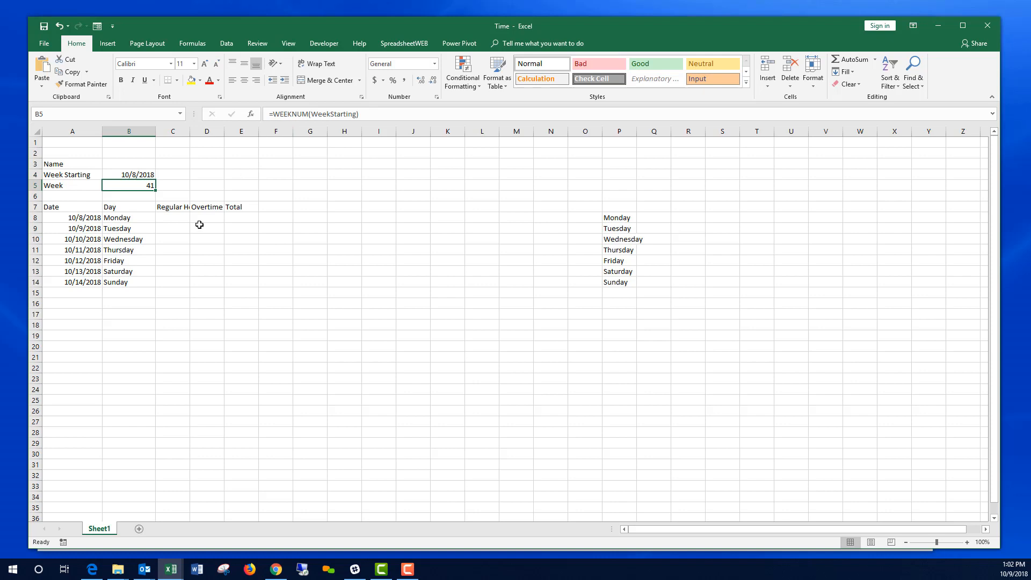
double_click(190, 131)
Step: Enter =SUM(C8:D8) in E8 and copy it down to E14
click(180, 214)
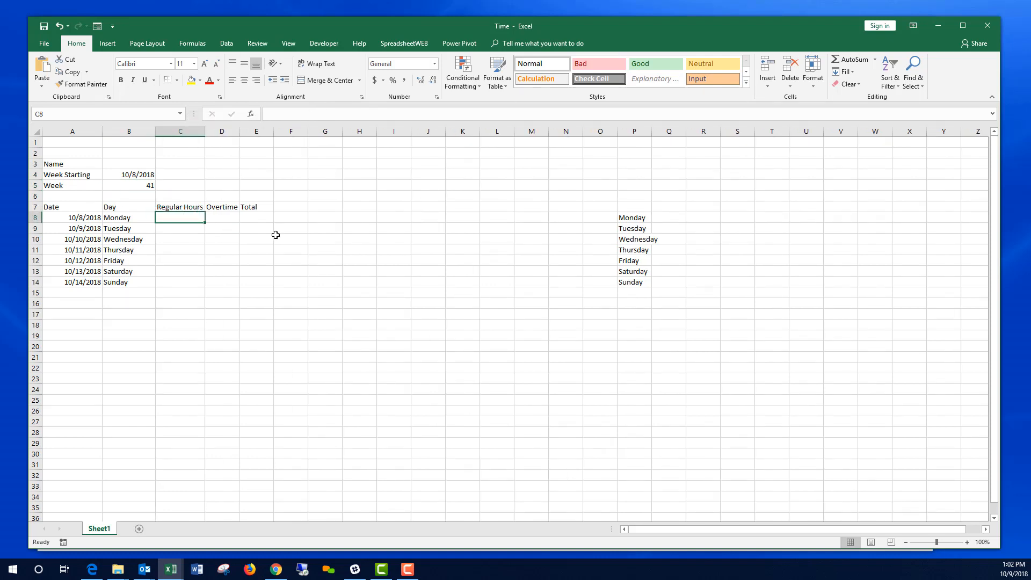
click(220, 217)
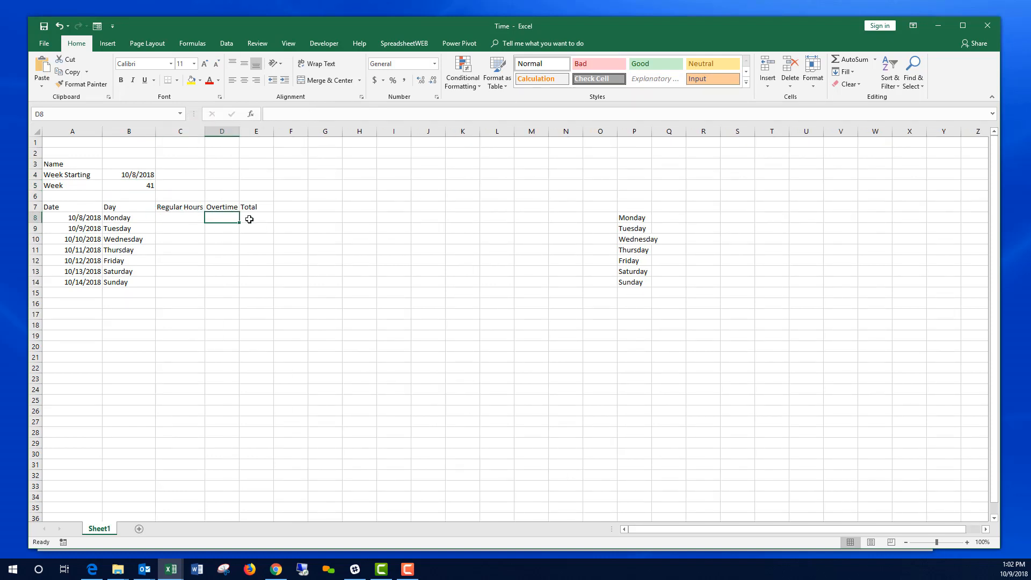
click(250, 219)
text(=)
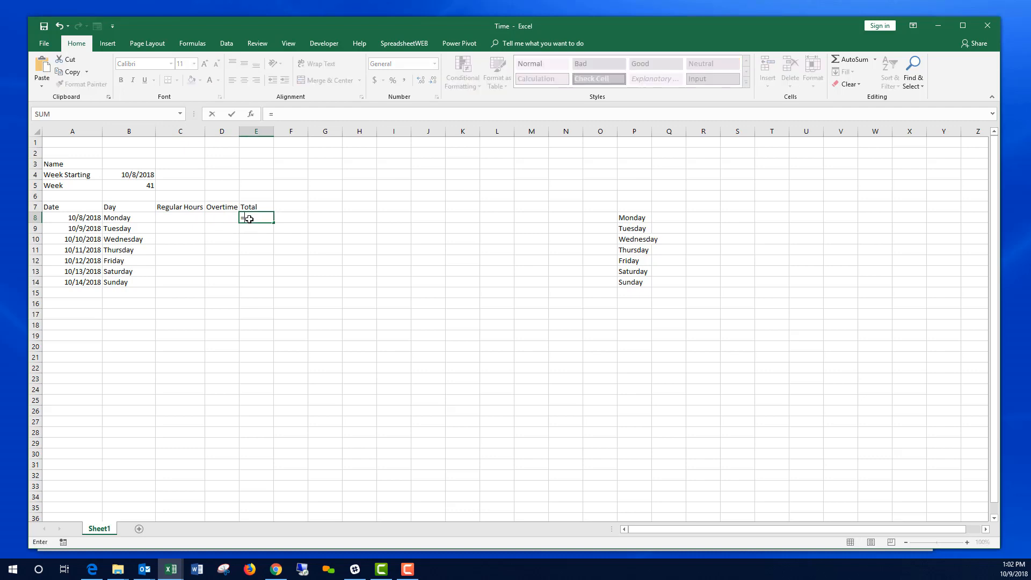
text(SUM()
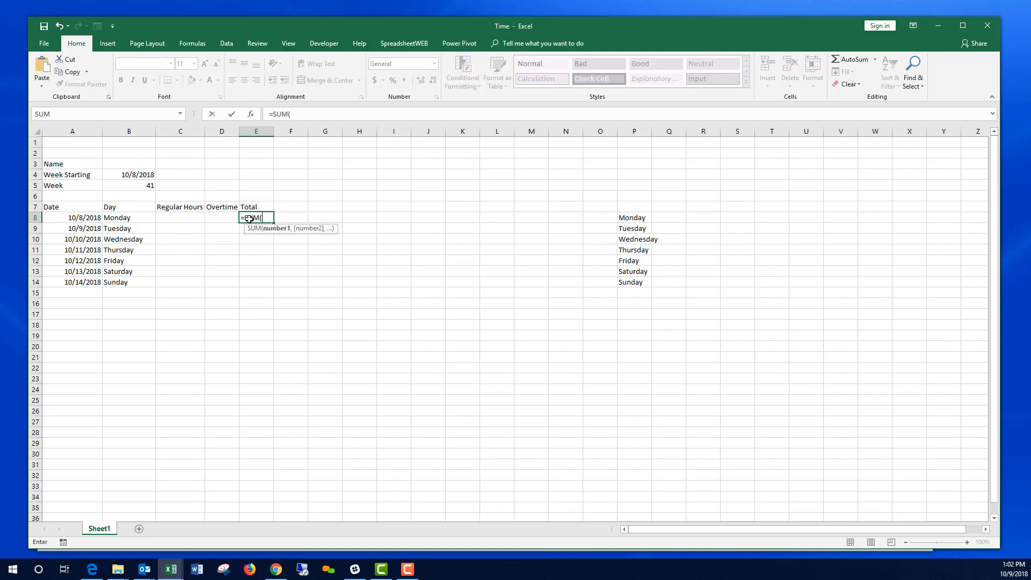
drag(198, 218, 218, 215)
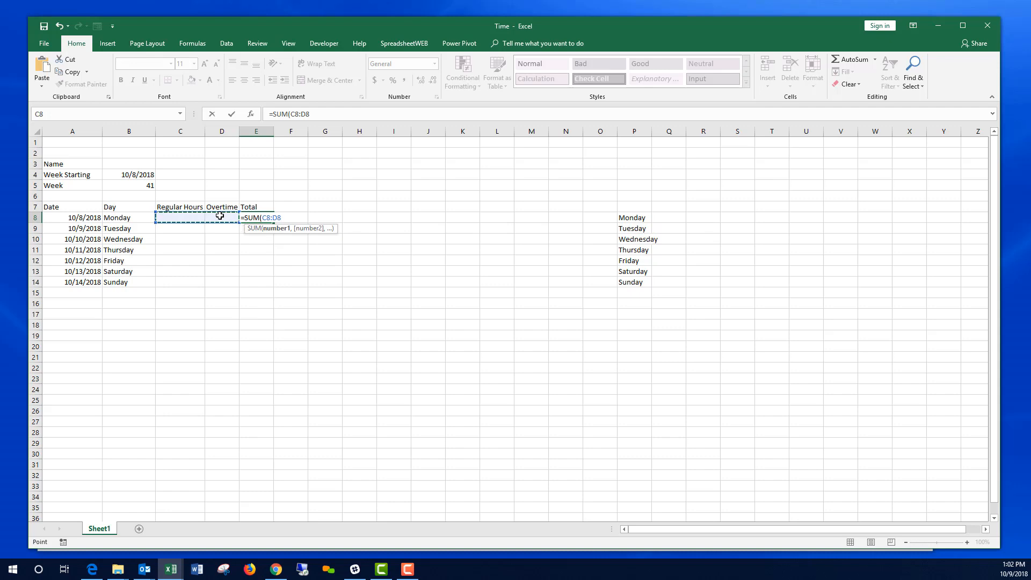
key(Return)
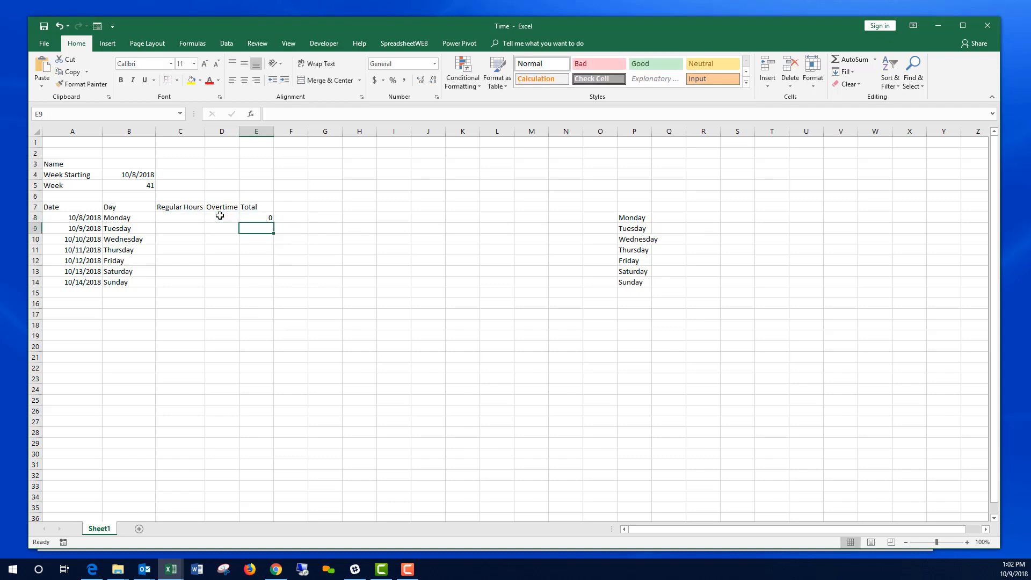
click(266, 219)
drag(273, 221, 272, 285)
click(178, 291)
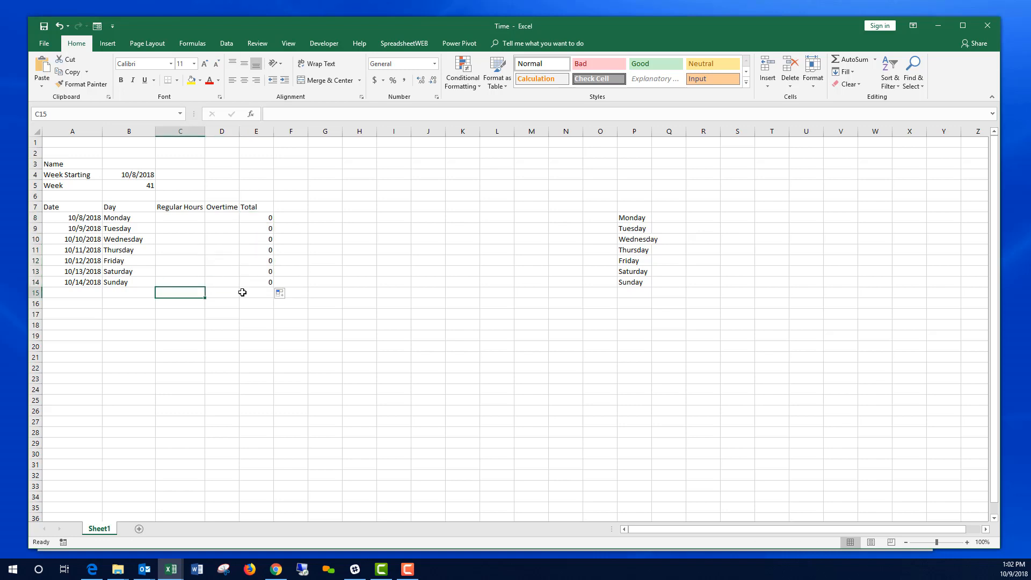
Step: Total the Regular Hours in C15 with =SUM(C8:C14)
text(=SUM()
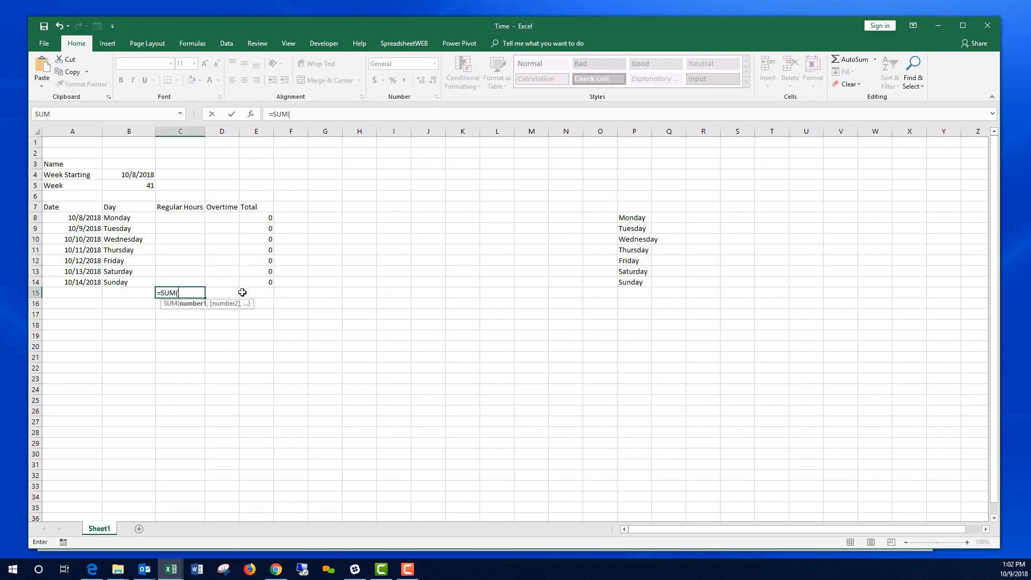
drag(188, 216, 185, 283)
key(Return)
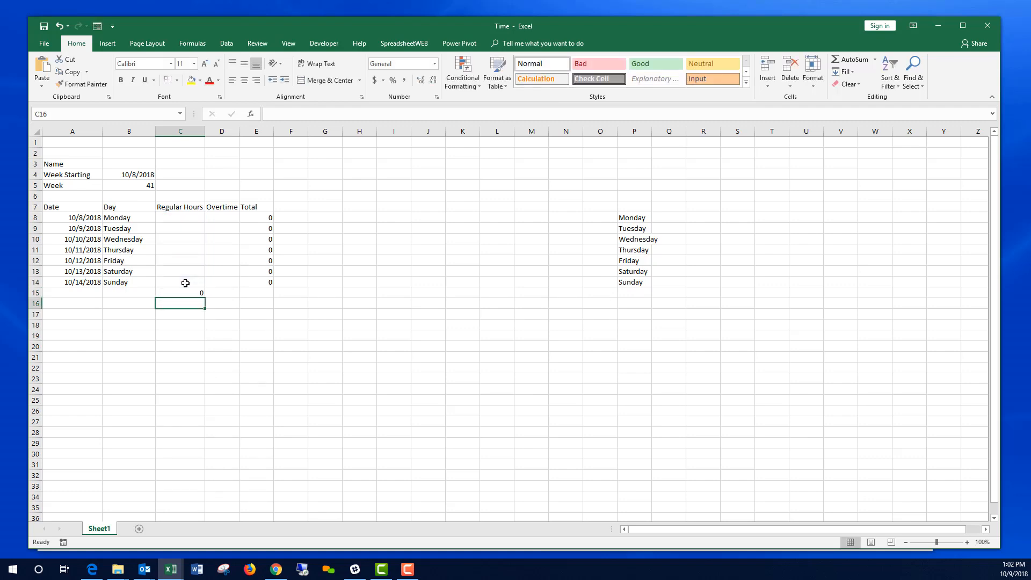
click(230, 291)
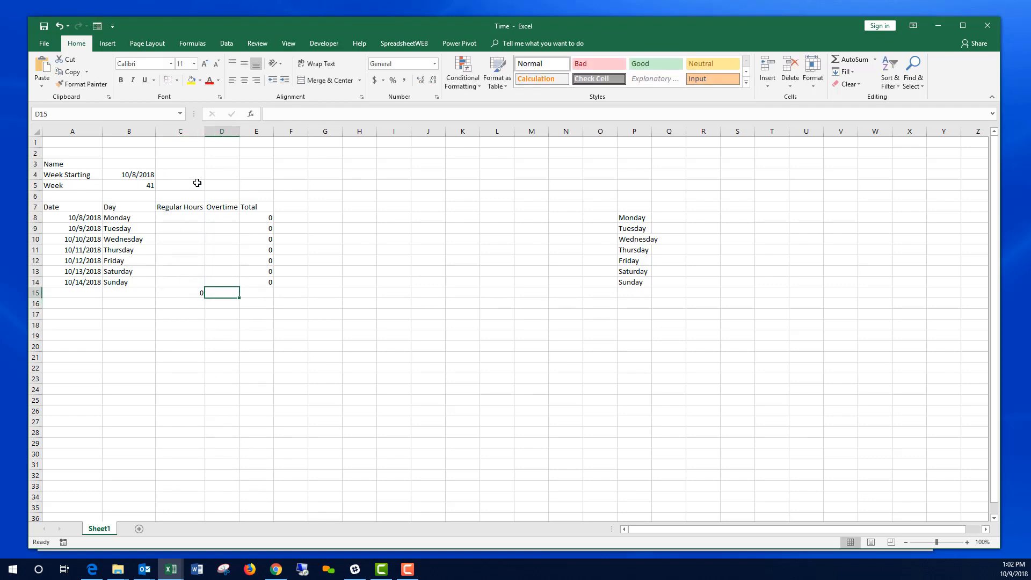
click(91, 115)
key(Escape)
Step: Enter =SUM(D8:D14) in D15, copy it to E15, and begin entering test hours of 1
text(=)
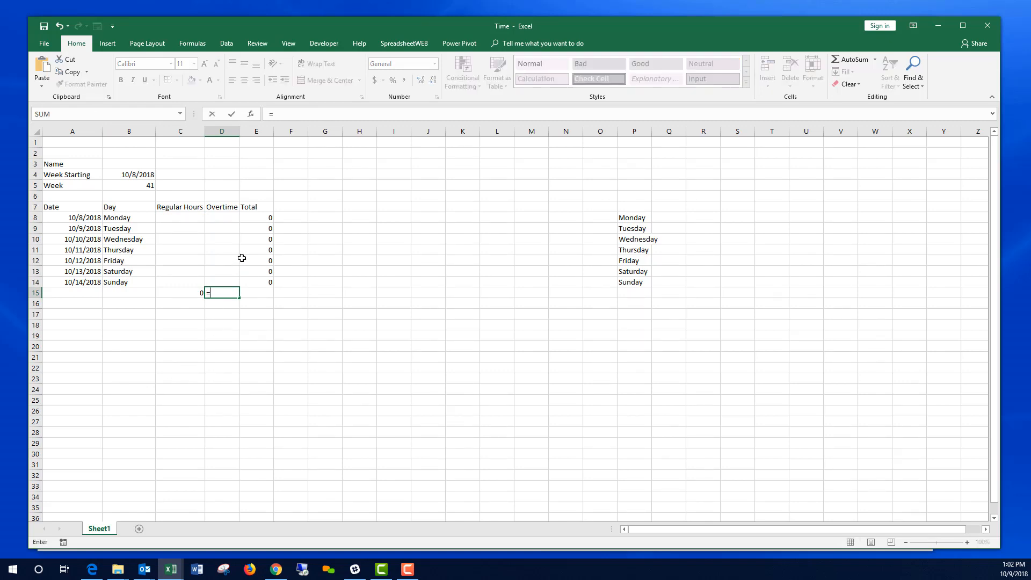
text(SUM()
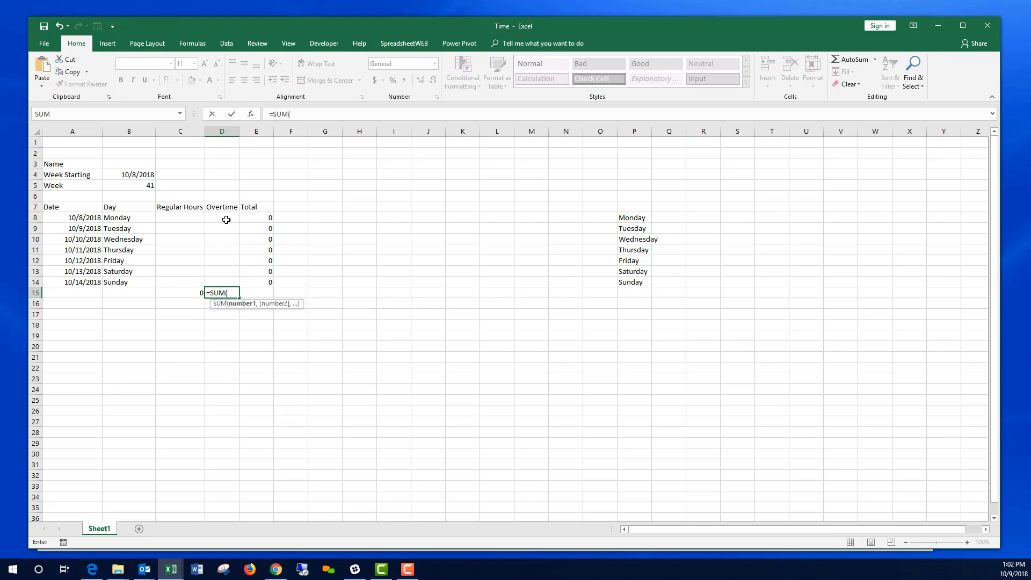
drag(226, 218, 225, 279)
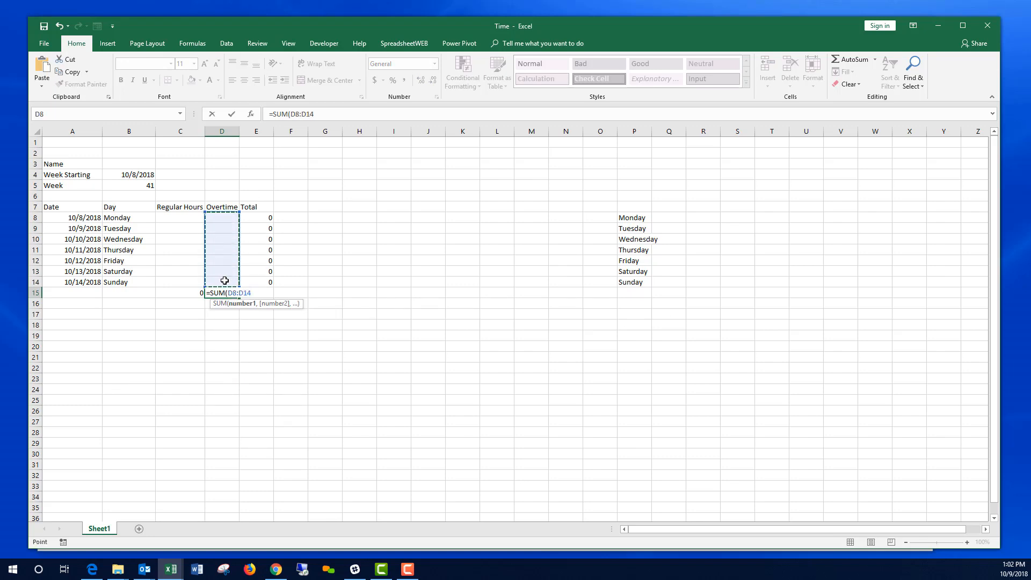
key(Return)
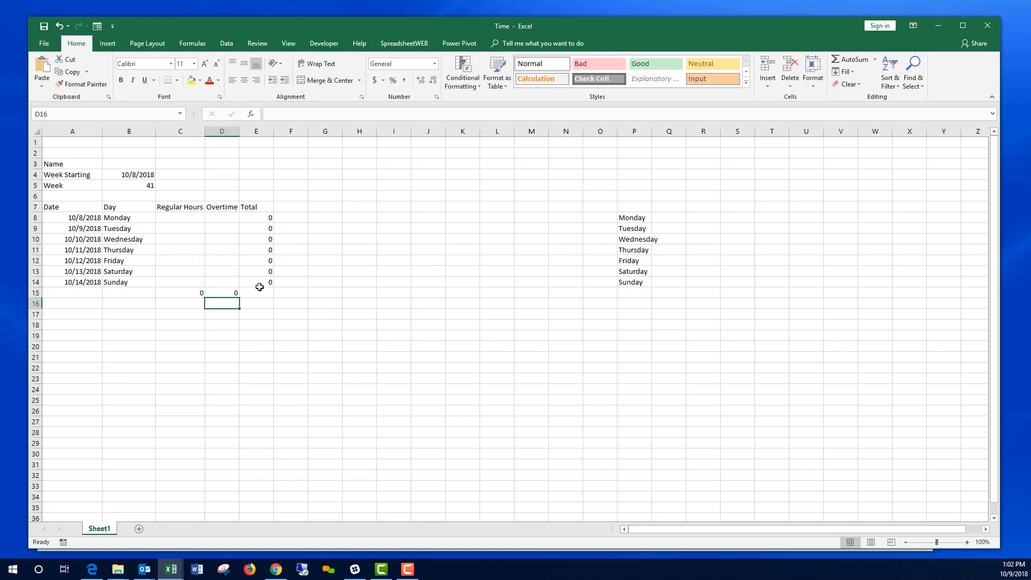
click(226, 292)
key(ctrl+c)
key(Right)
key(ctrl+v)
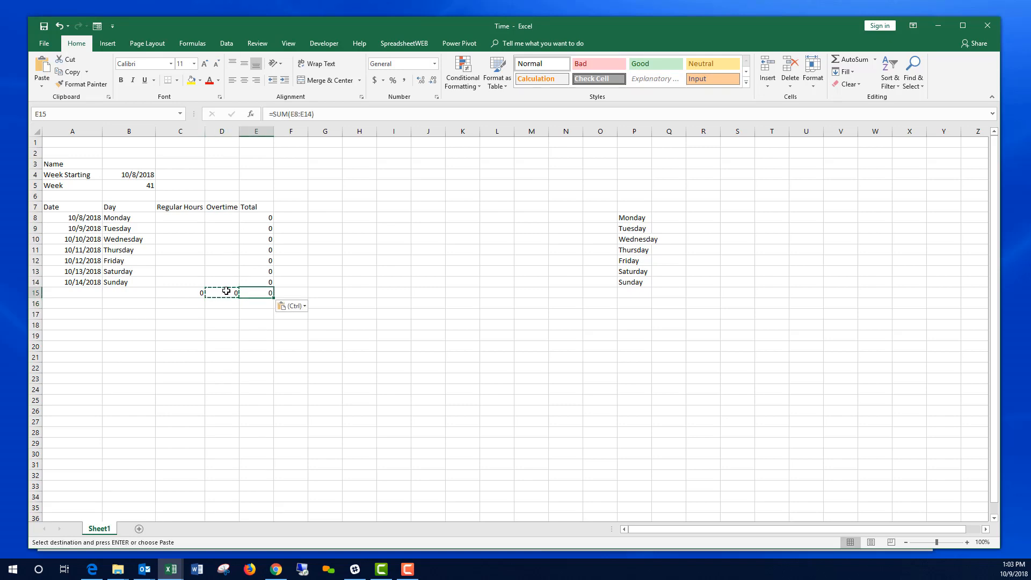
click(193, 215)
text(1 1 1 1  1)
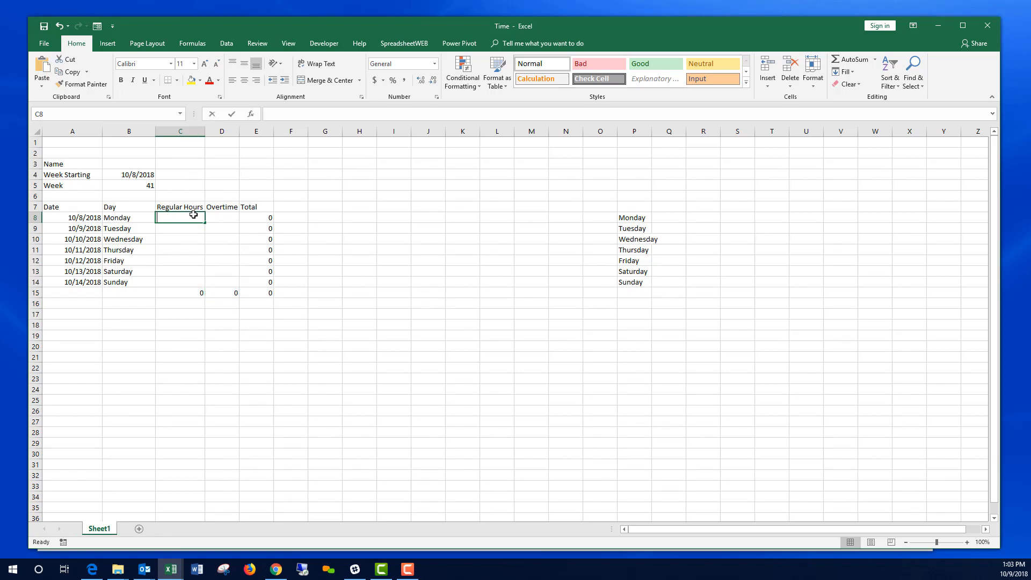
key(Tab)
key(Up)
key(Up)
key(Up)
key(Up)
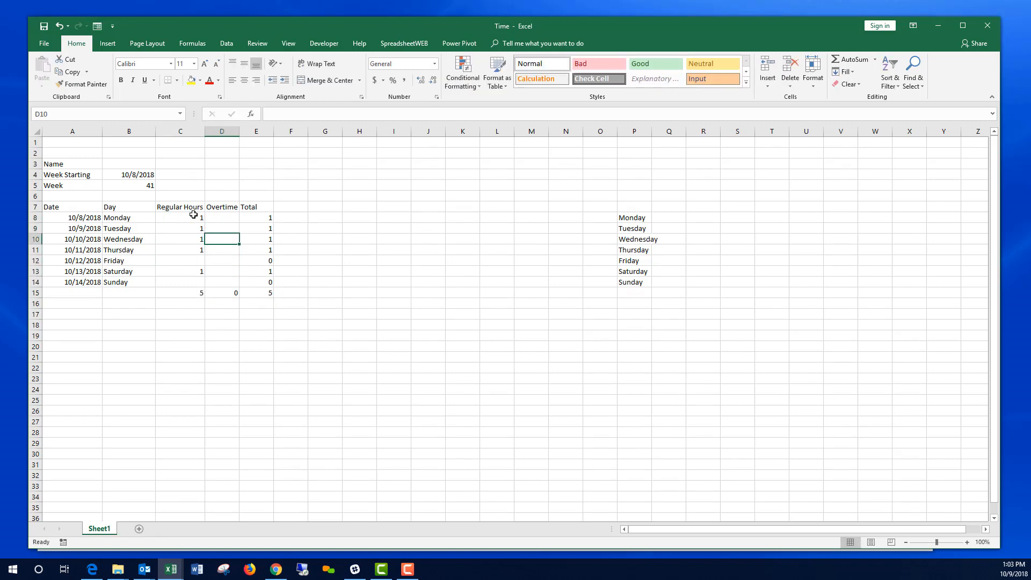
text(2 2 2)
key(Return)
text(2)
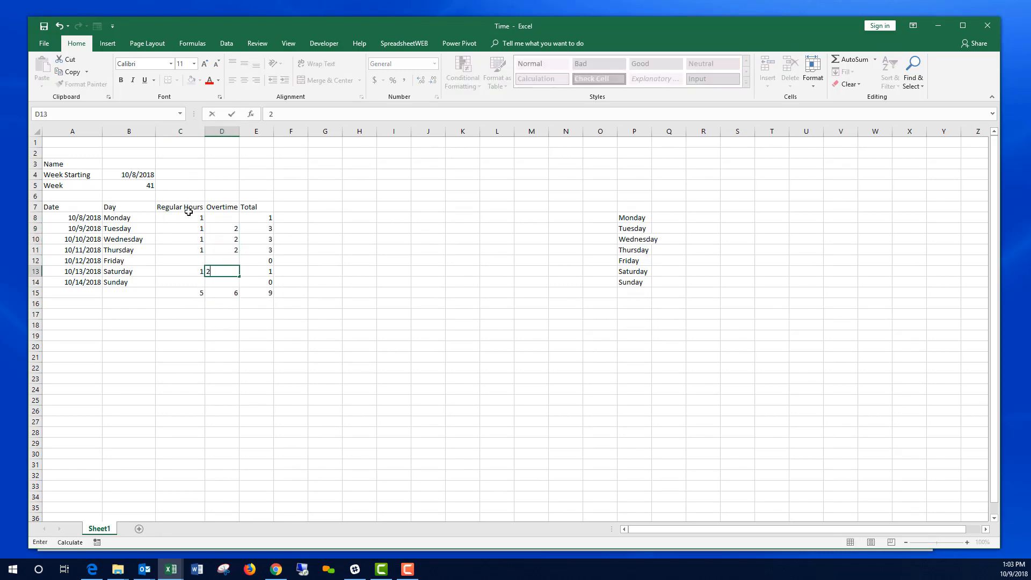
drag(183, 214, 224, 278)
key(Delete)
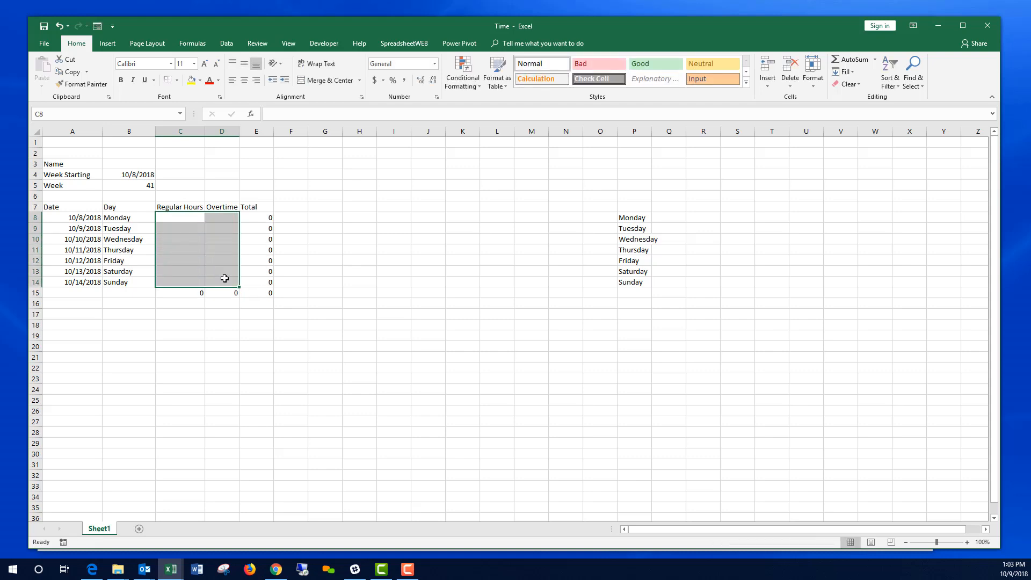
click(346, 270)
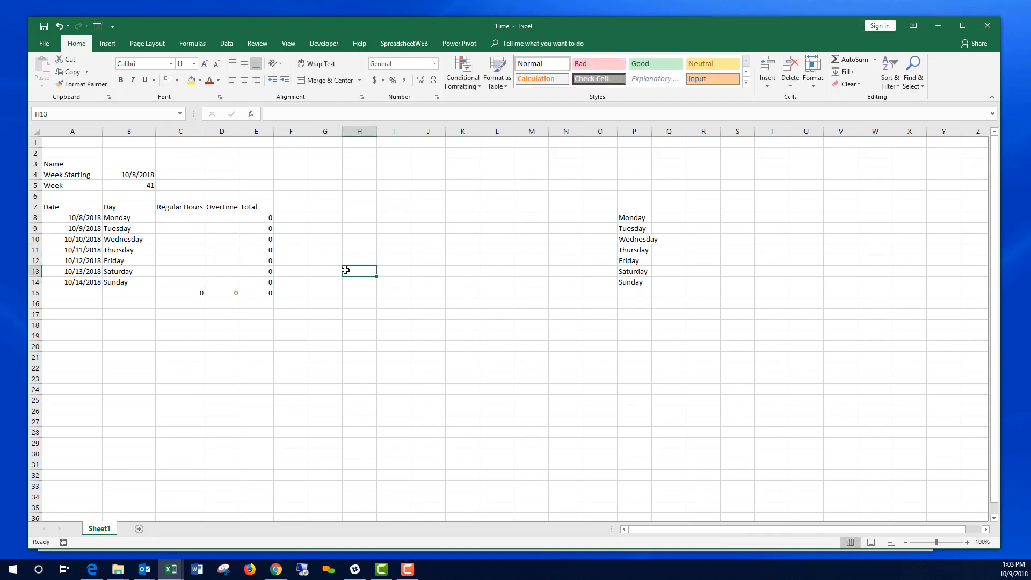
Step: Name the timesheet table range starting at A7 'Timecard'
drag(92, 206, 271, 294)
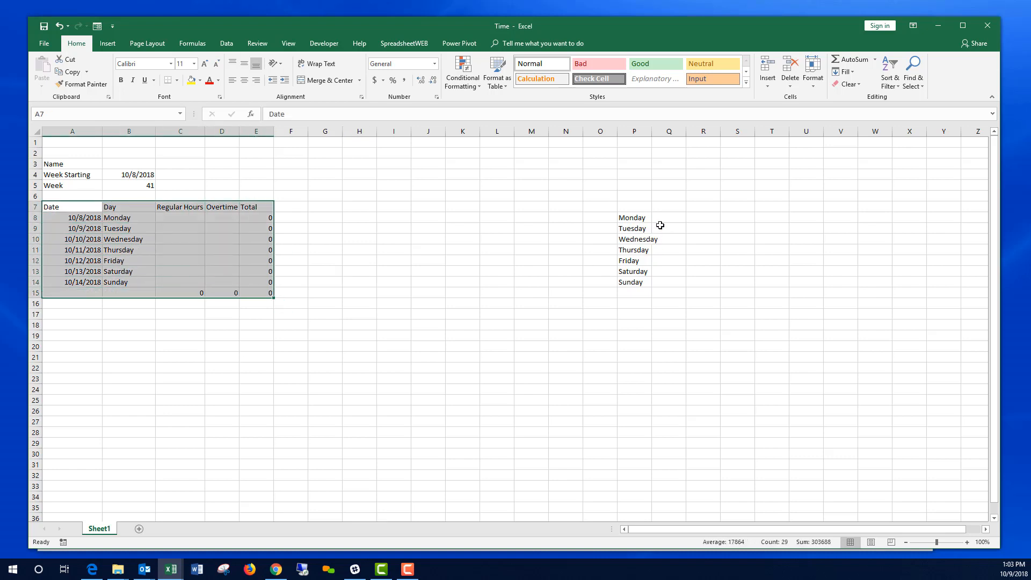
click(89, 113)
text(Timecard)
key(Return)
click(325, 230)
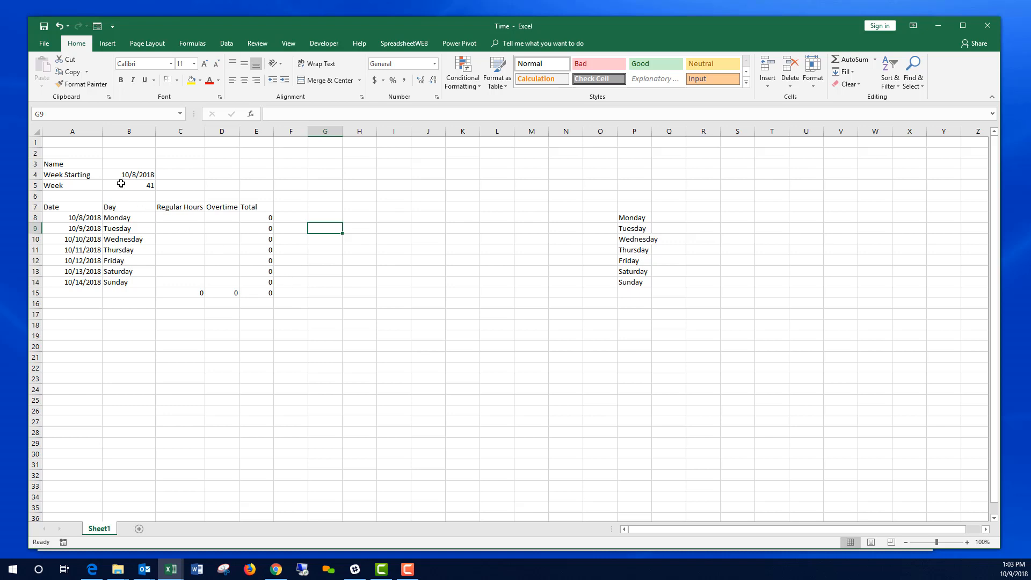
Step: Check B5's =WEEKNUM(WeekStarting) formula and the named ranges, then switch to the SpreadsheetWeb sign-in page
click(139, 183)
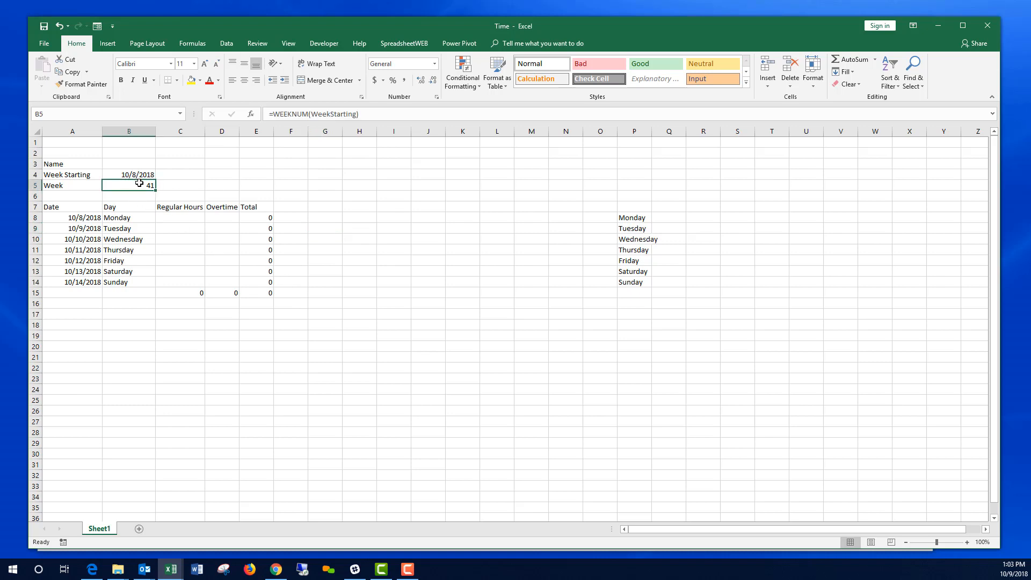
click(60, 113)
text(WeekNumber)
click(291, 195)
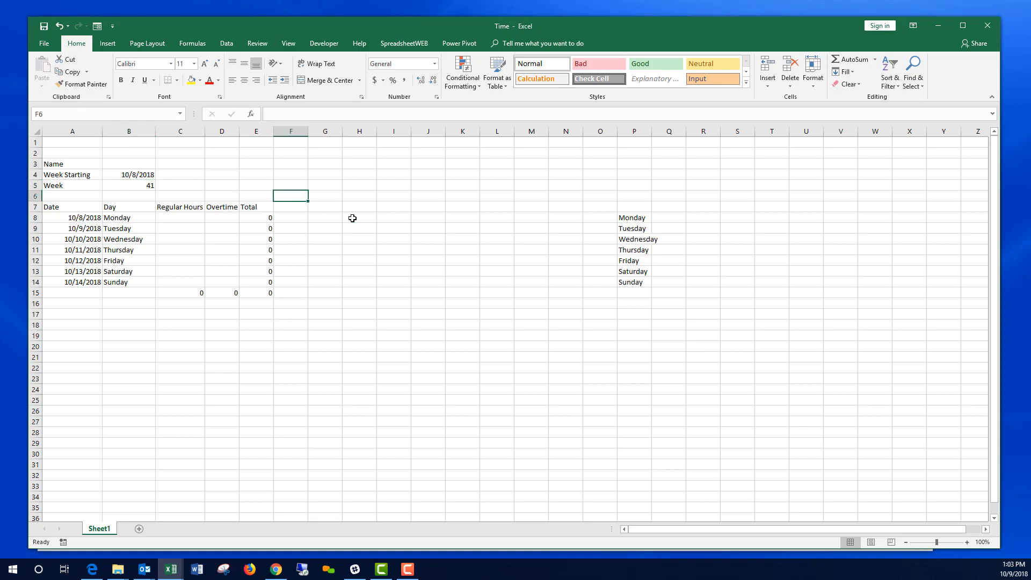
click(361, 271)
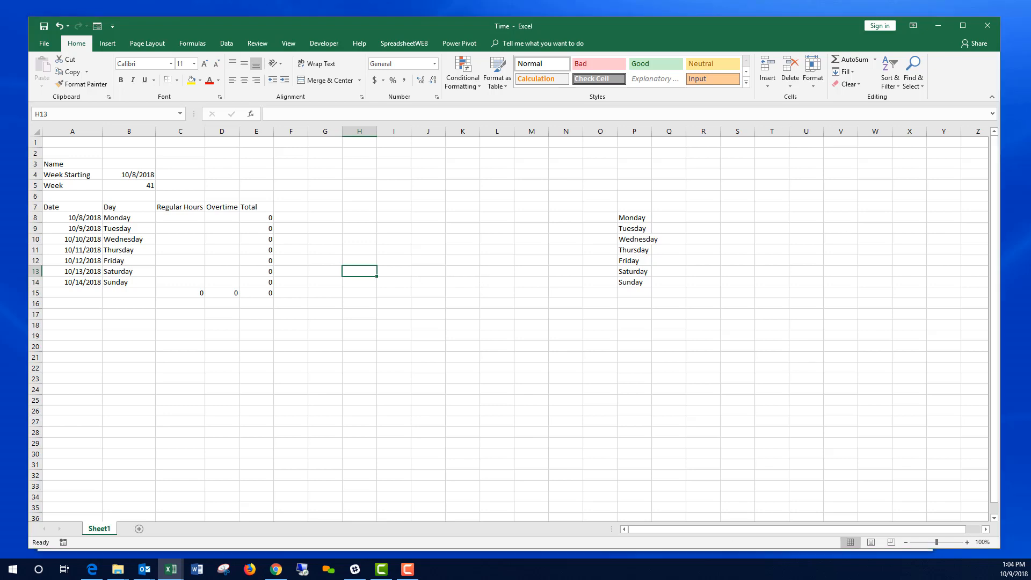
key(alt+Tab)
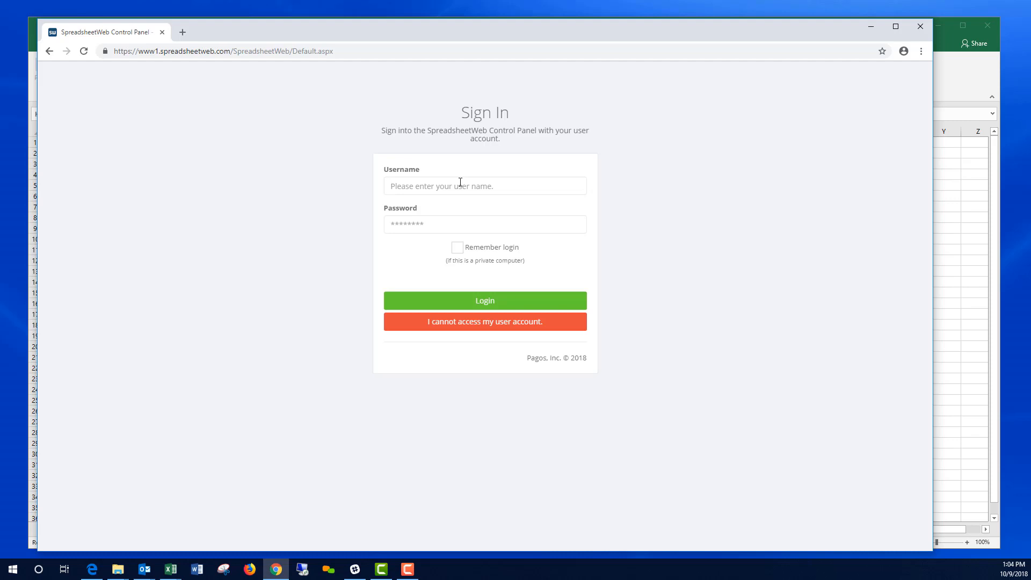
Step: Log in to the SpreadsheetWeb Control Panel with the account username and password
click(460, 182)
key(Tab)
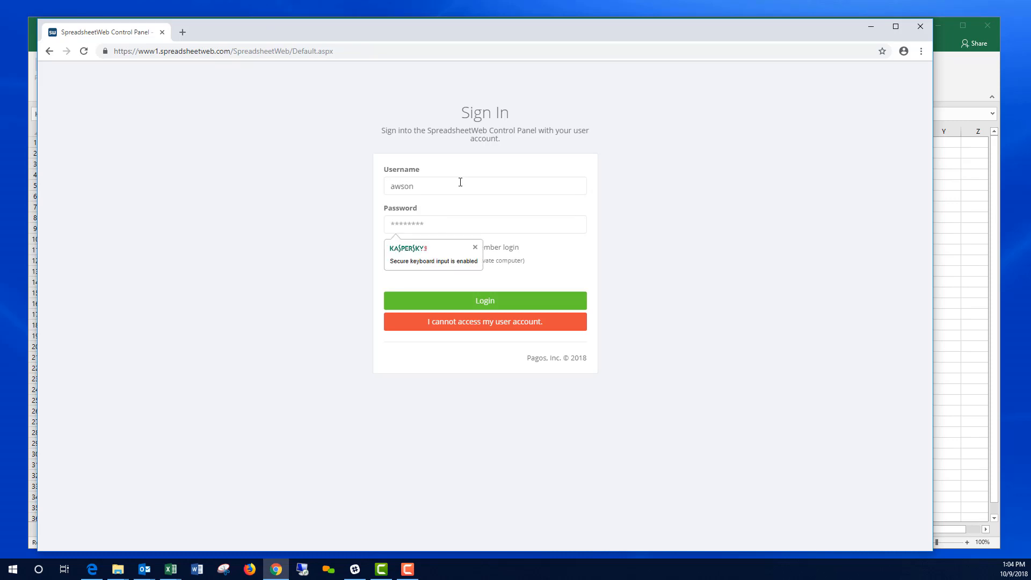
click(460, 182)
key(BackSpace)
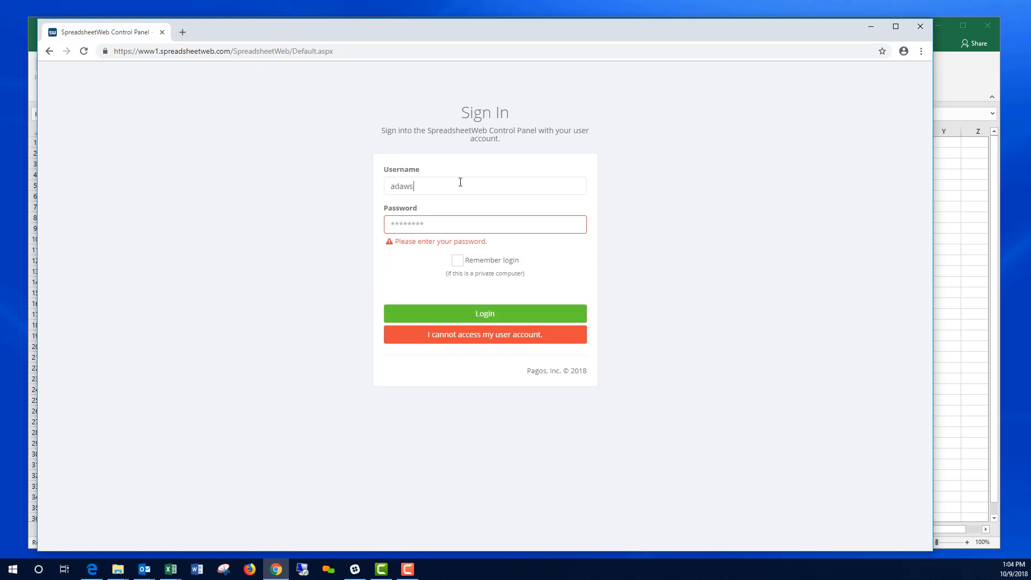
text(••)
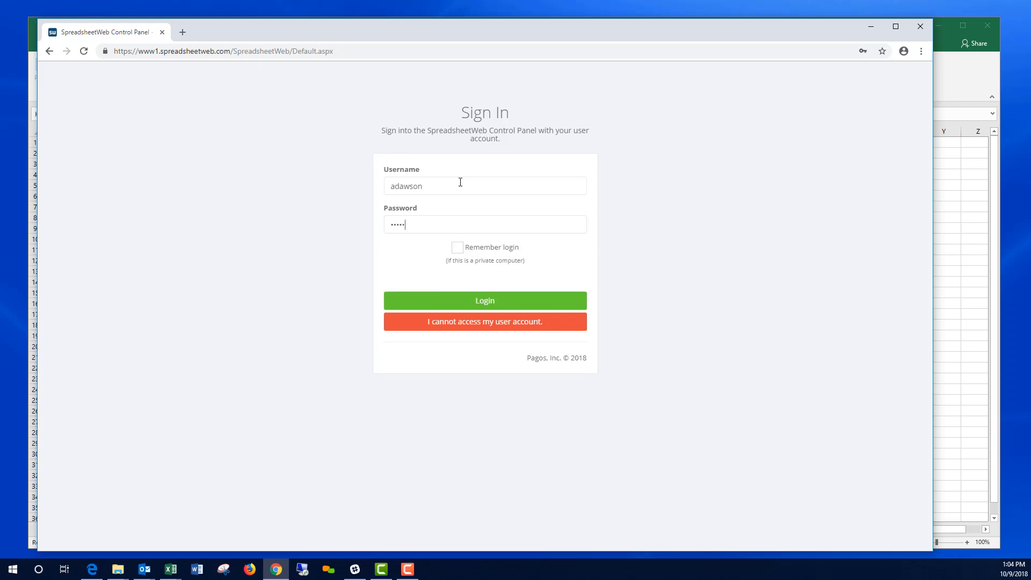
key(Return)
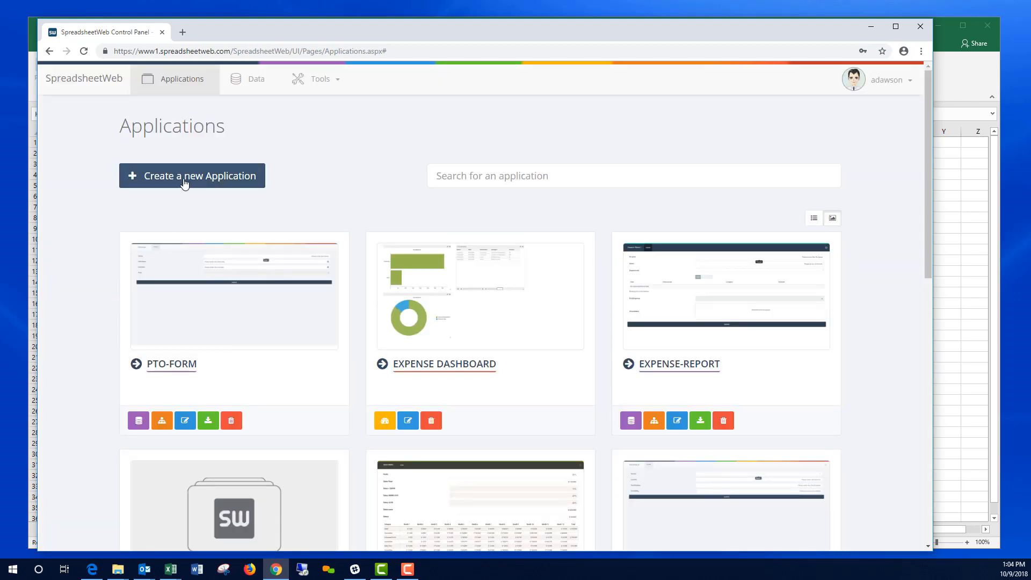
Step: Create the Designer application 'Time' from the uploaded Time.xlsx workbook and open it
click(185, 181)
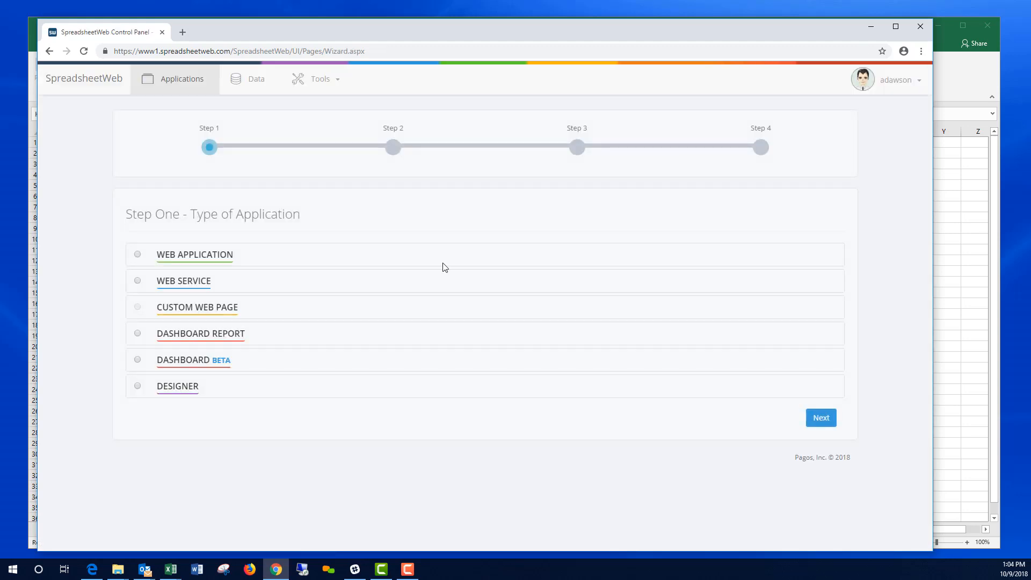
click(136, 386)
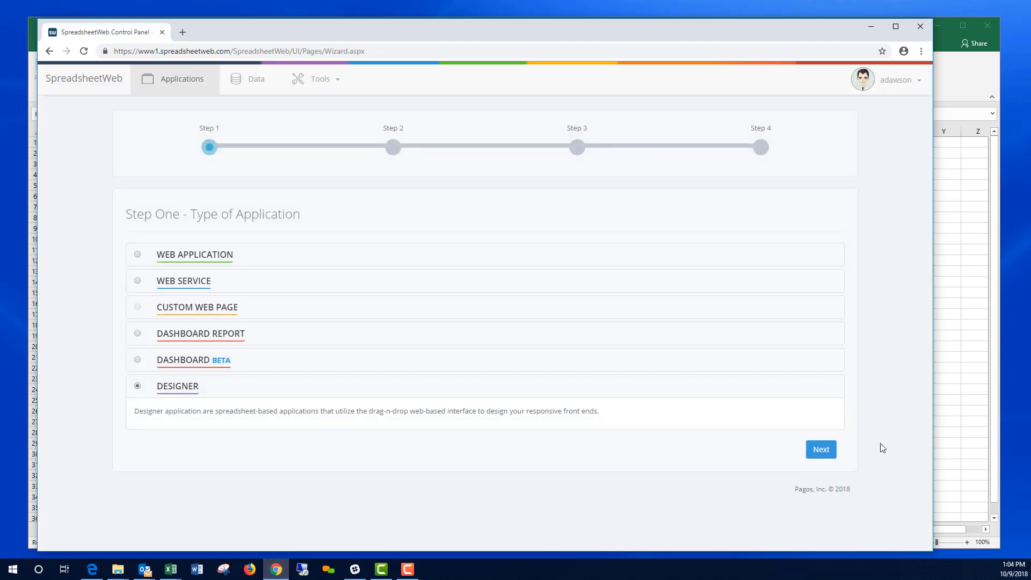
click(824, 451)
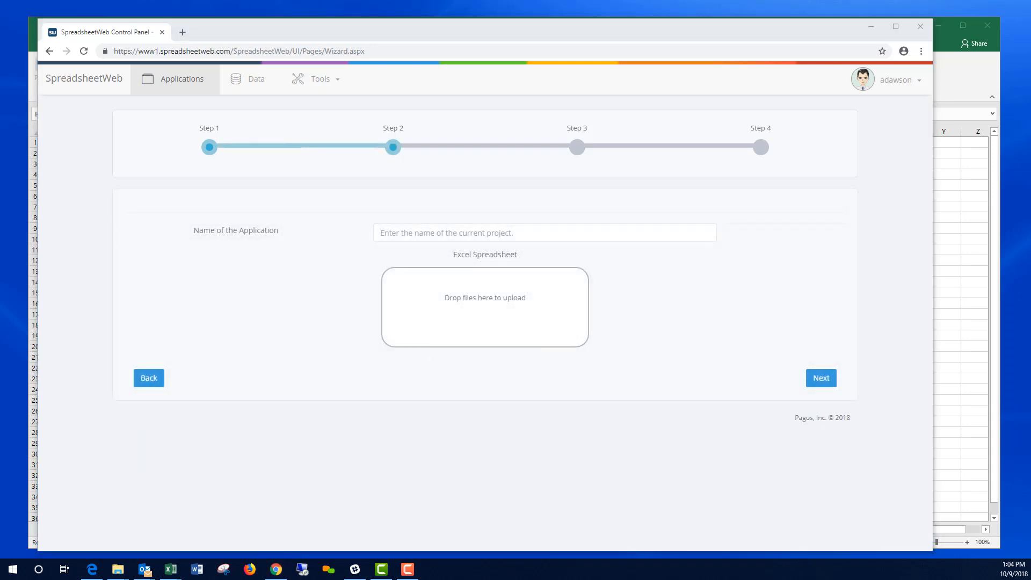
key(super+d)
key(super+d)
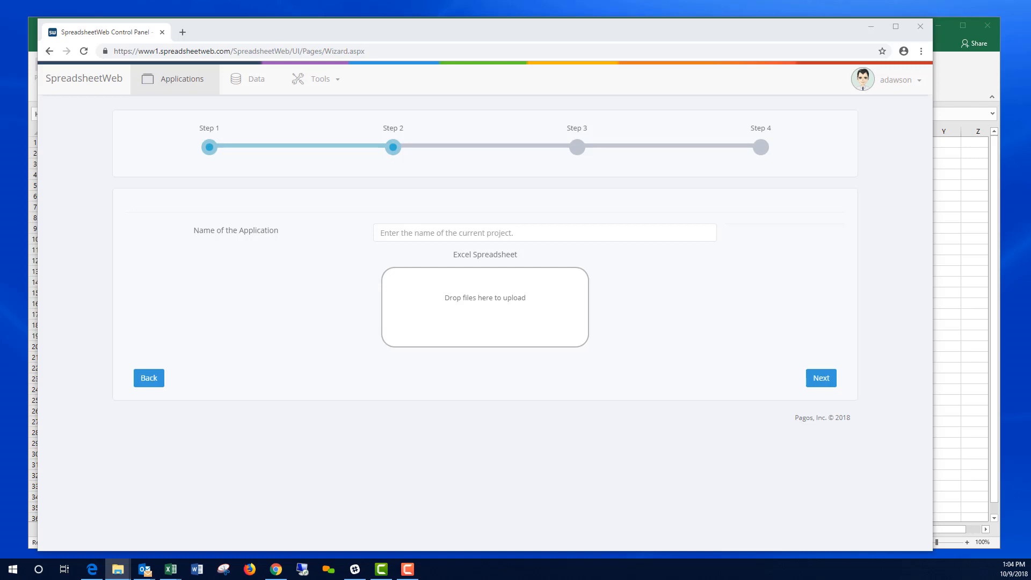
drag(1028, 171, 448, 324)
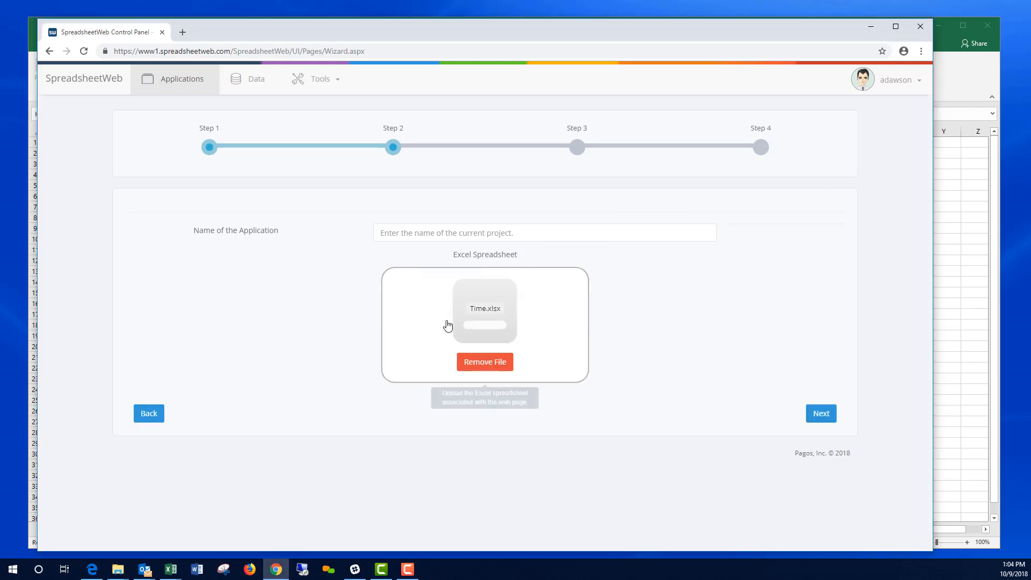
click(819, 412)
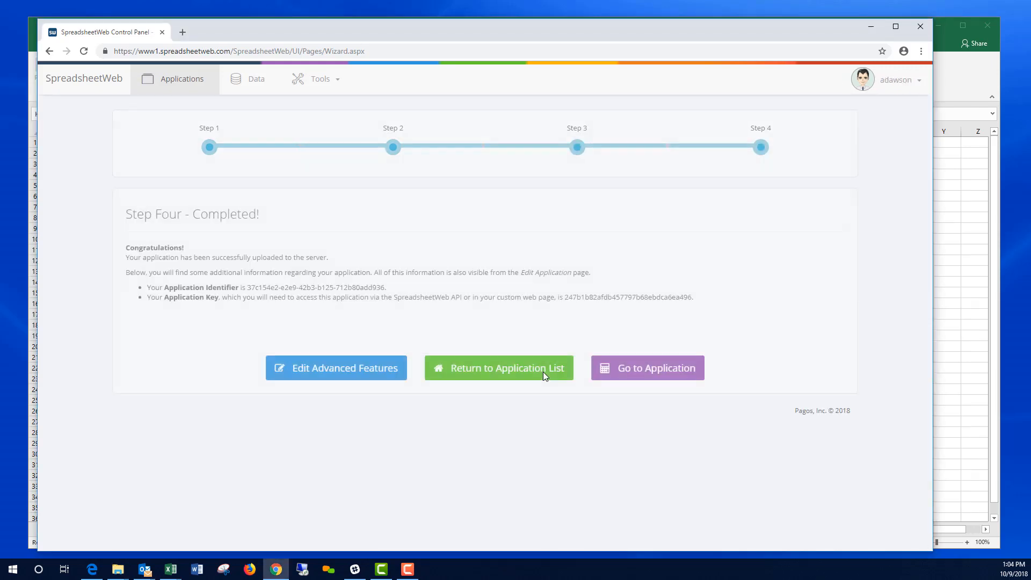
click(636, 372)
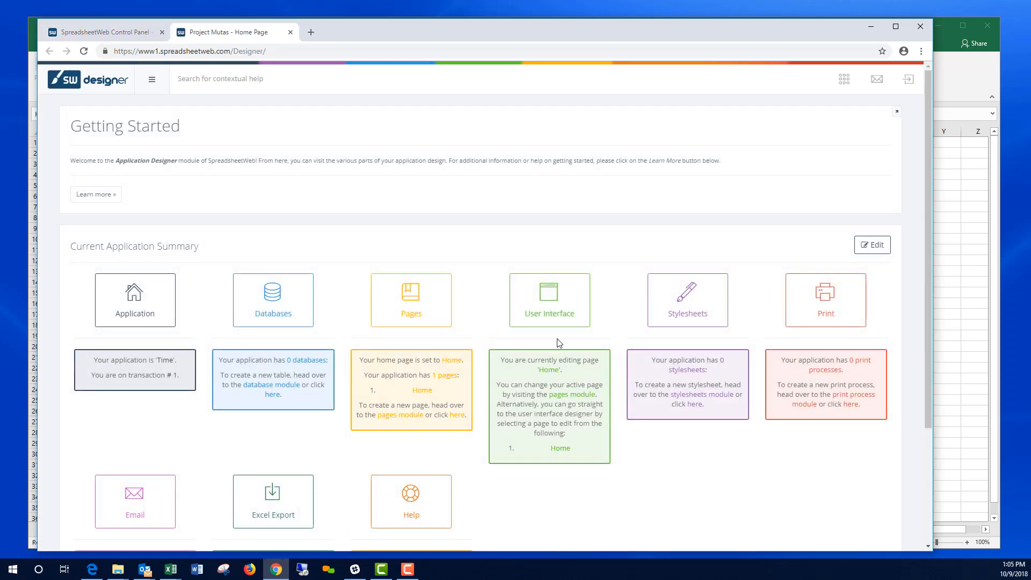
Step: On the Home page, add a section with a Name-bound textbox and a Calendar date picker beneath it
click(559, 305)
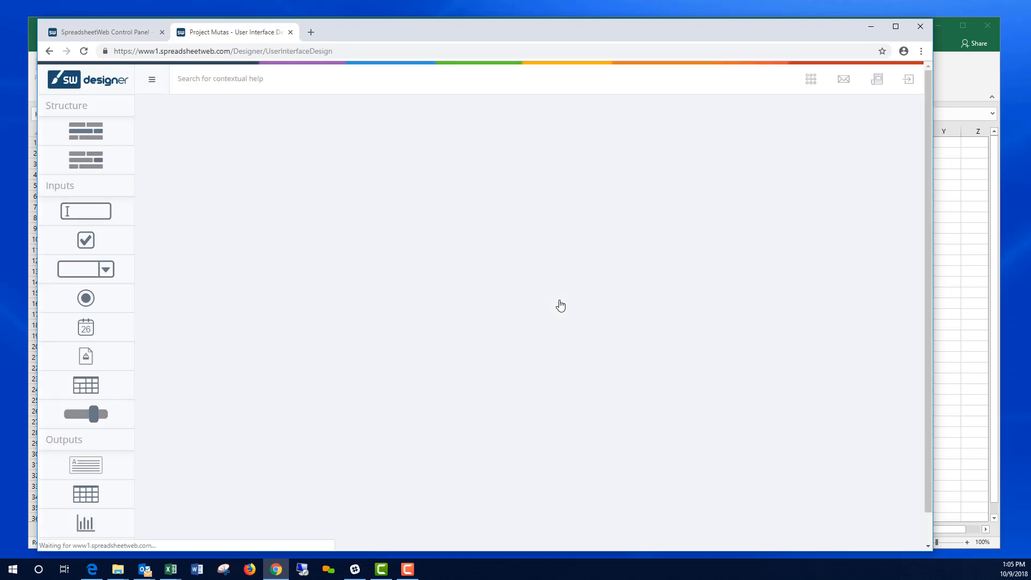
drag(97, 128, 311, 134)
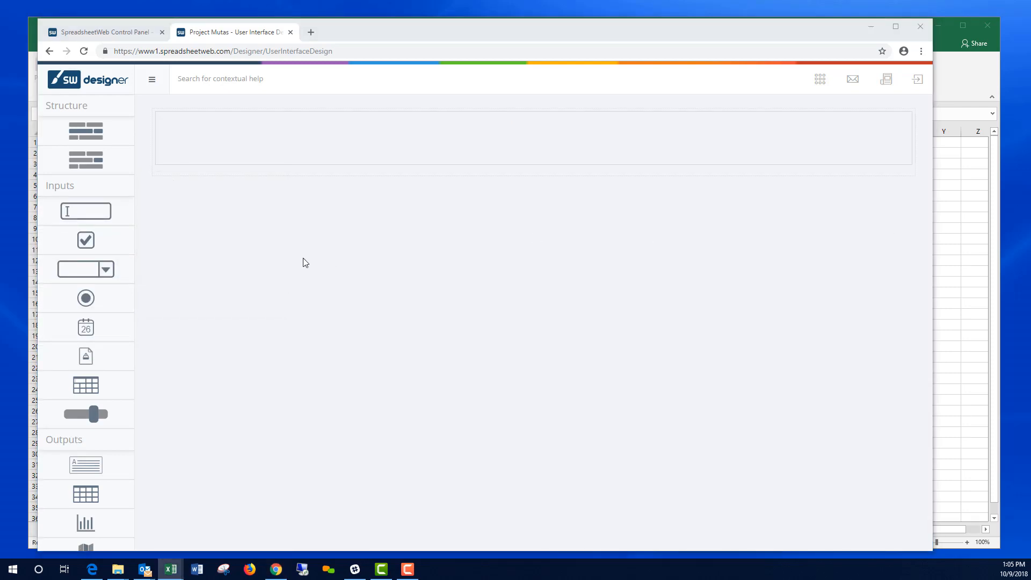
drag(86, 211, 299, 140)
click(299, 128)
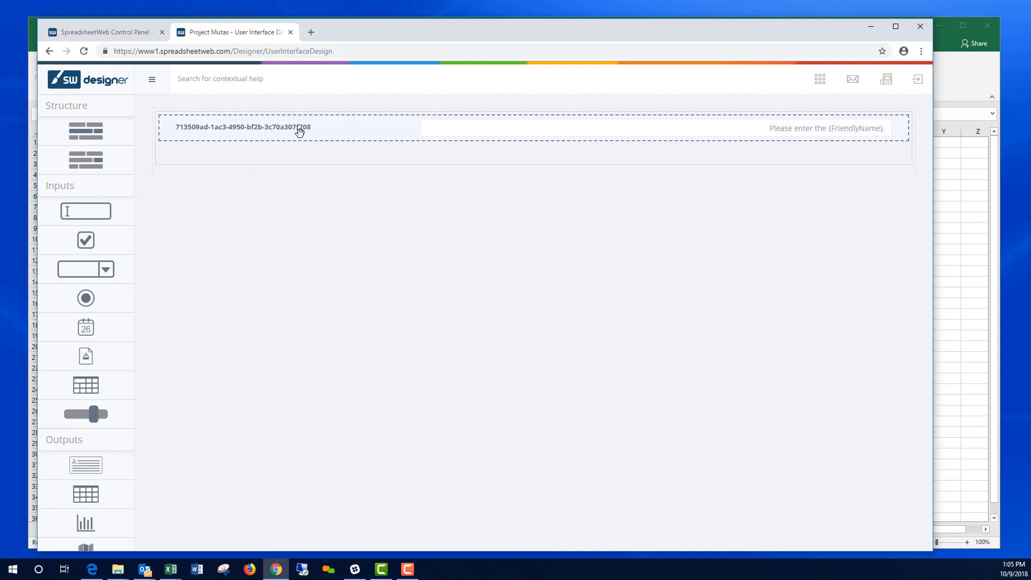
click(792, 250)
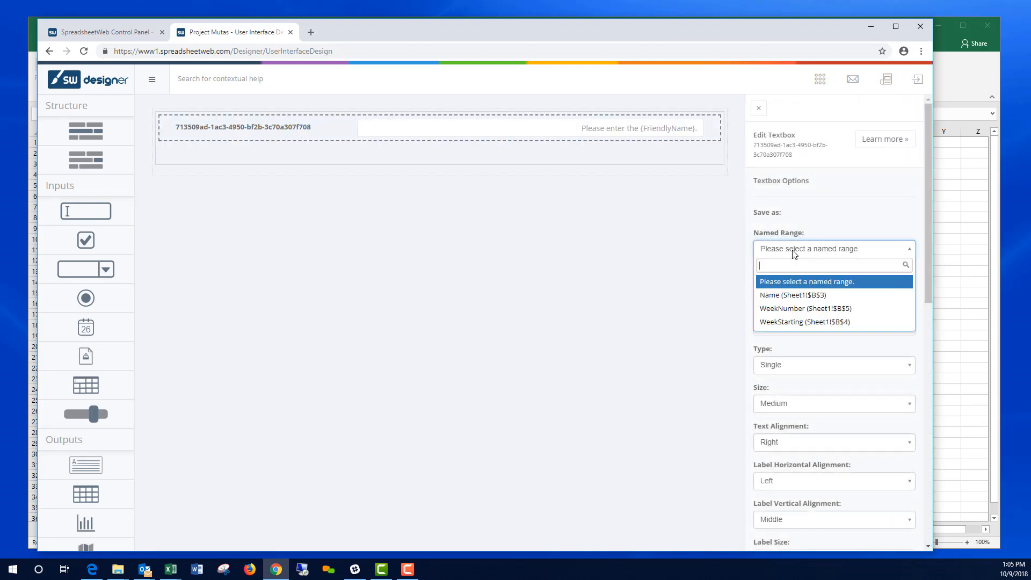
click(791, 297)
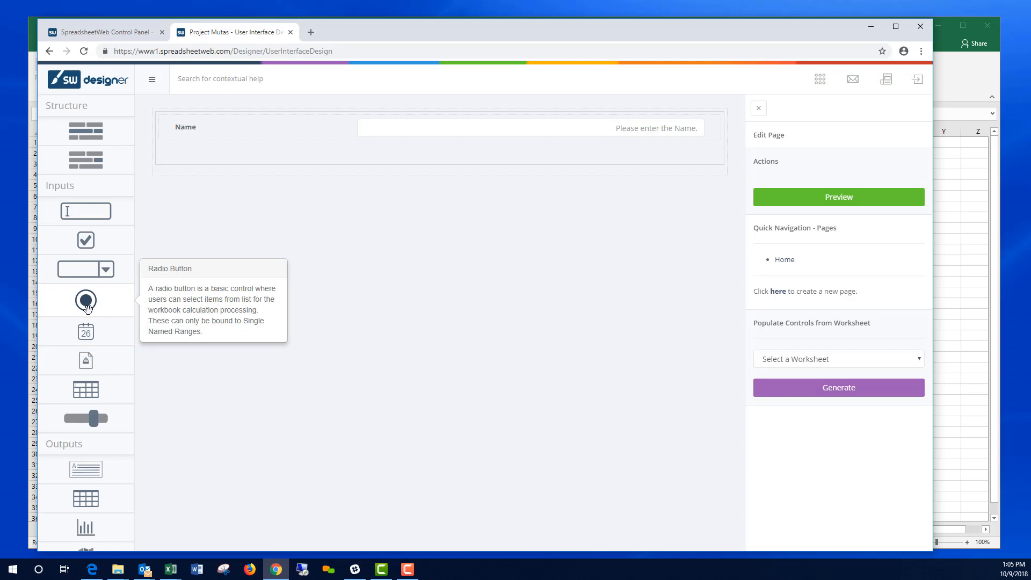
drag(94, 334, 350, 154)
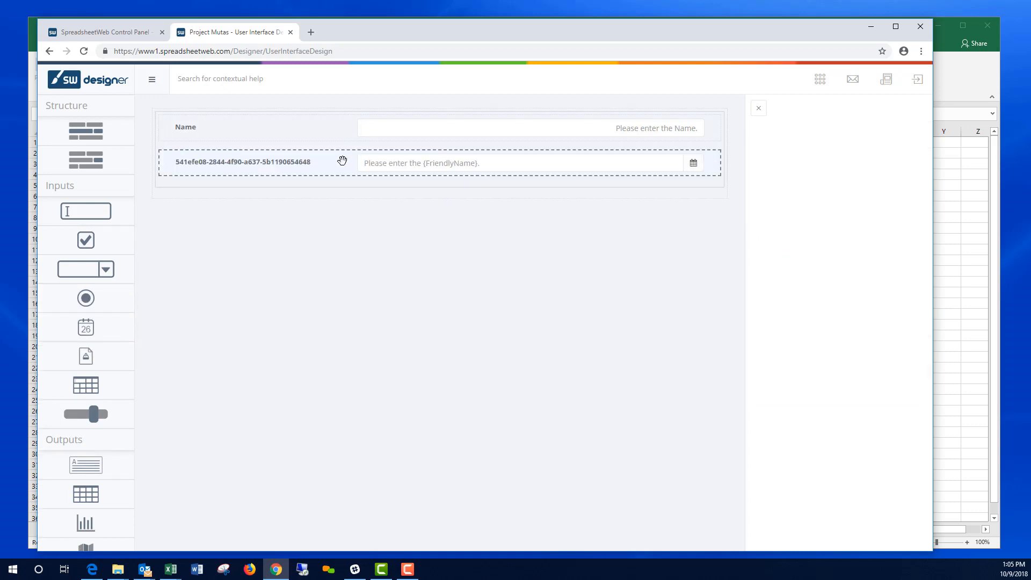
Step: Bind the date picker to WeekStarting, label it Week Starting, clear its default, and use US Short Date
click(854, 249)
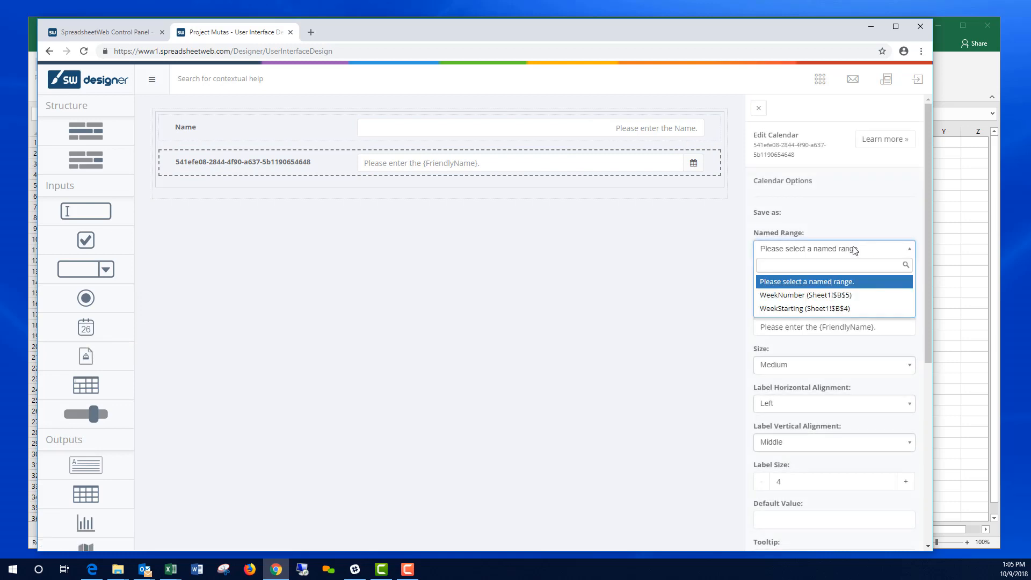
click(810, 308)
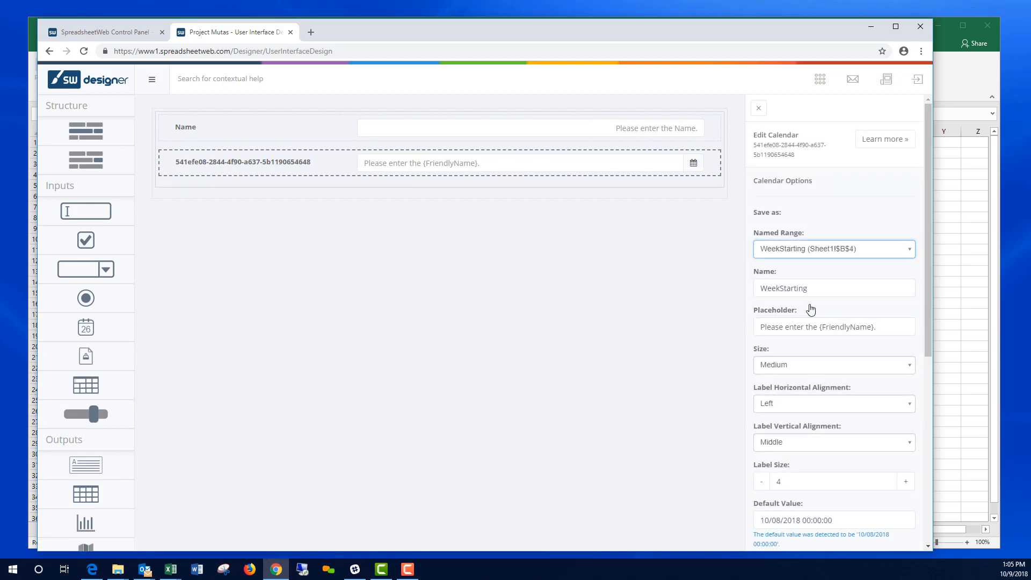
click(780, 287)
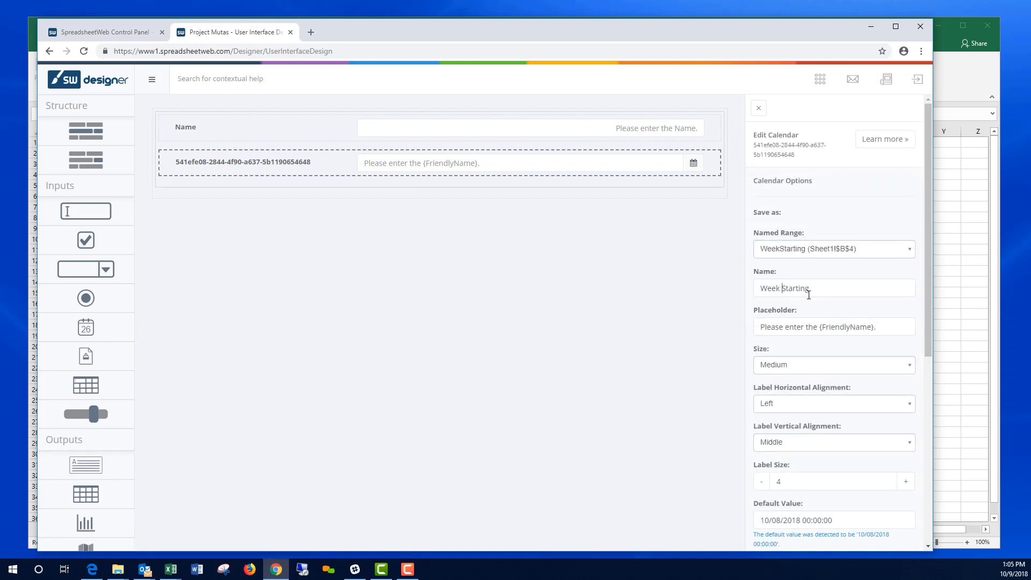
scroll(842, 312, down, 4)
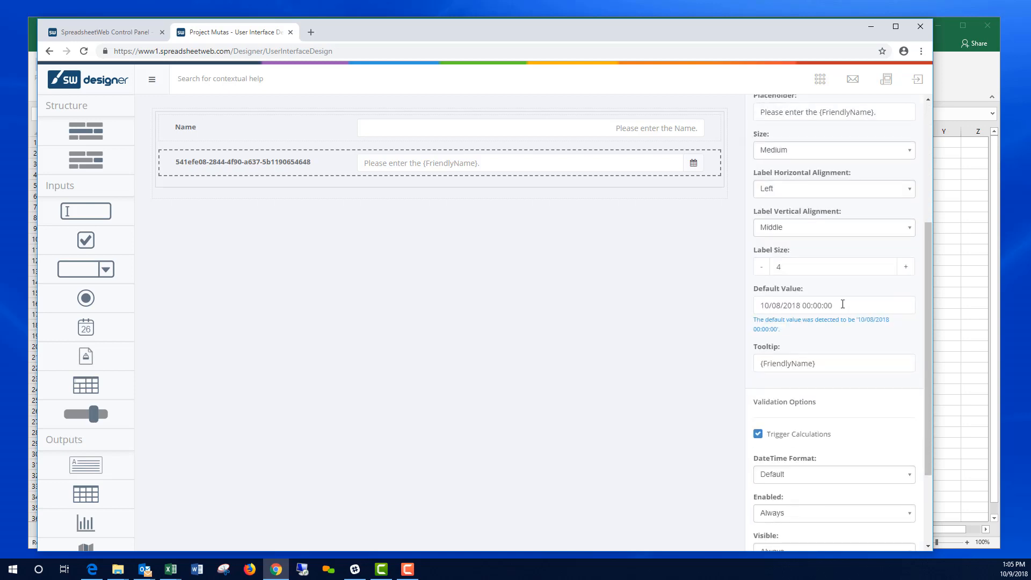
triple_click(786, 301)
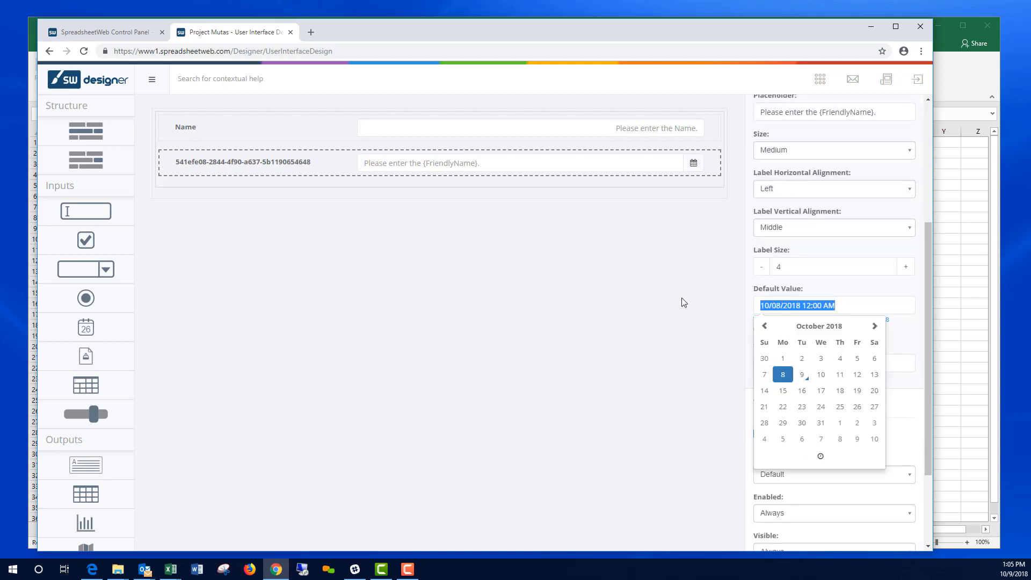
key(BackSpace)
click(903, 336)
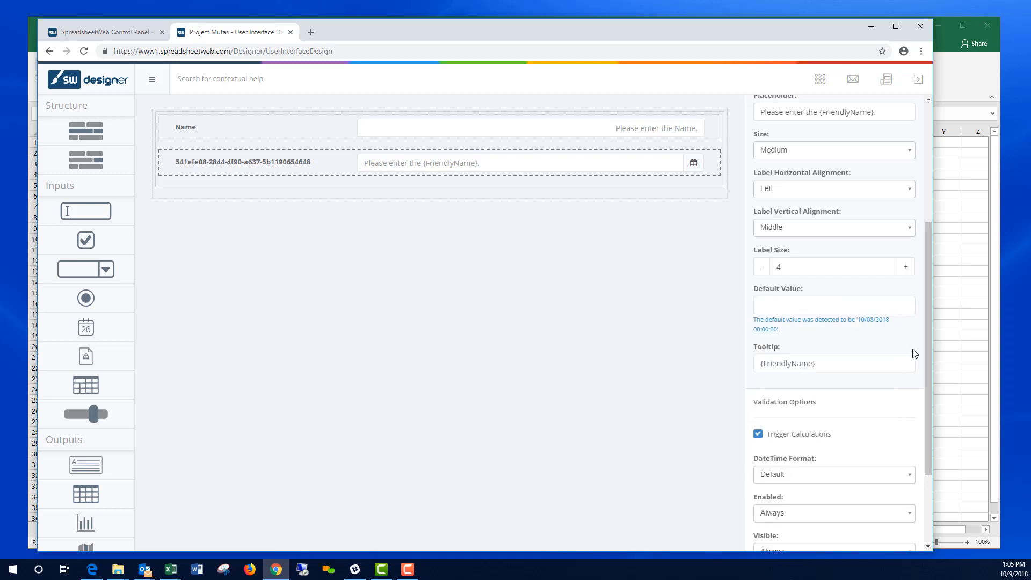
scroll(912, 352, down, 3)
click(848, 359)
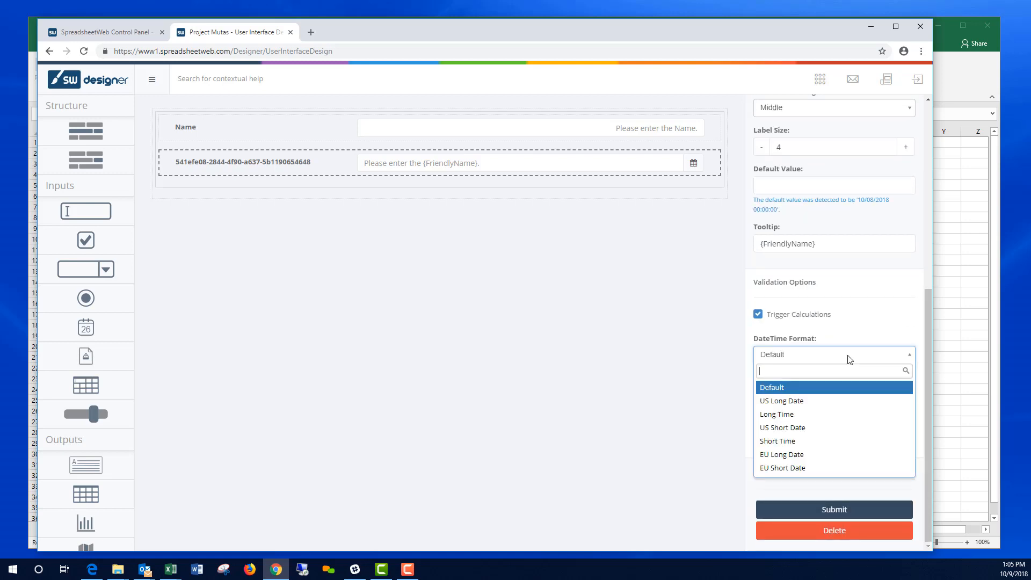
click(811, 427)
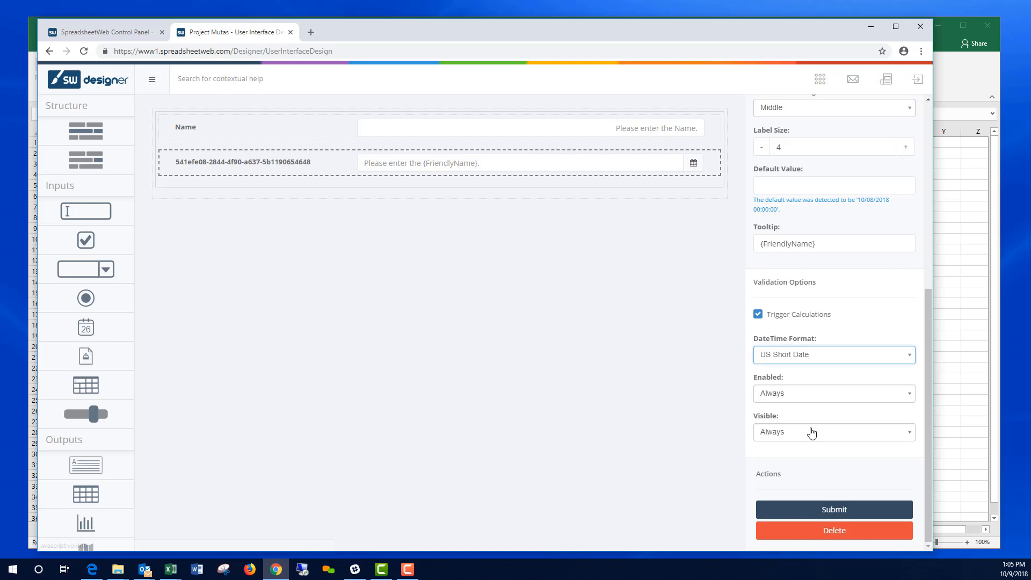
click(834, 511)
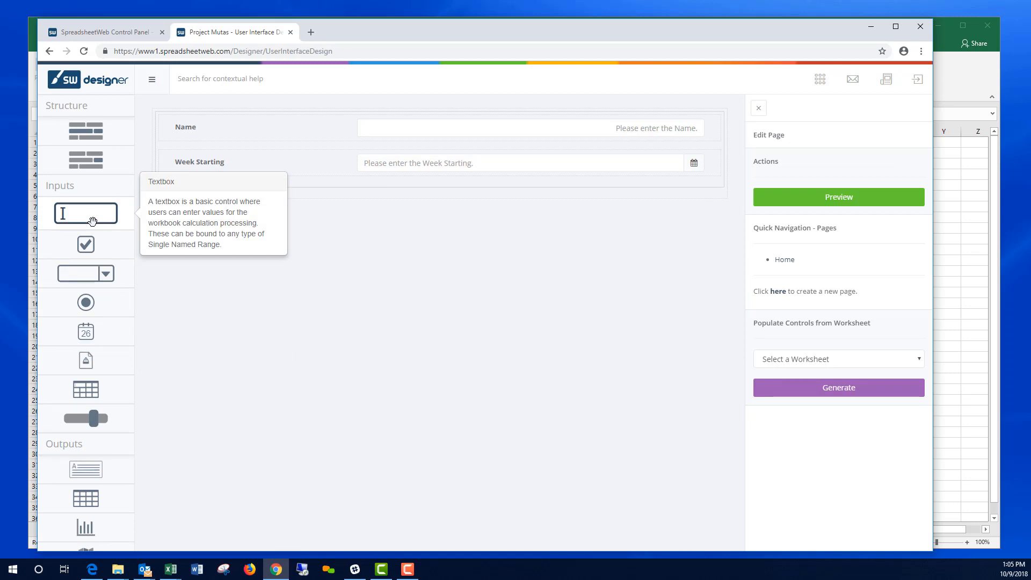
Step: Add a textbox bound to WeekNumber and labelled 'Week Number' below Week Starting
drag(92, 221, 388, 195)
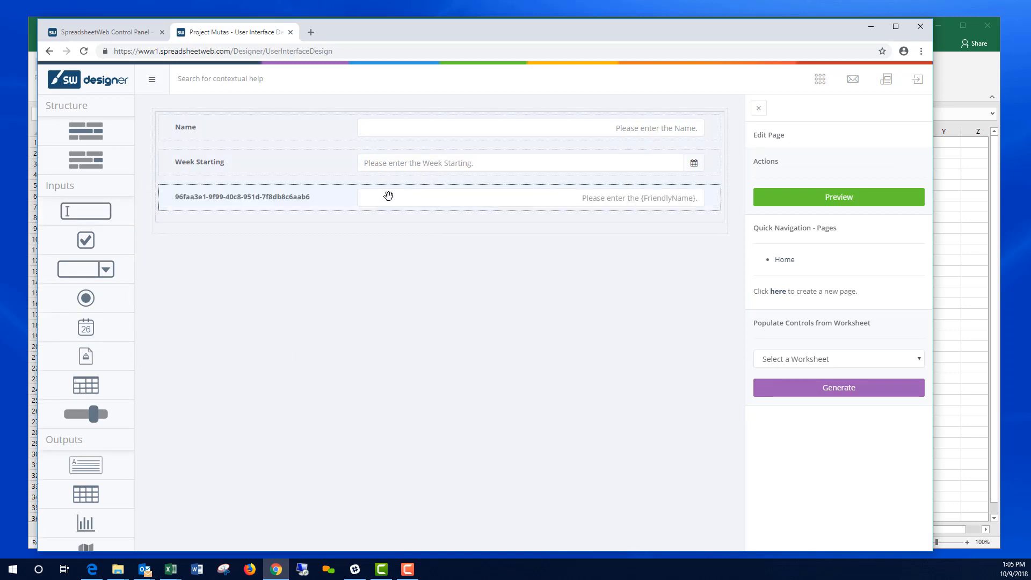
click(383, 193)
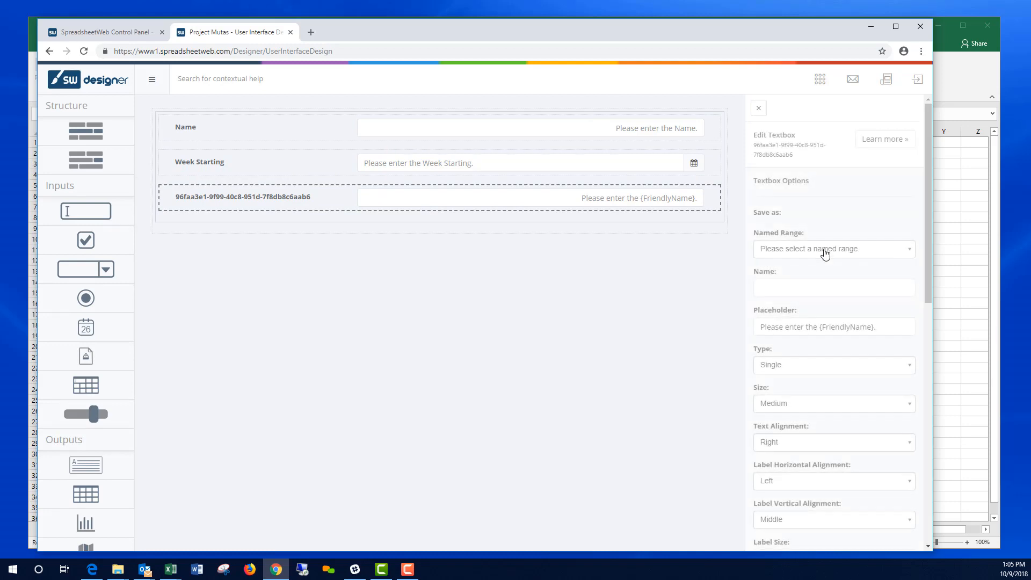
click(824, 249)
click(802, 295)
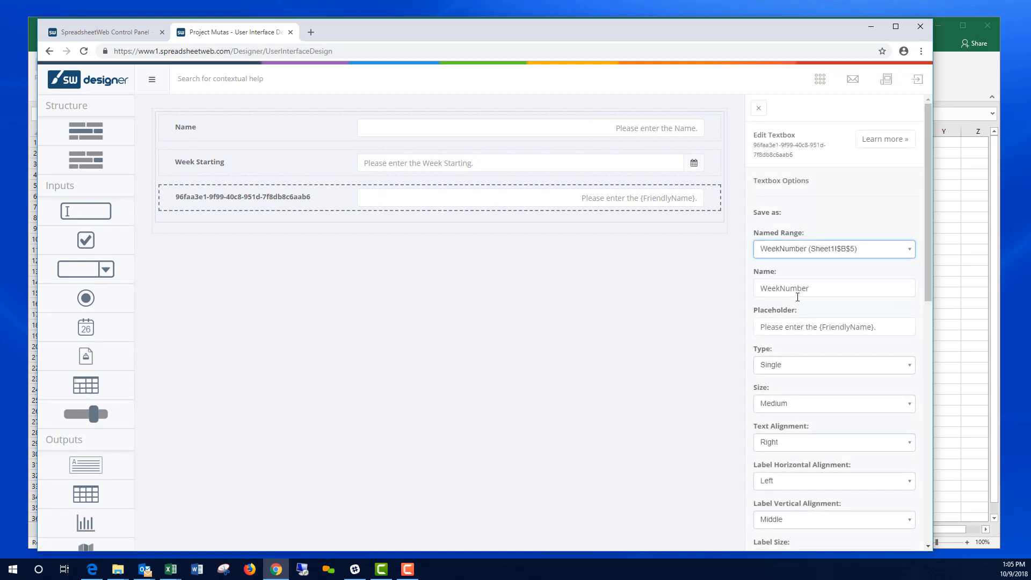
click(780, 289)
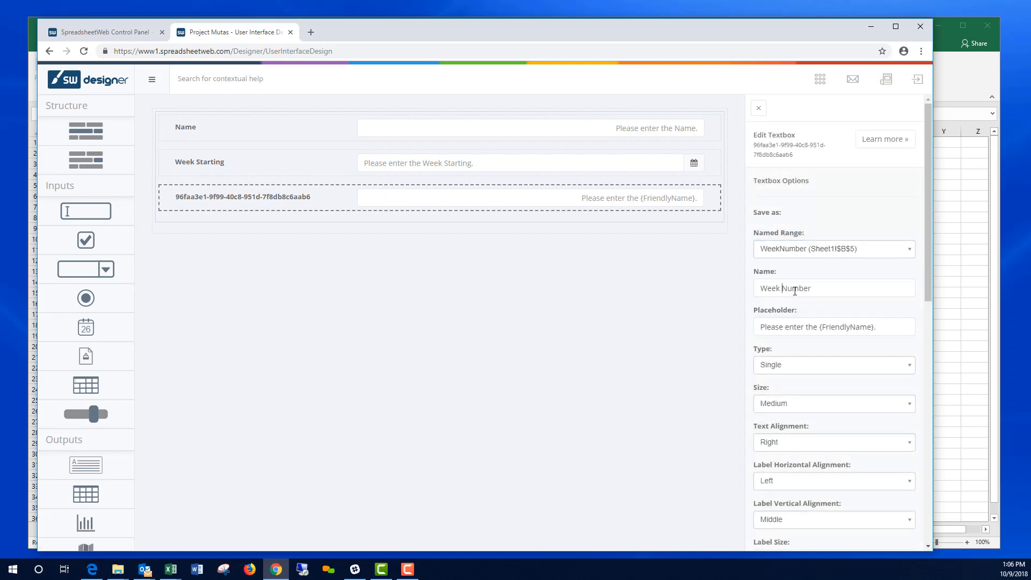
key(Return)
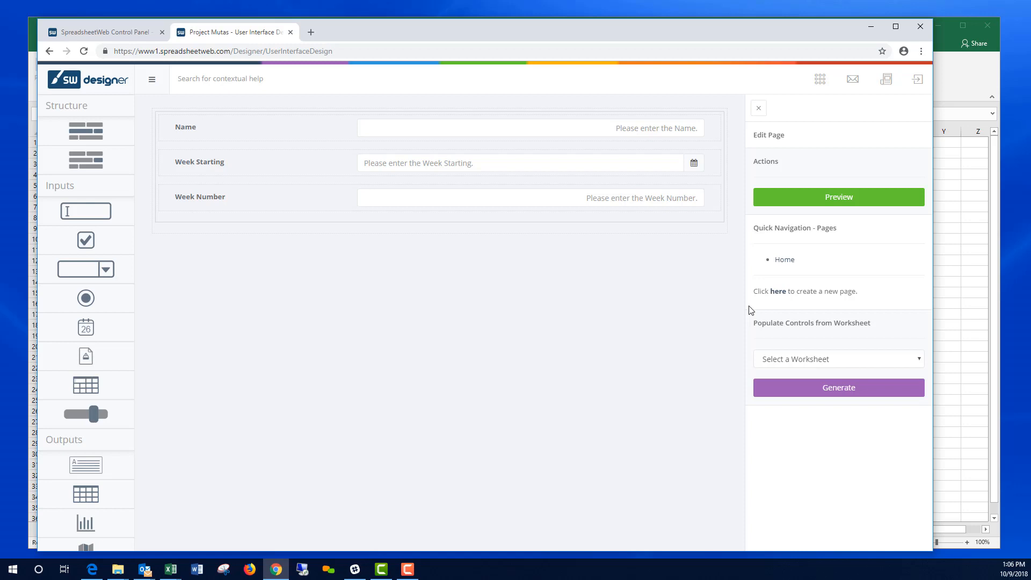
Step: Add an input grid bound to the Timecard table and confirm its five detected columns
mouse_move(119, 374)
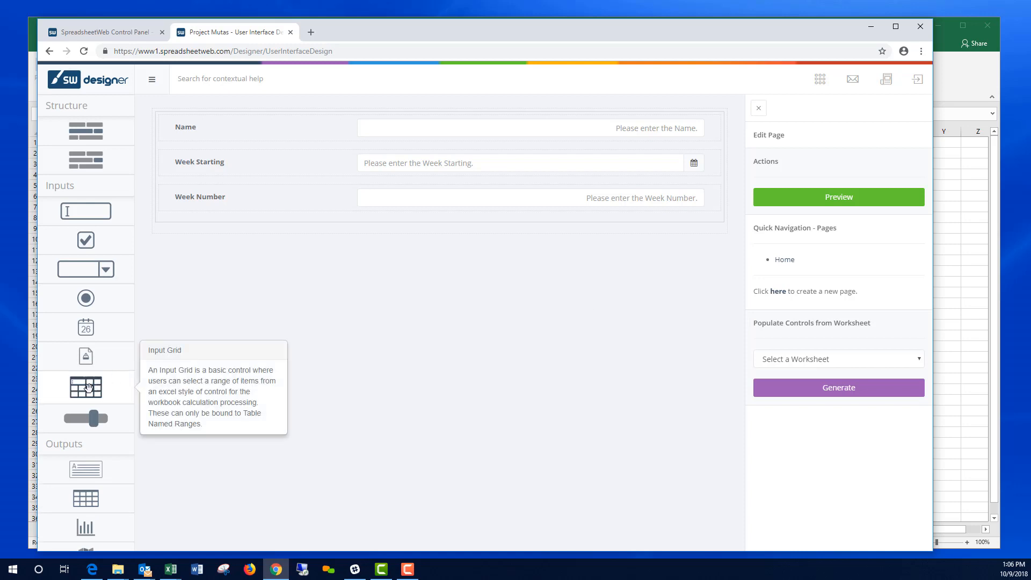
drag(88, 388, 341, 246)
click(440, 253)
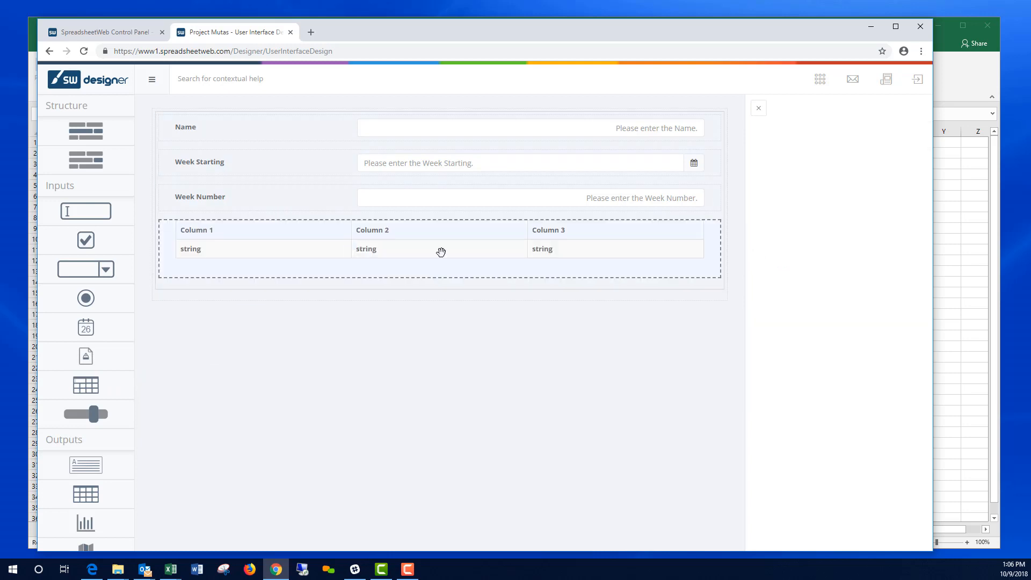
click(816, 252)
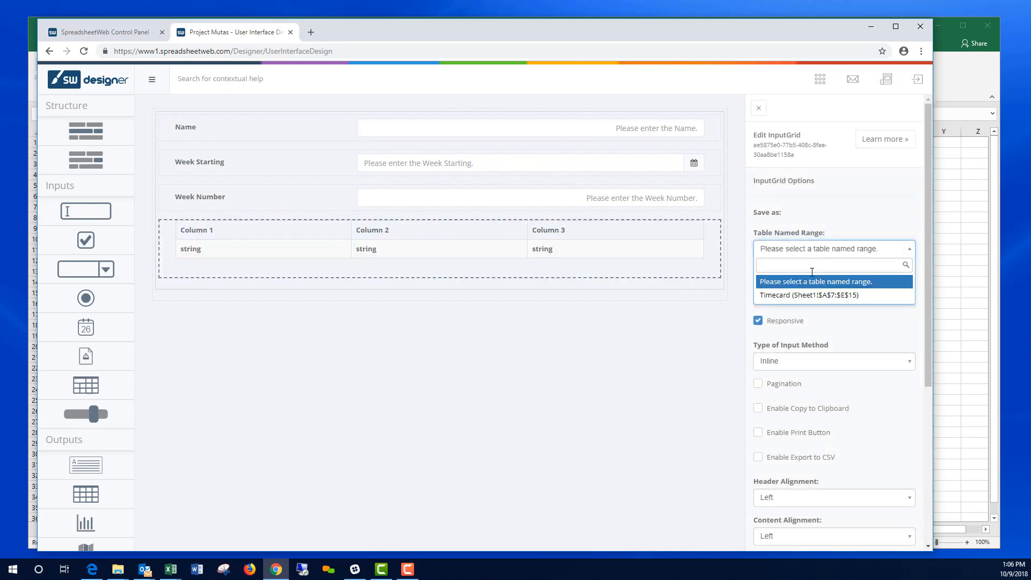
click(805, 296)
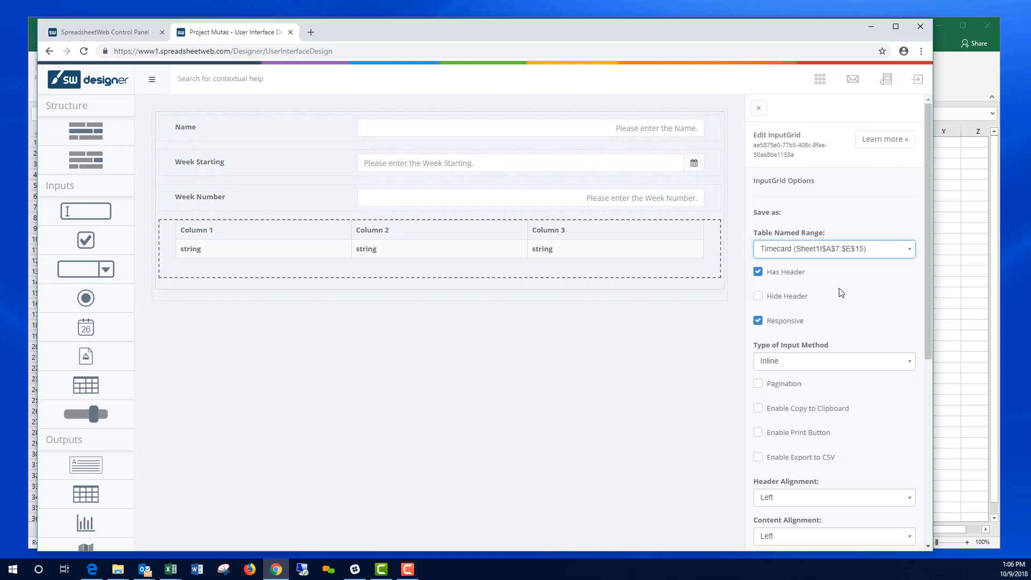
scroll(864, 333, down, 5)
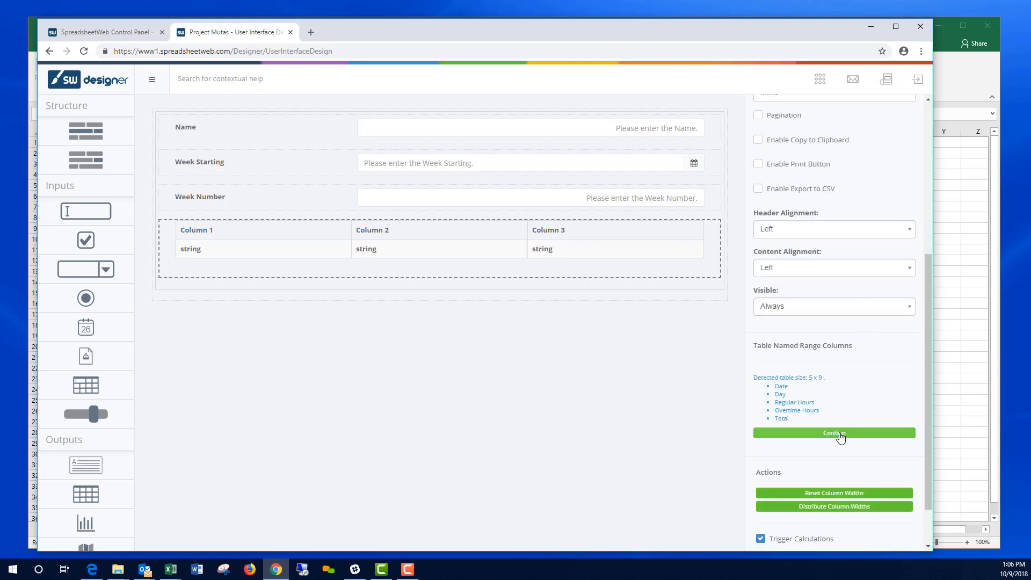
click(840, 432)
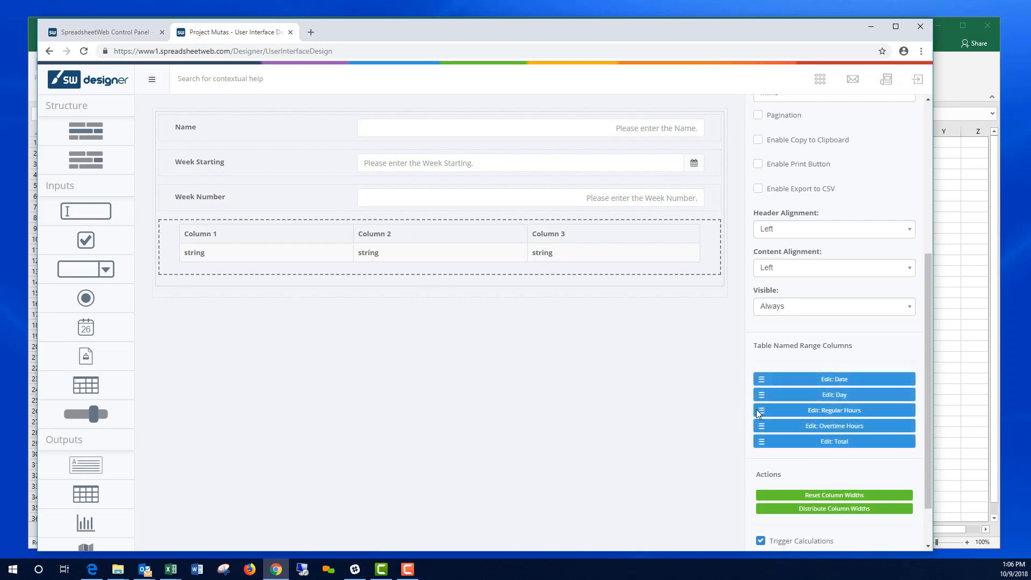
Step: Mask the Date column as US Date and the Regular Hours column as Decimal
click(834, 378)
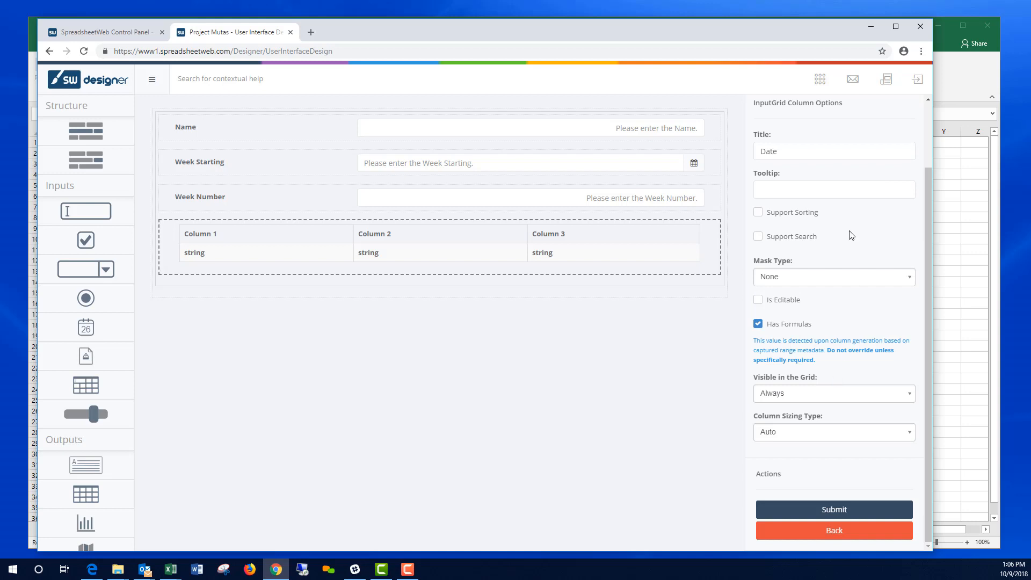
click(847, 277)
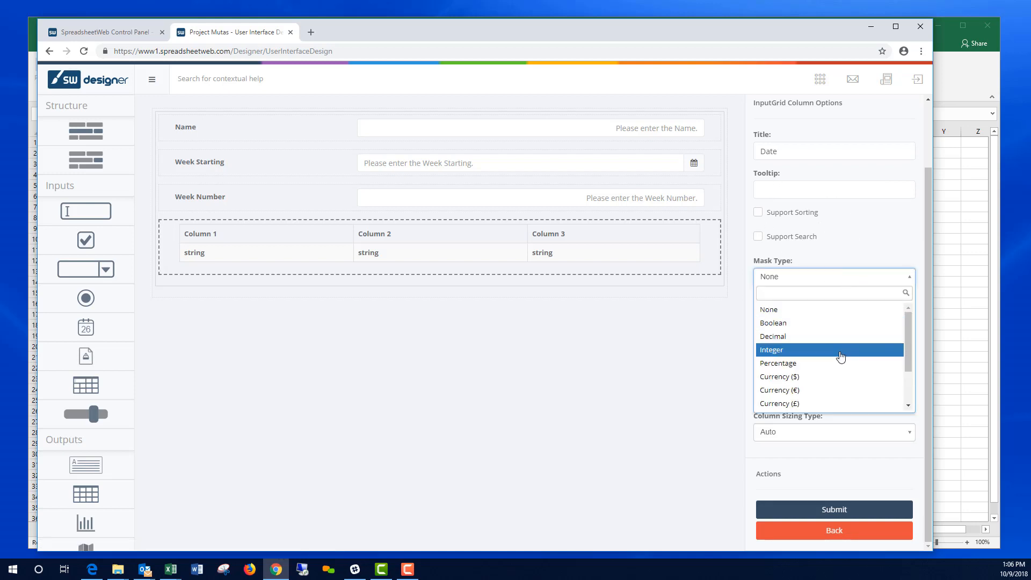
scroll(840, 357, down, 2)
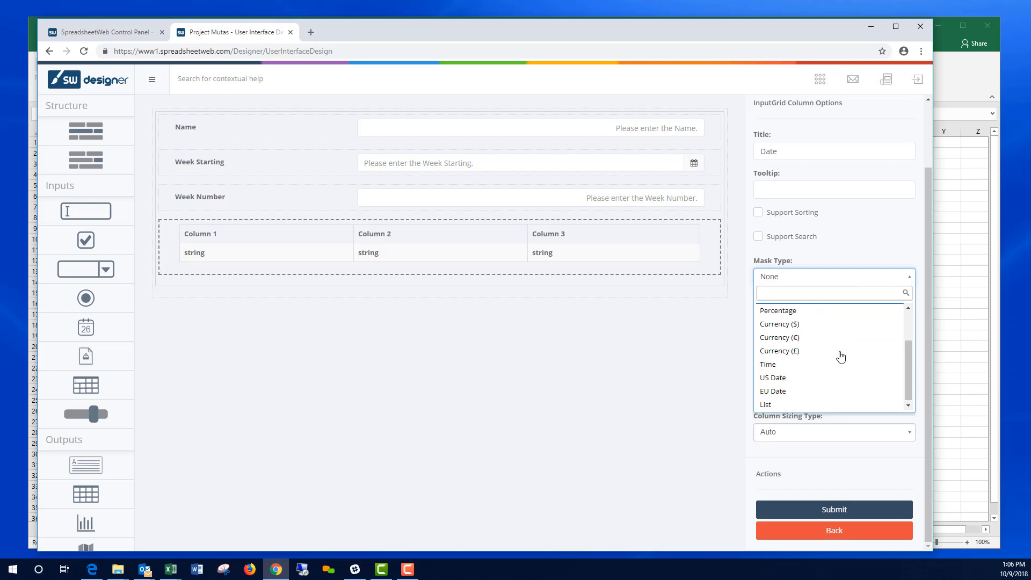
click(816, 382)
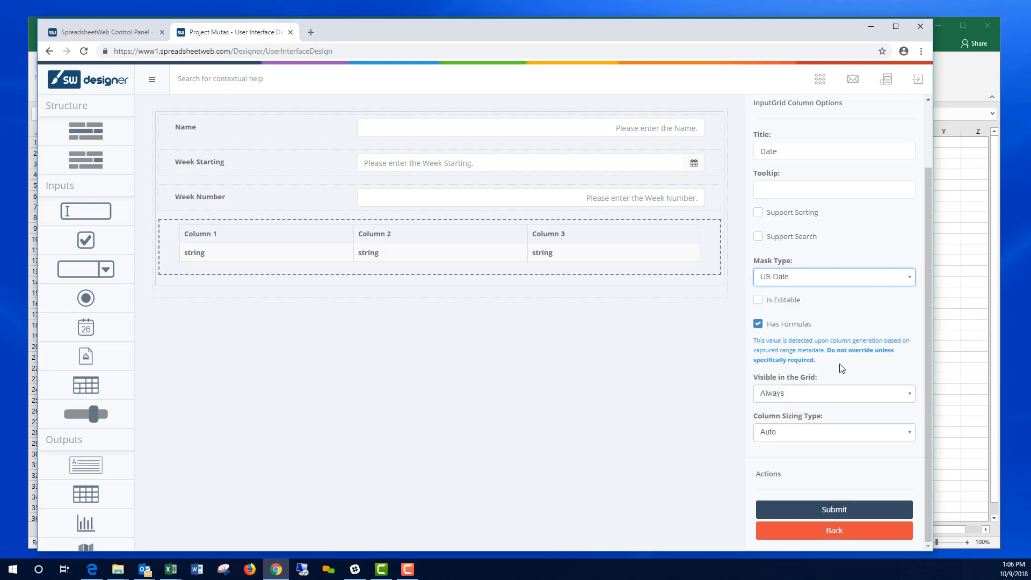
click(833, 508)
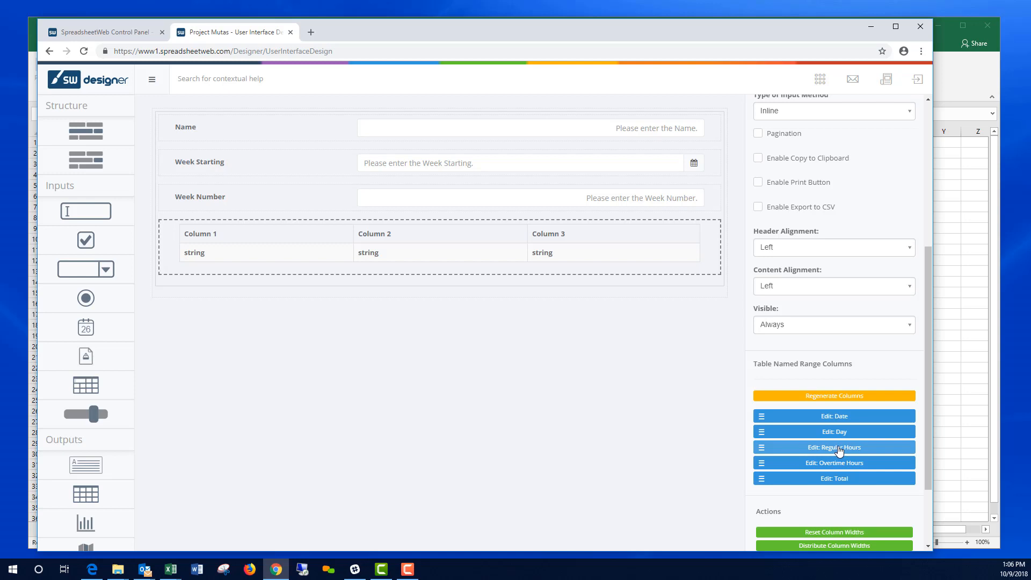
click(839, 449)
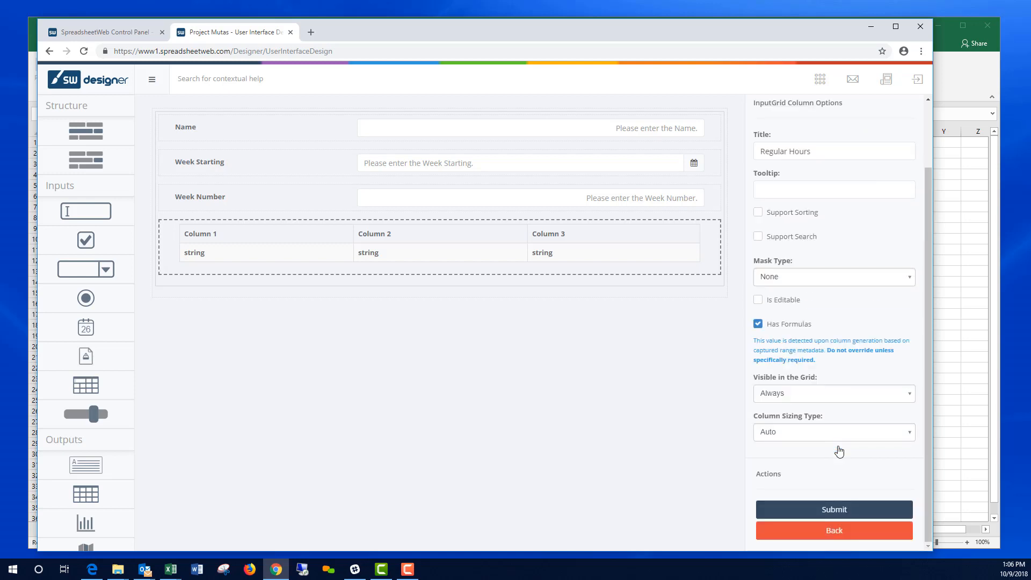
click(860, 284)
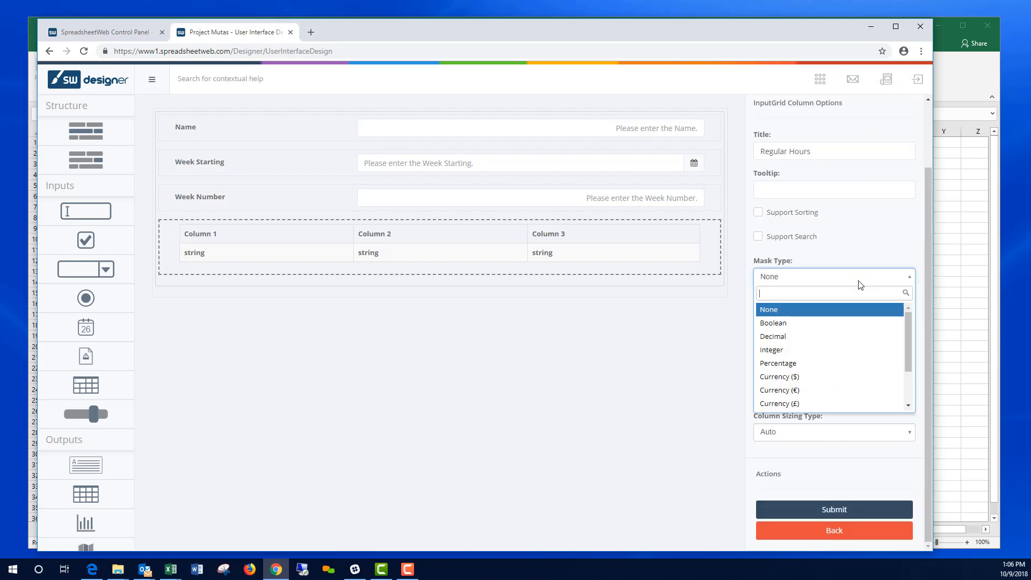
click(827, 336)
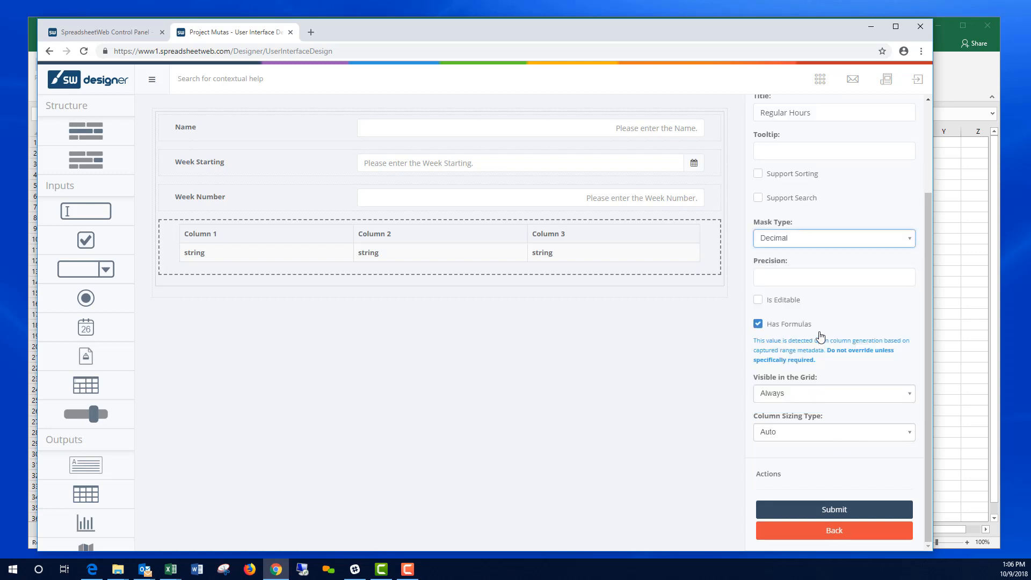
click(816, 278)
click(840, 510)
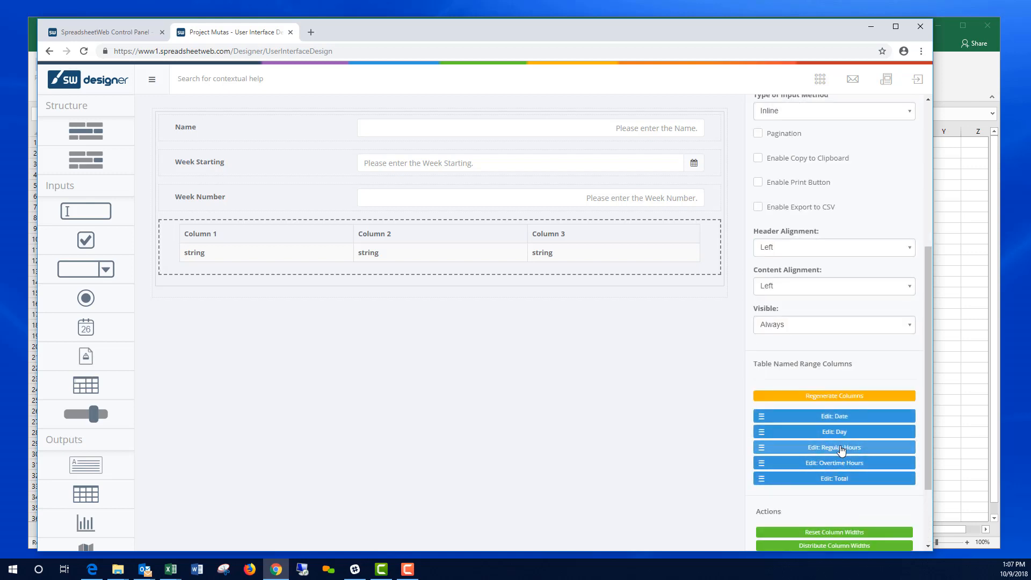
Step: Make Overtime Hours Decimal with precision 2, and make both hours columns editable
click(839, 465)
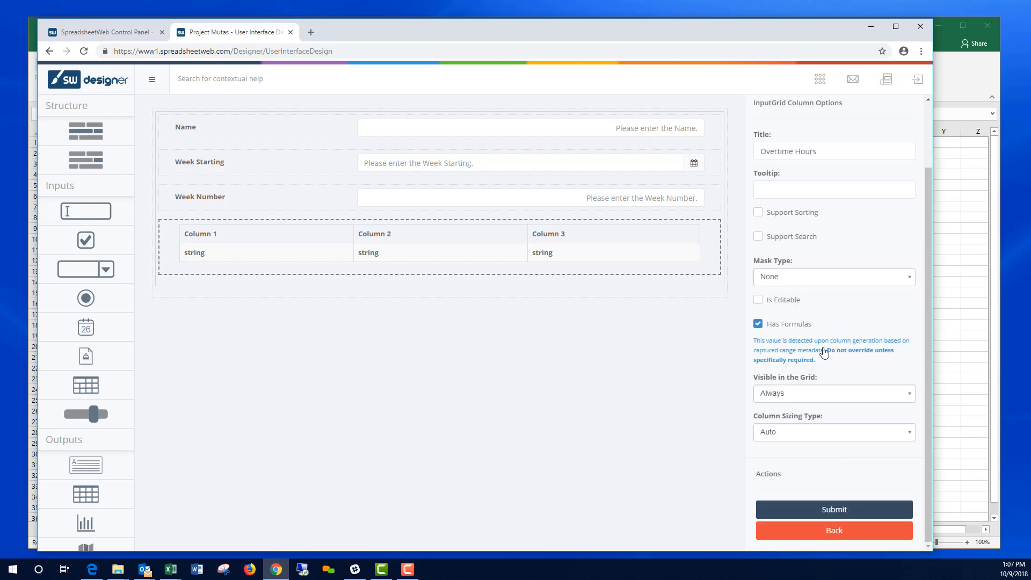
click(811, 279)
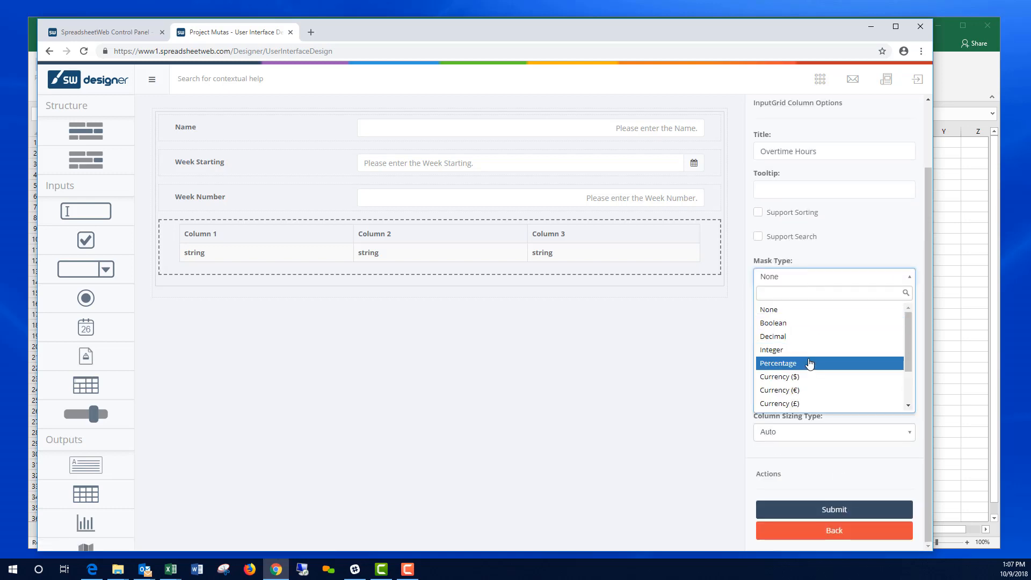
scroll(816, 370, down, 2)
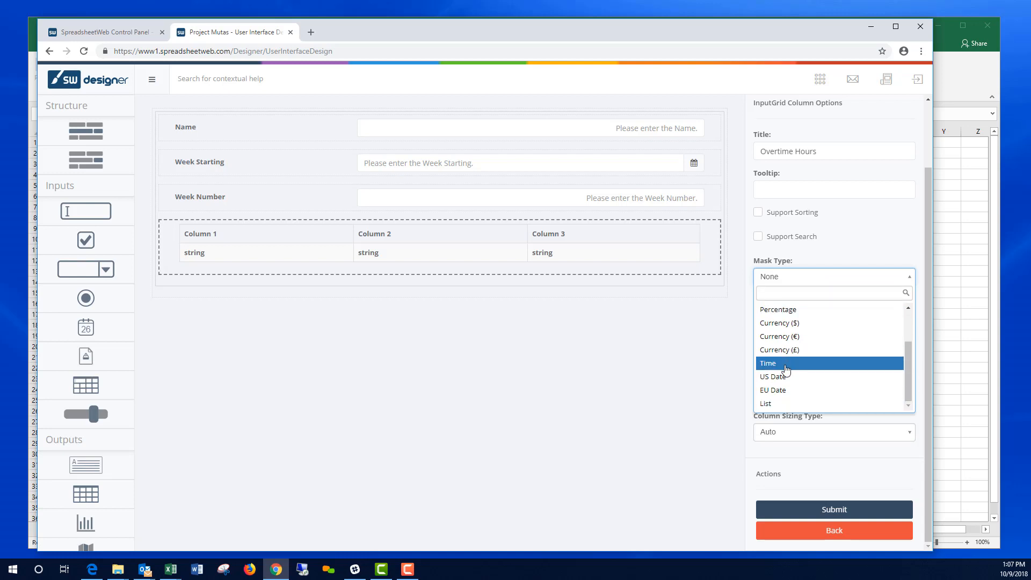
scroll(818, 367, up, 2)
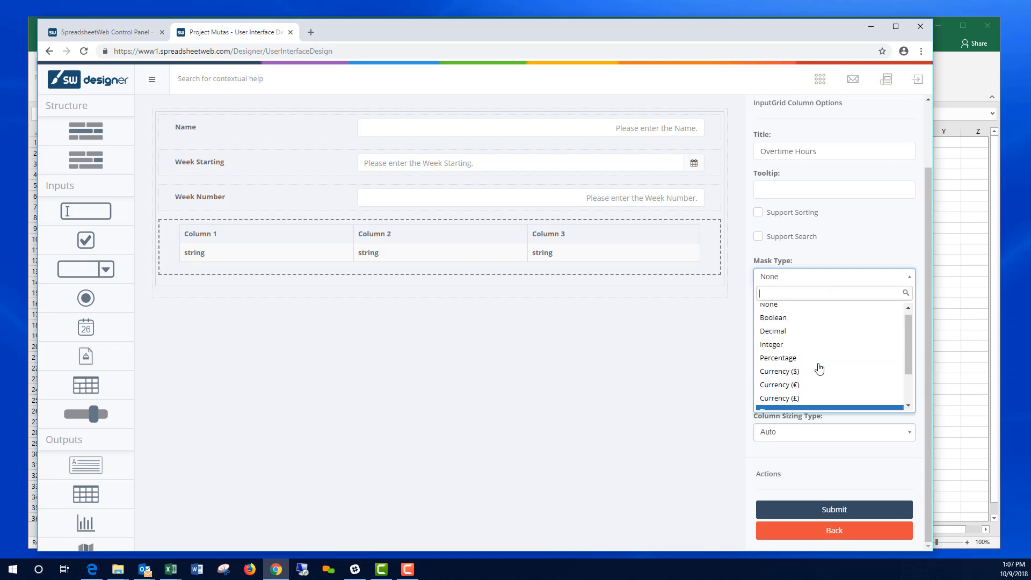
click(788, 337)
click(786, 276)
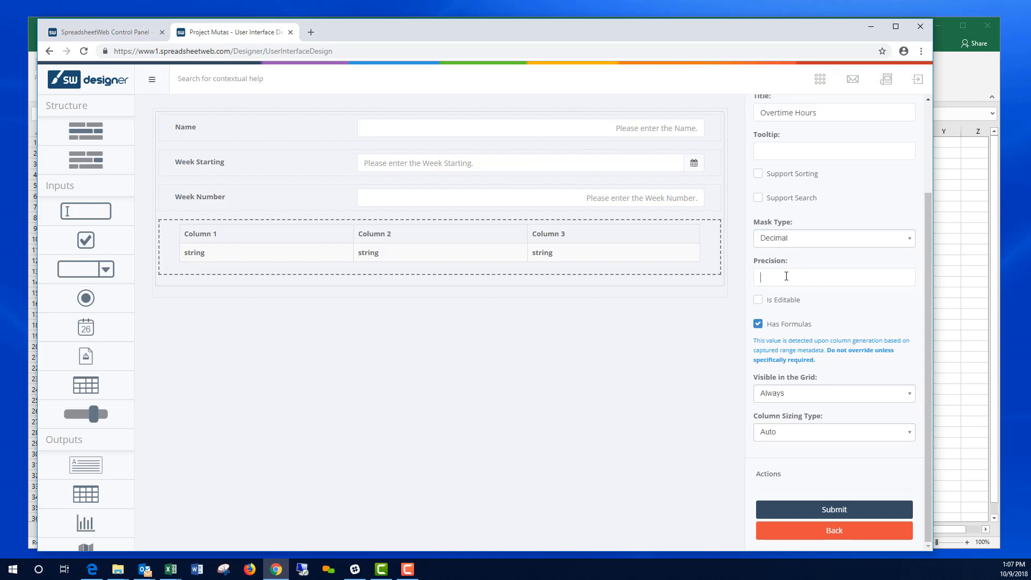
text(2)
click(758, 300)
click(832, 509)
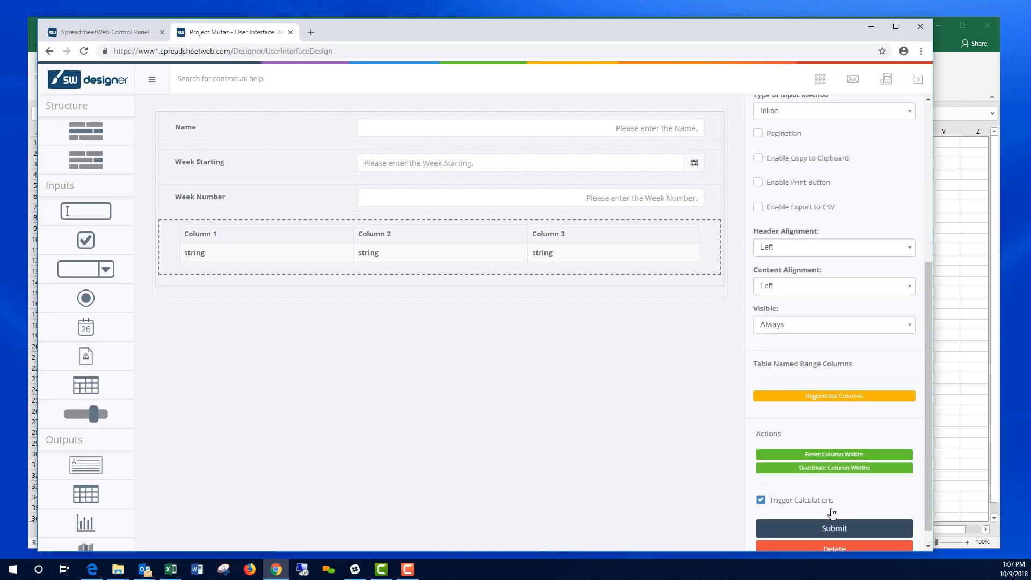
click(842, 448)
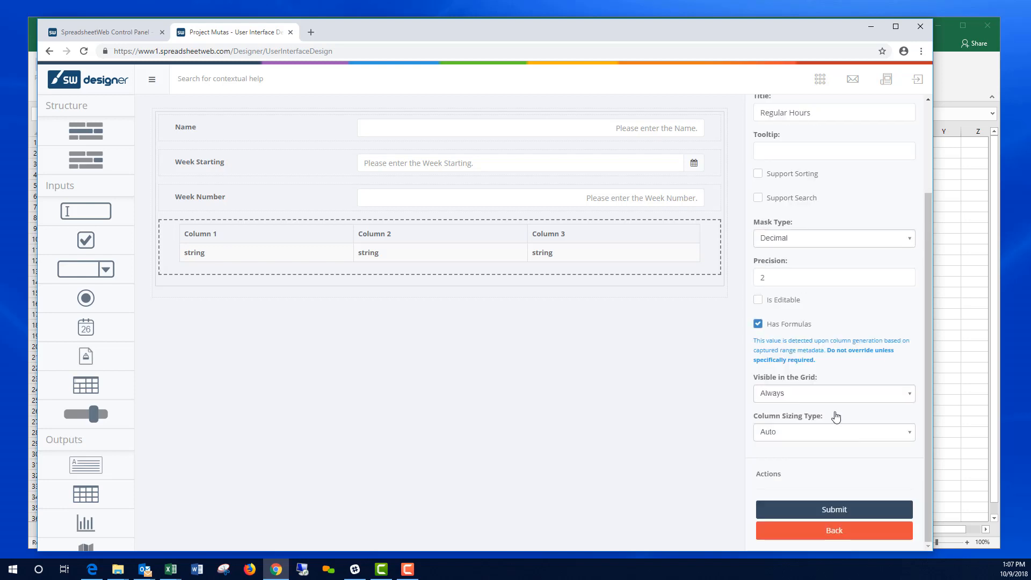
click(757, 300)
click(841, 509)
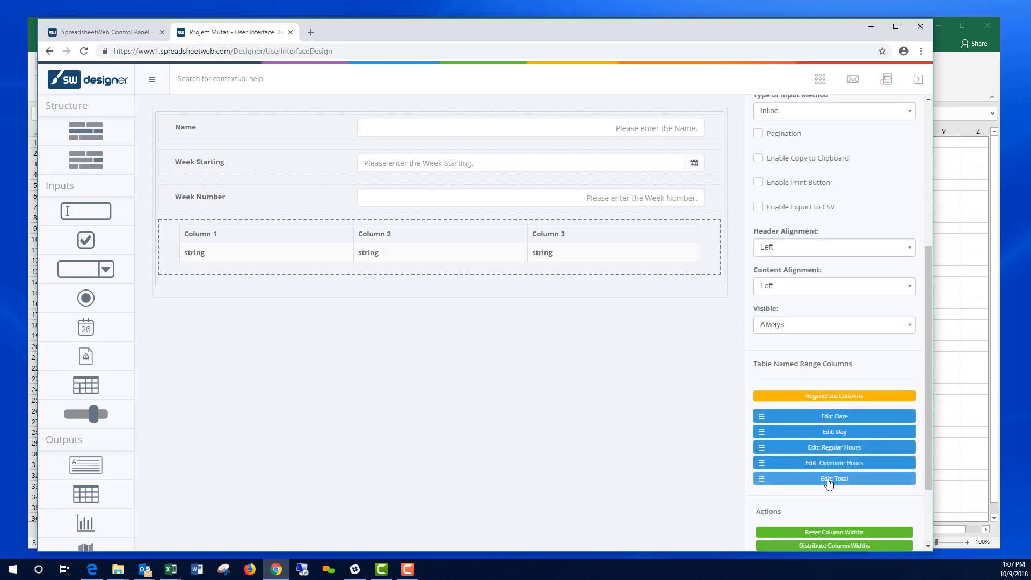
Step: Mask the Total column as Decimal with precision 2 and apply the grid settings
click(829, 479)
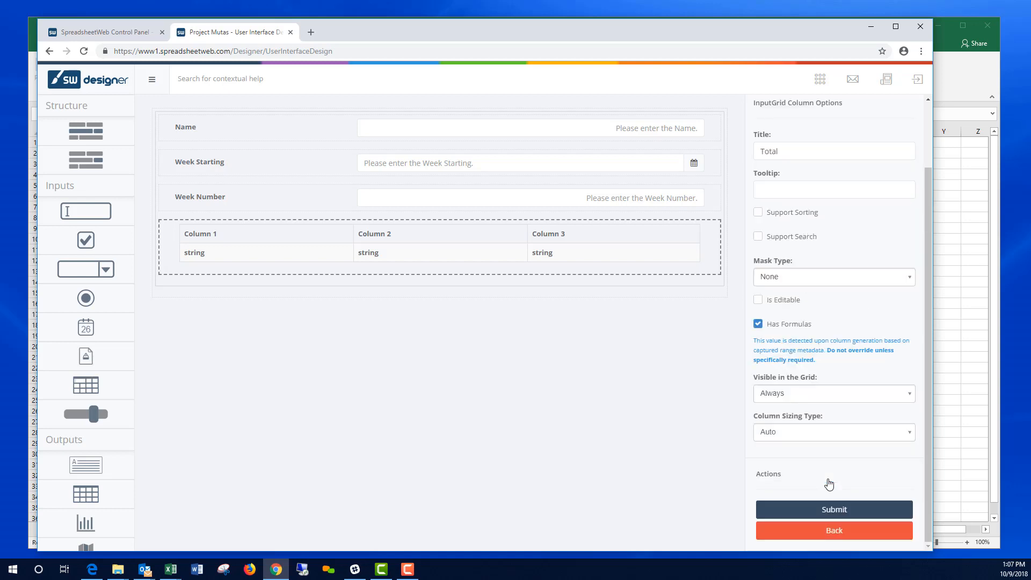
click(821, 277)
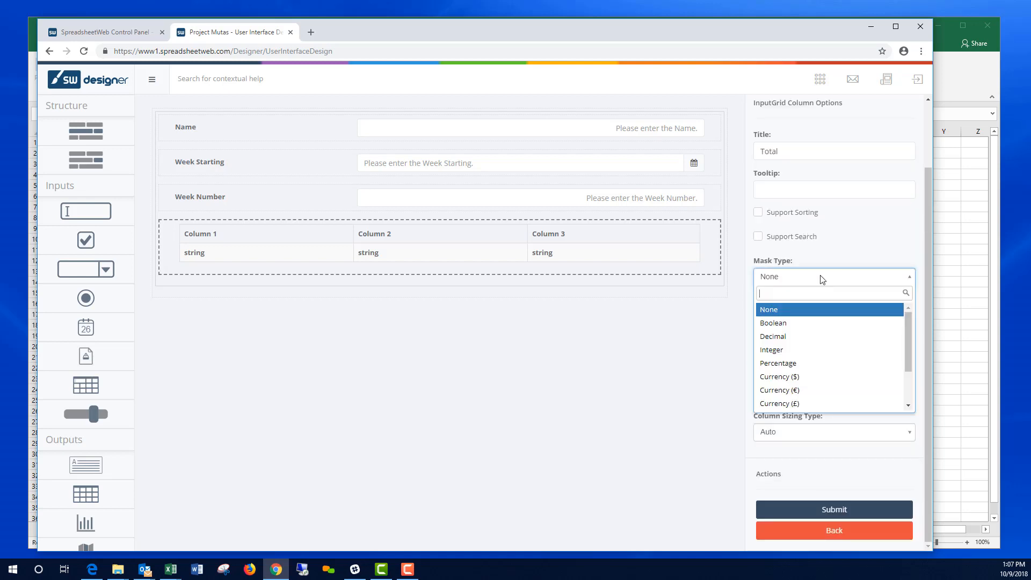
click(791, 337)
click(784, 273)
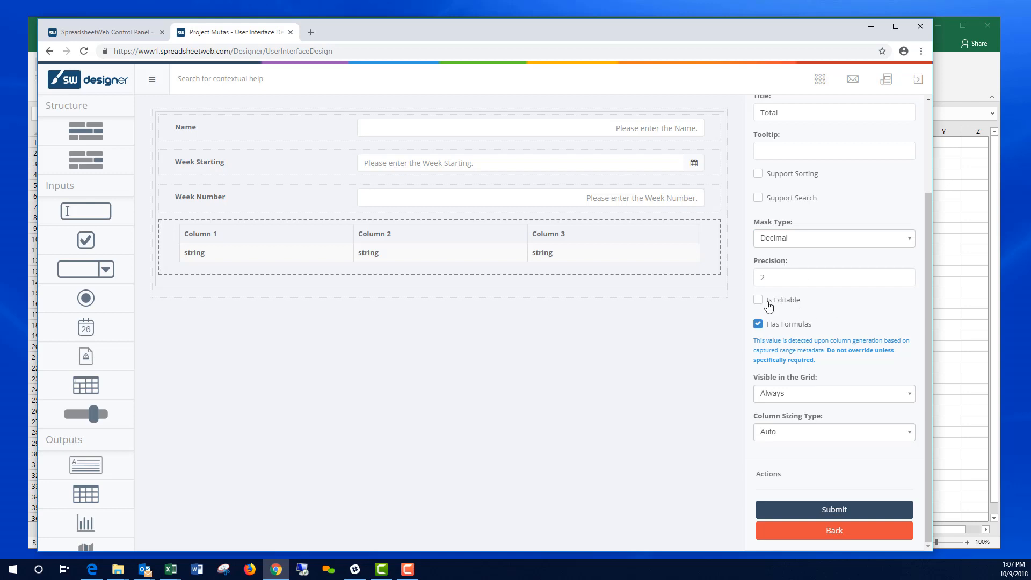
click(835, 510)
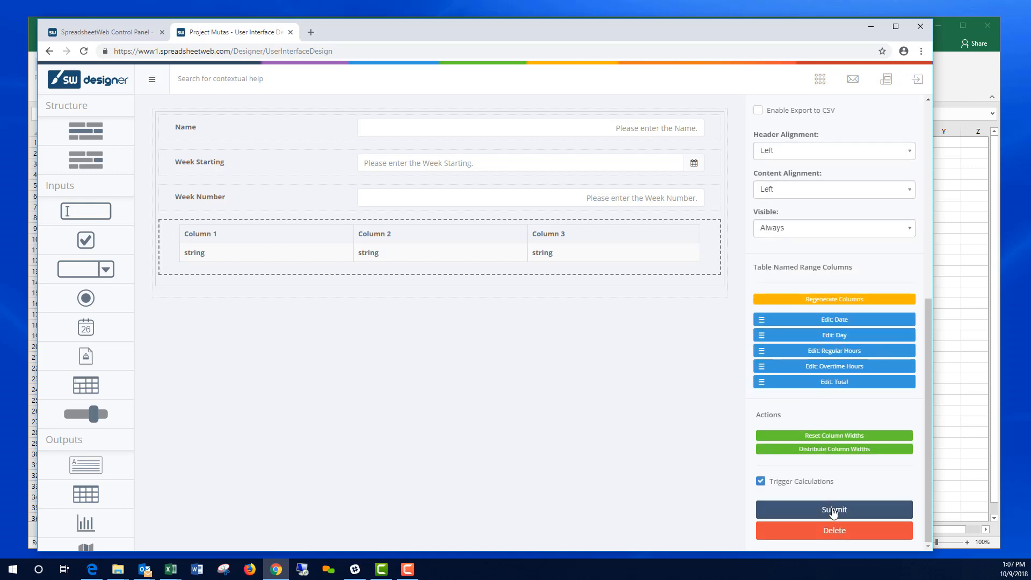
click(833, 510)
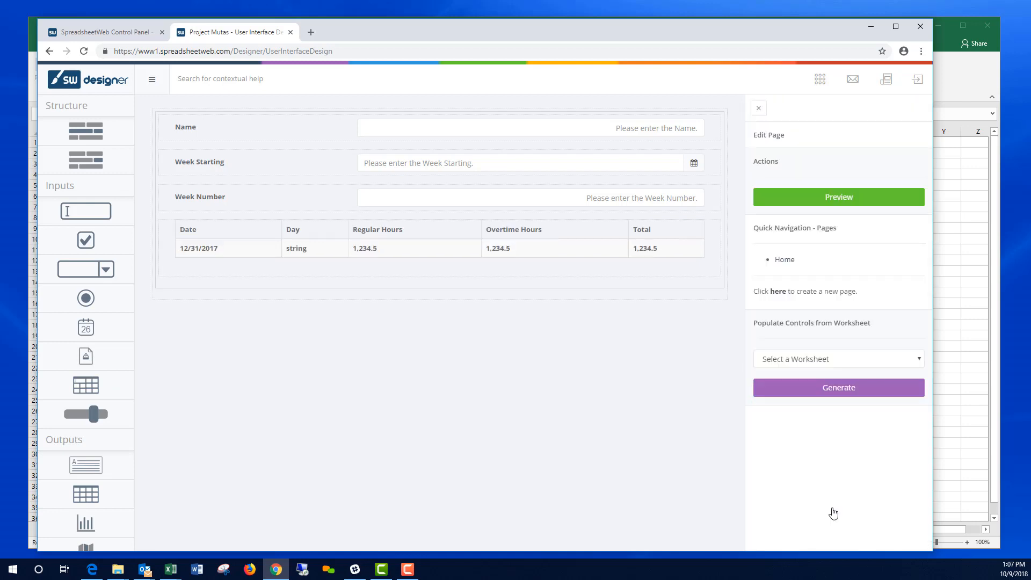
Step: Preview the timesheet app and set Week Starting to 10/15/2018
click(831, 197)
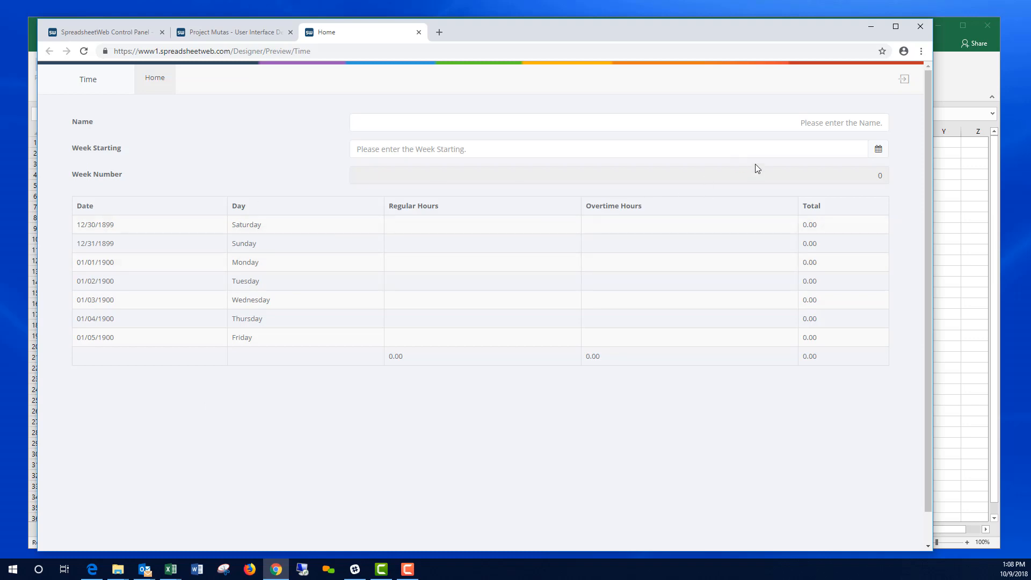
click(878, 149)
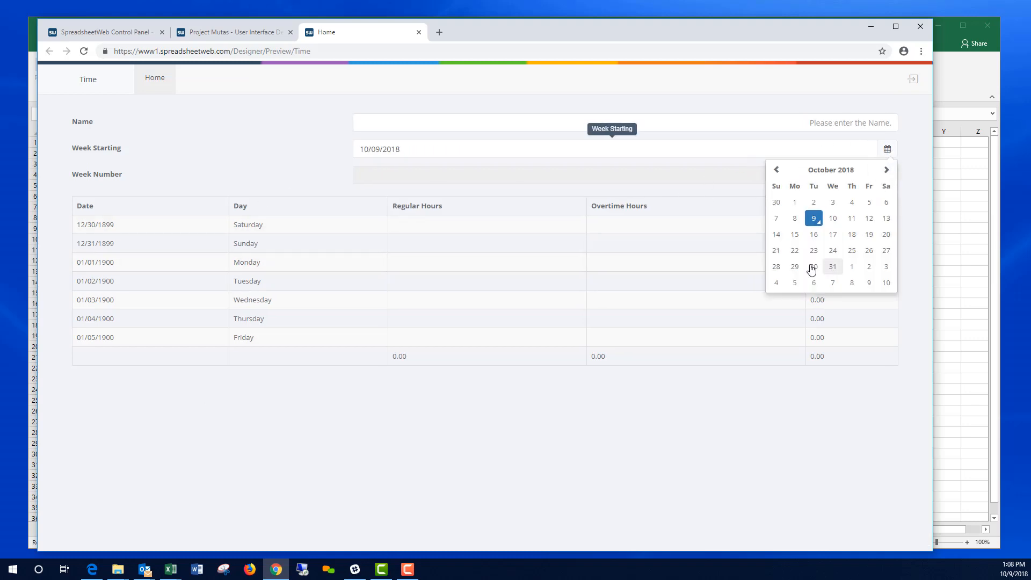
click(795, 235)
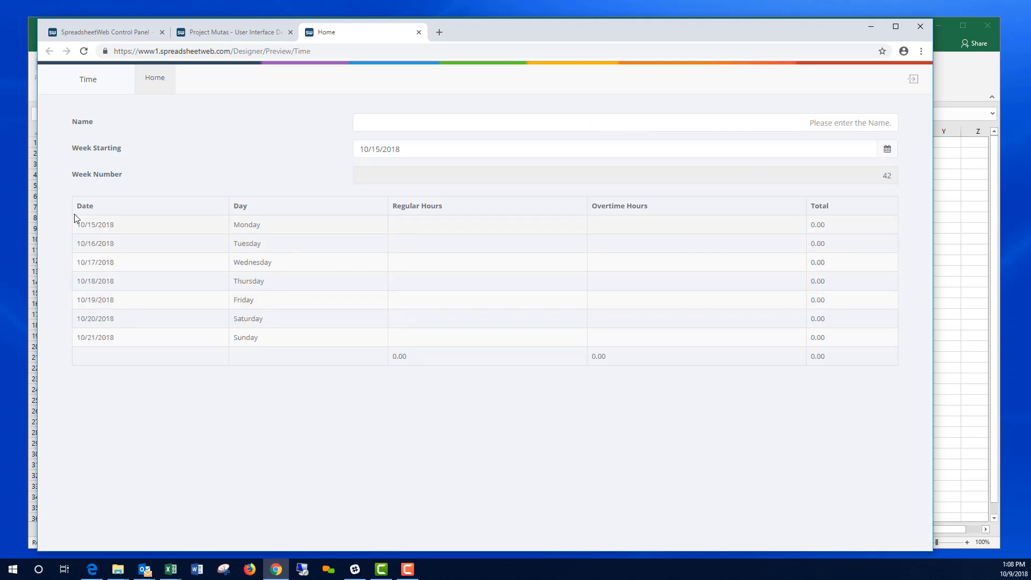
Step: Enter 6 regular hours for each day from Monday through Sunday
click(433, 230)
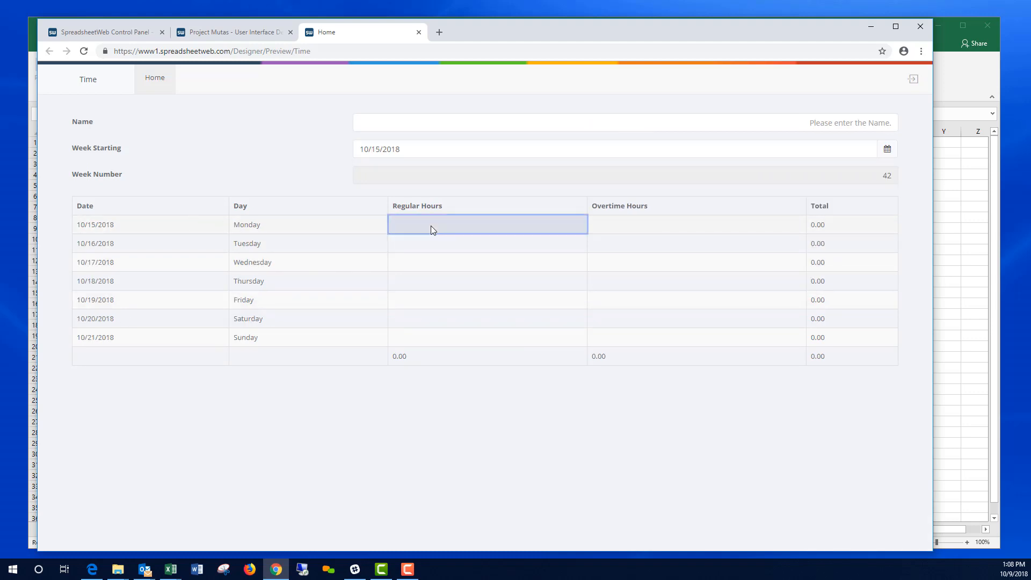
text(6)
key(Return)
text(6)
key(Return)
text(6)
key(Return)
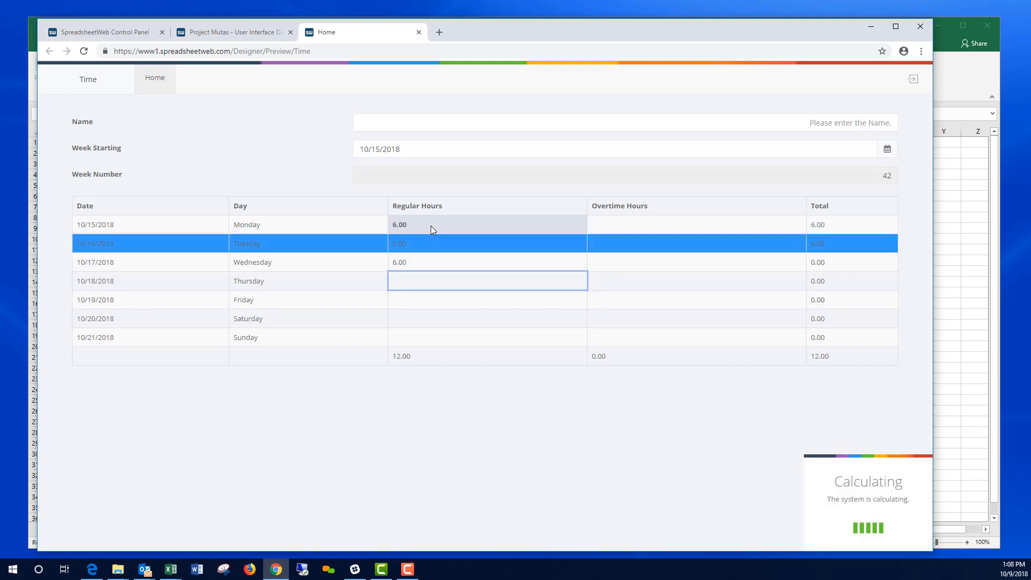
text(6)
key(Return)
text(6)
key(Return)
text(6)
key(Return)
text(6)
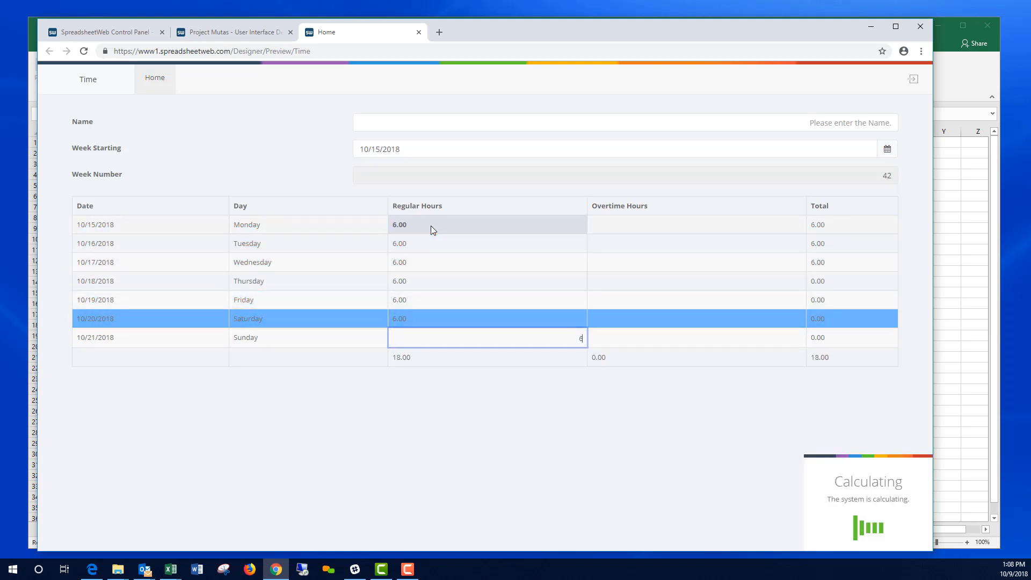
key(Return)
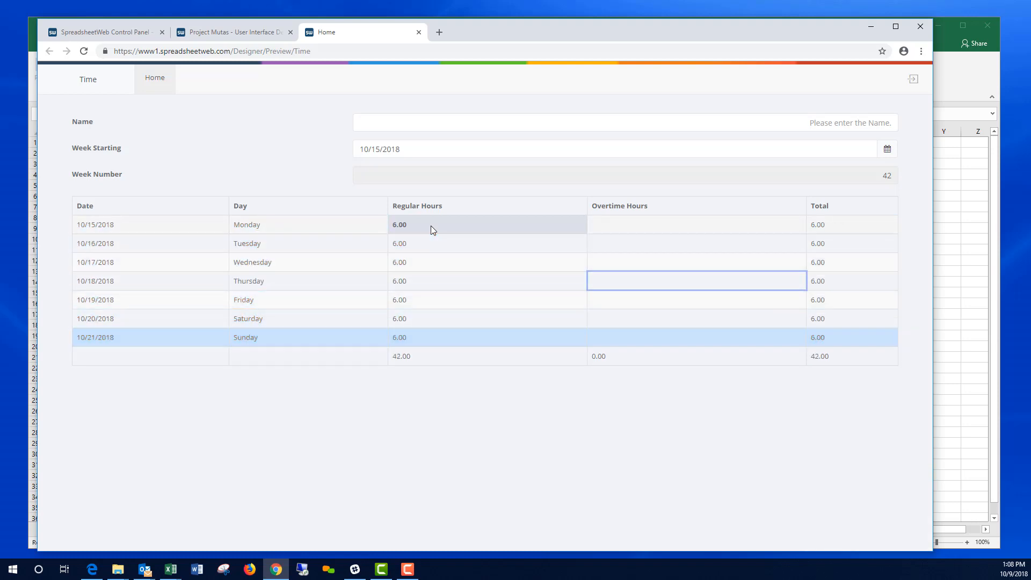
Step: Enter 1 overtime hour for each day of the week
key(Up)
key(Up)
key(Up)
text(1)
key(Return)
text(1)
key(Return)
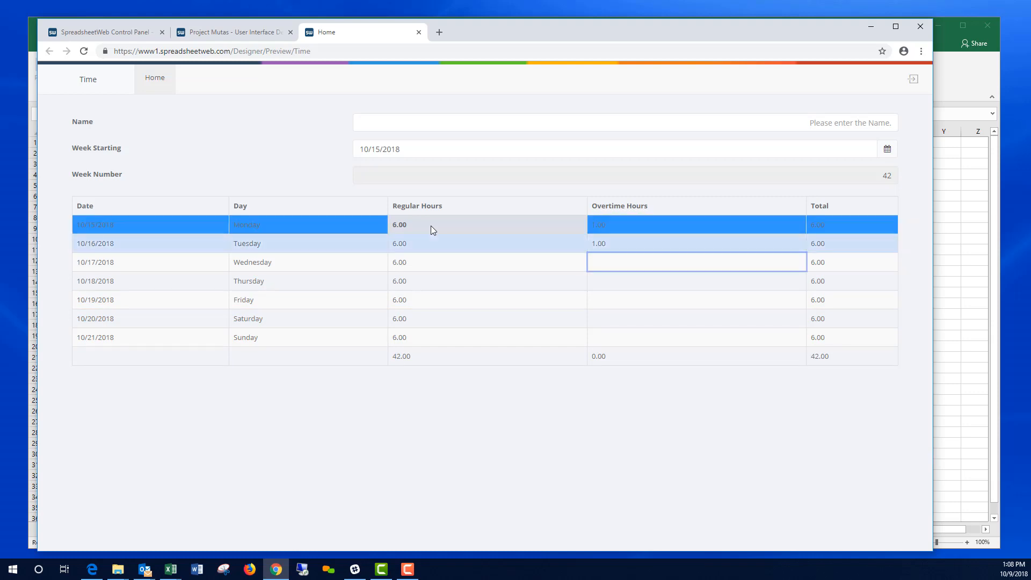
text(1 1 1 1 1 1)
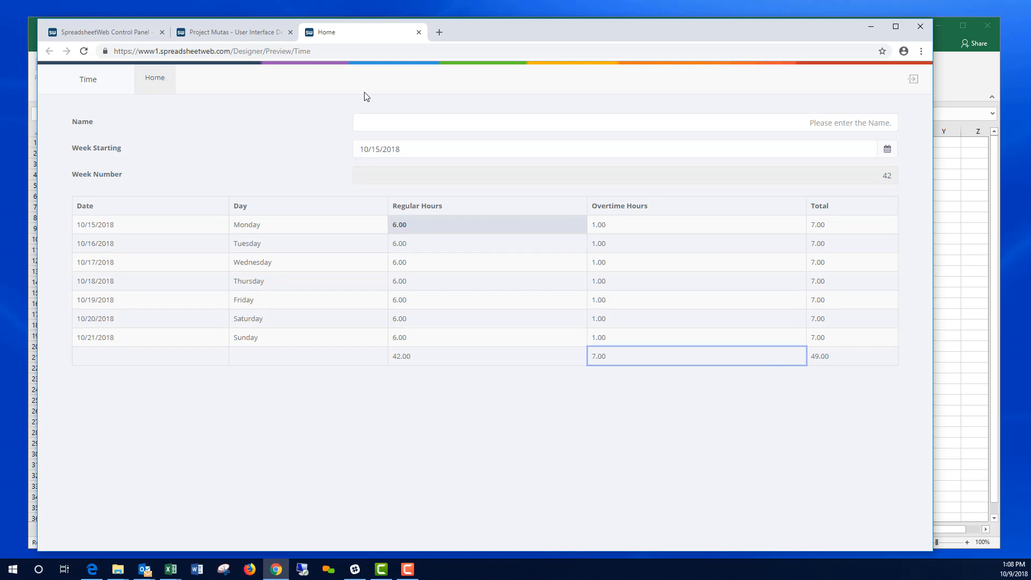
Step: Close the preview and create a primary database table named Main
click(418, 33)
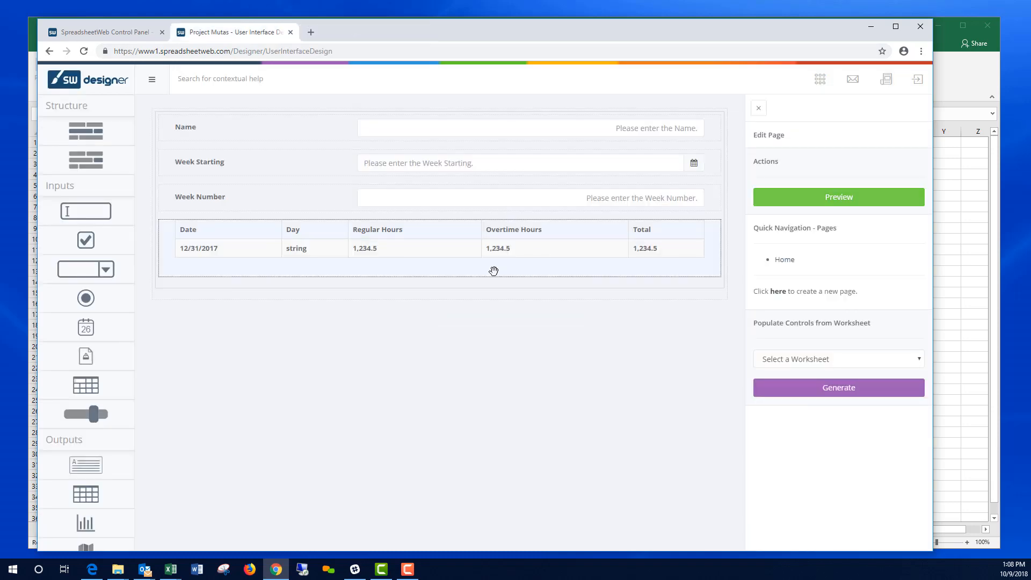
click(820, 82)
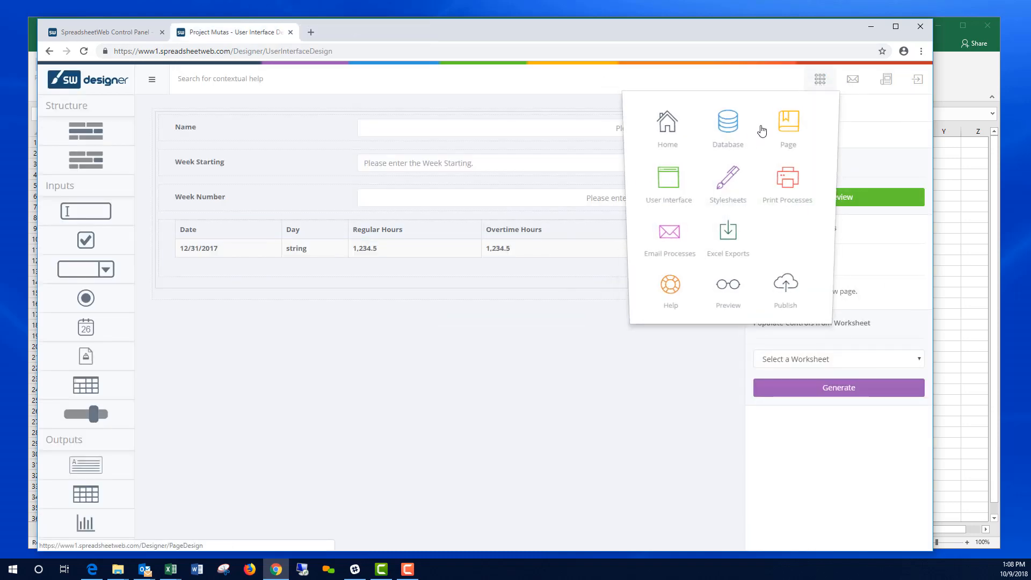
click(728, 128)
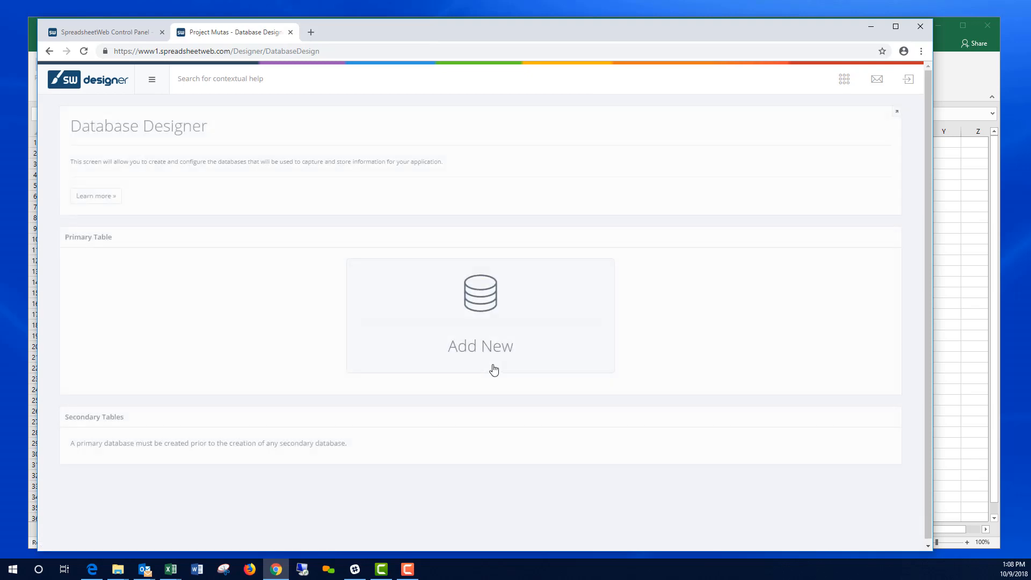
click(486, 299)
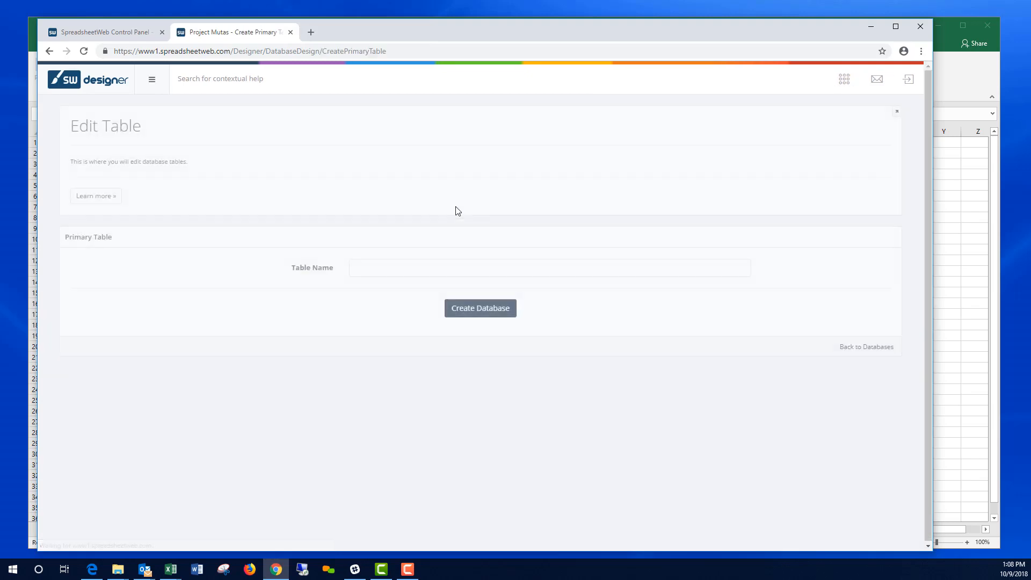
click(391, 271)
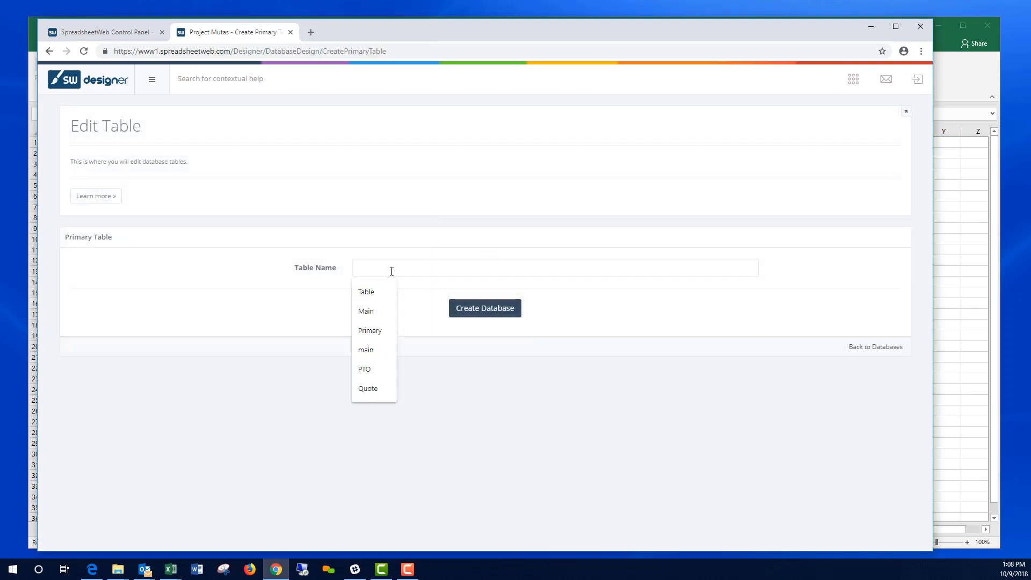
text(Main)
click(467, 310)
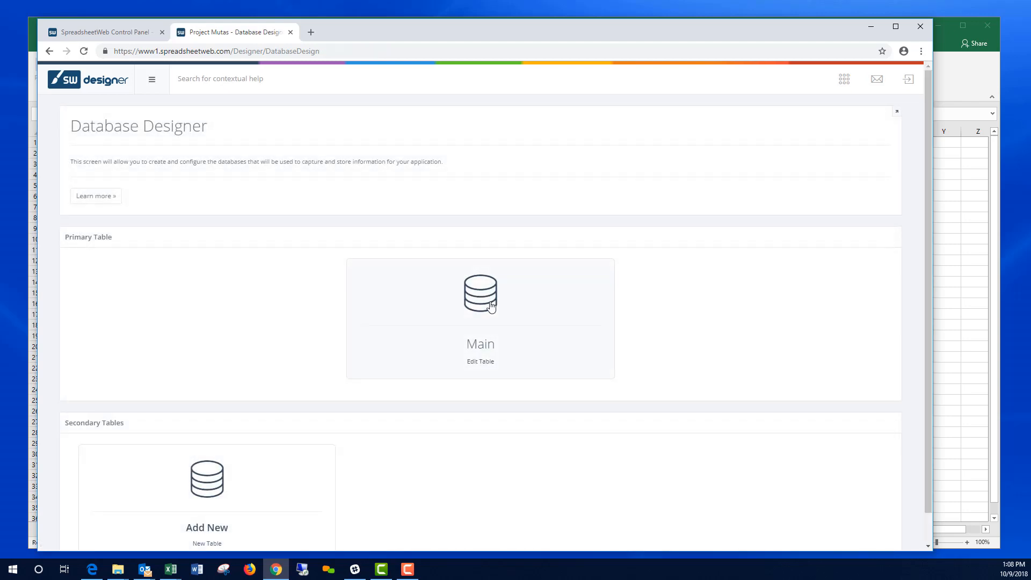
Step: Add the used columns Name and WeekStarting to Main, with WeekNumber stored as Integer
click(490, 304)
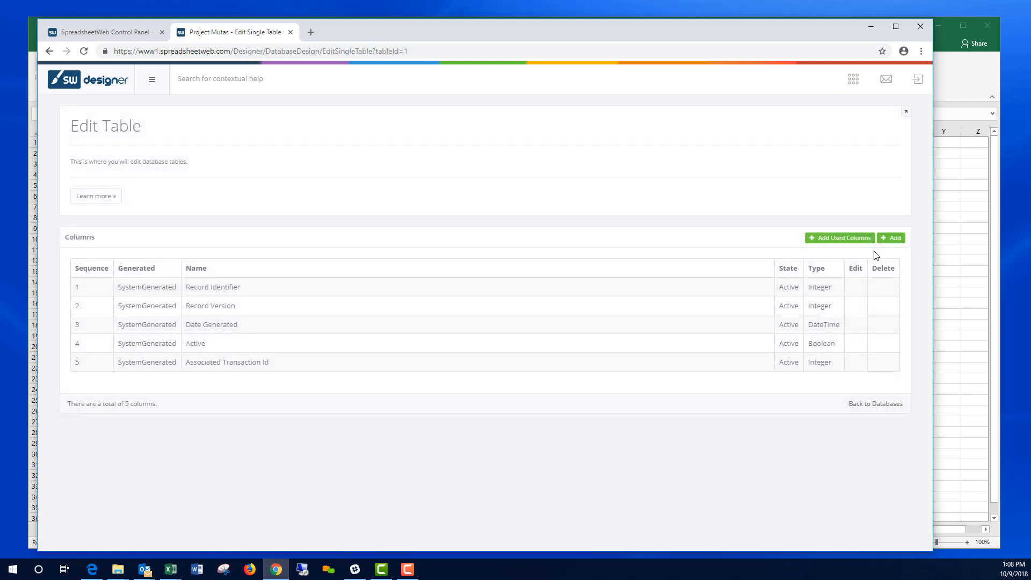
click(850, 240)
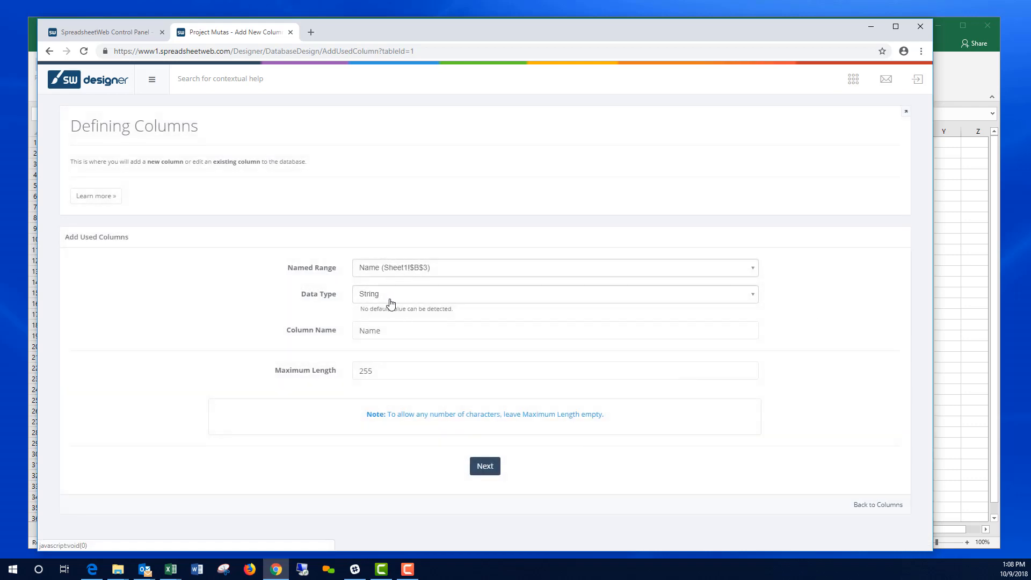
click(489, 469)
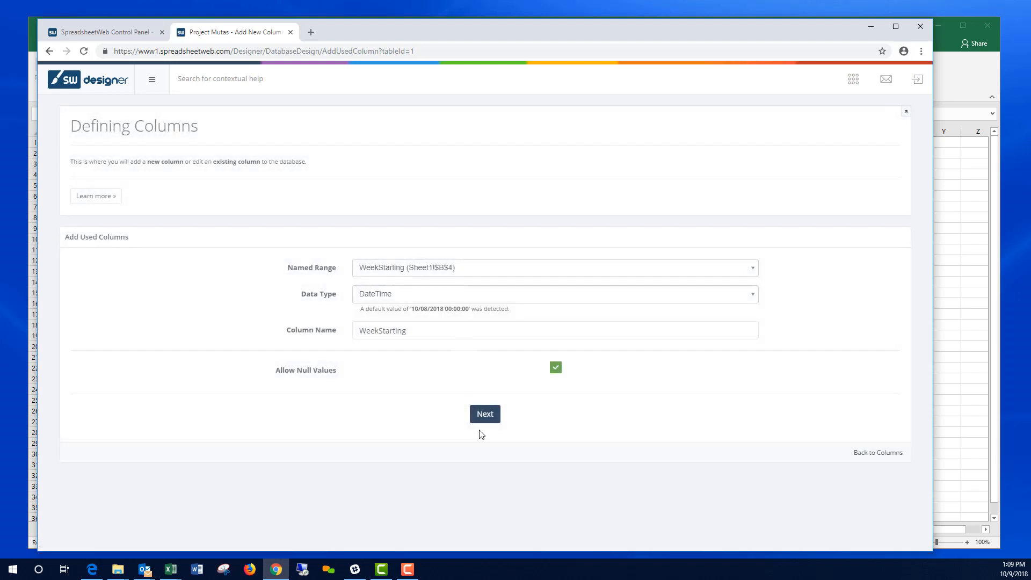
click(490, 417)
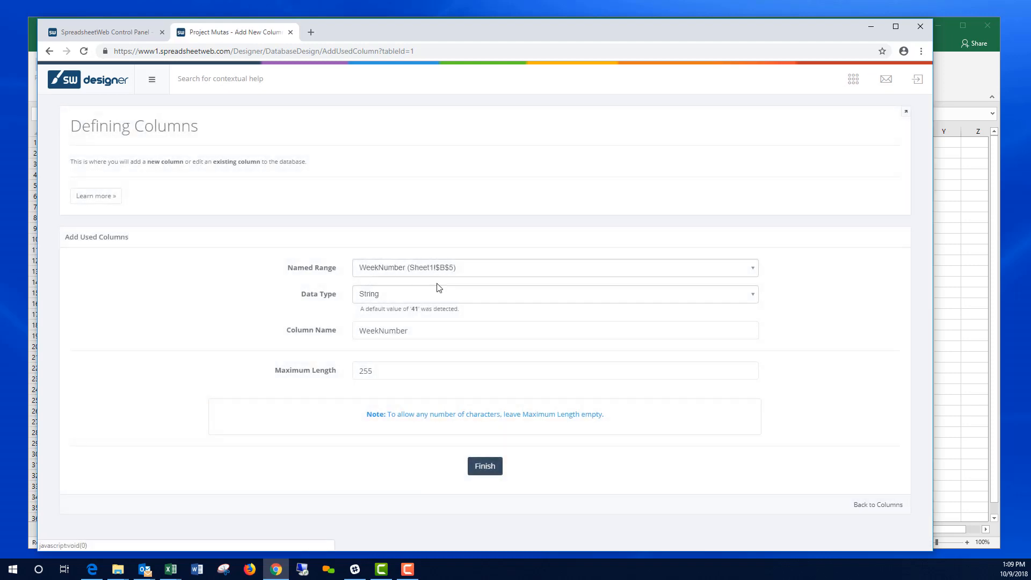
click(533, 299)
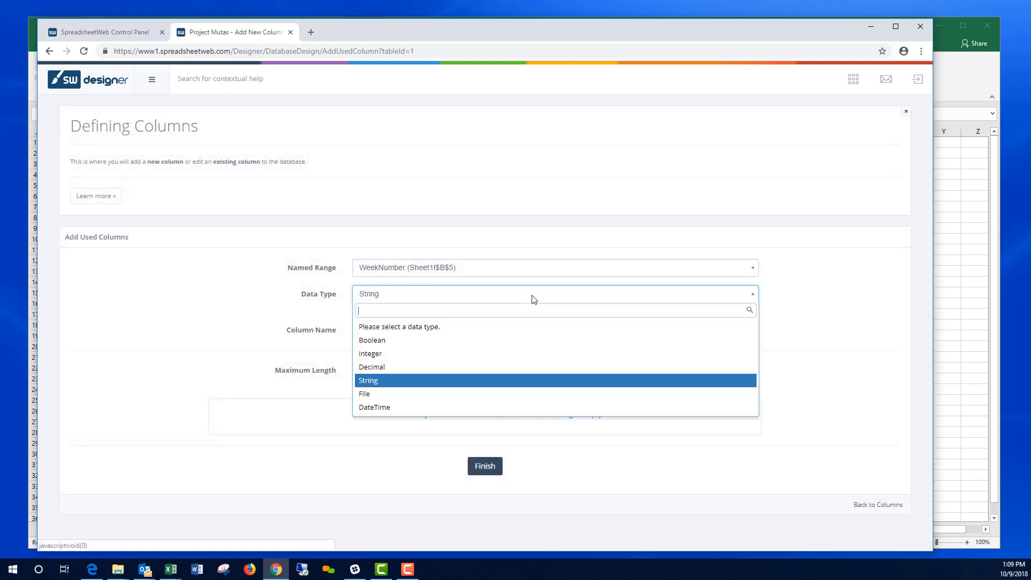
click(413, 355)
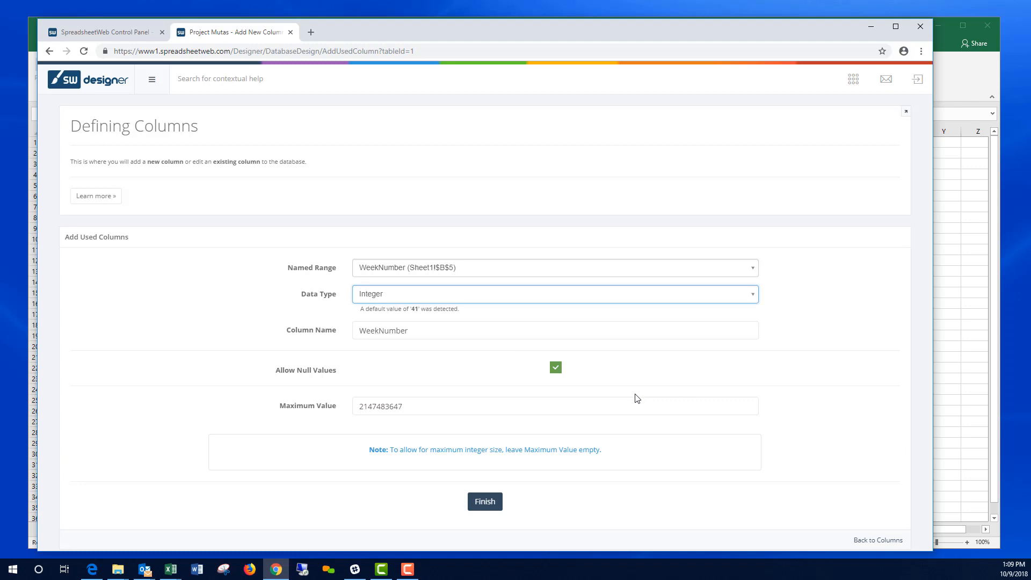
click(490, 502)
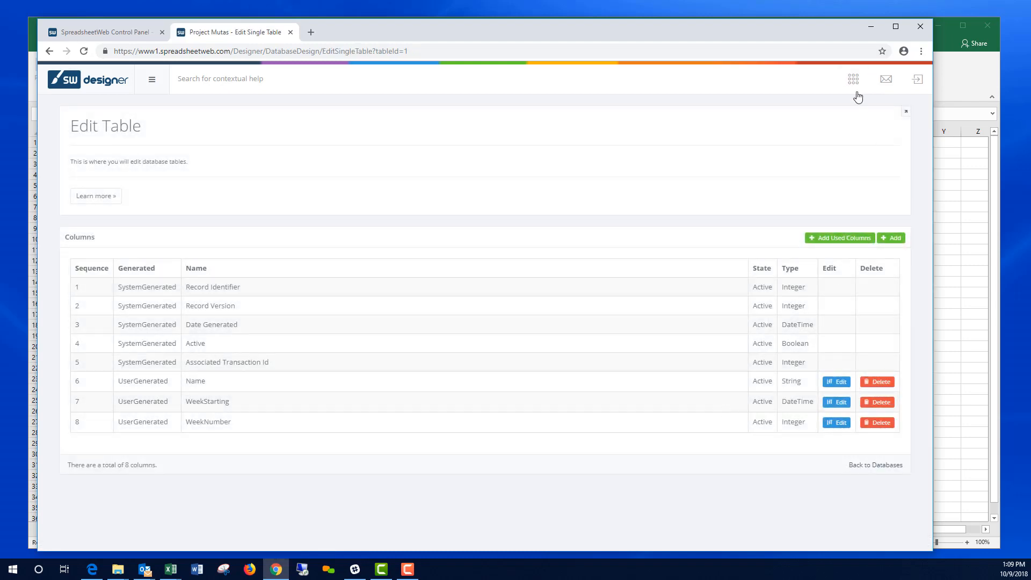
click(853, 80)
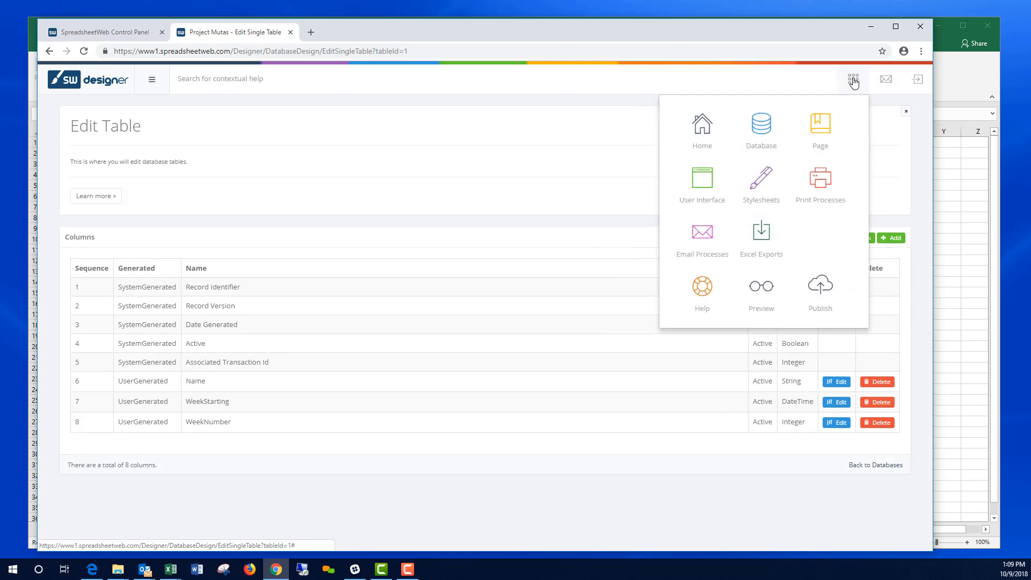
Step: Create a one-to-many secondary table named Hours based on the Timecard range
click(763, 137)
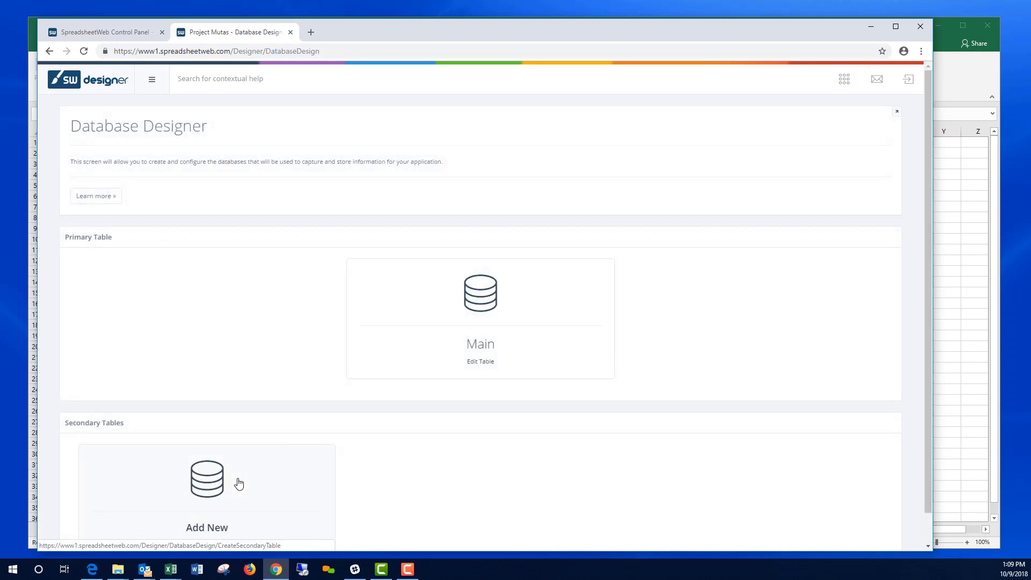
click(213, 489)
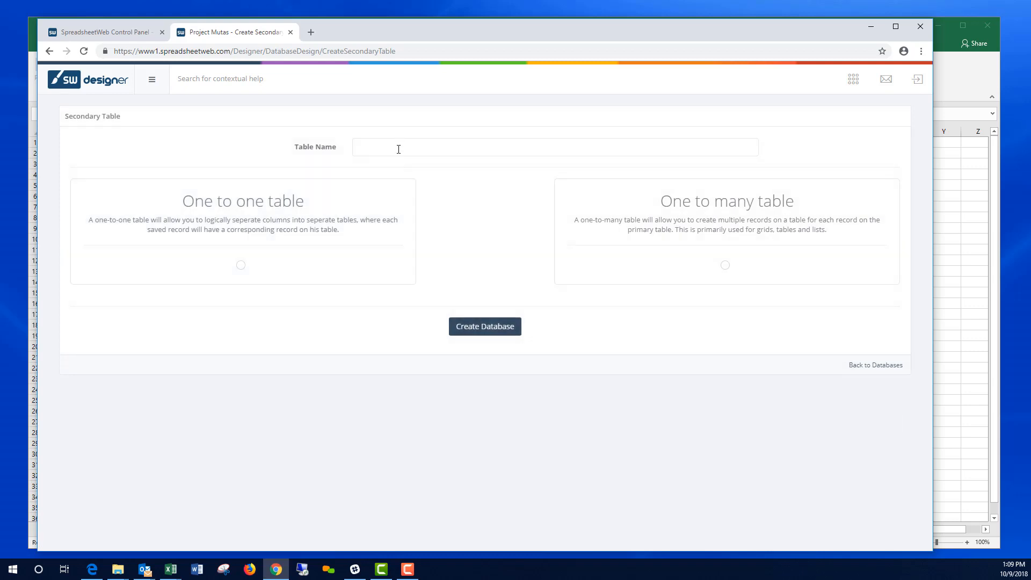
click(398, 149)
text(Hours)
click(725, 265)
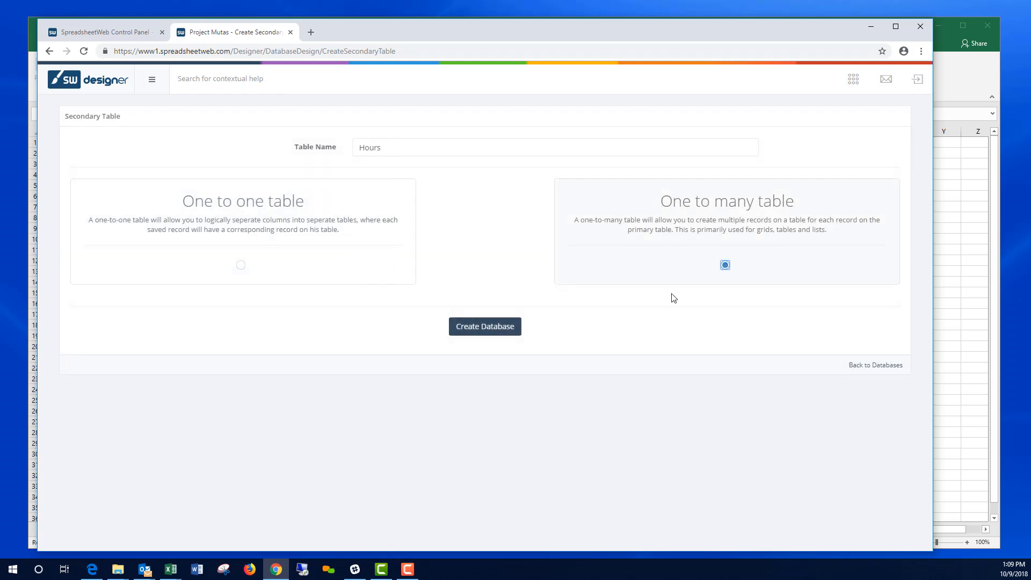
click(497, 329)
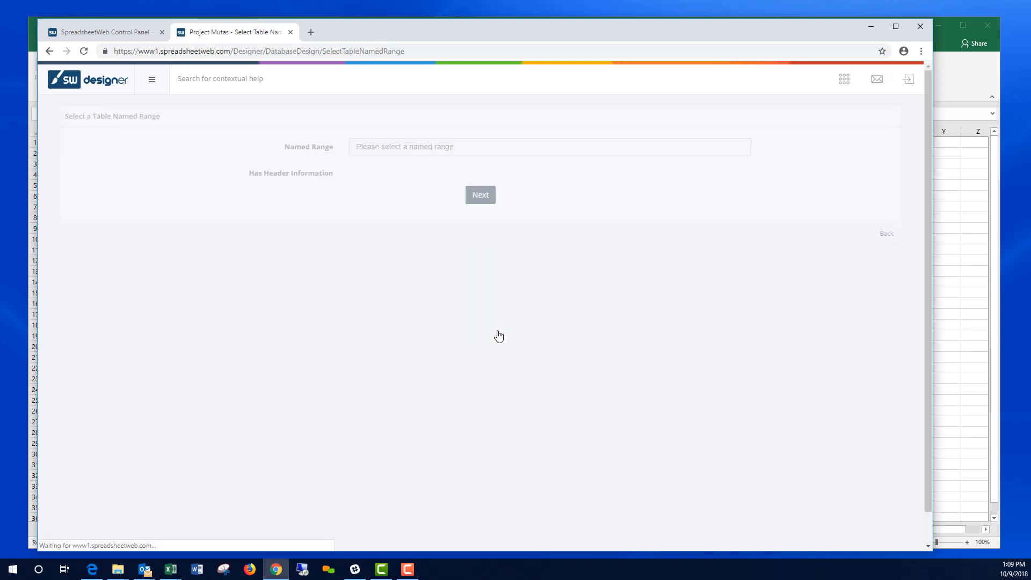
click(576, 153)
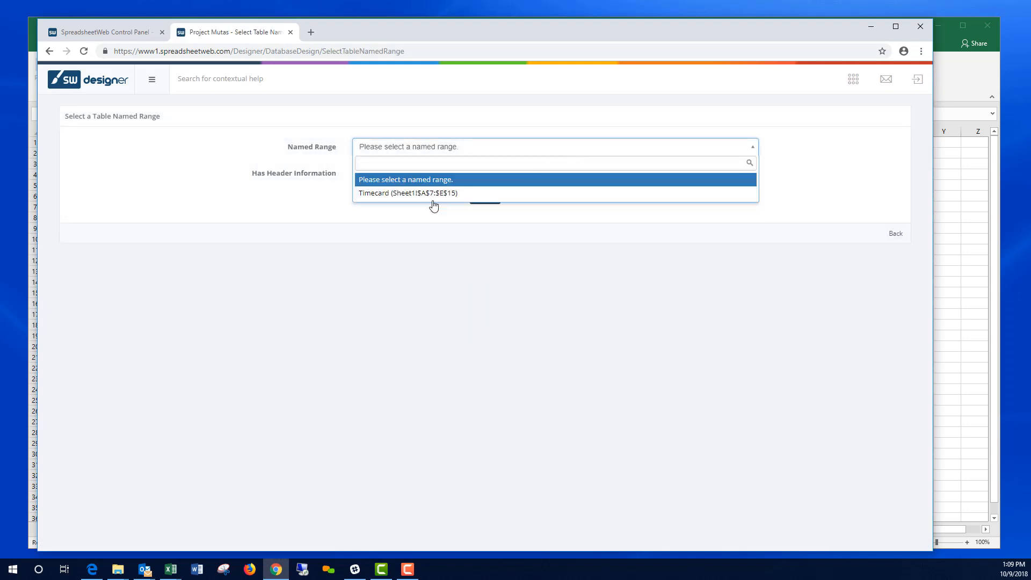
click(382, 195)
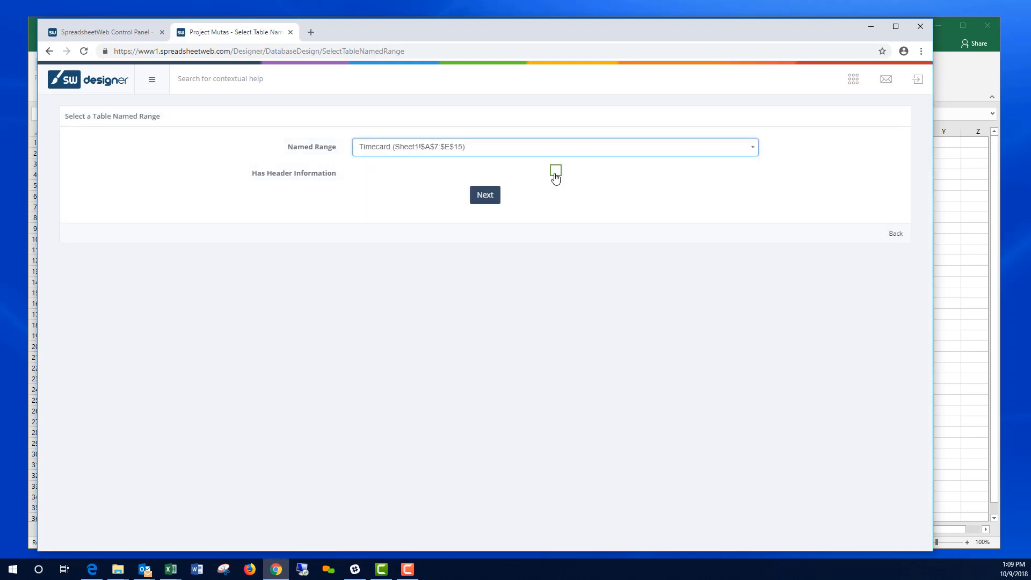
click(487, 198)
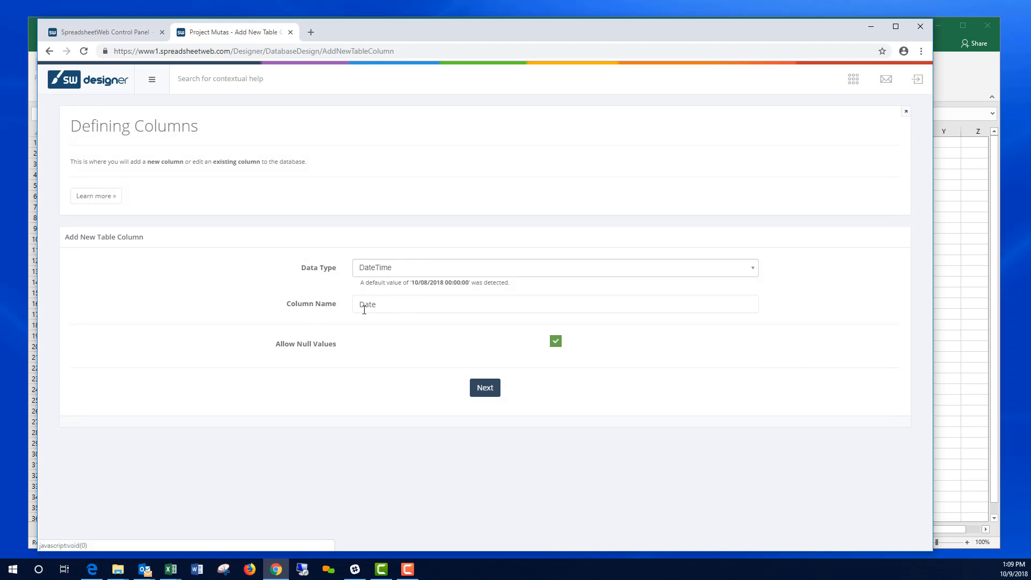
Step: Keep Date as DateTime and Day as String; make Regular Hours, Overtime Hours and Total Decimal
click(492, 392)
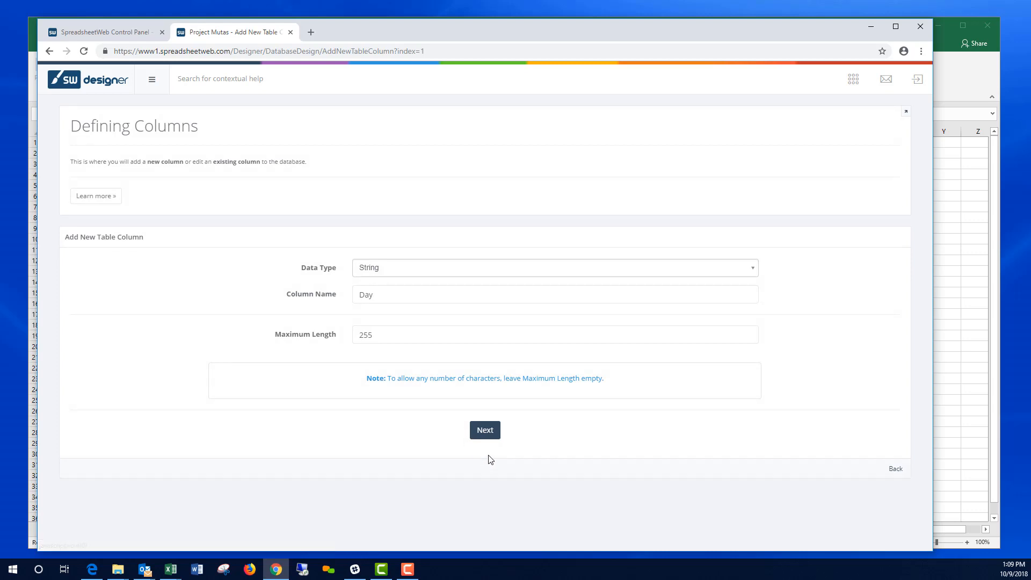
click(487, 431)
click(409, 275)
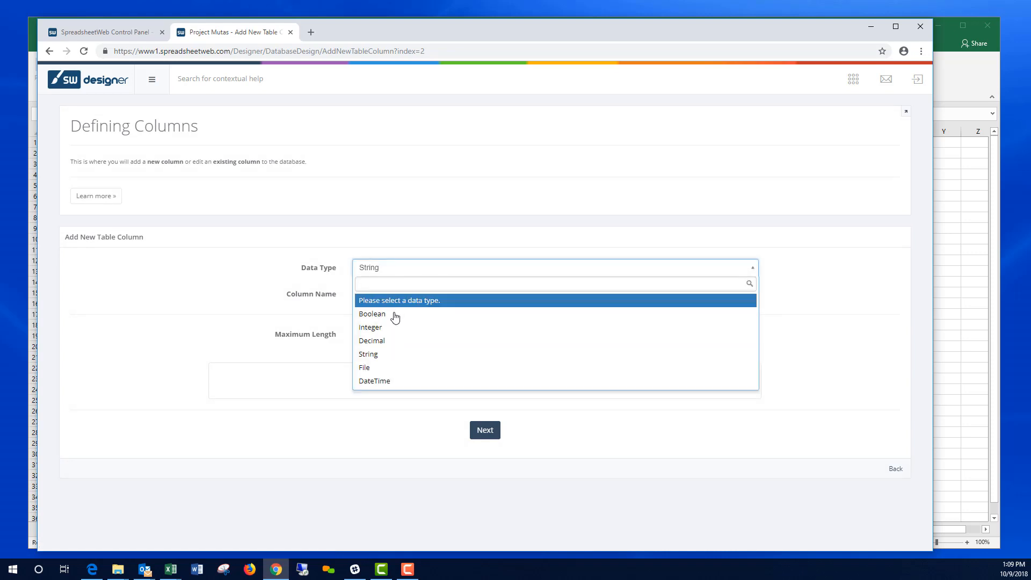
click(384, 342)
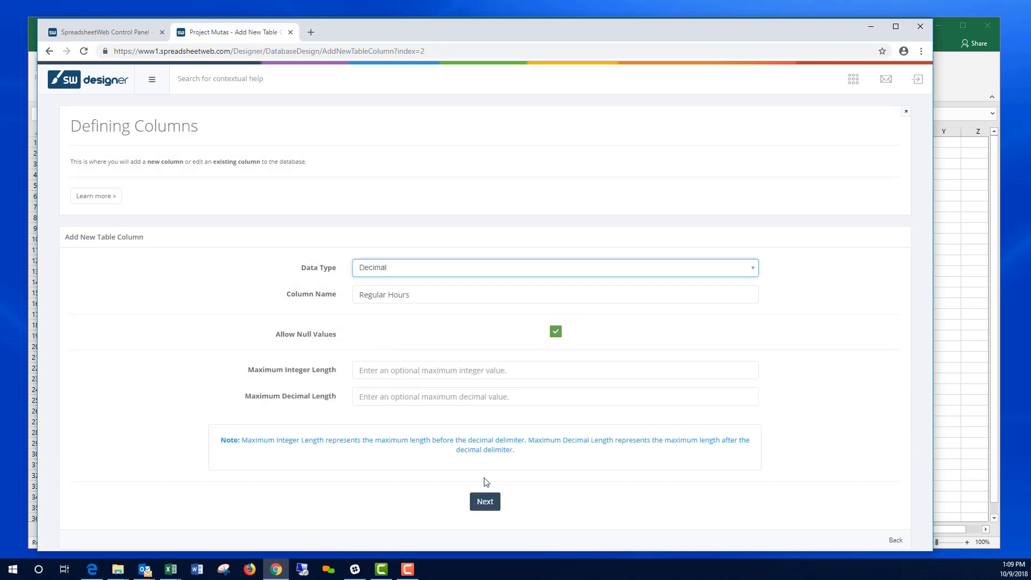
click(485, 504)
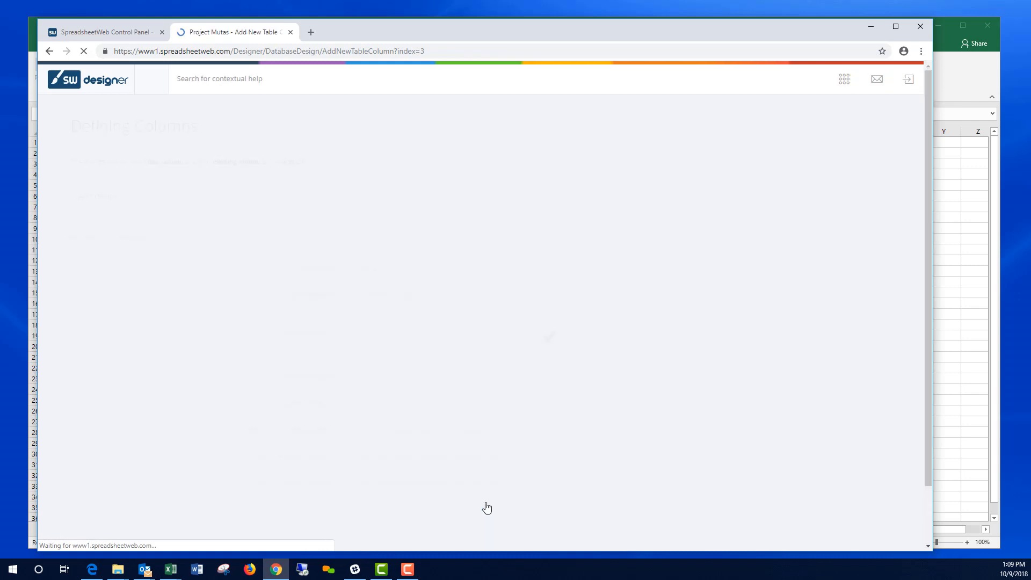
click(390, 270)
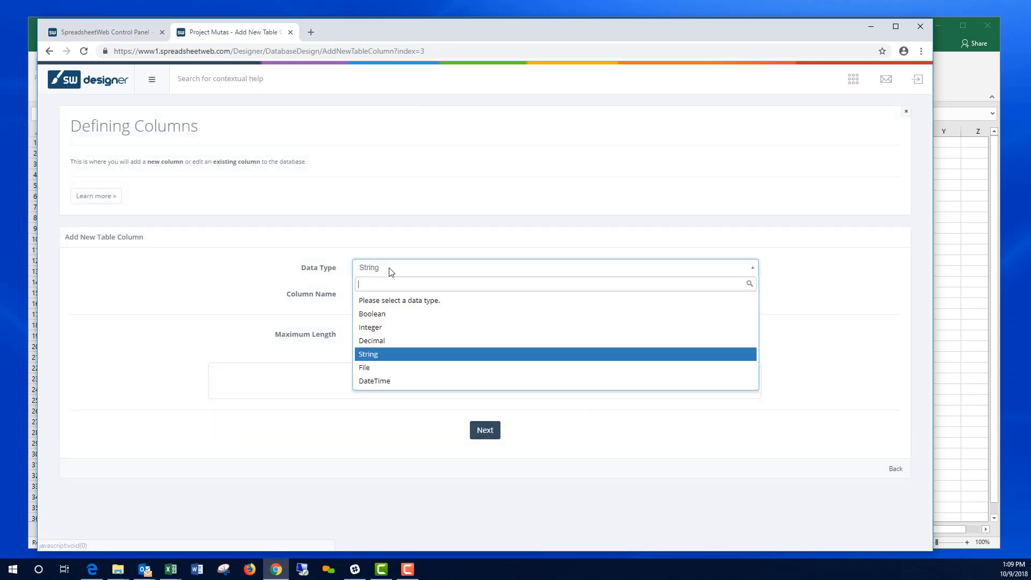
click(376, 342)
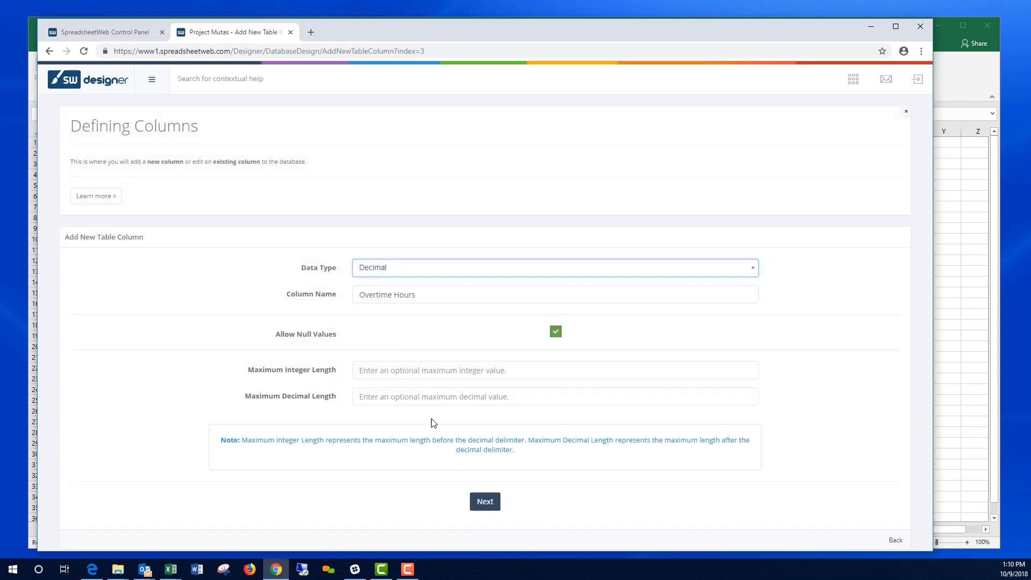
click(483, 500)
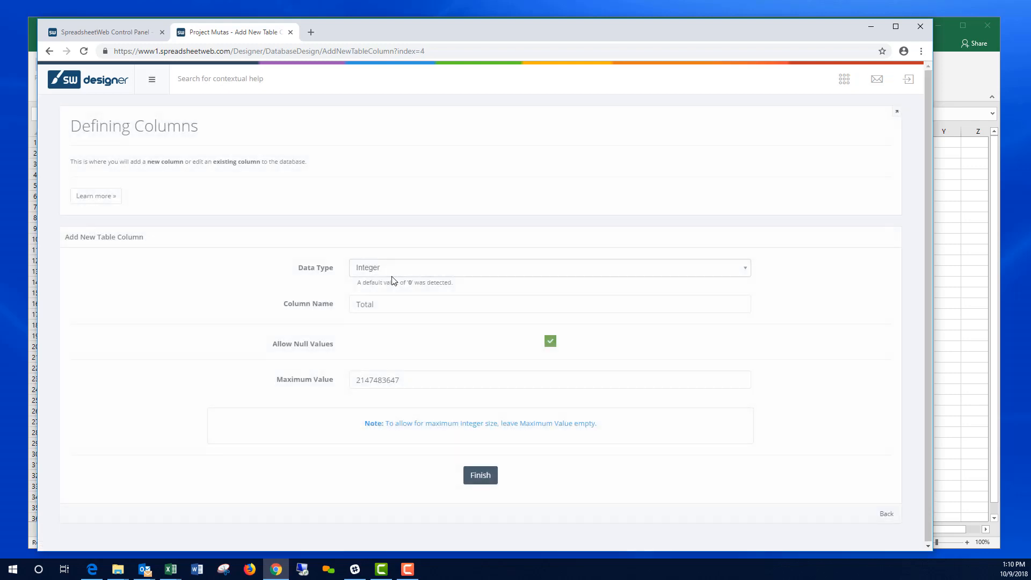
click(391, 272)
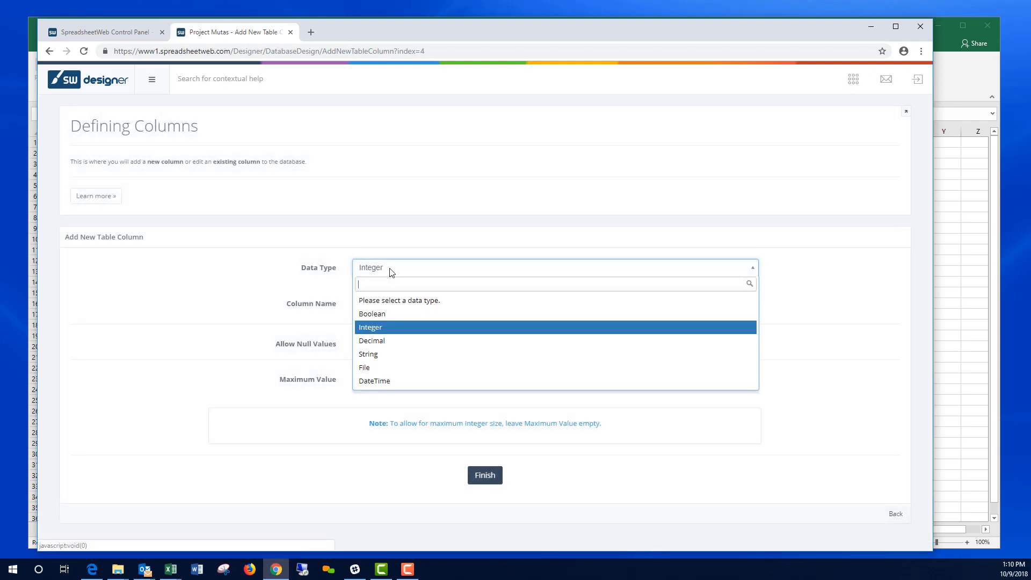
click(383, 342)
click(483, 512)
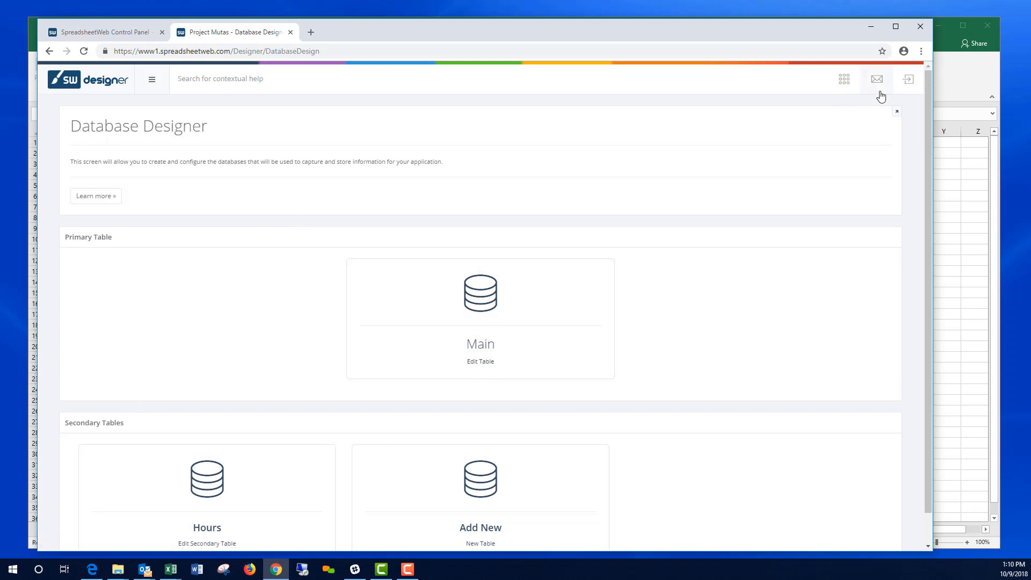
Step: In the User Interface designer, add a new section below the form with a button
click(845, 82)
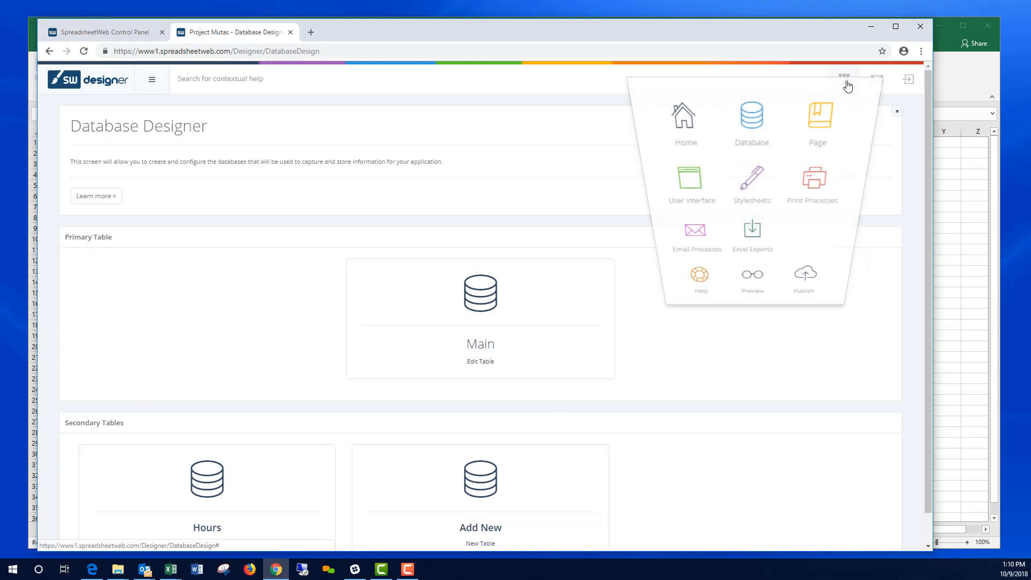
click(699, 184)
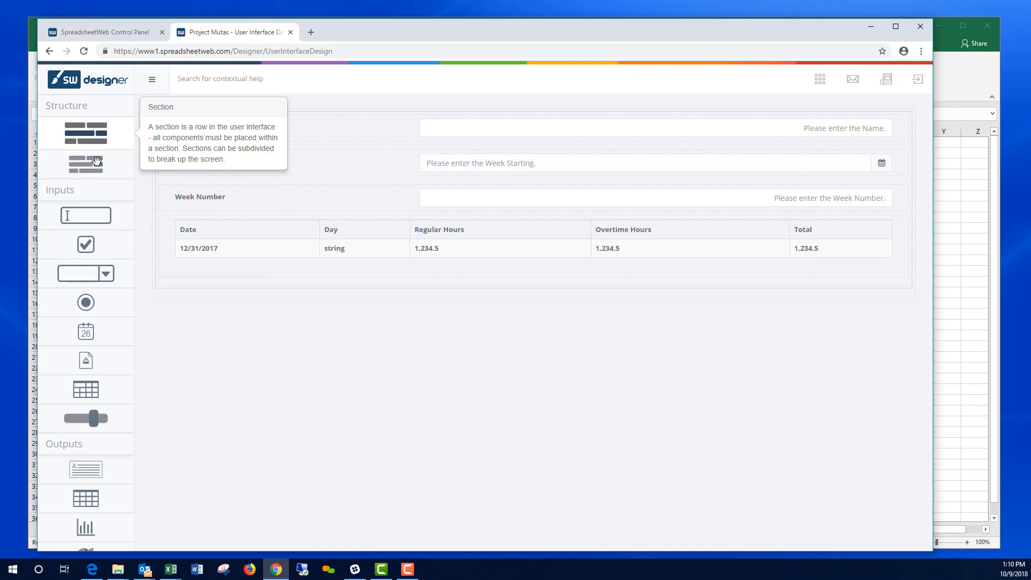
drag(75, 132, 319, 328)
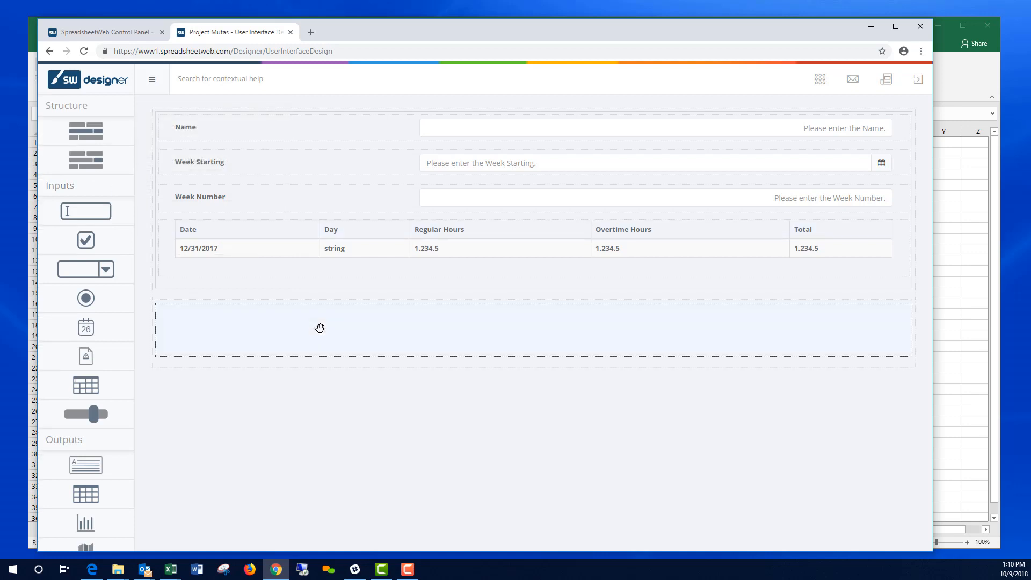
scroll(107, 483, down, 2)
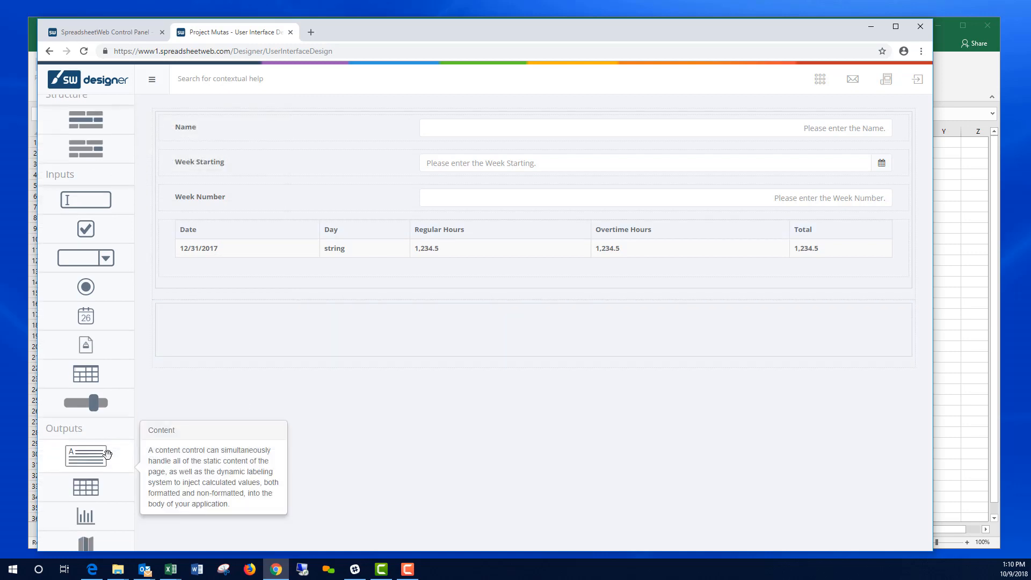
drag(85, 534, 341, 329)
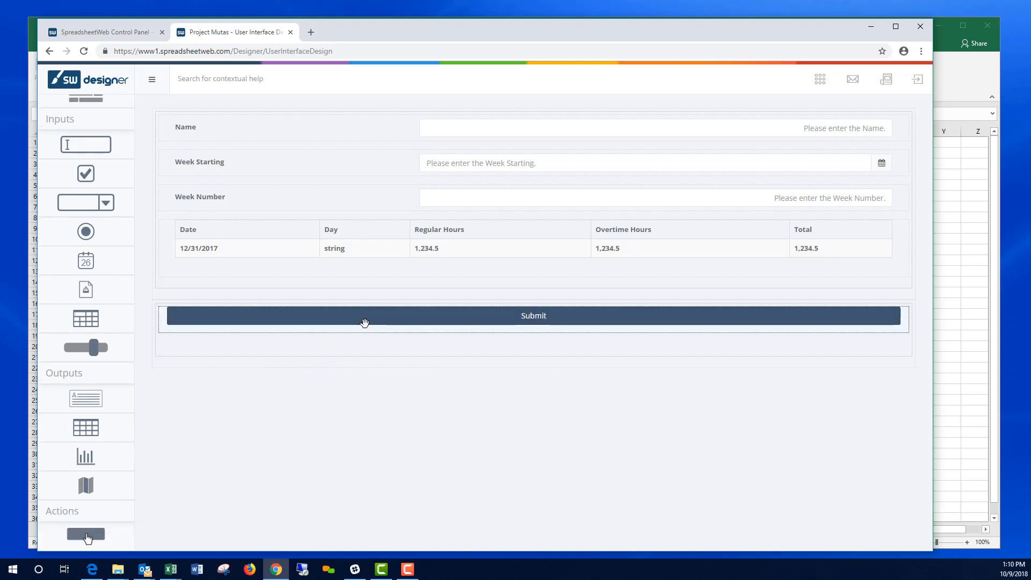
Step: Make the Submit button trigger Save alongside Calculate and apply its settings
click(364, 323)
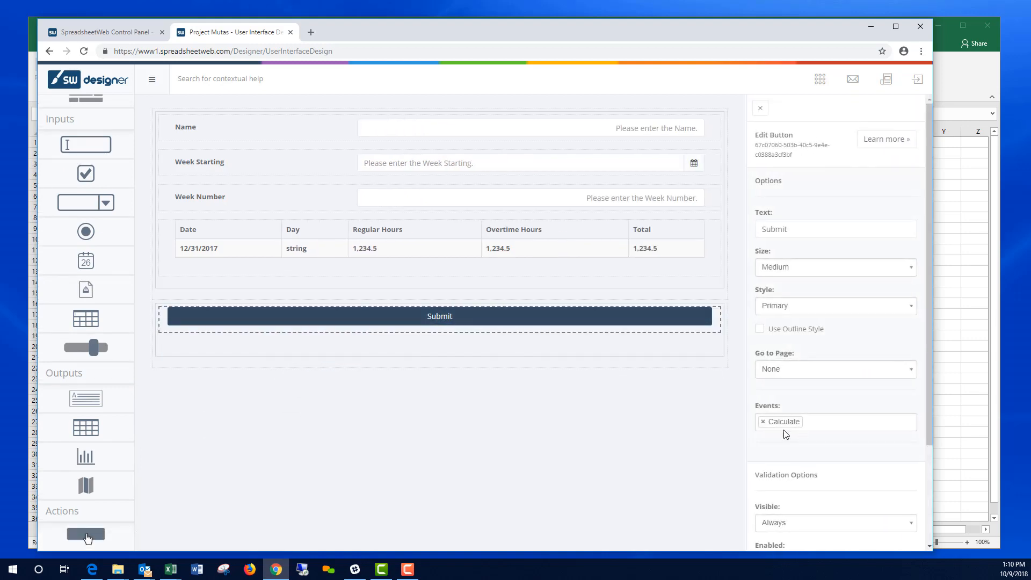
click(812, 425)
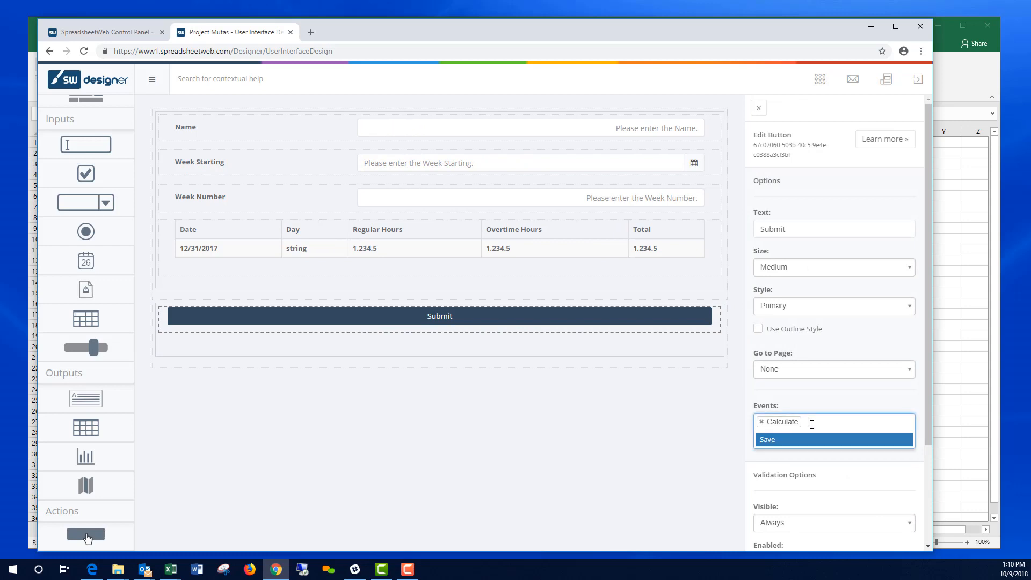
click(768, 441)
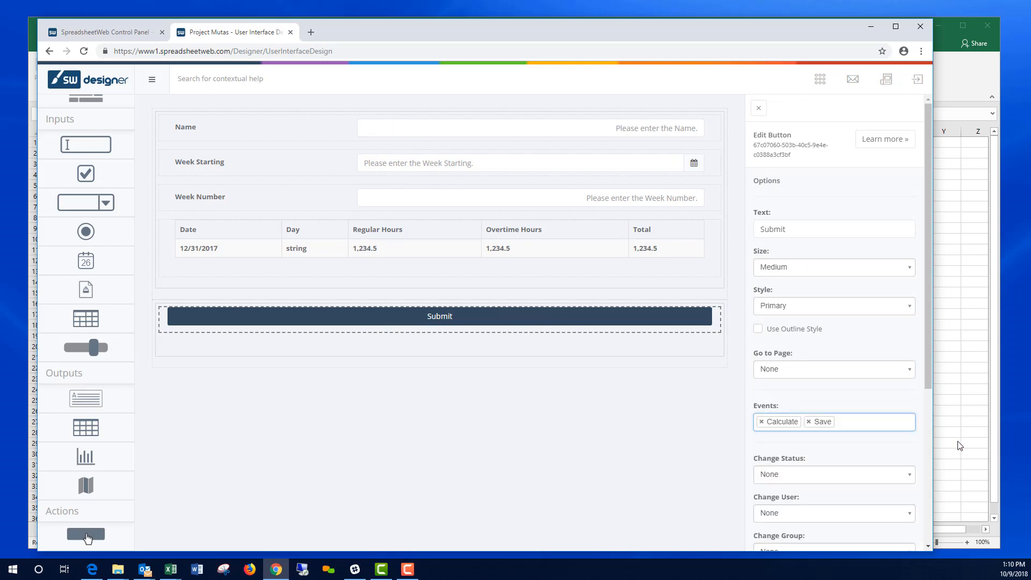
scroll(851, 415, down, 4)
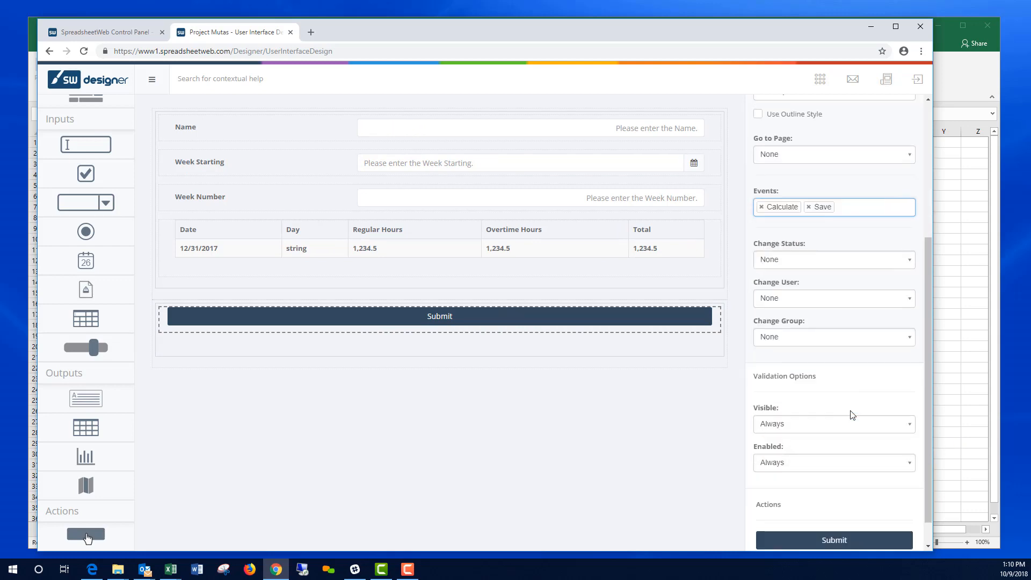
click(829, 541)
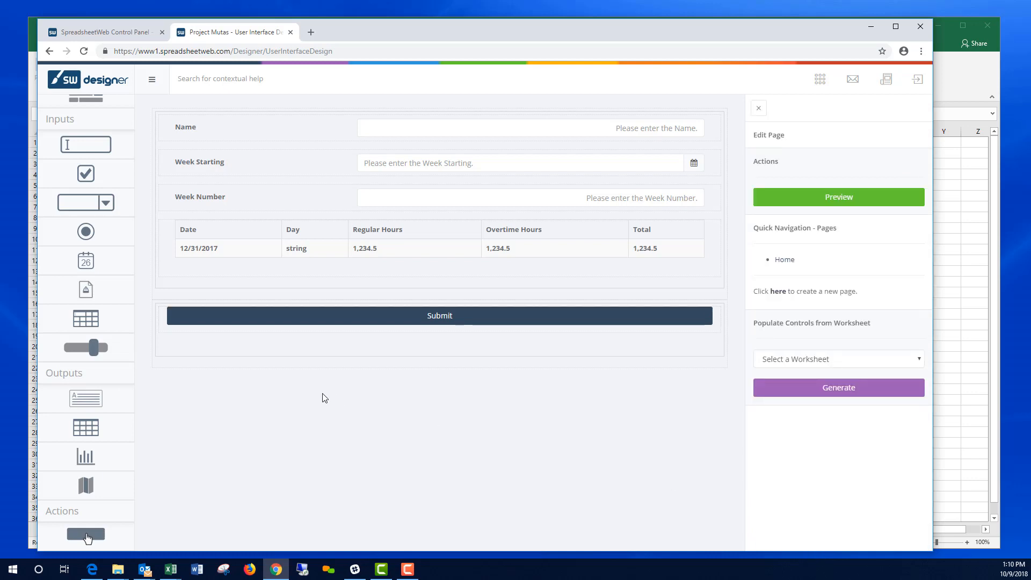
Step: Publish the timesheet app, confirm, and launch TIME from the Applications list
click(821, 79)
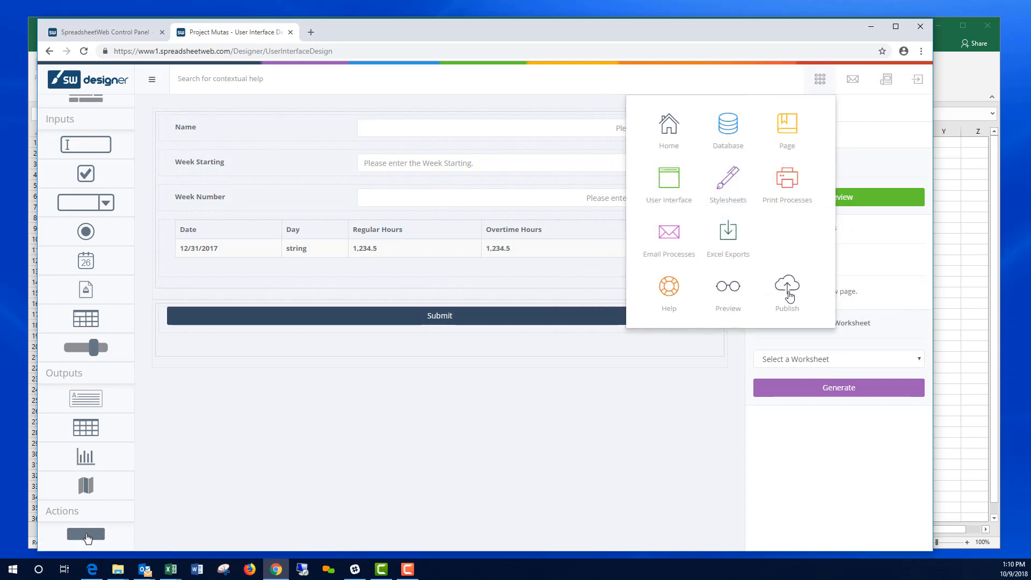
click(787, 288)
click(503, 374)
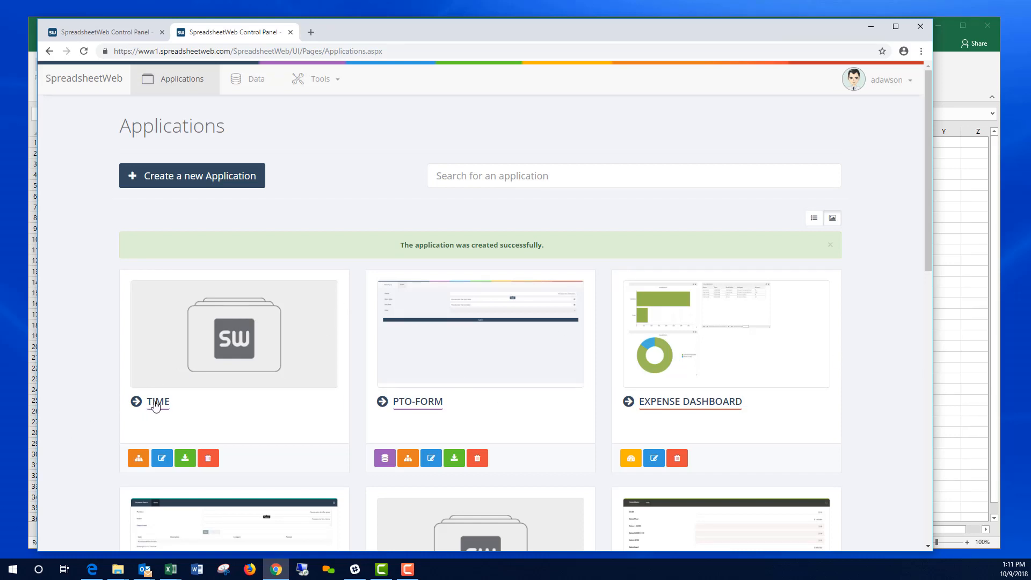
click(214, 357)
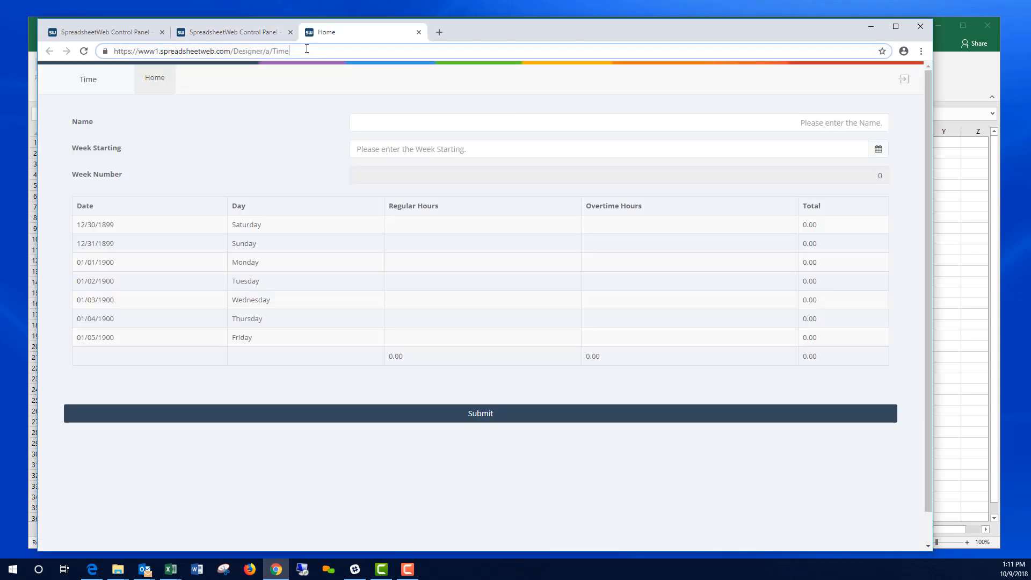
Step: Enter the employee's name and set Week Starting to 10/01/2018
click(307, 48)
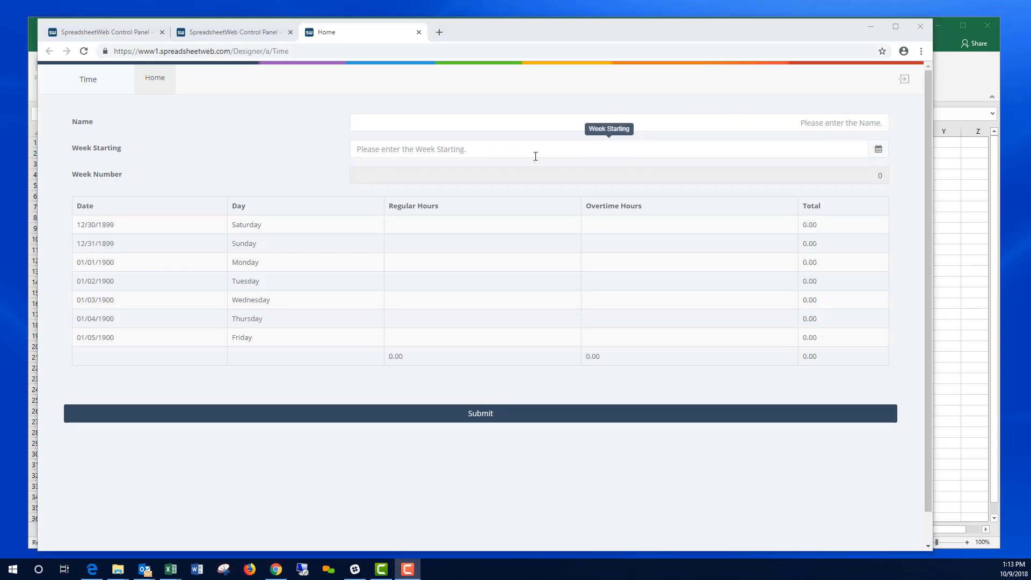
click(842, 119)
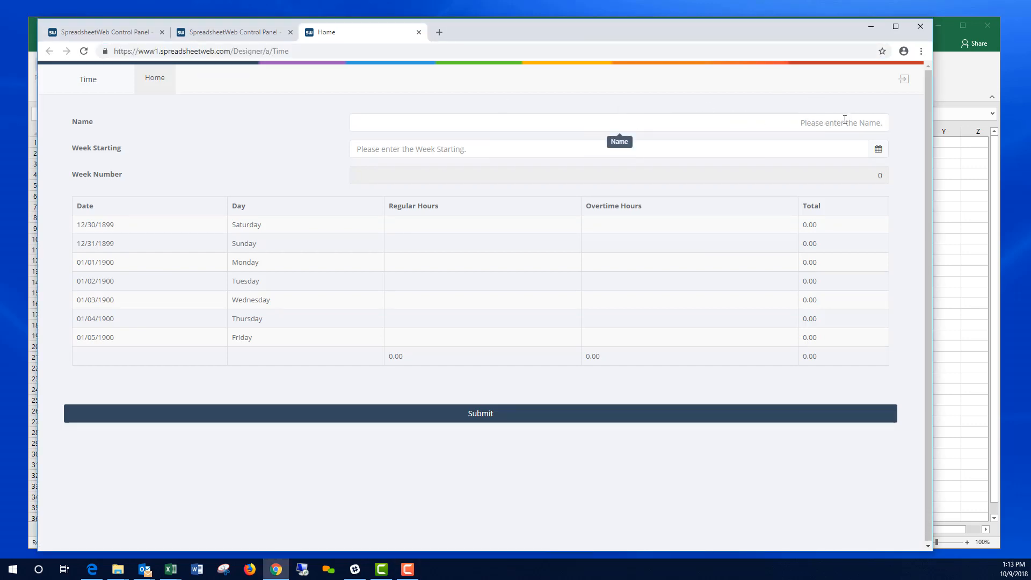
text(Jane Doe)
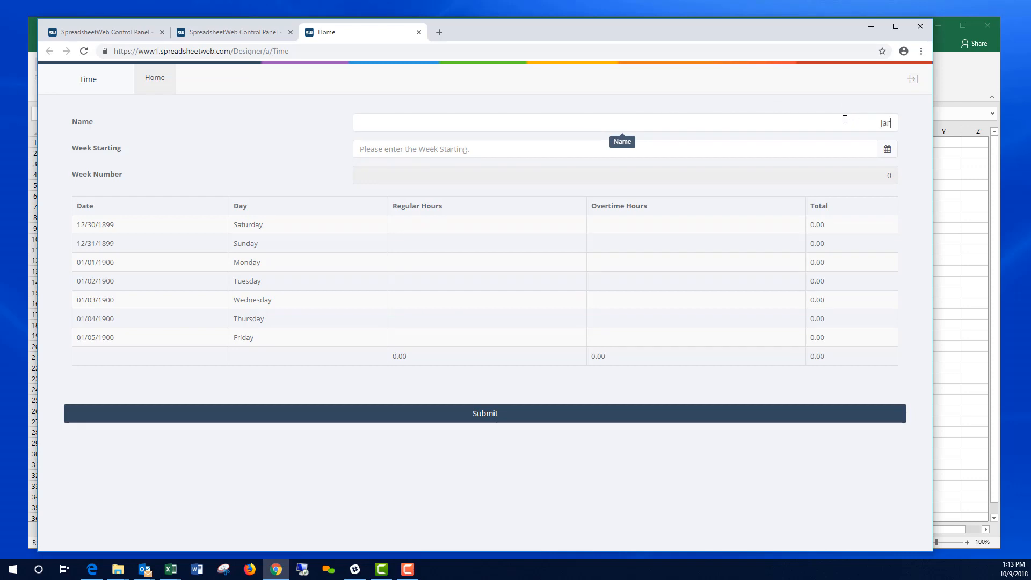
click(887, 149)
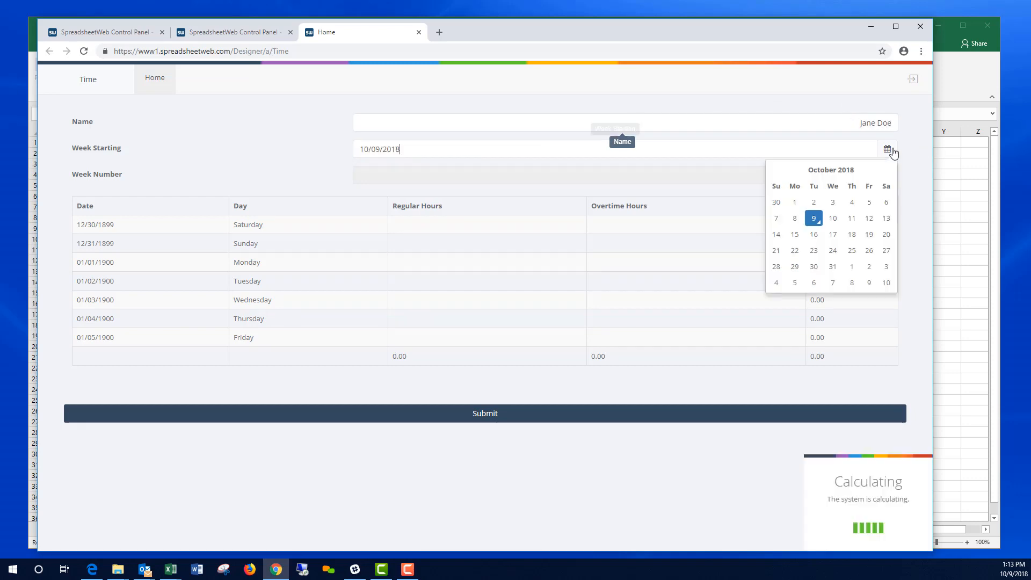
click(794, 203)
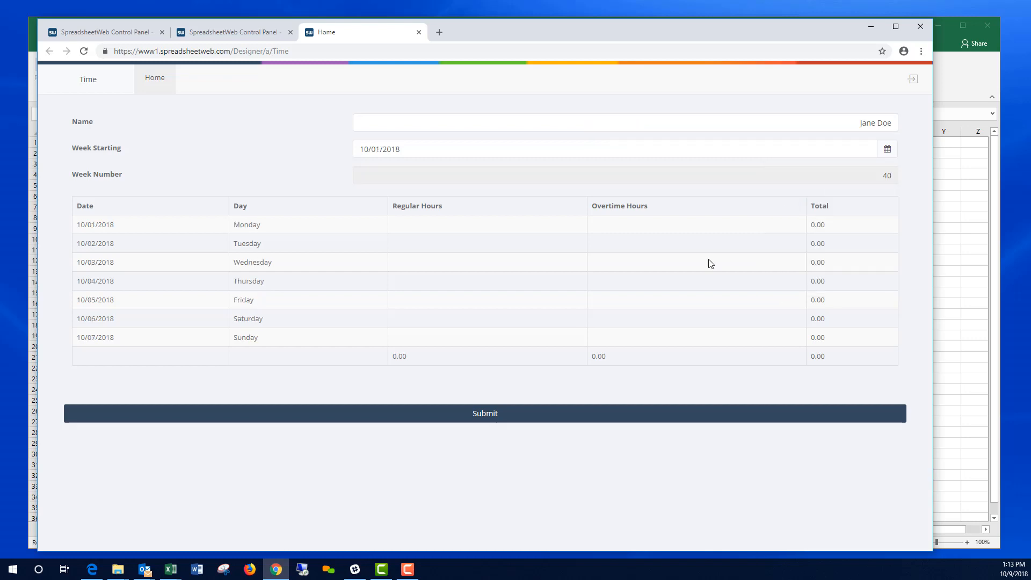
Step: Log Monday 8 regular + 1 overtime, Tuesday 7 + 2, and Wednesday 8 regular hours
click(514, 229)
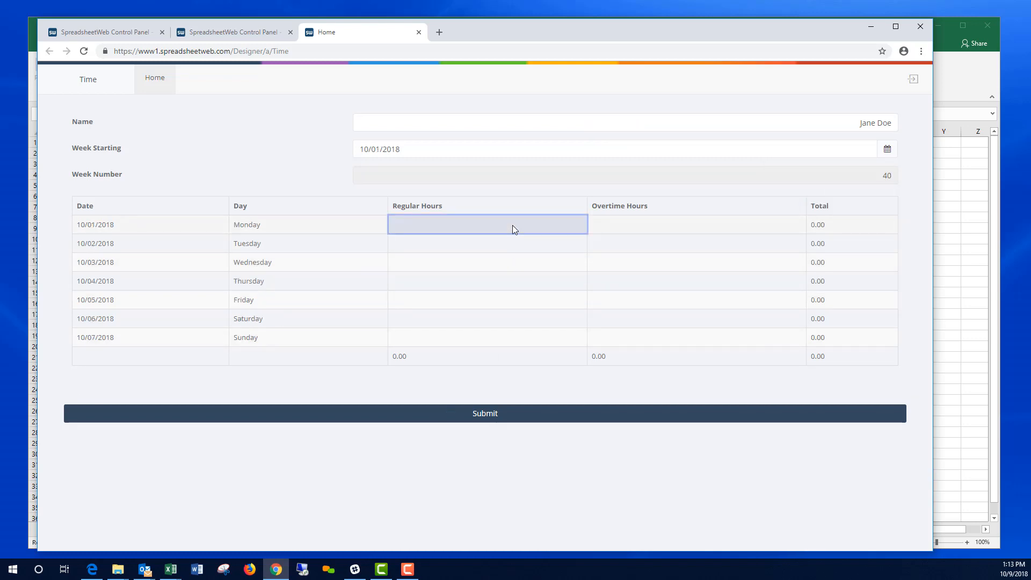
text(8)
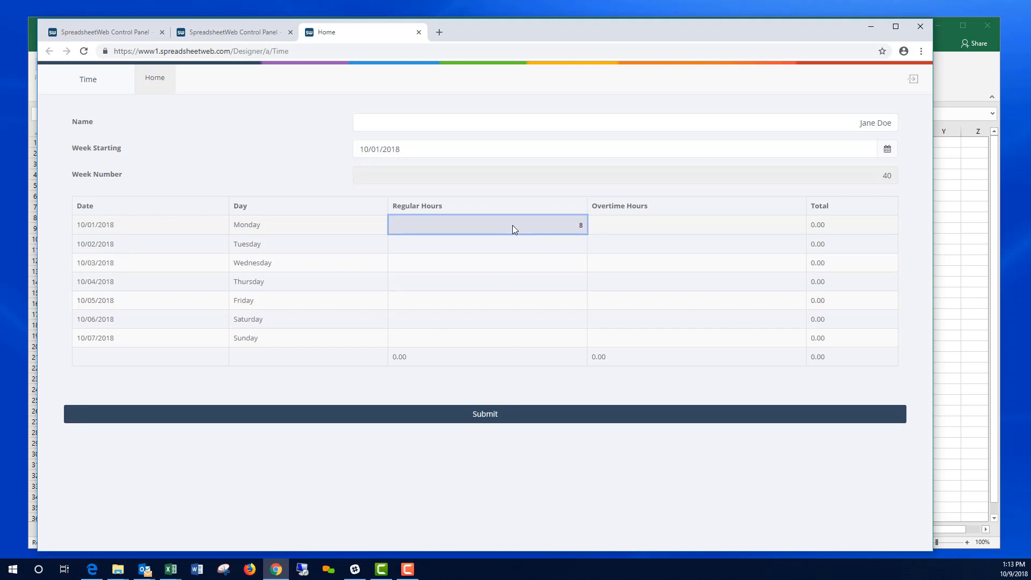
key(Tab)
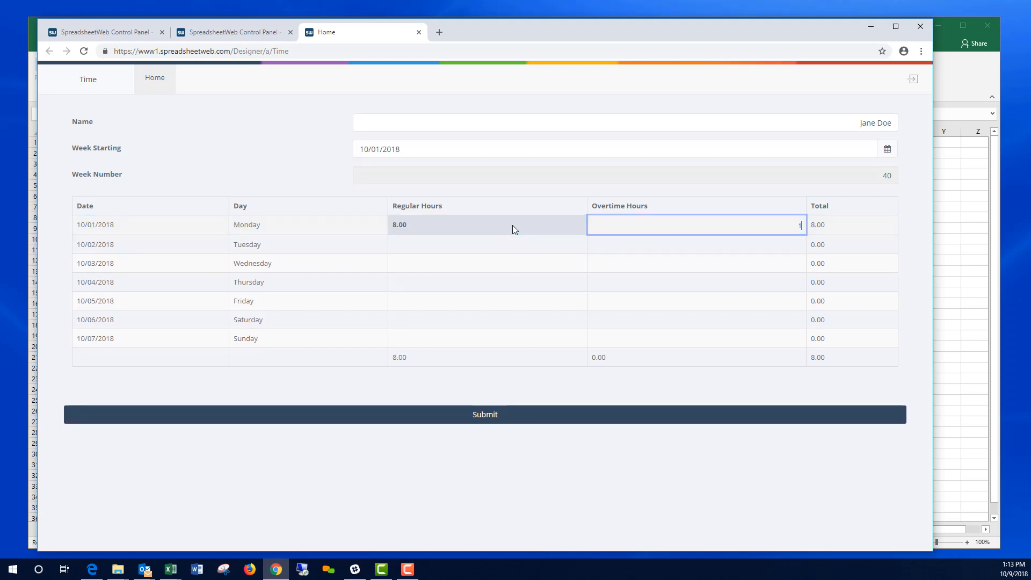
key(Return)
key(shift+Tab)
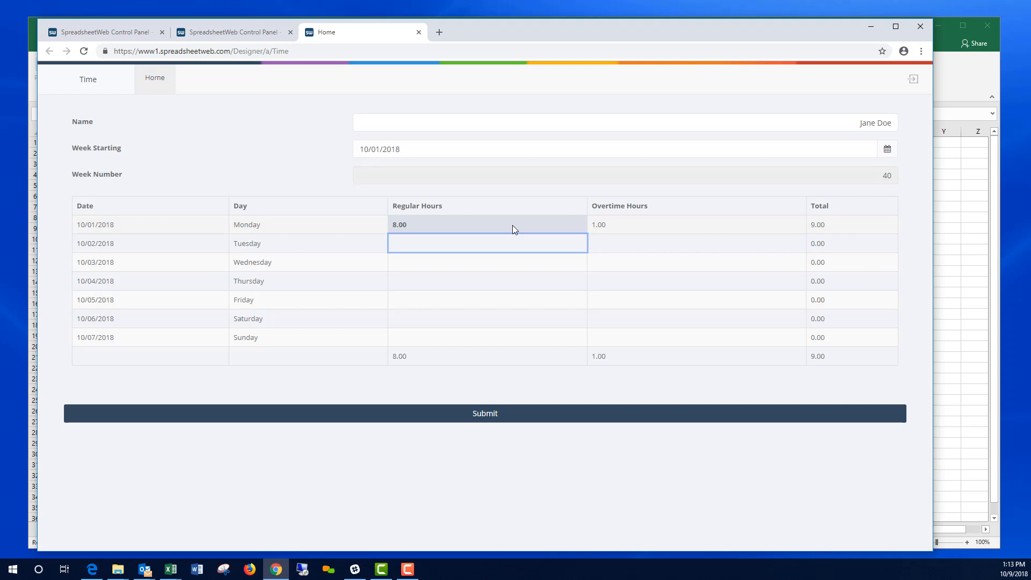
text(7)
key(Tab)
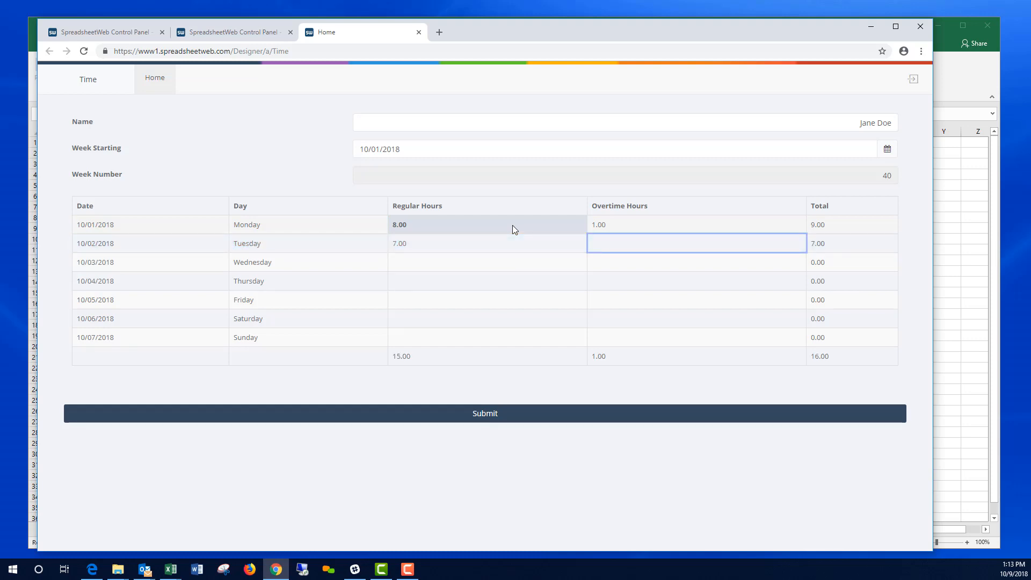
text(2)
key(Tab)
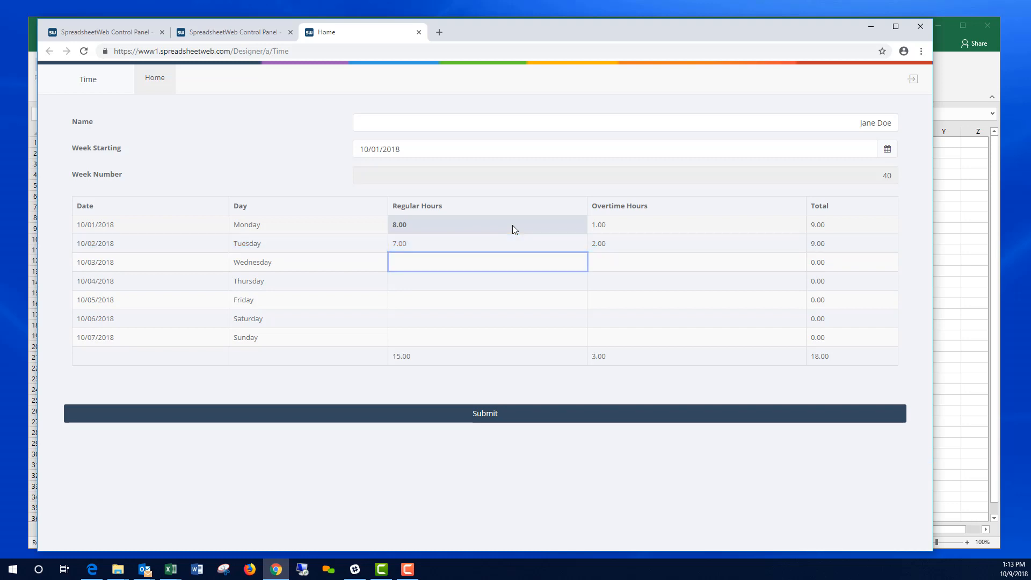
text(8)
key(Tab)
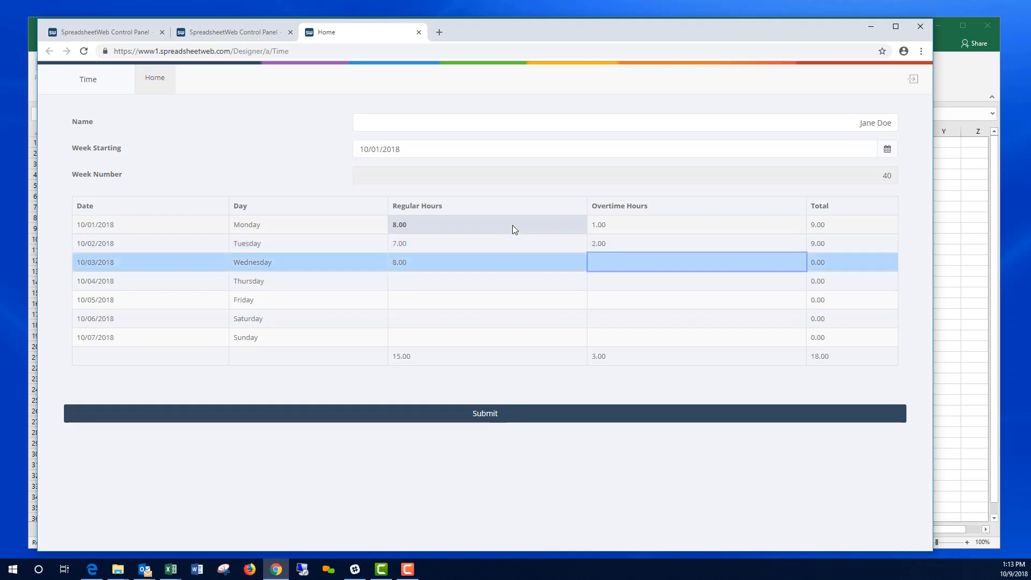
Step: Log Thursday 9 and Friday 6 regular hours, then submit the 41.00-hour timesheet
key(Down)
key(shift+Tab)
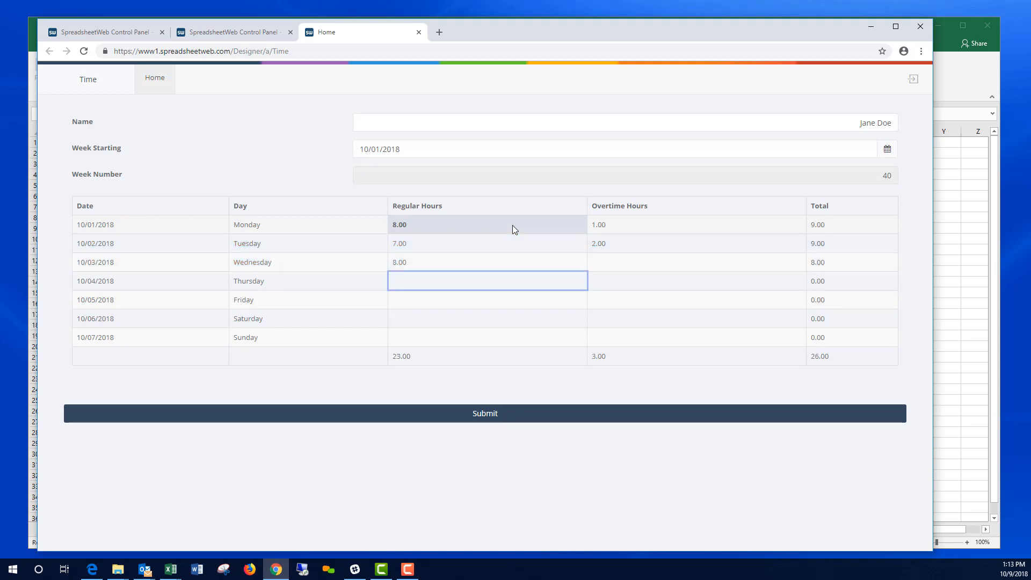
text(9)
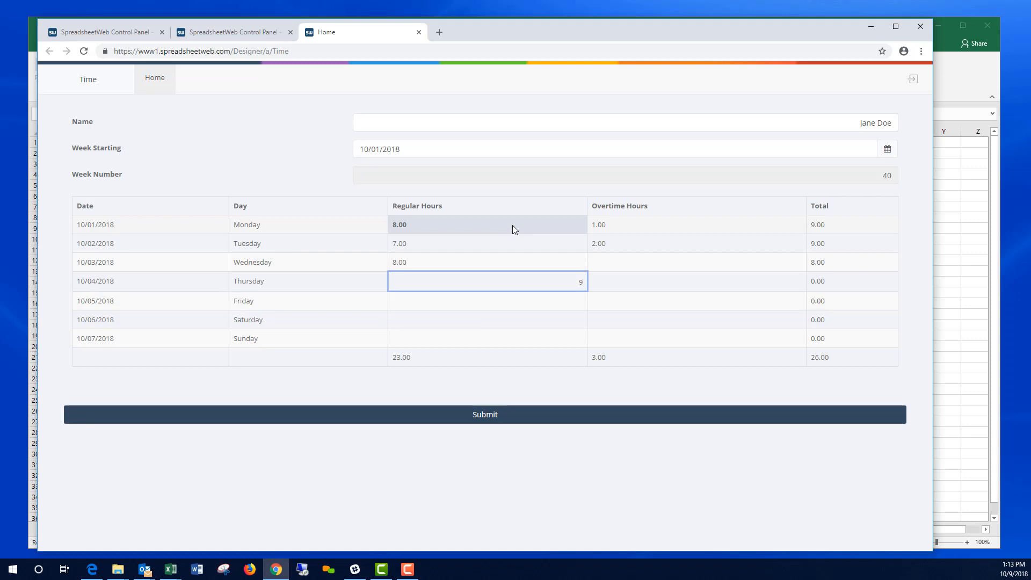
key(Down)
text(6)
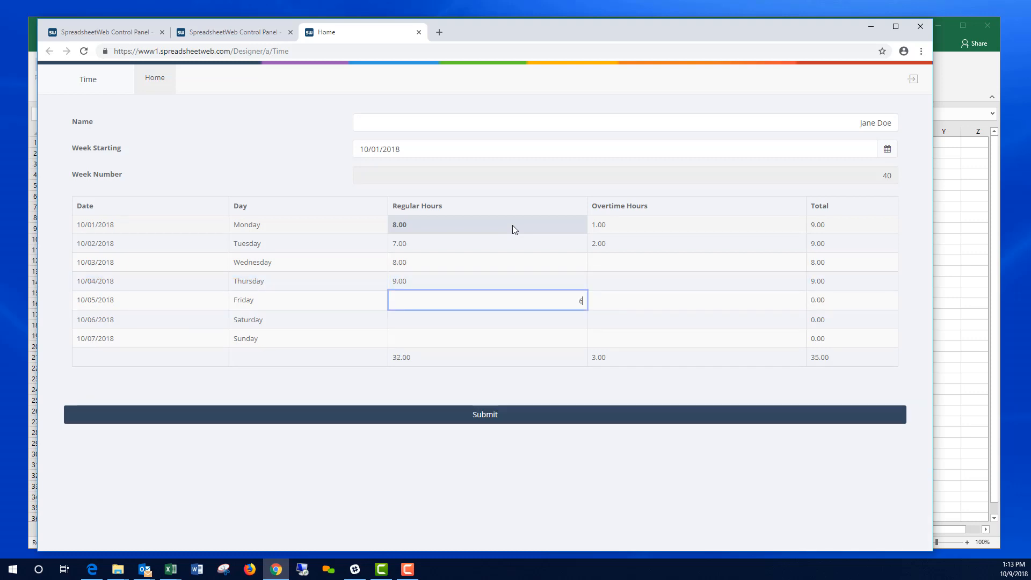
key(Tab)
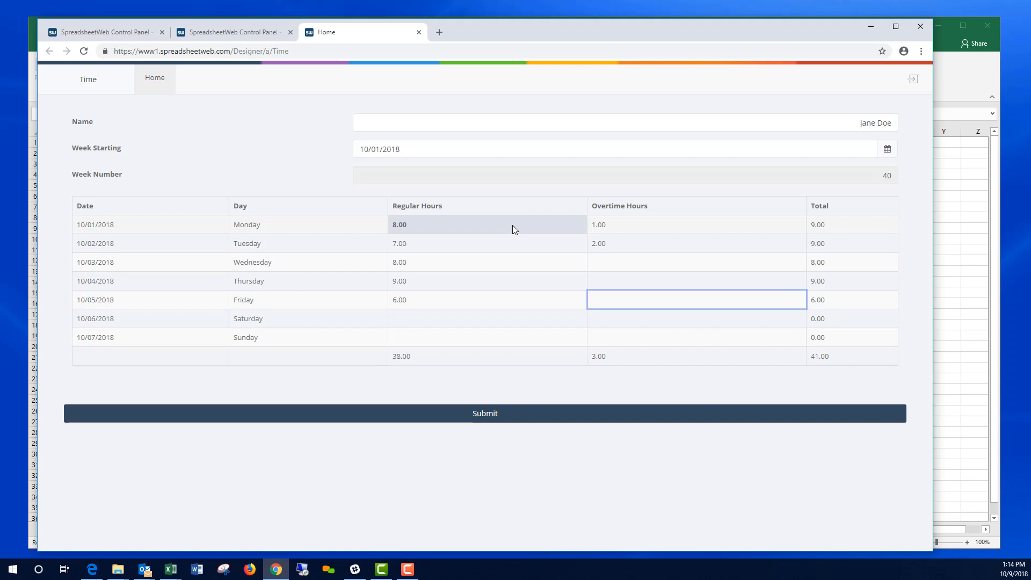
key(Down)
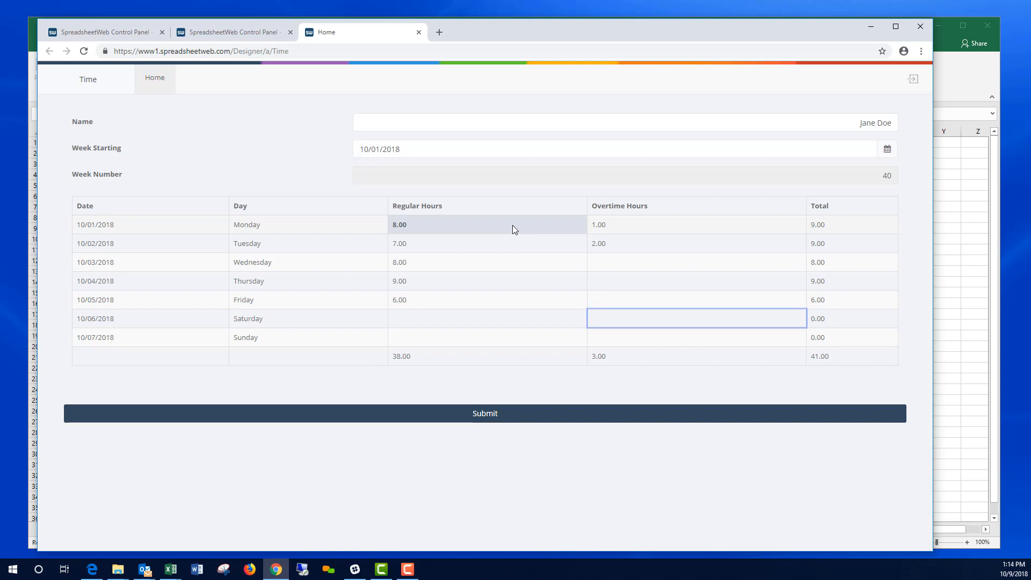
click(486, 414)
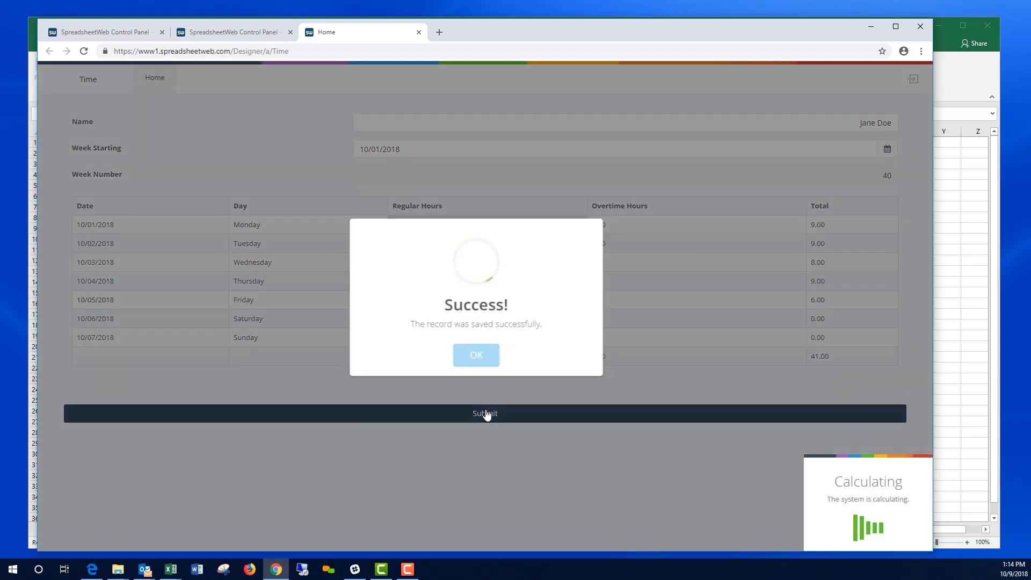
click(474, 361)
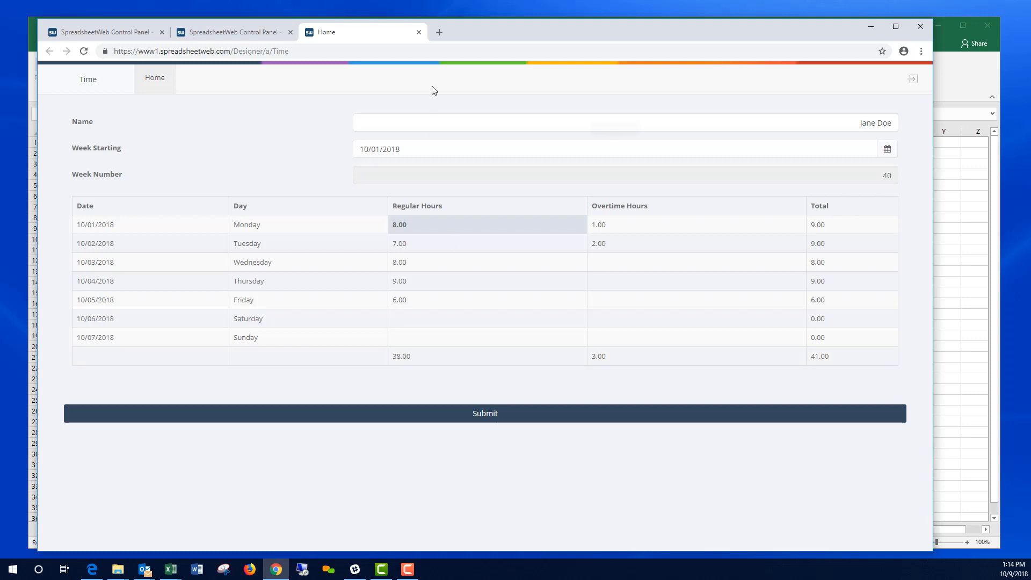
Step: Open the TIME app's data records in the Control Panel and edit saved record 1
click(419, 33)
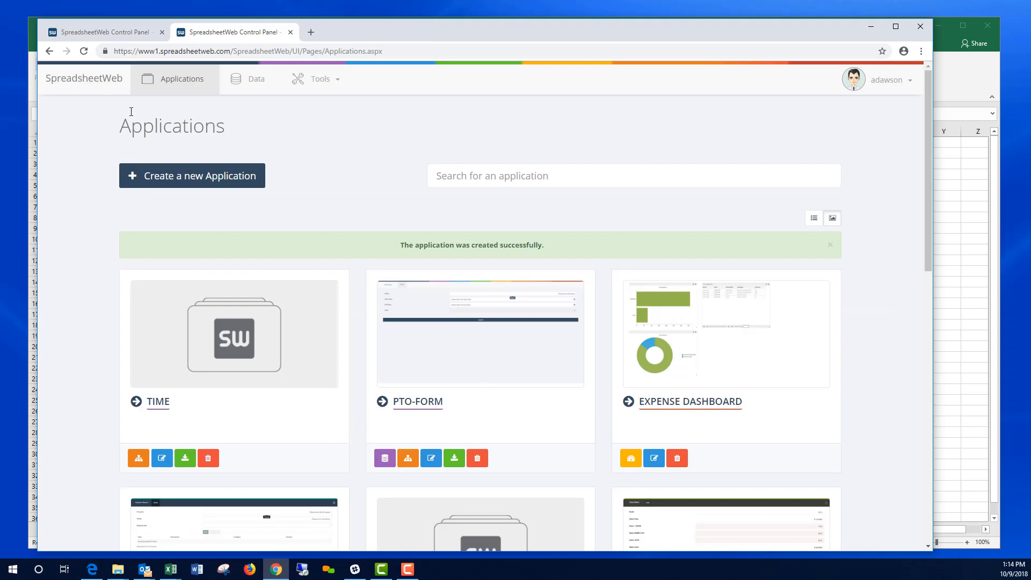
click(83, 51)
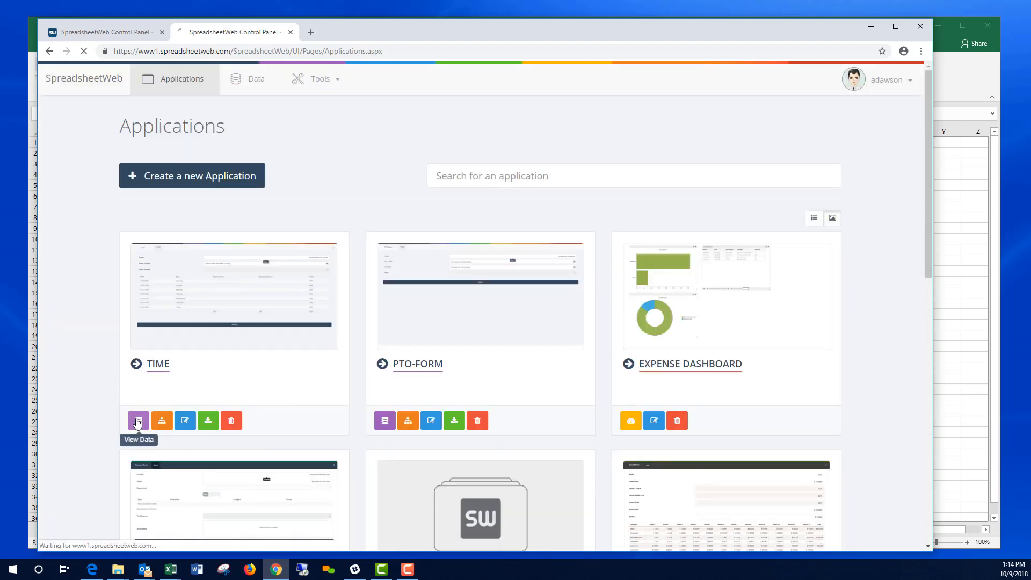
click(138, 421)
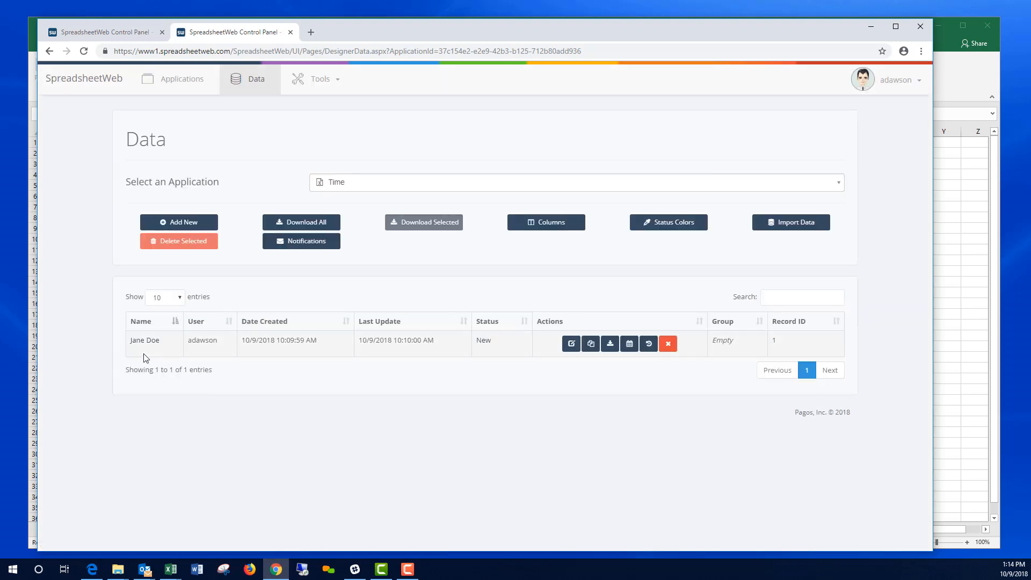
click(571, 344)
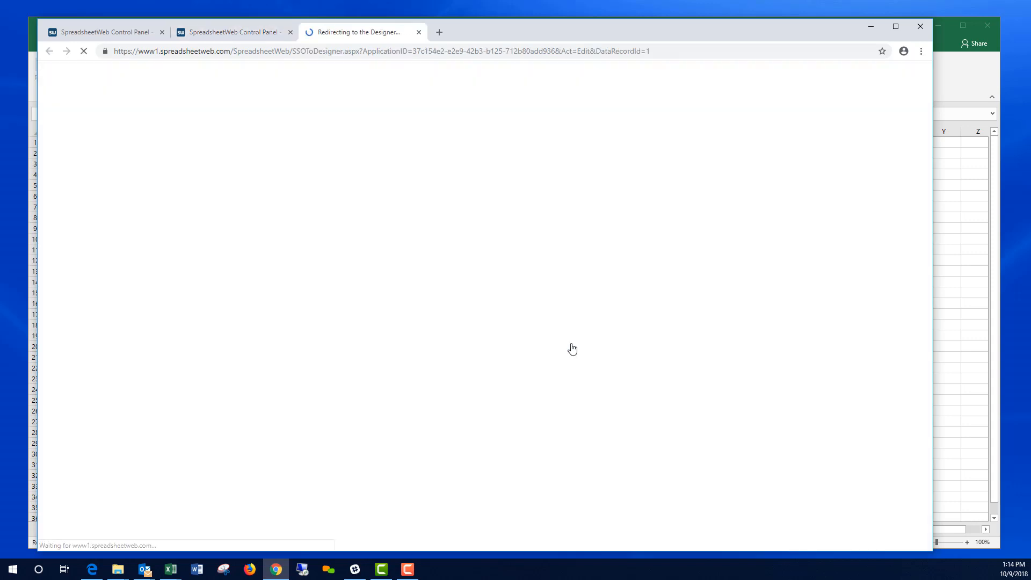
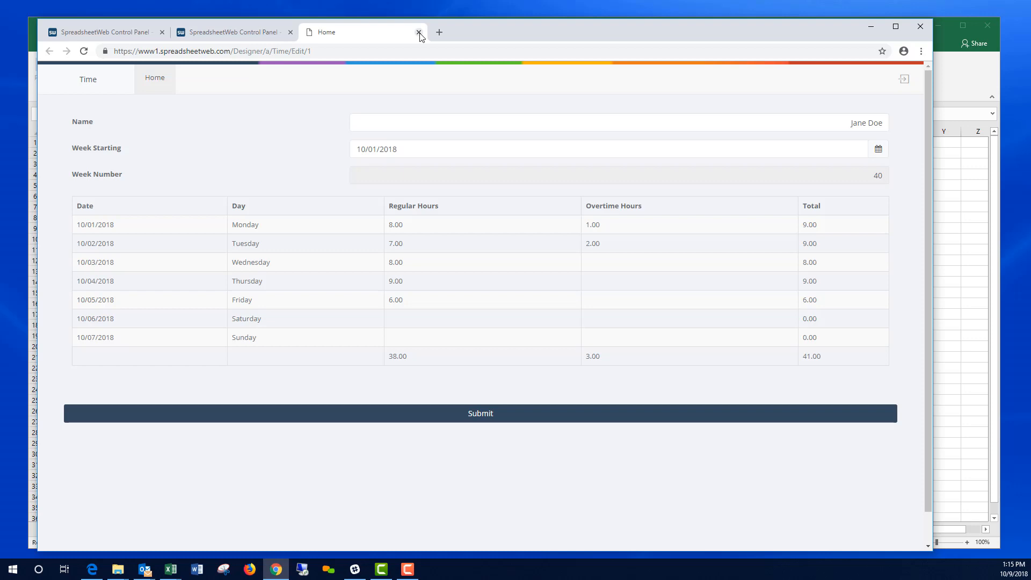
Step: Close the Home timesheet preview in Chrome and return to the Time workbook in Excel
click(418, 33)
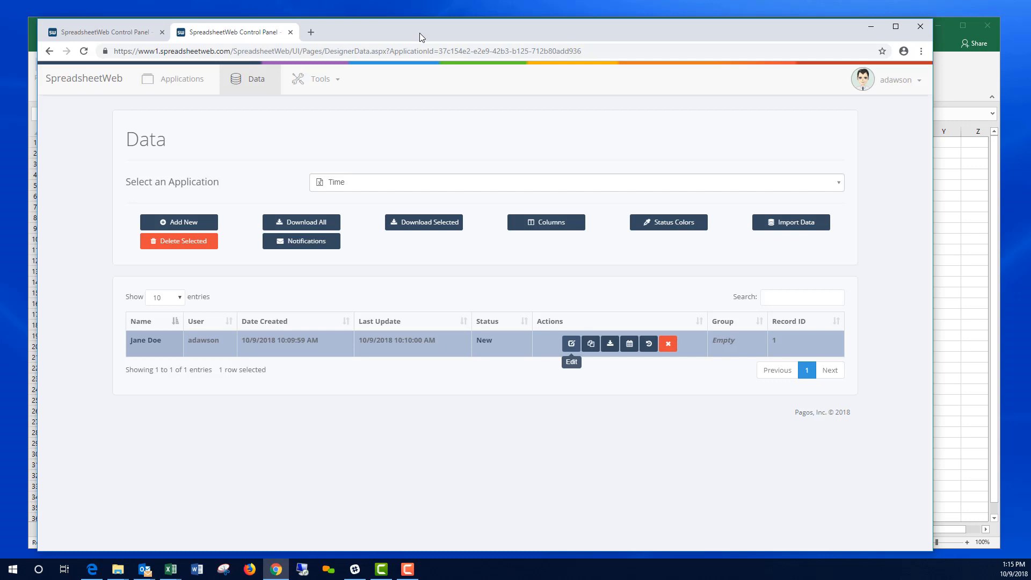
click(965, 252)
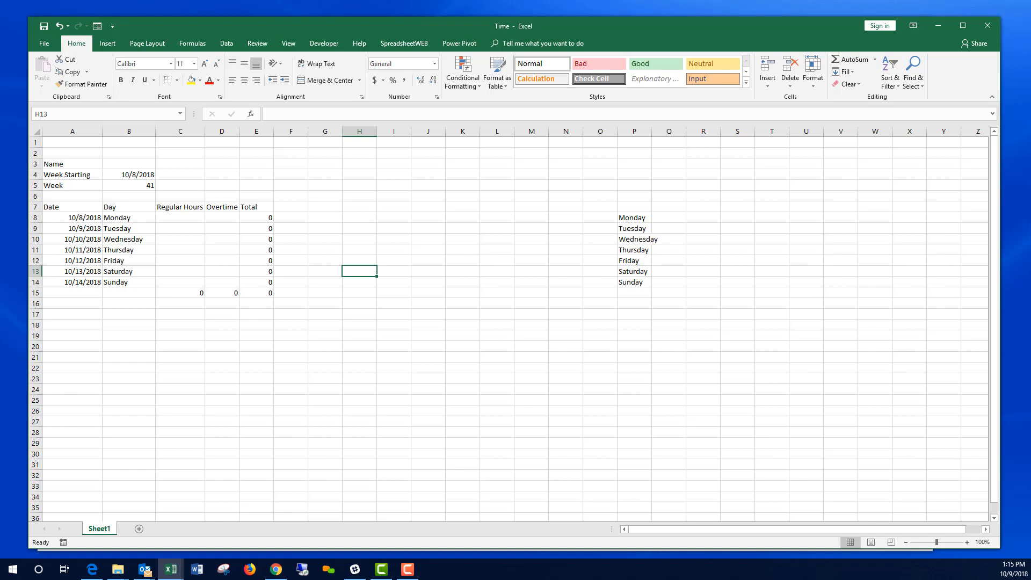
Step: Enter the labels Approver, Status and Notes in cells A17, A18 and A19
click(83, 315)
click(83, 314)
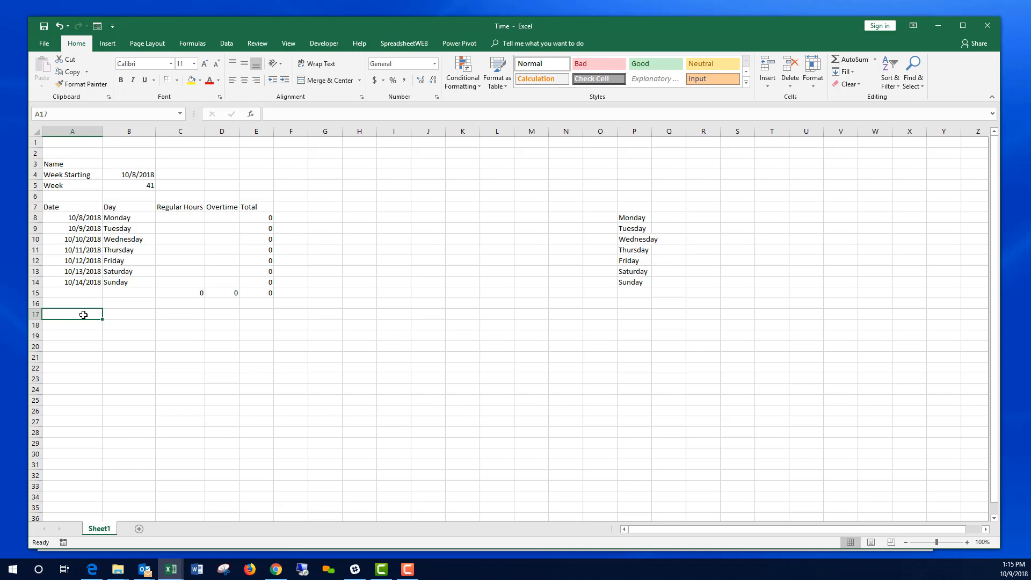
text(Approver)
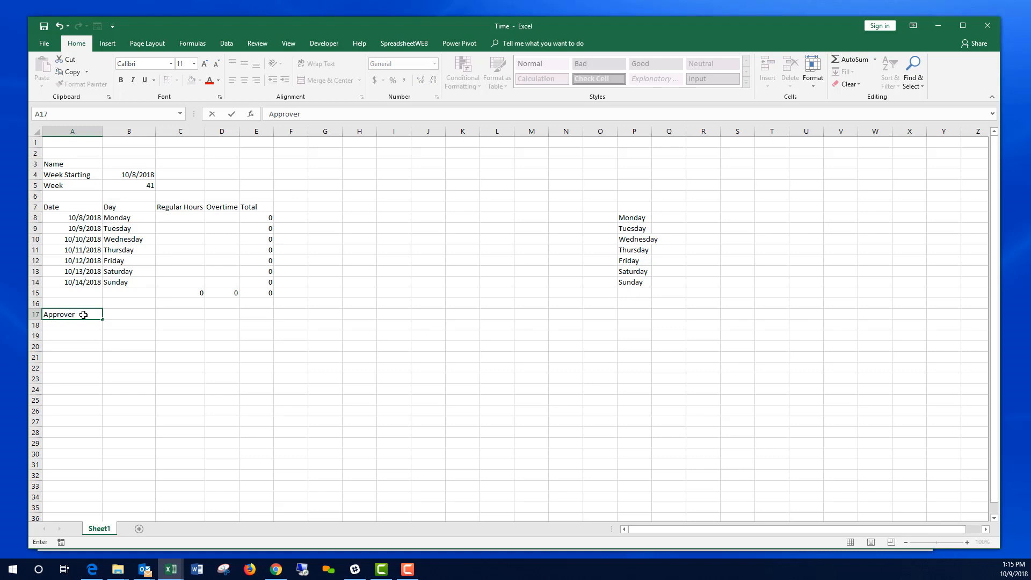
key(Return)
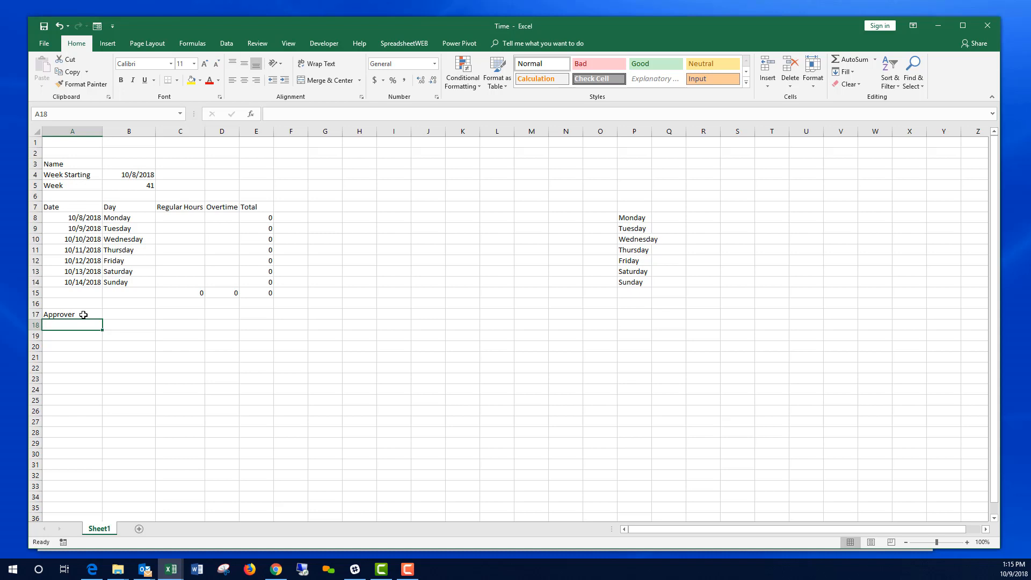
text(Status)
key(Return)
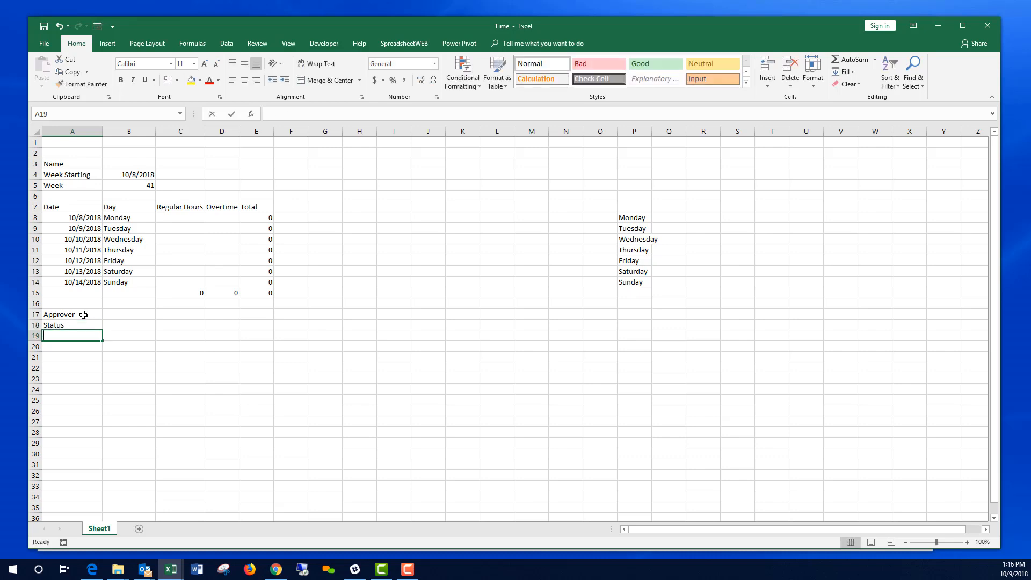
text(Notes)
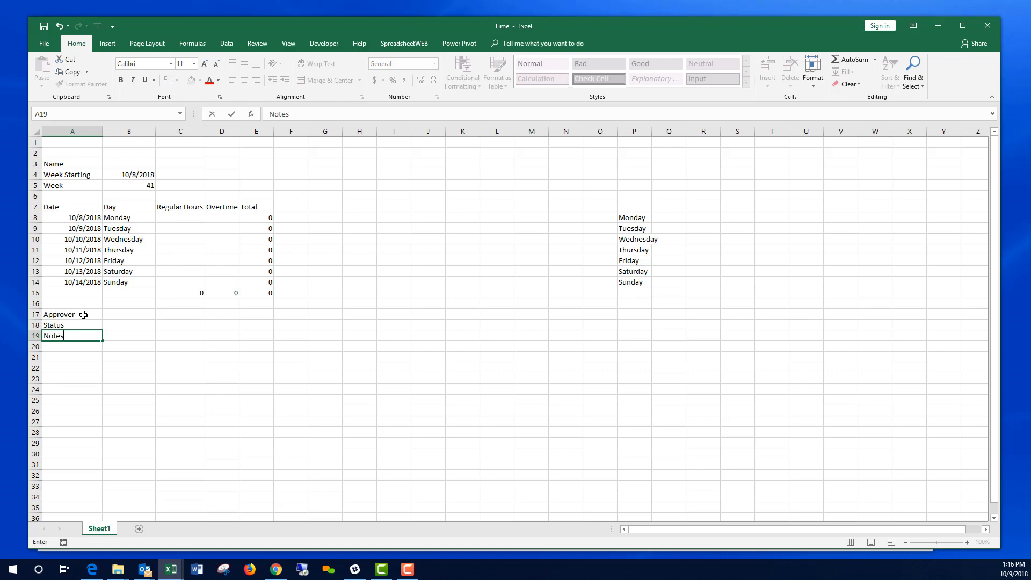
key(Return)
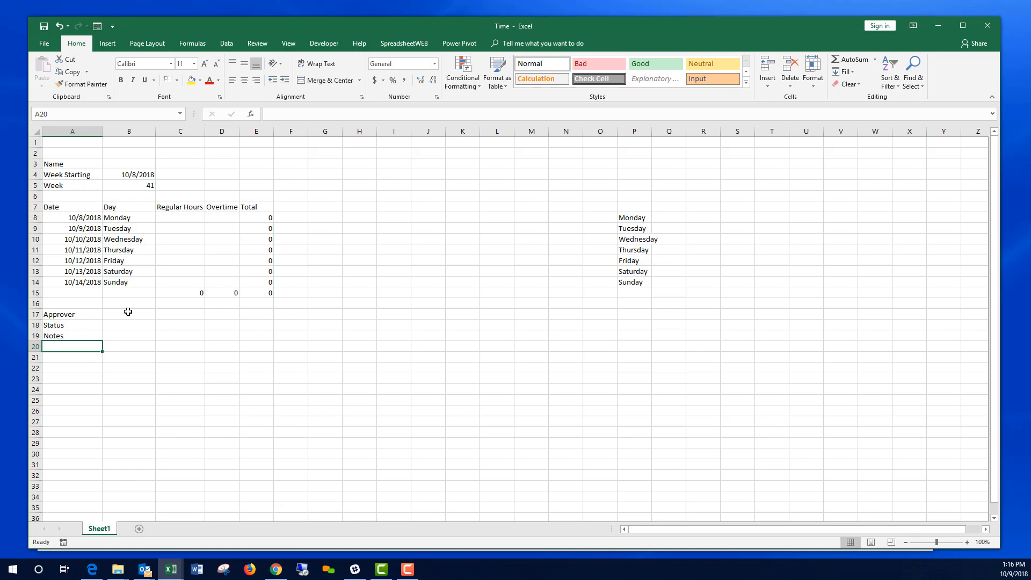
click(128, 312)
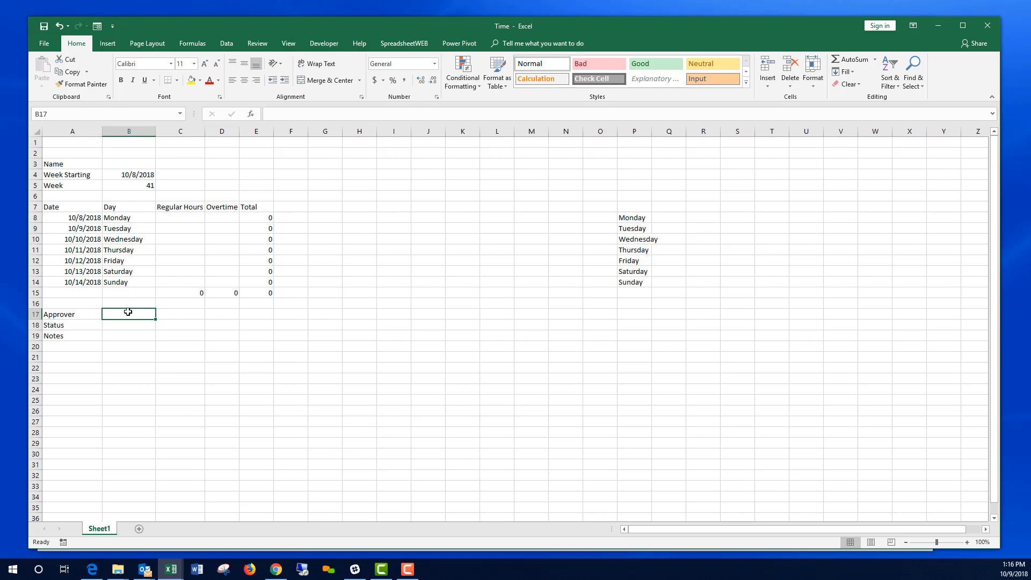
Step: Make B17 =CONCATENATE(SpreadsheetWebUserInfo("FirstName")," ",SpreadsheetWebUserInfo("LastName"))
text(=Spr)
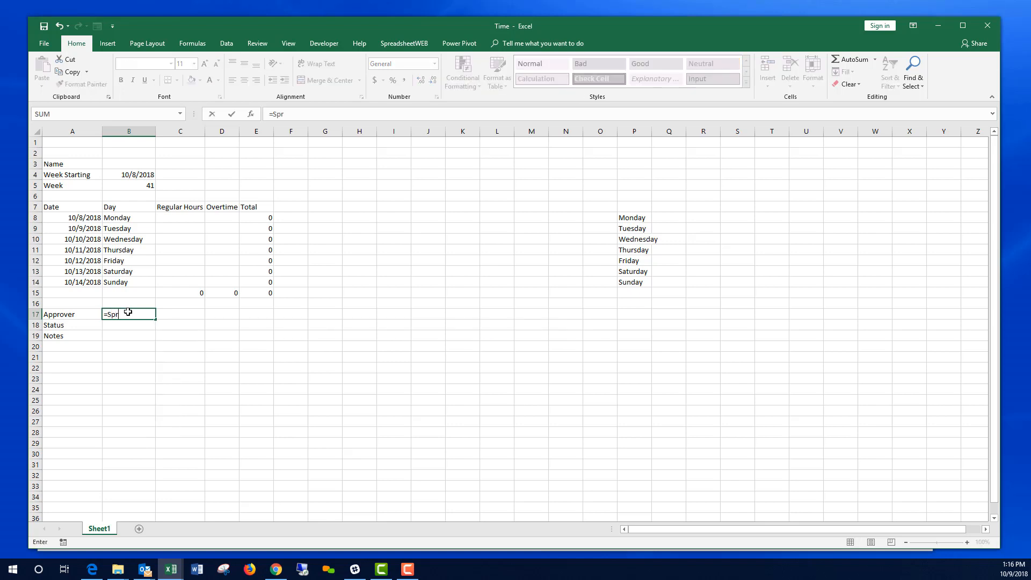
text(eadsheetWebUserI)
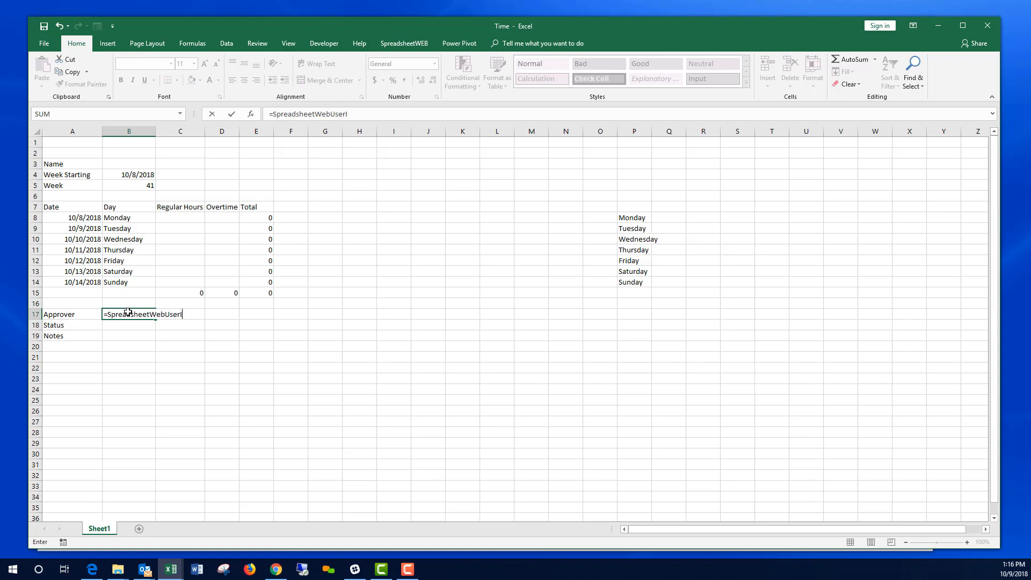
text(nfo(")
text(FirstName"))
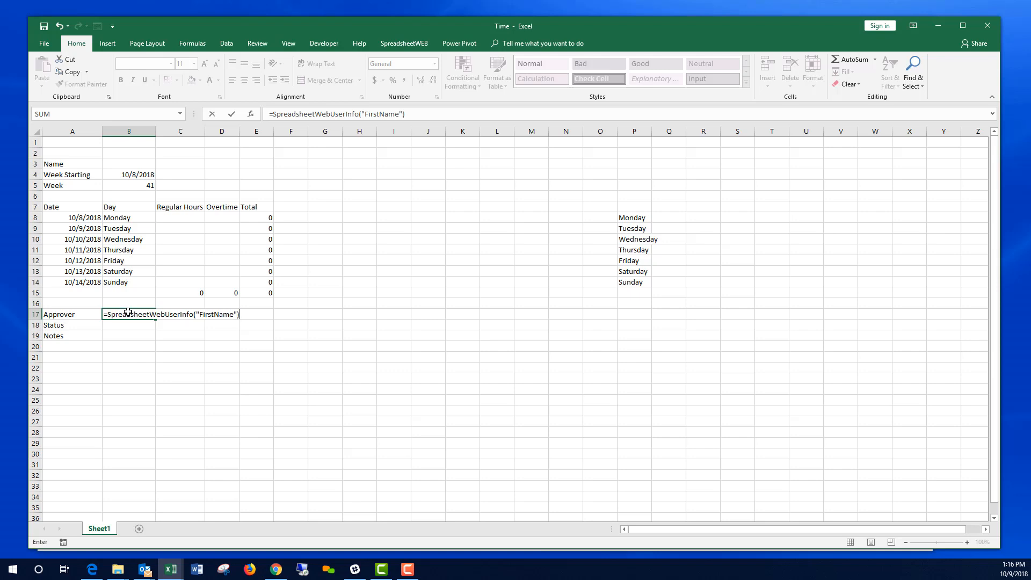
key(Return)
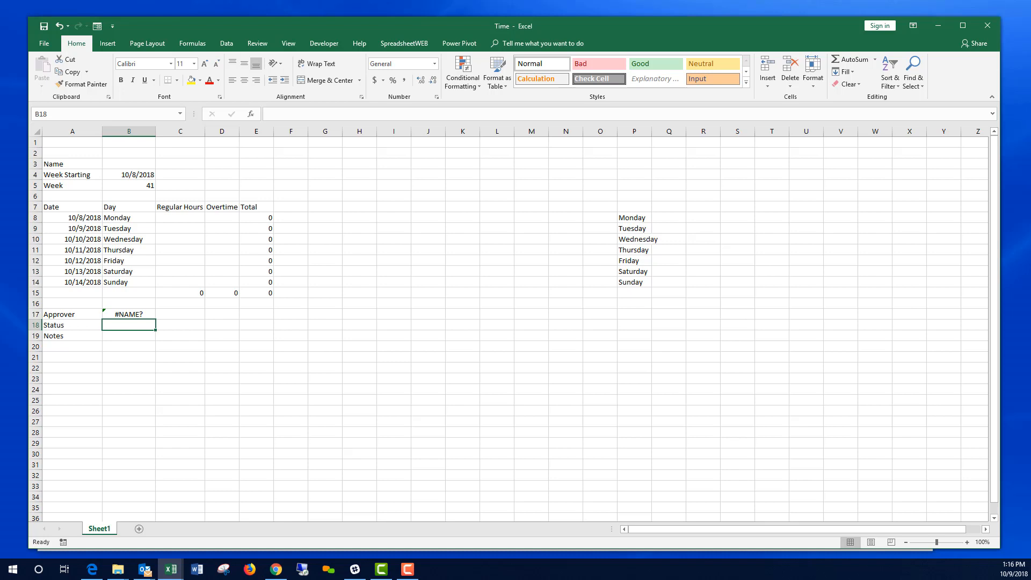
key(alt+Tab)
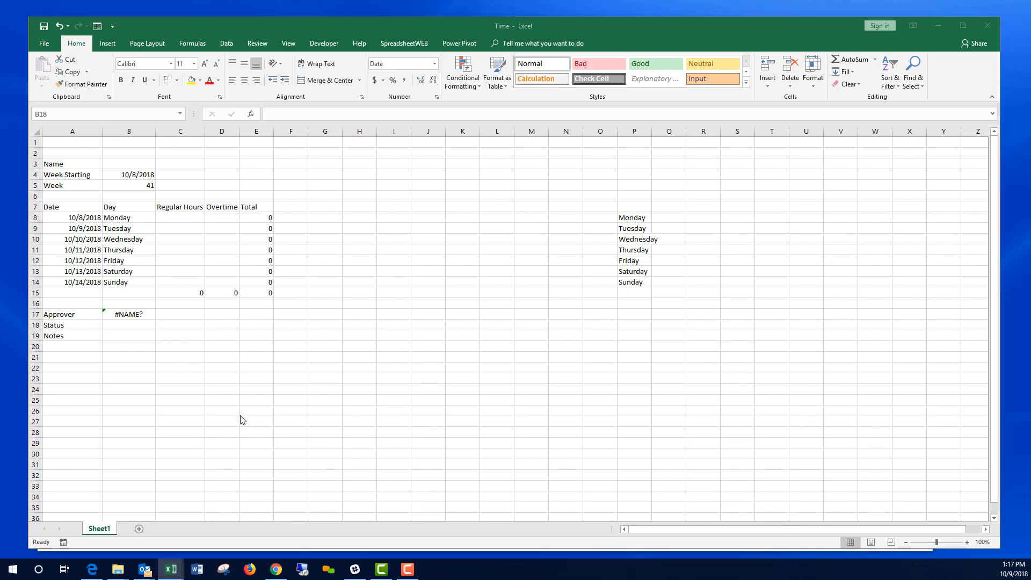
click(128, 318)
click(128, 314)
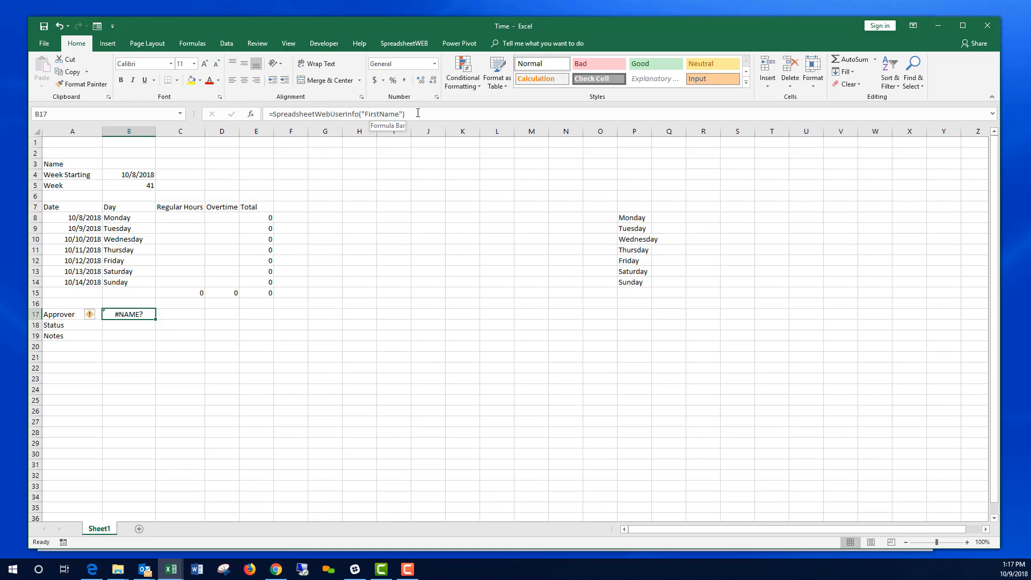
click(271, 114)
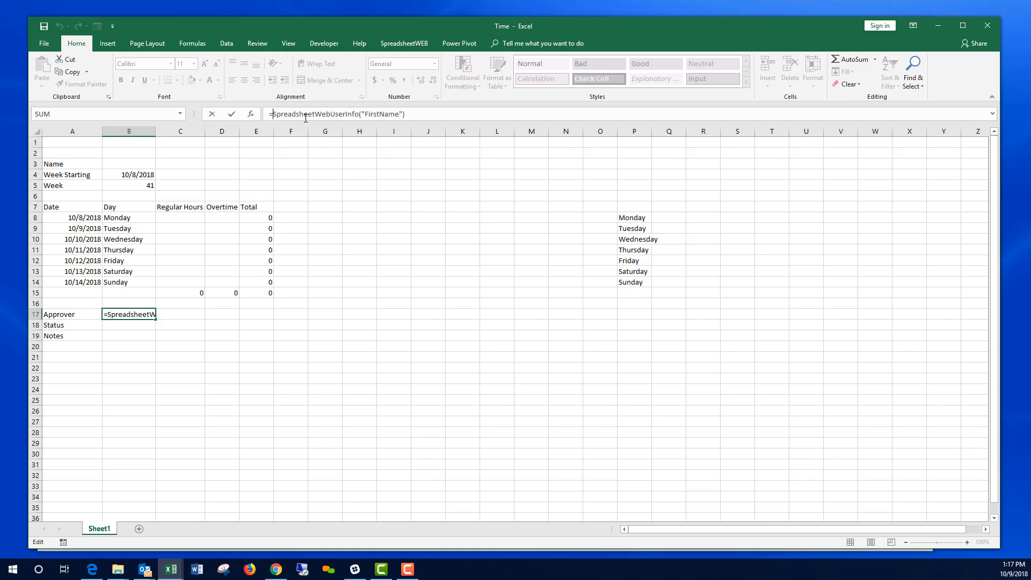
text(CONCATENATE)
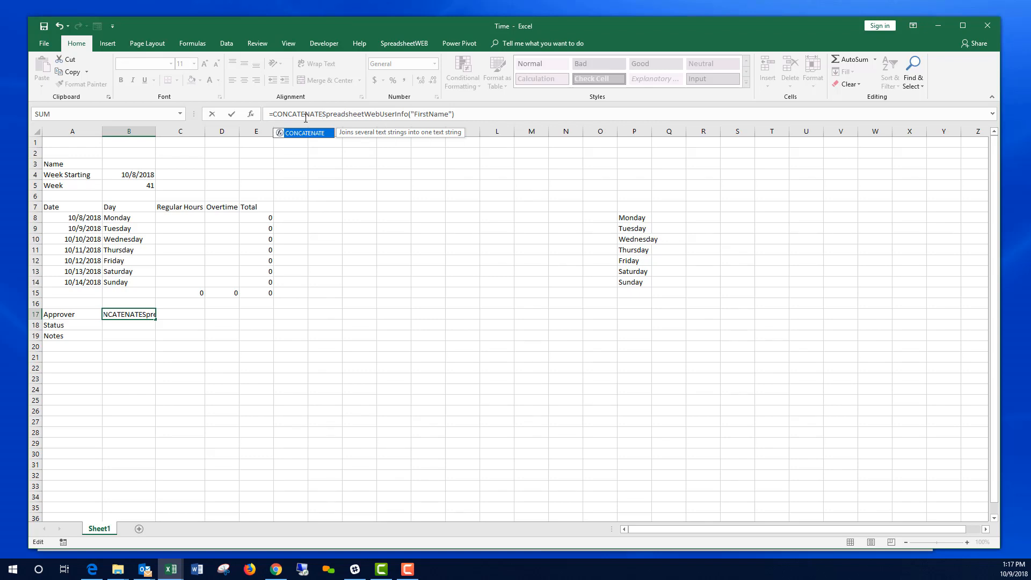
text(()
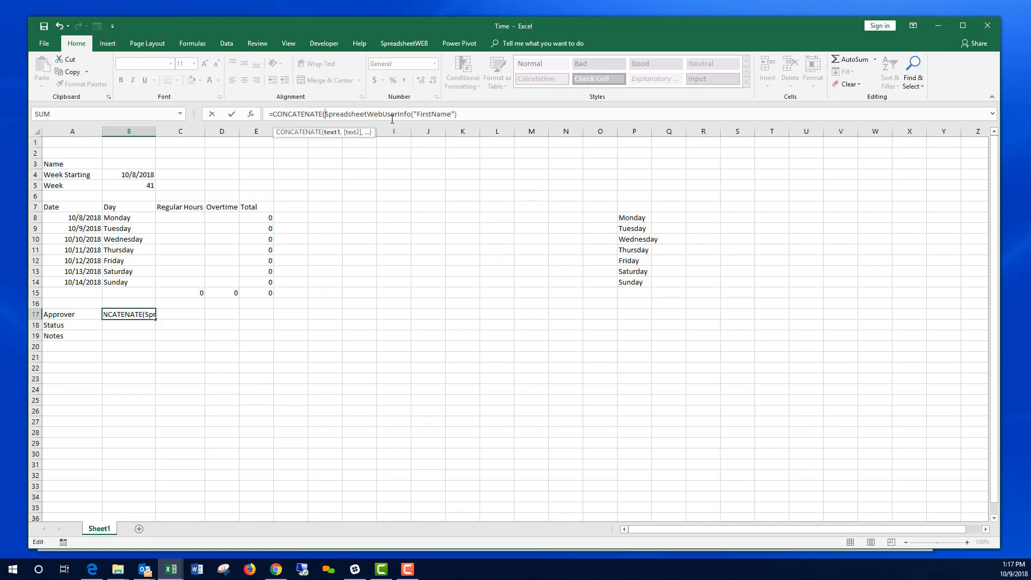
text(," ",)
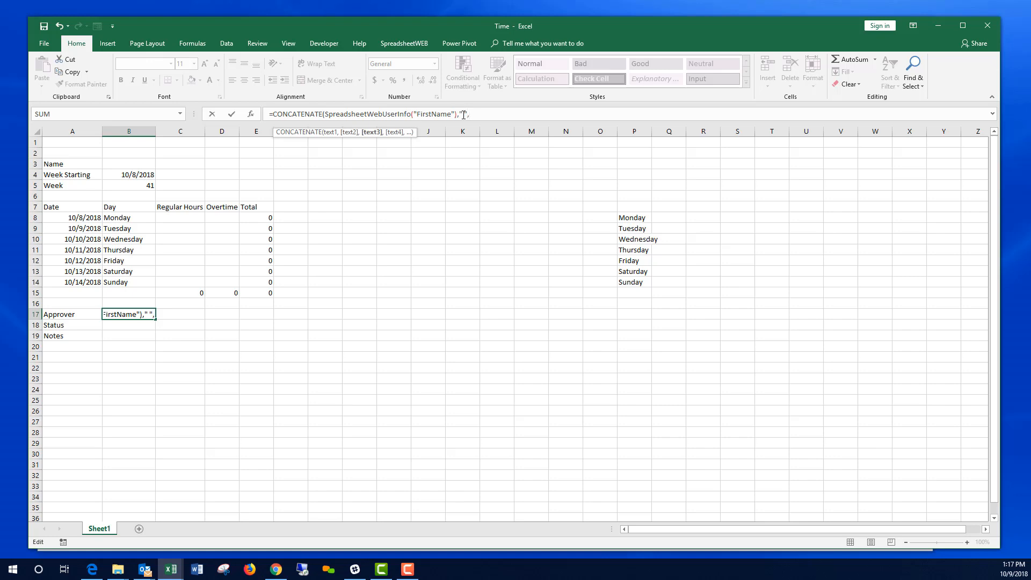
text(SpreadsheetWebUserInfo)
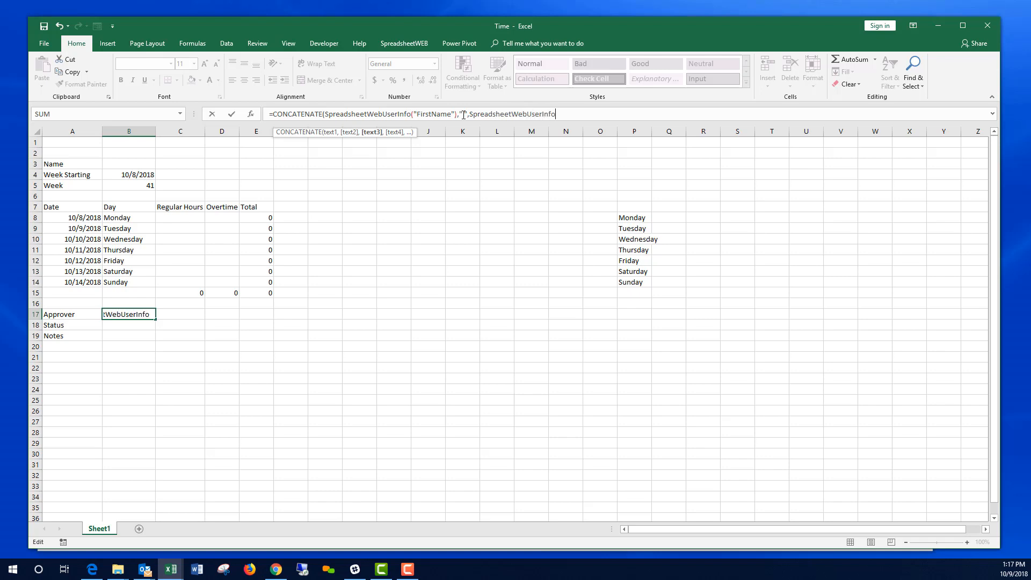
text(("LastName")))
key(Return)
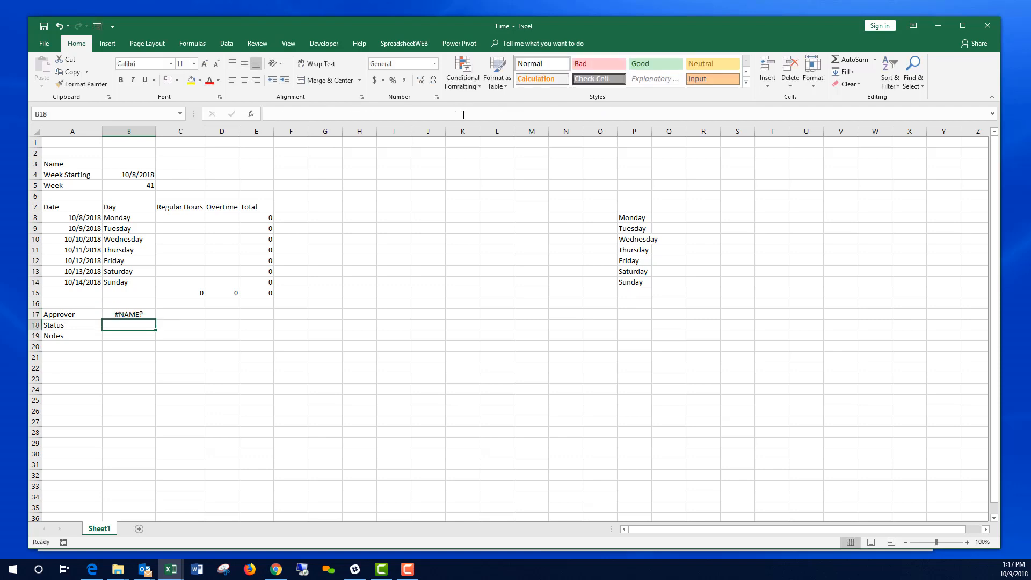
Step: Name cell B17 Approver and cell B18 Status using the Name Box
key(Up)
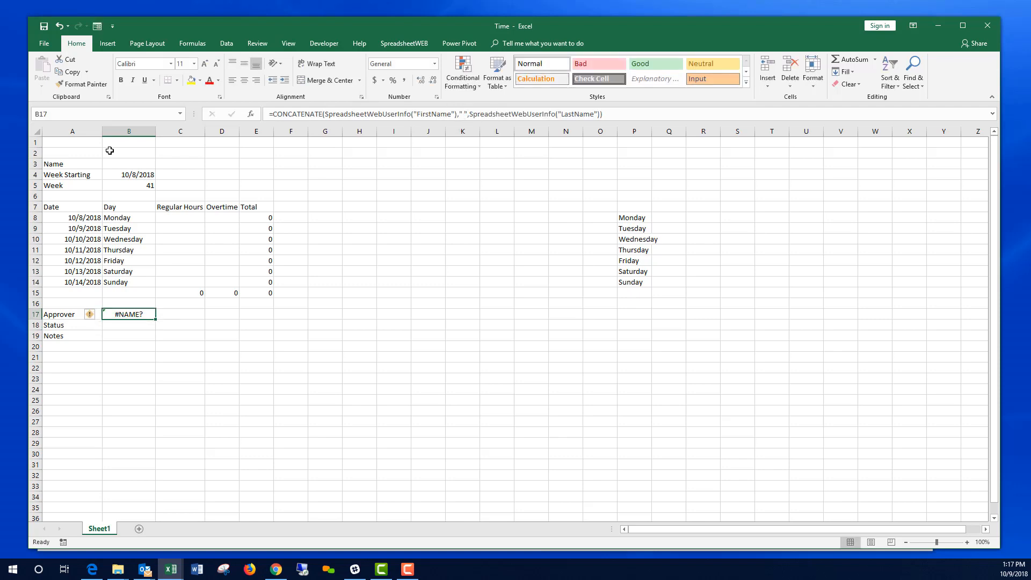
click(58, 115)
text(Approver)
key(Return)
key(Down)
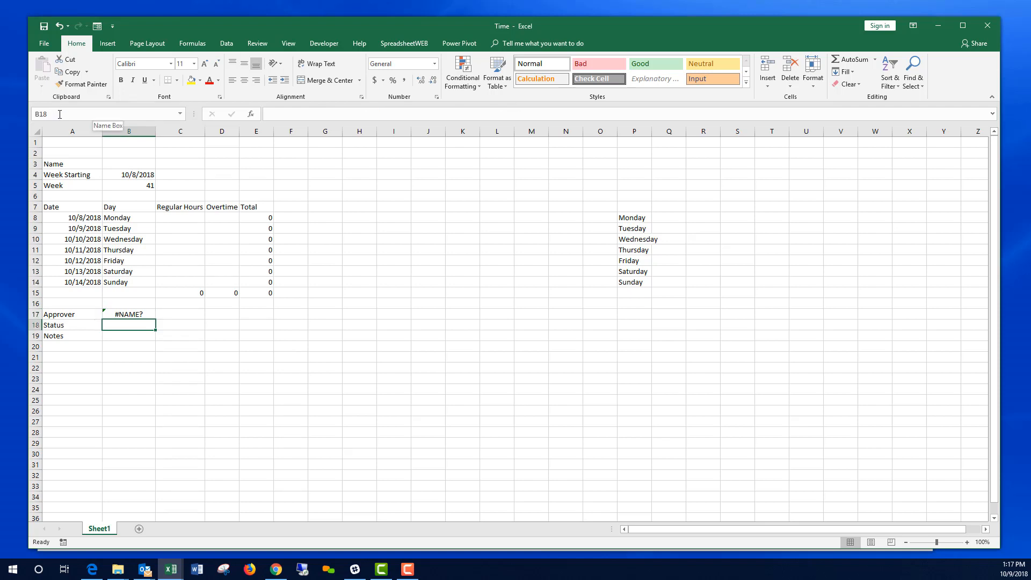
click(61, 115)
text(Status)
key(Return)
key(Down)
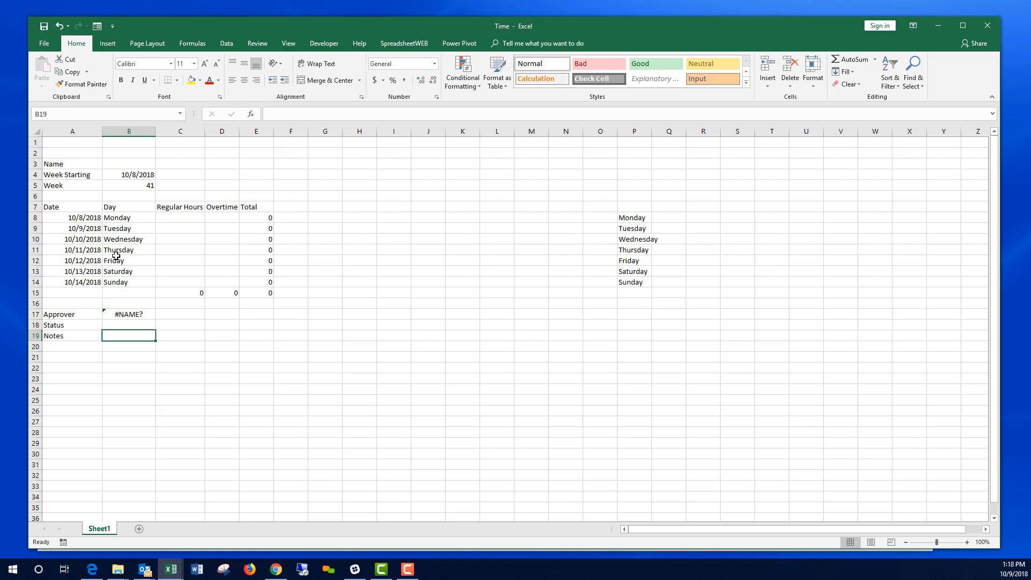
click(129, 324)
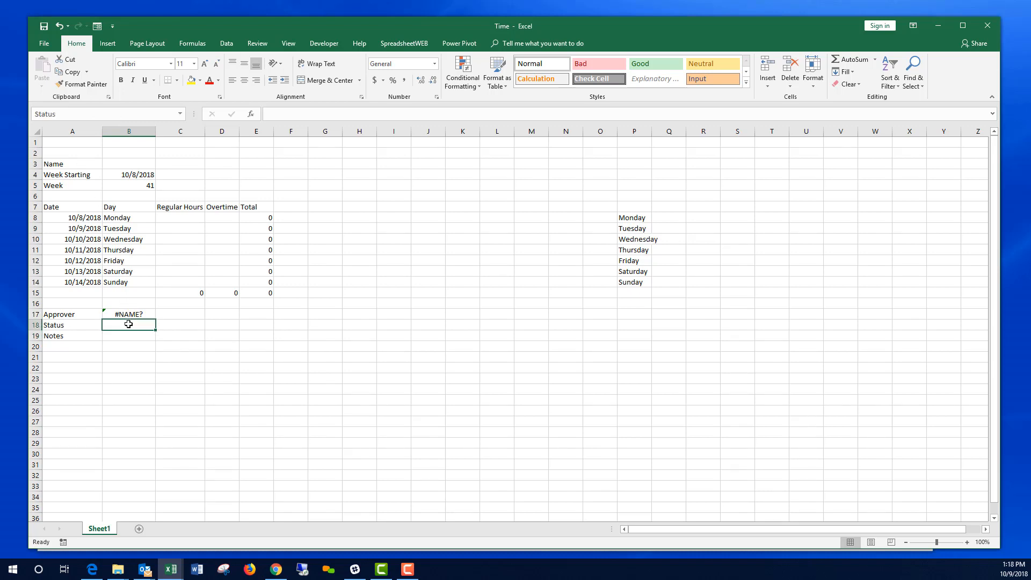
Step: Type Pending, Approved and Denied into Q8, Q9 and Q10
click(676, 219)
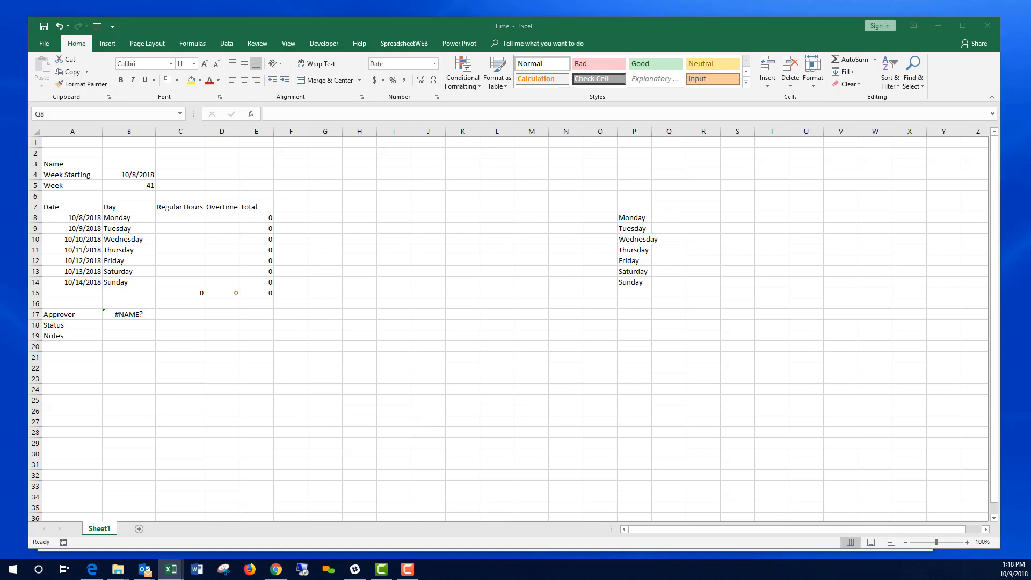
click(675, 218)
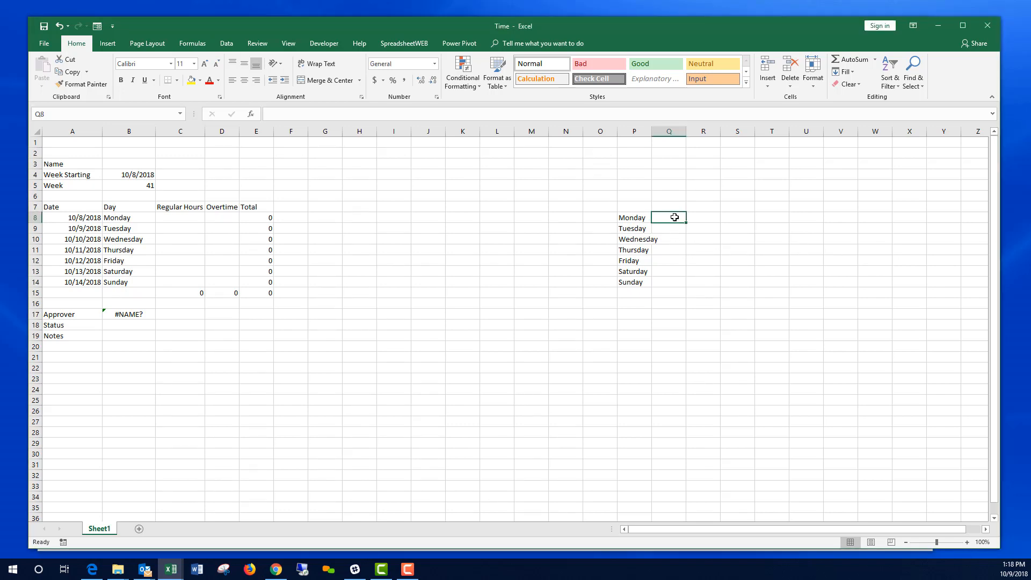
text(Pending)
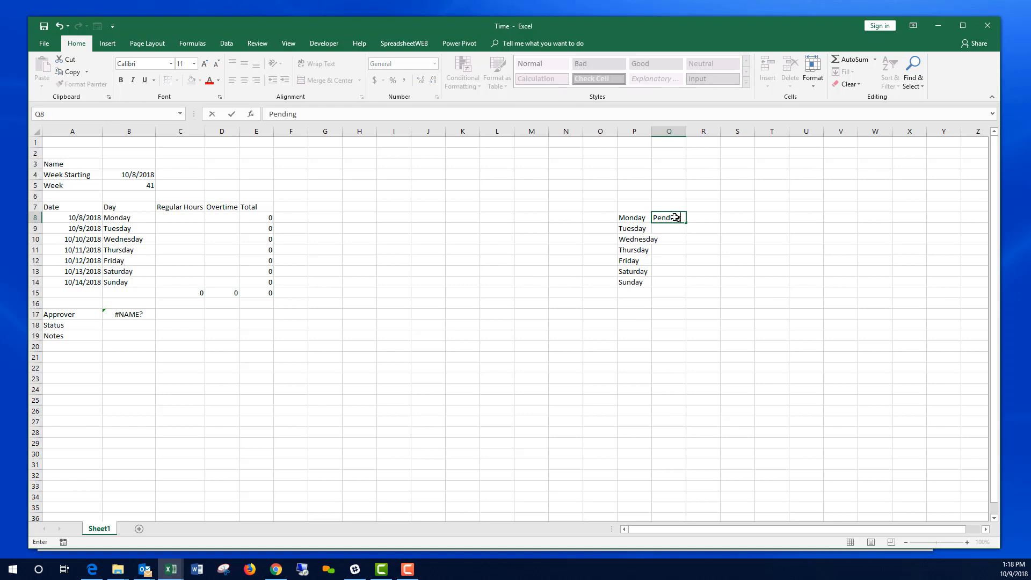
key(Return)
text(Approved)
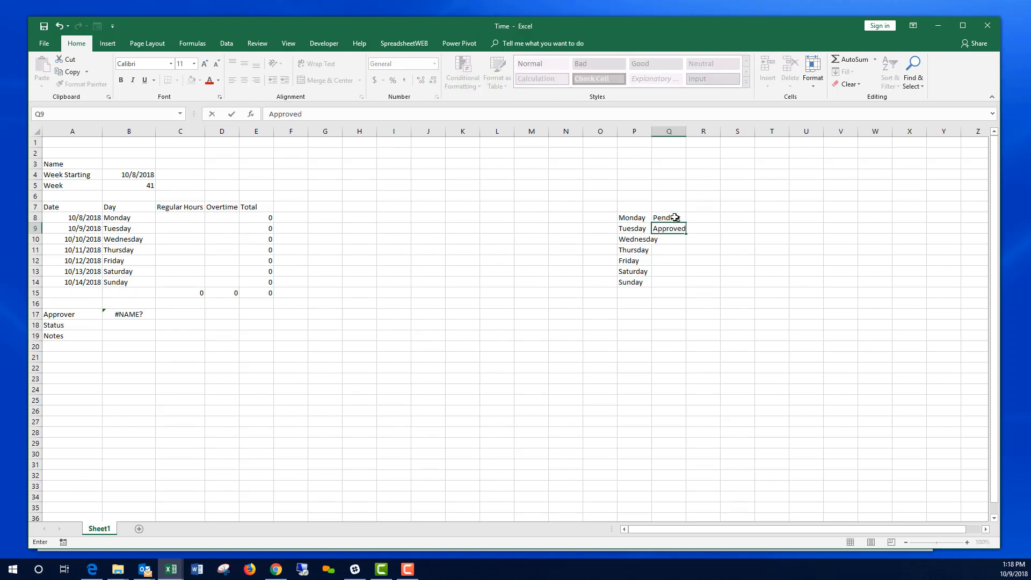
key(Return)
text(Denied)
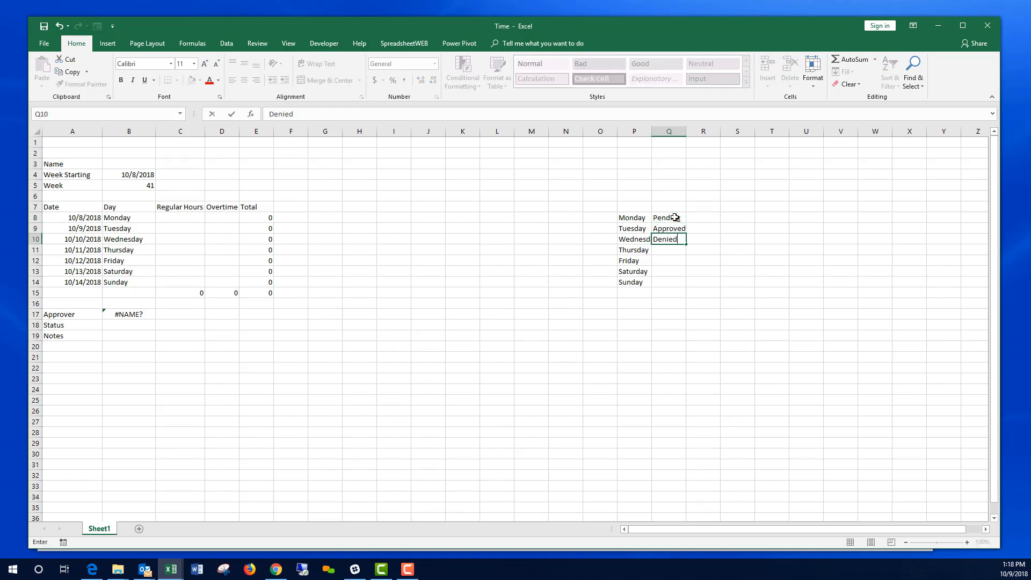
key(Return)
Step: Name the range Q8:Q10 listStatus
drag(675, 218, 663, 239)
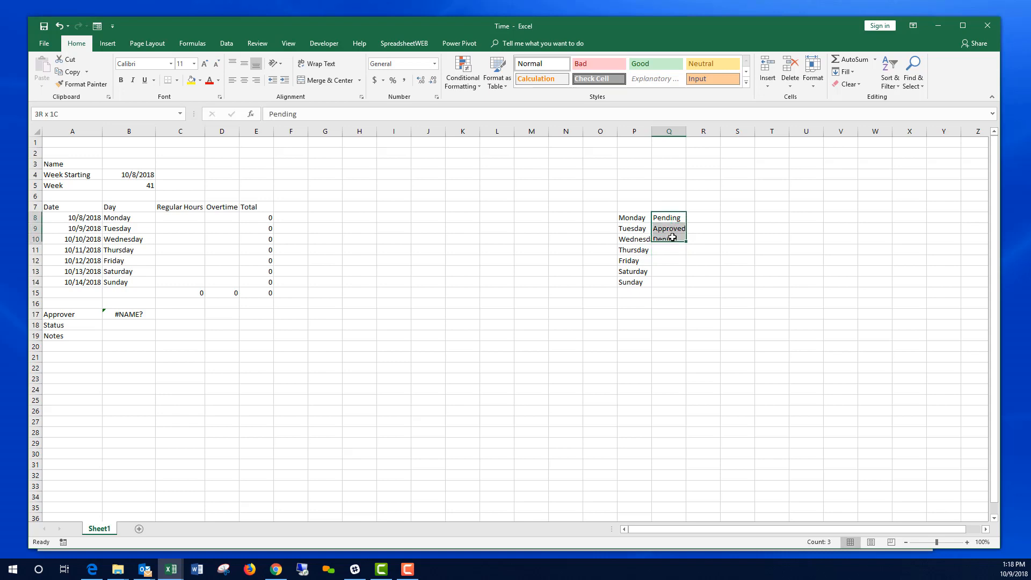
click(77, 114)
text(listStatus)
key(Return)
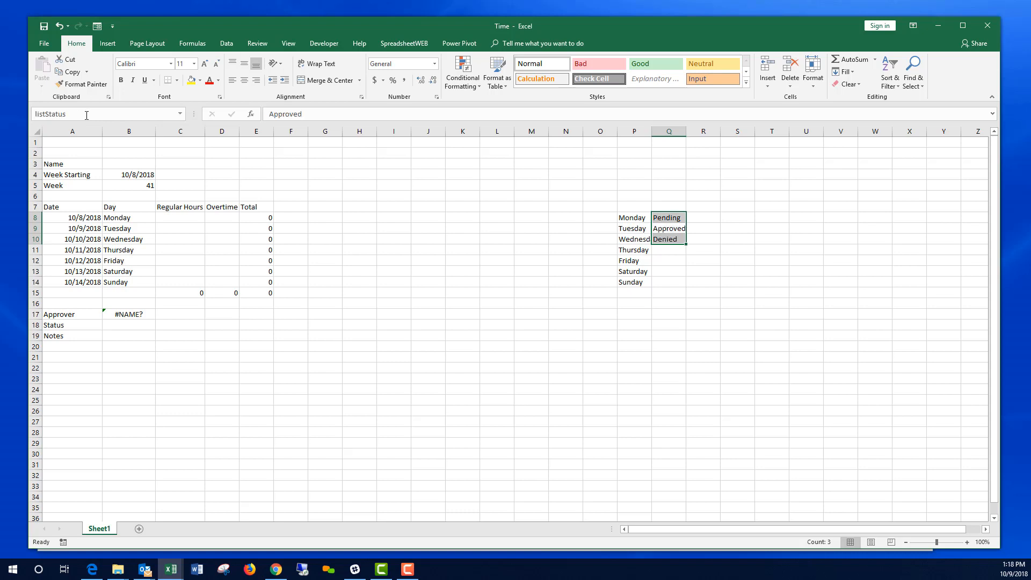
click(126, 326)
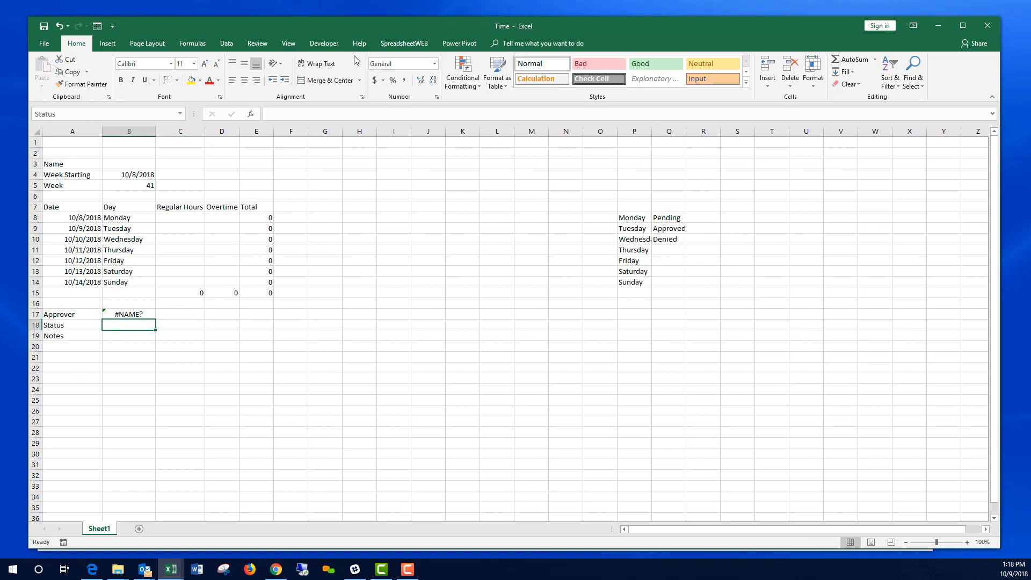
Step: Add List data validation to B18 with Q8:Q10 as the source
click(226, 43)
click(569, 91)
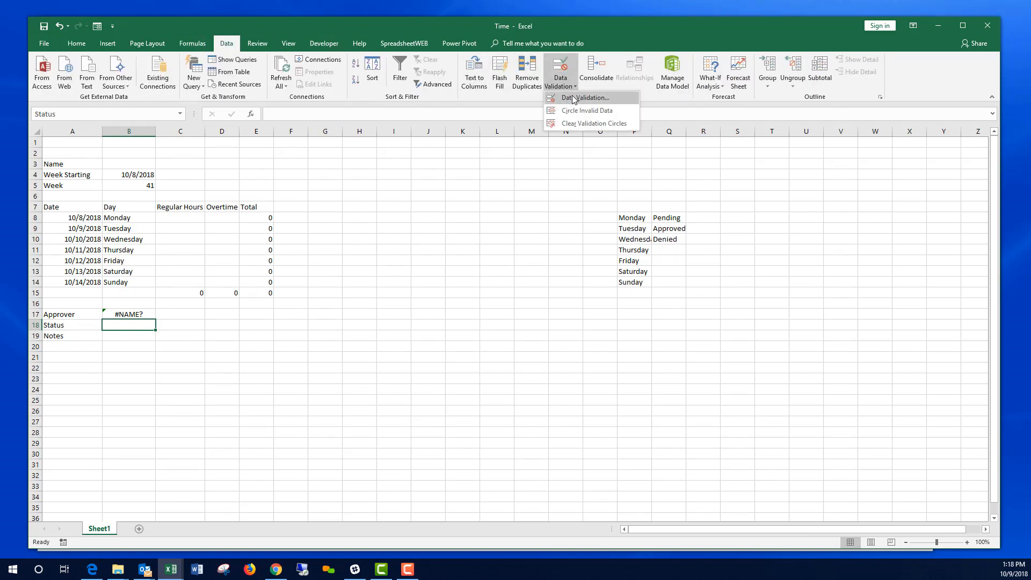
click(591, 95)
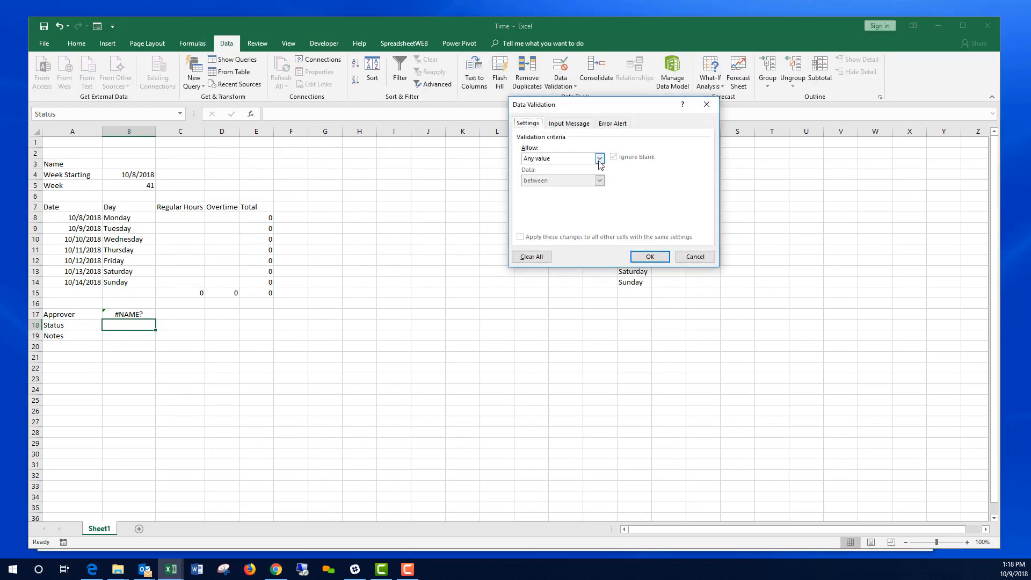
click(599, 159)
click(559, 191)
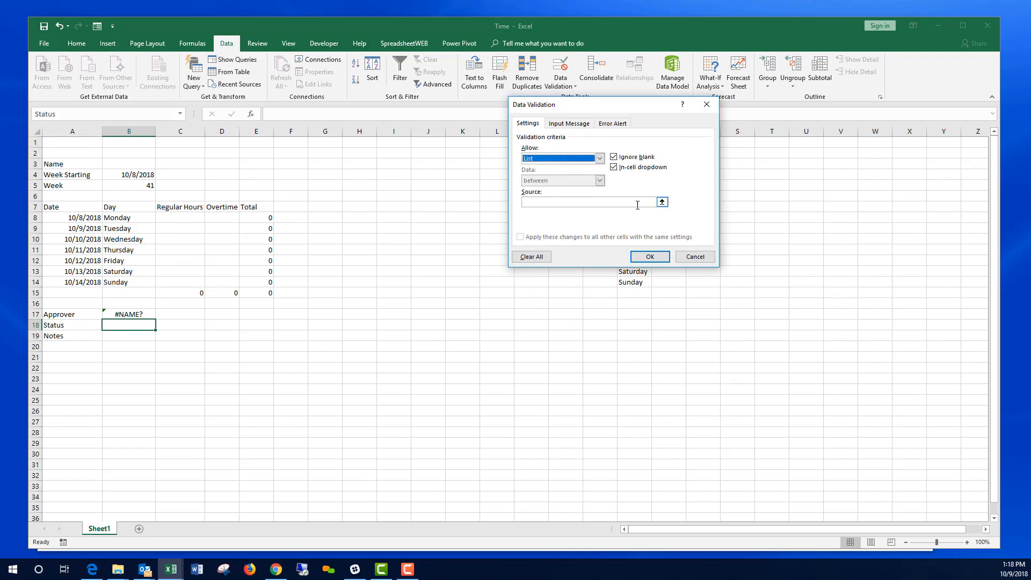
click(662, 202)
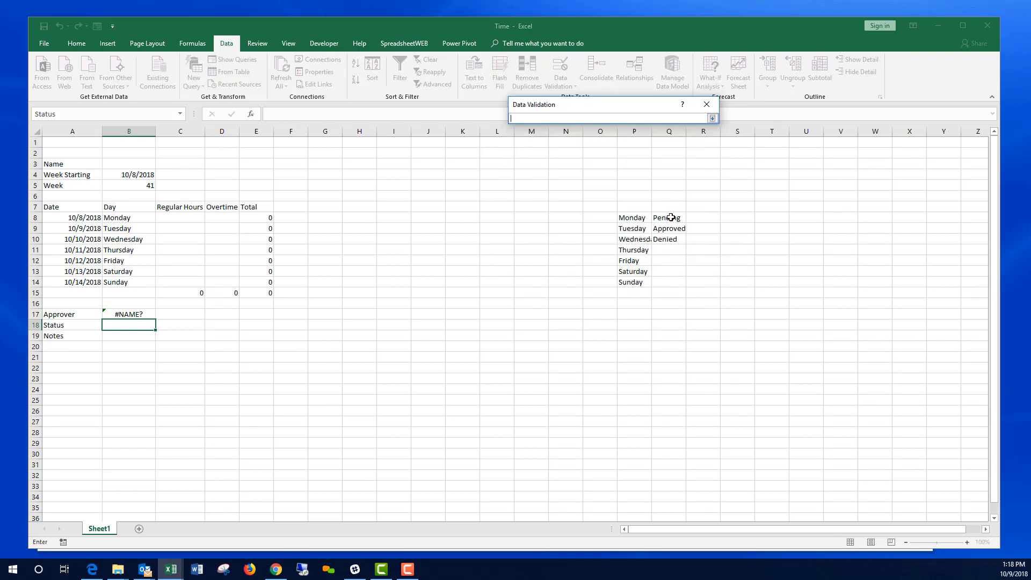
drag(670, 217, 670, 236)
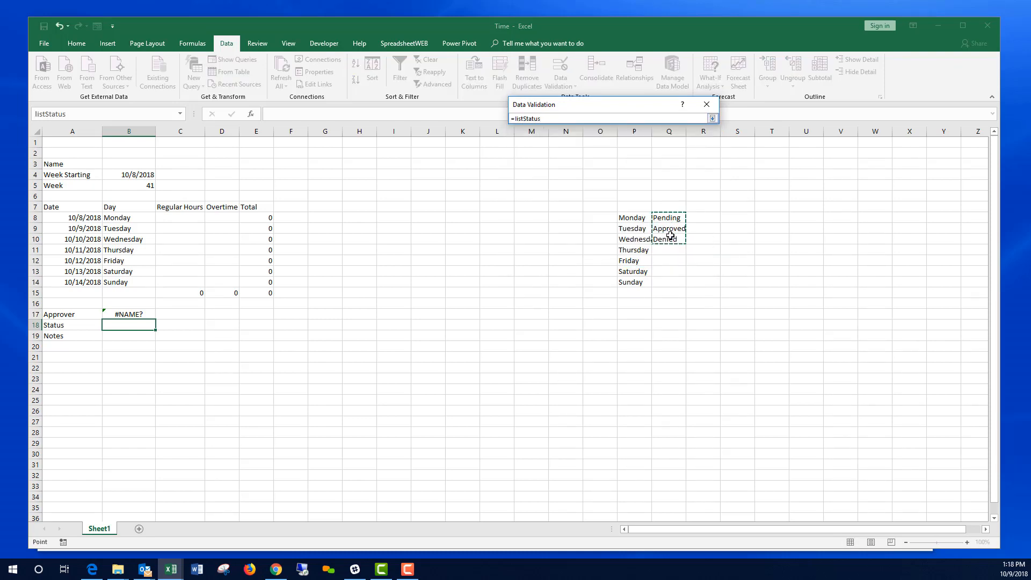
key(Return)
click(650, 256)
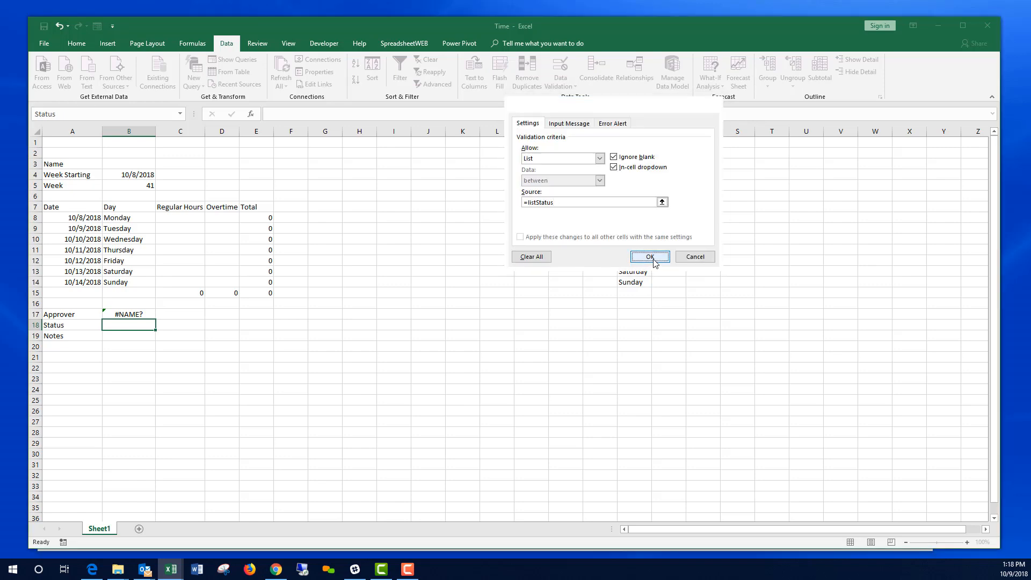
Step: Choose Pending from B18's status dropdown
click(160, 324)
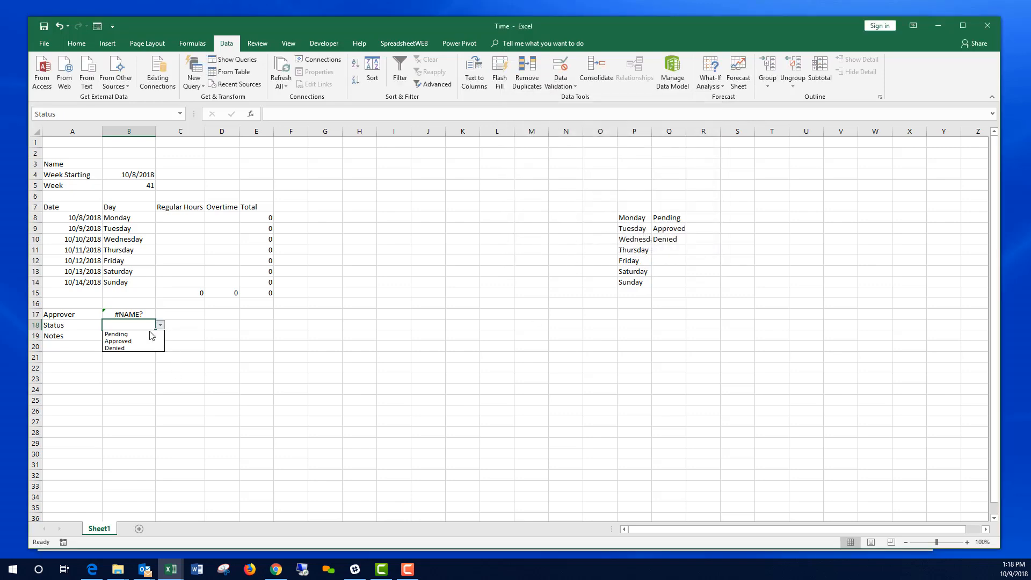
click(129, 334)
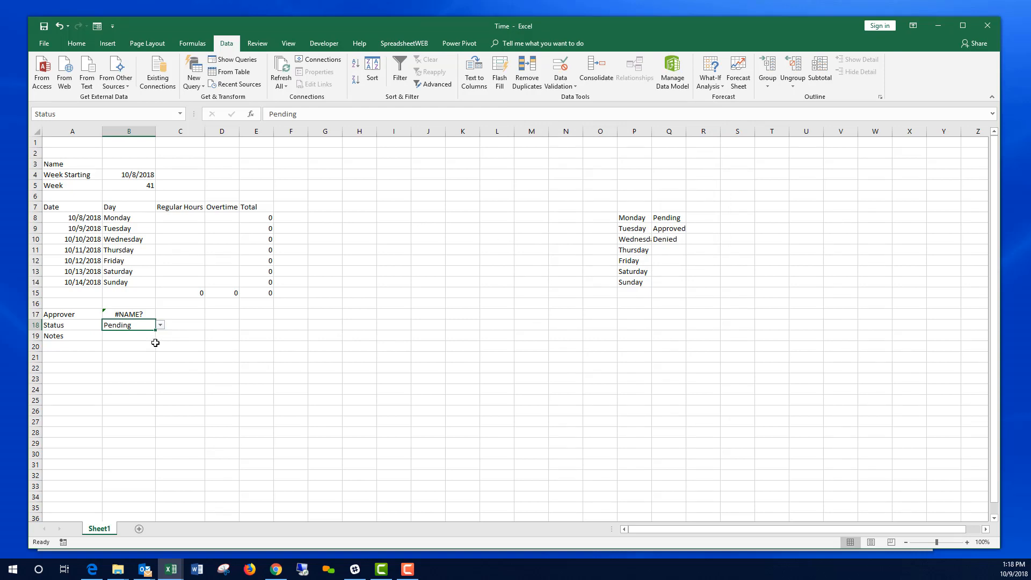
click(140, 337)
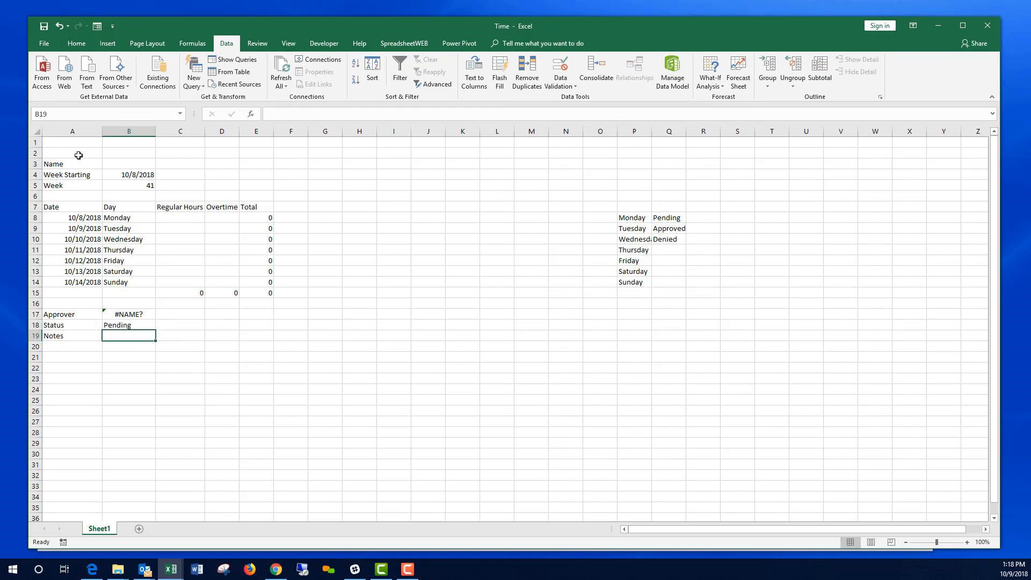
Step: Name cell B19 Notes
click(64, 113)
text(NMo)
key(BackSpace)
key(BackSpace)
text(otes)
key(Return)
key(Return)
key(Return)
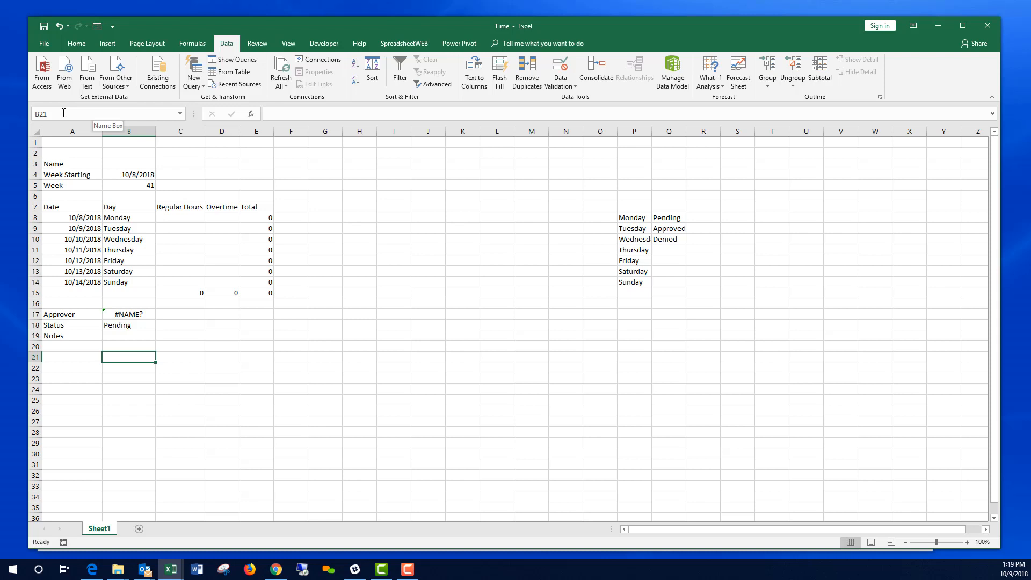
Step: Add a User Role label in A21 with =SpreadsheetWebUserInfo("Role") in B21
key(Left)
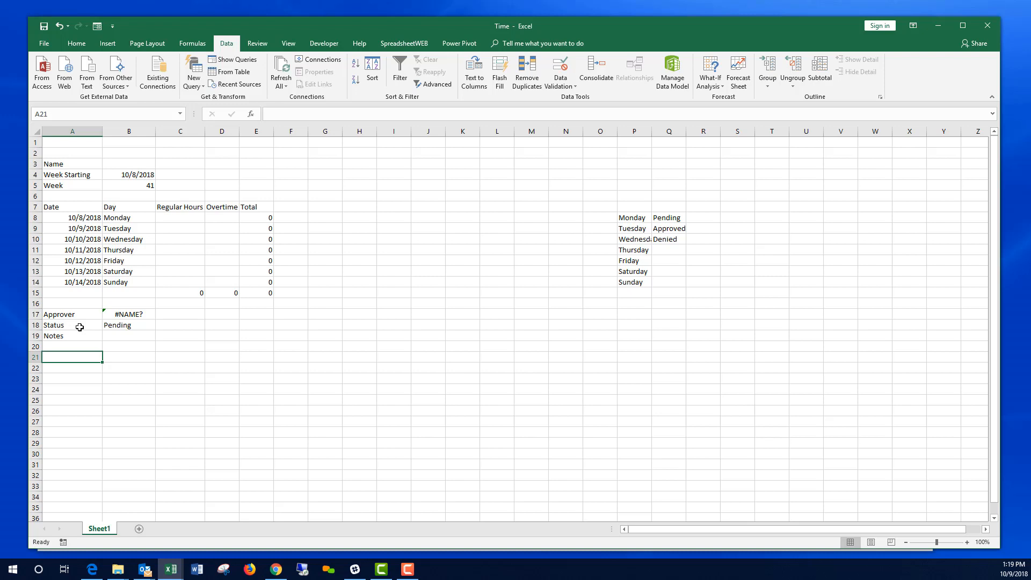
text(User)
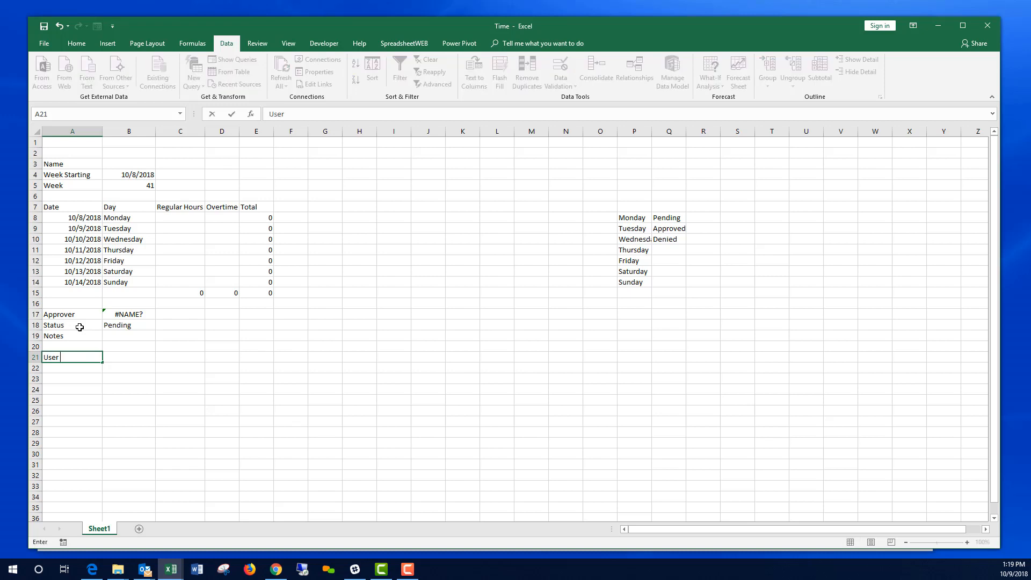
text( Role)
key(Return)
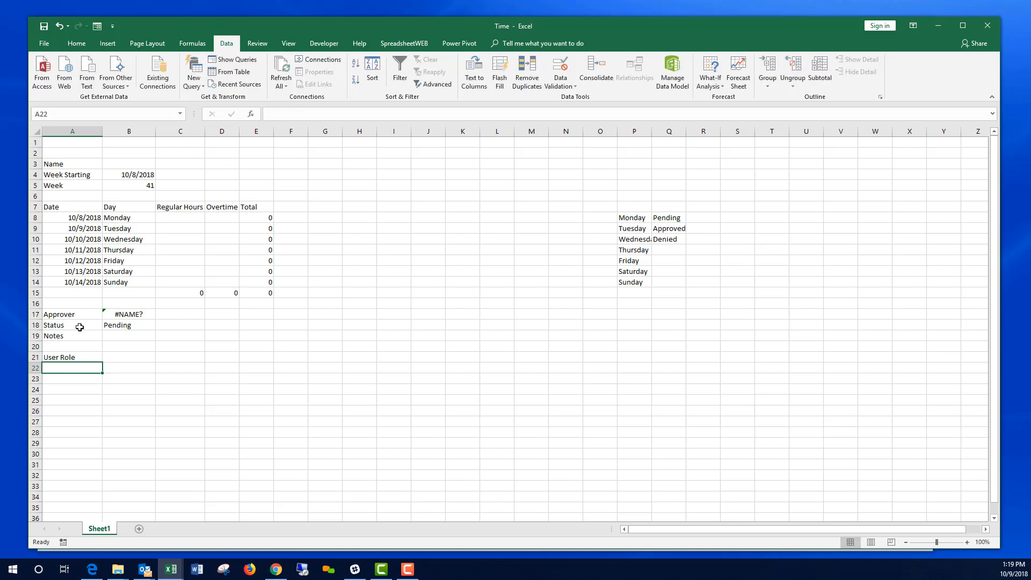
key(Up)
key(Right)
text(=)
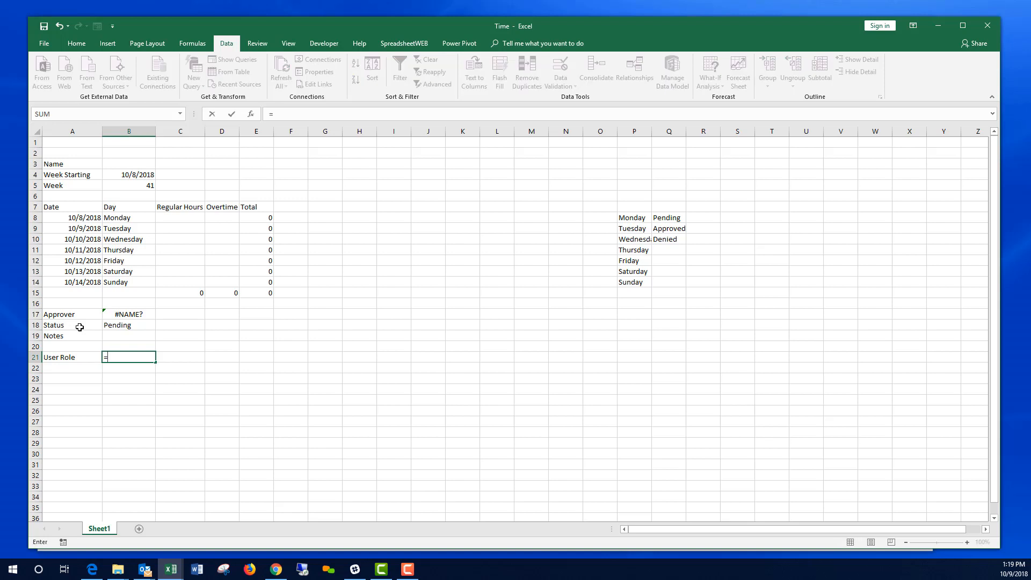
text(SpreadsheetWebUserInfo)
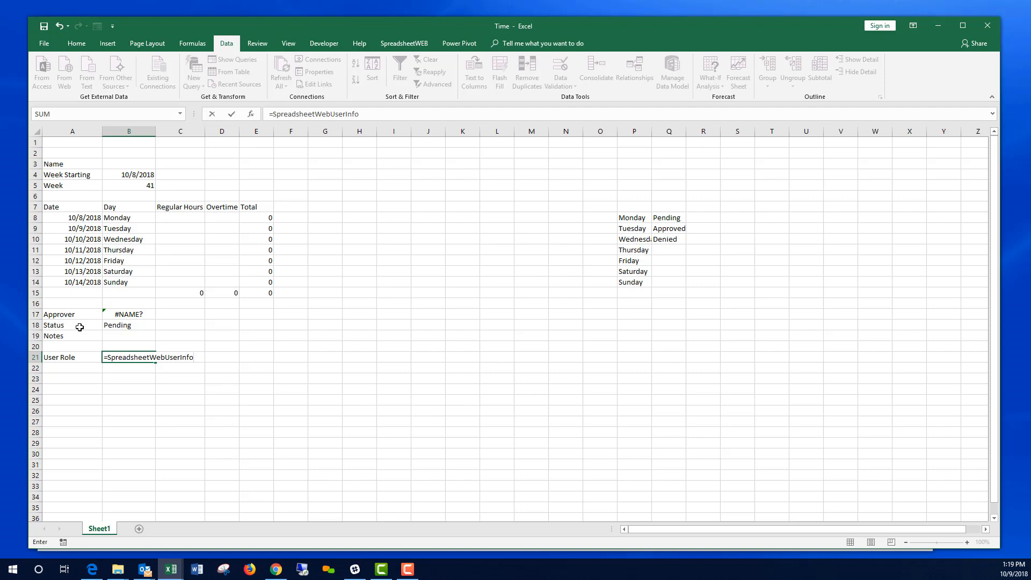
text(("Role"))
key(Return)
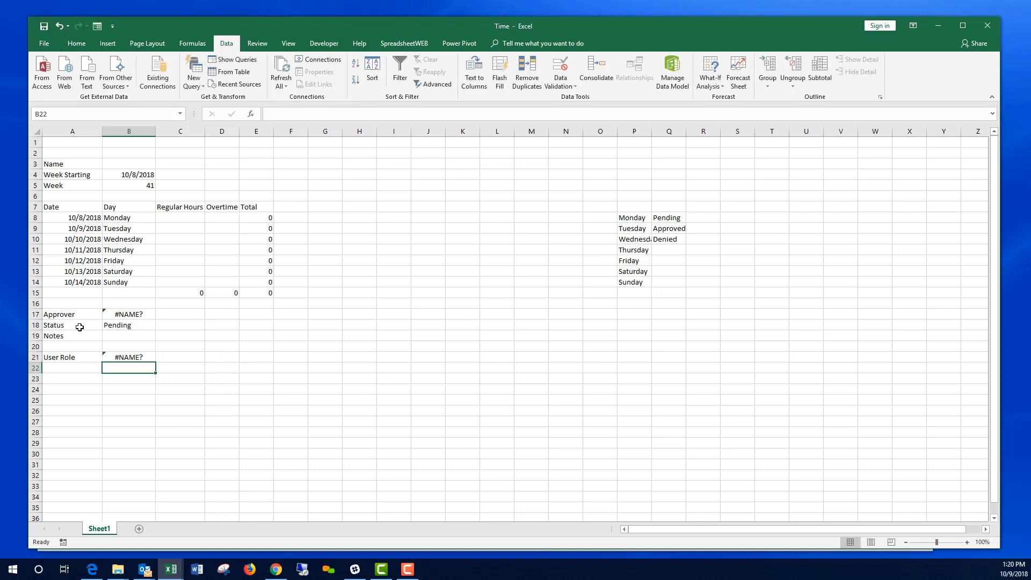
Step: Name cell B21 UserInfo
click(121, 357)
click(62, 112)
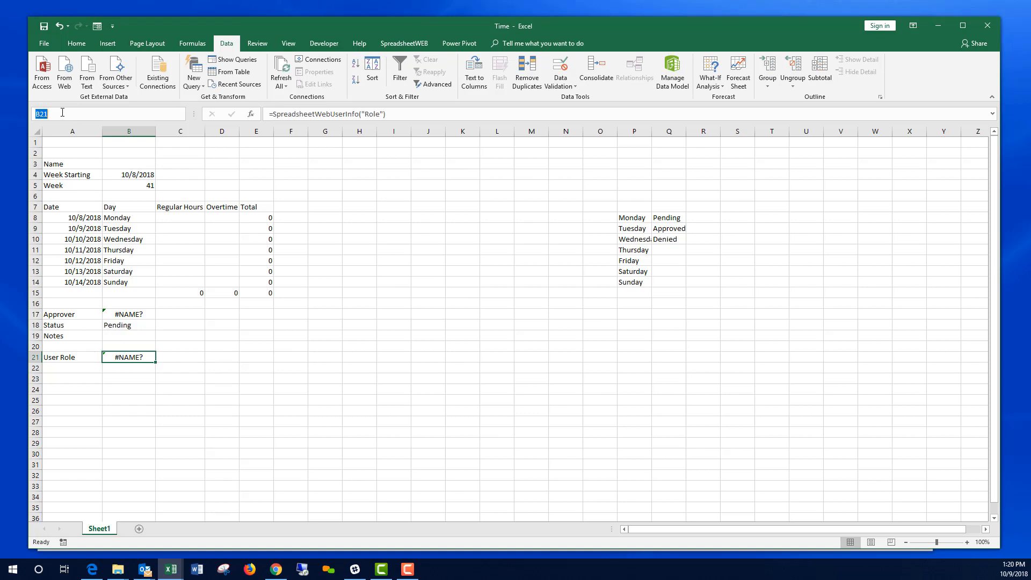
text(UserInfo)
key(Return)
key(Return)
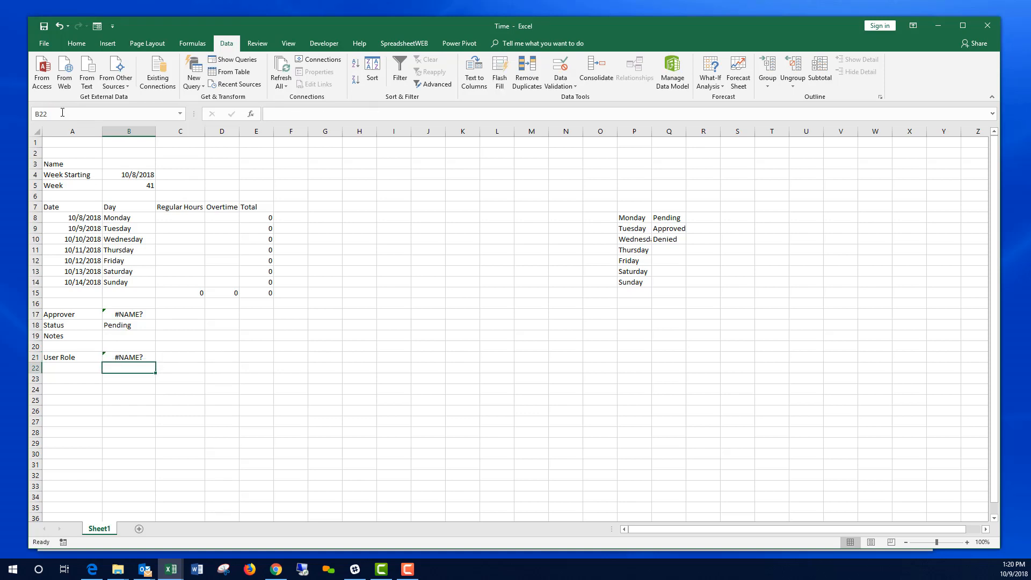
key(Left)
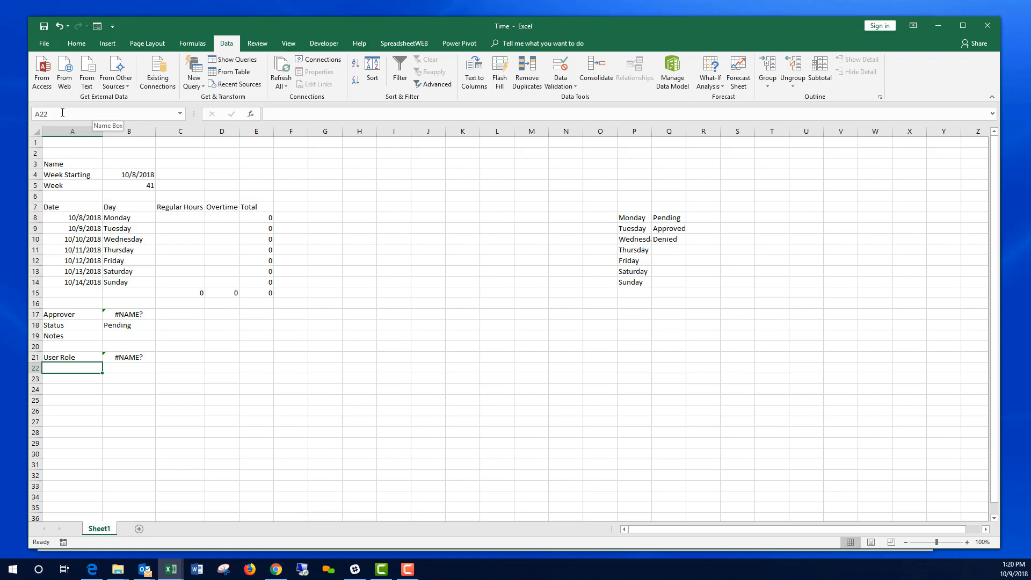
Step: Add the label 'is Approver' in A22
text(is Approver)
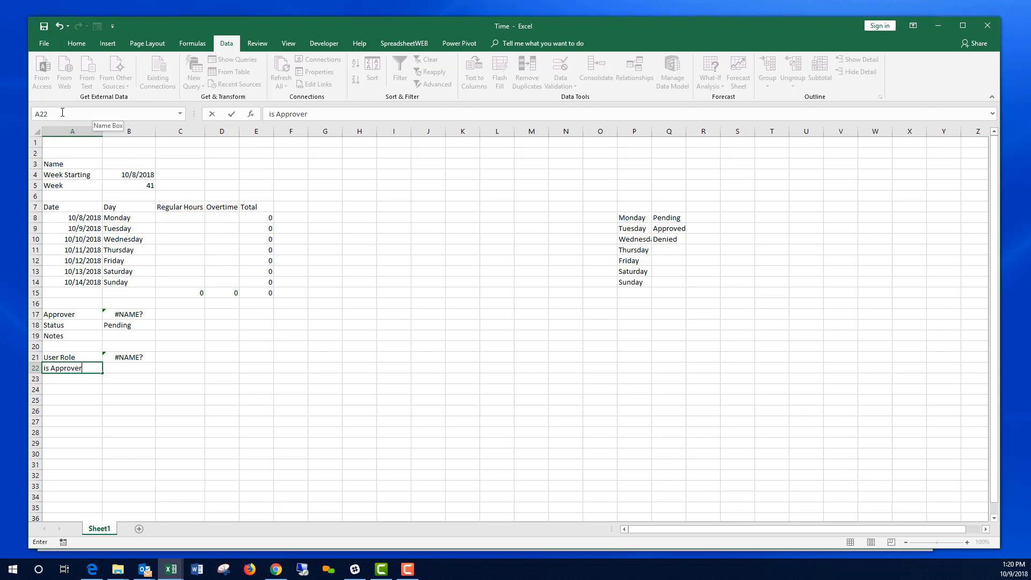
key(Return)
key(Up)
key(Right)
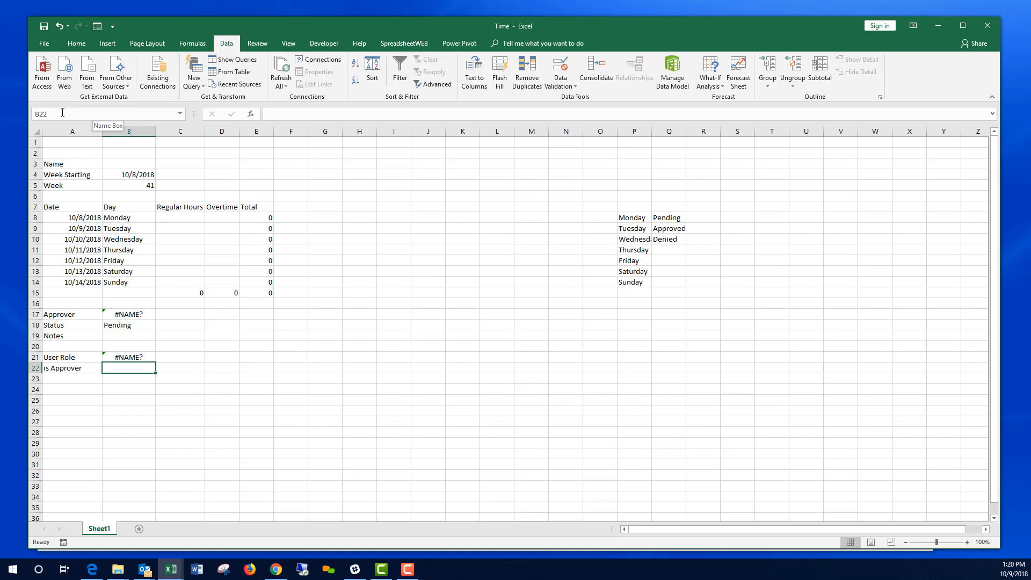
Step: Enter =IF(UserRole="Admin",TRUE,FALSE) in B22
text(IF)
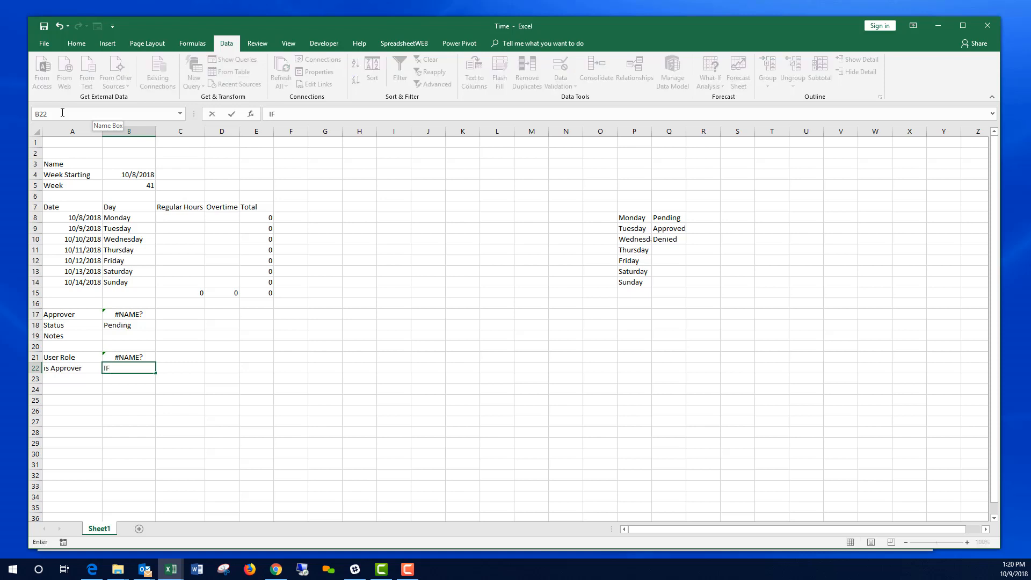
key(BackSpace)
key(BackSpace)
text(=IF()
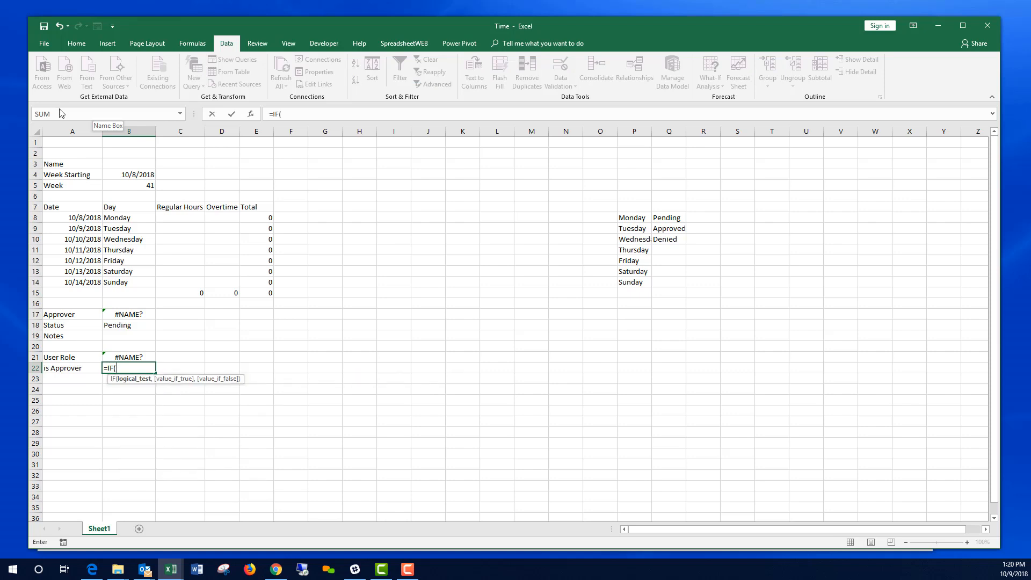
text(UserRole=")
text(Admin")
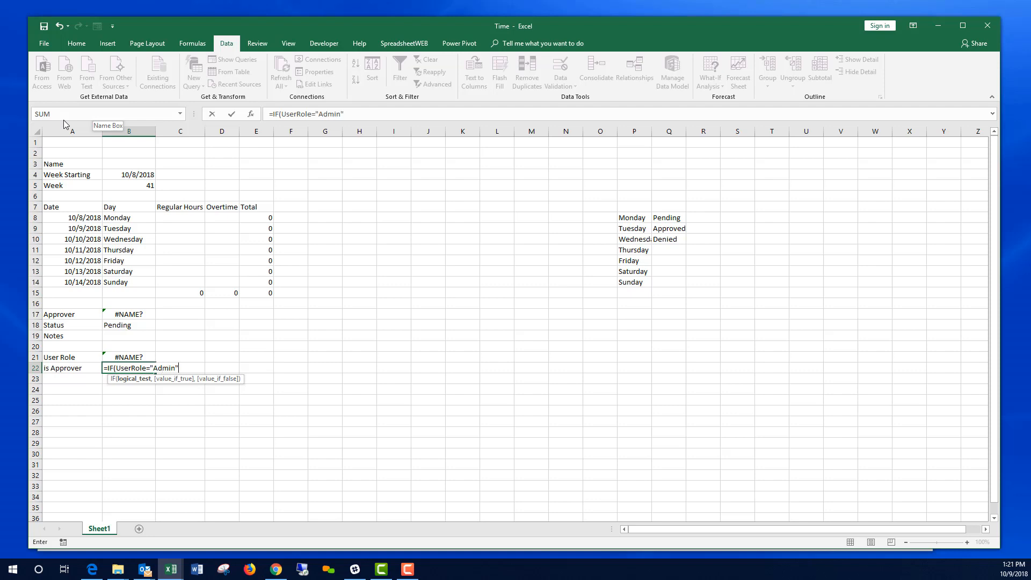
text(,TRUE)
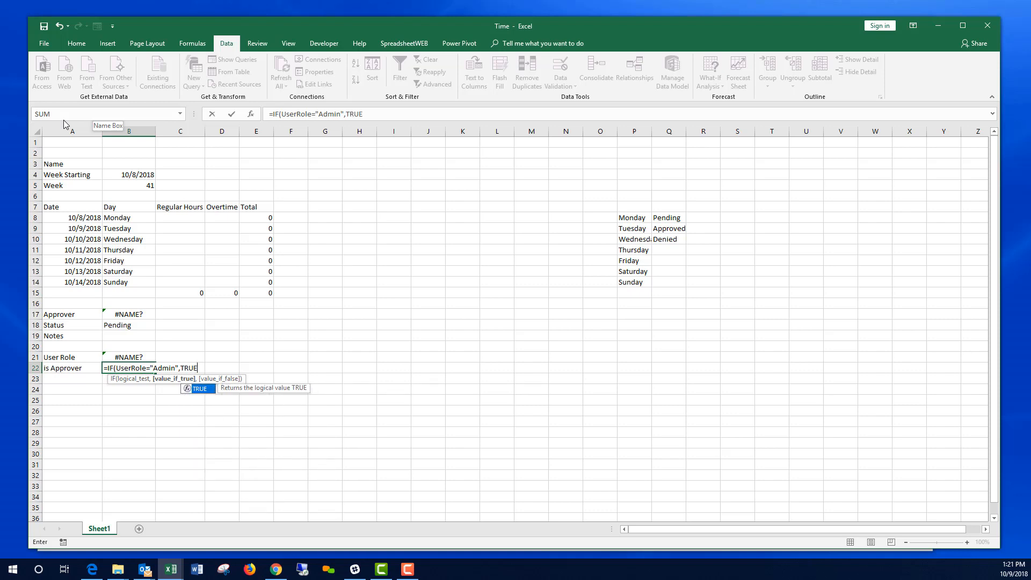
text(,FALSE))
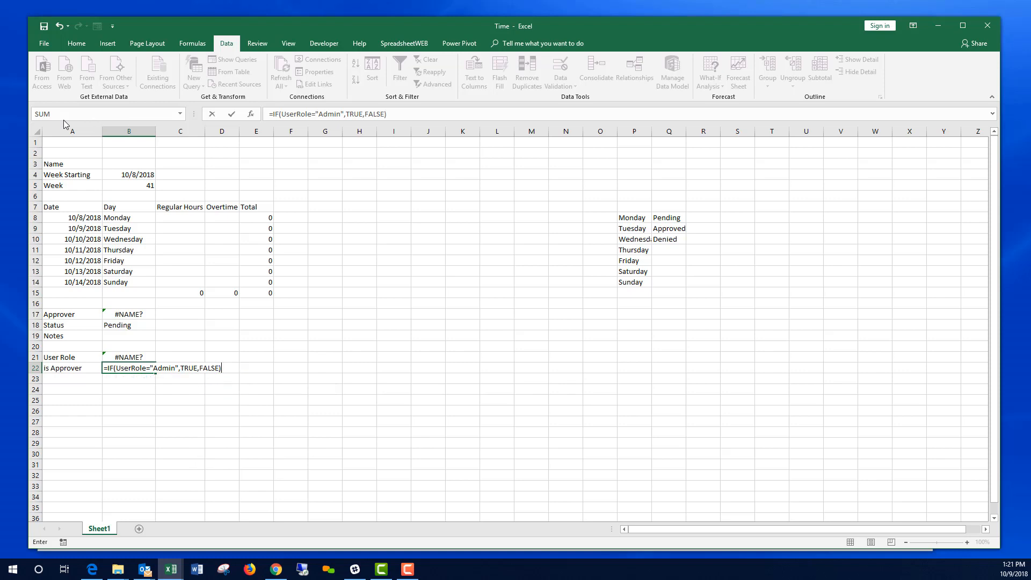
key(Return)
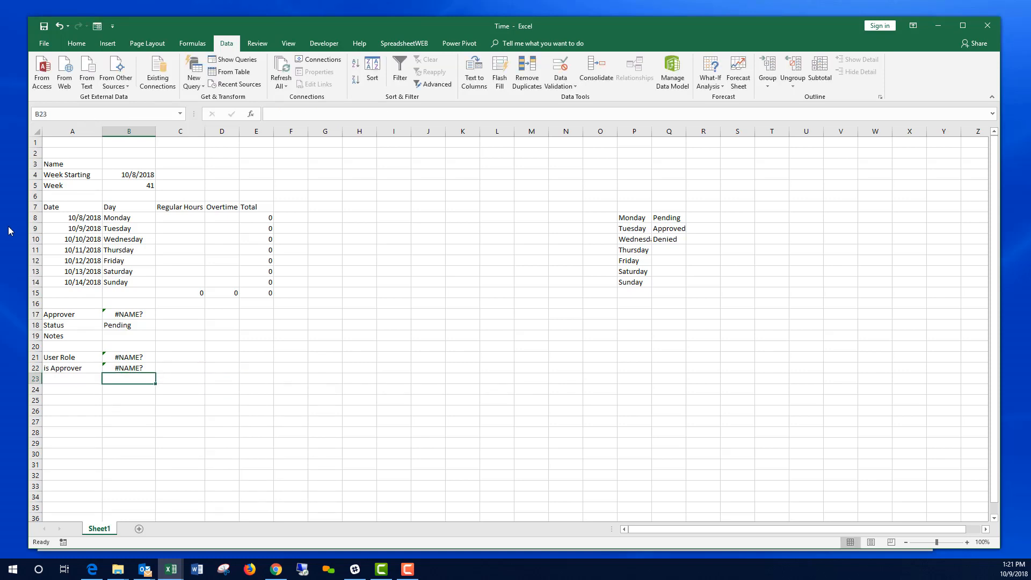
click(125, 369)
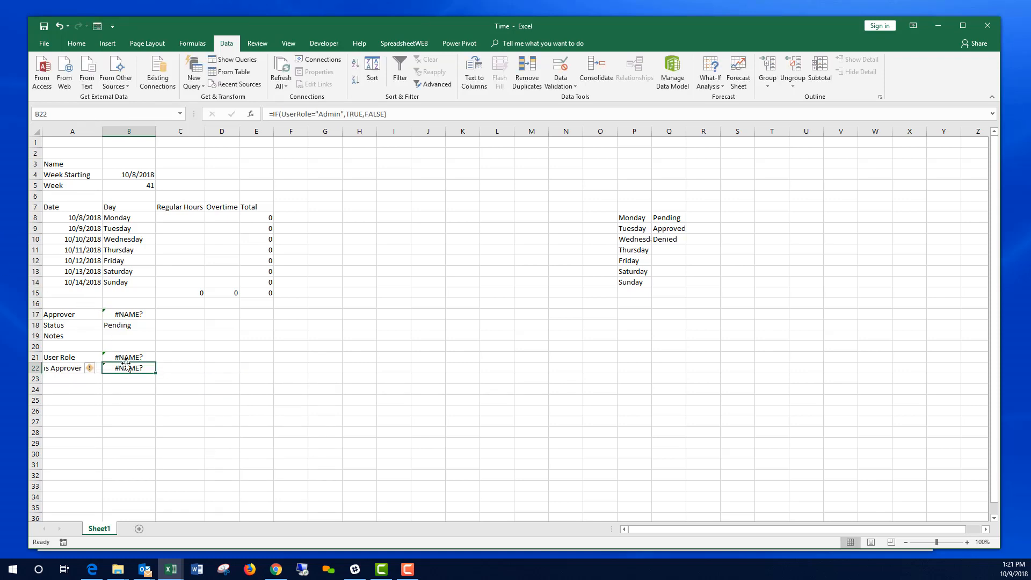
click(126, 355)
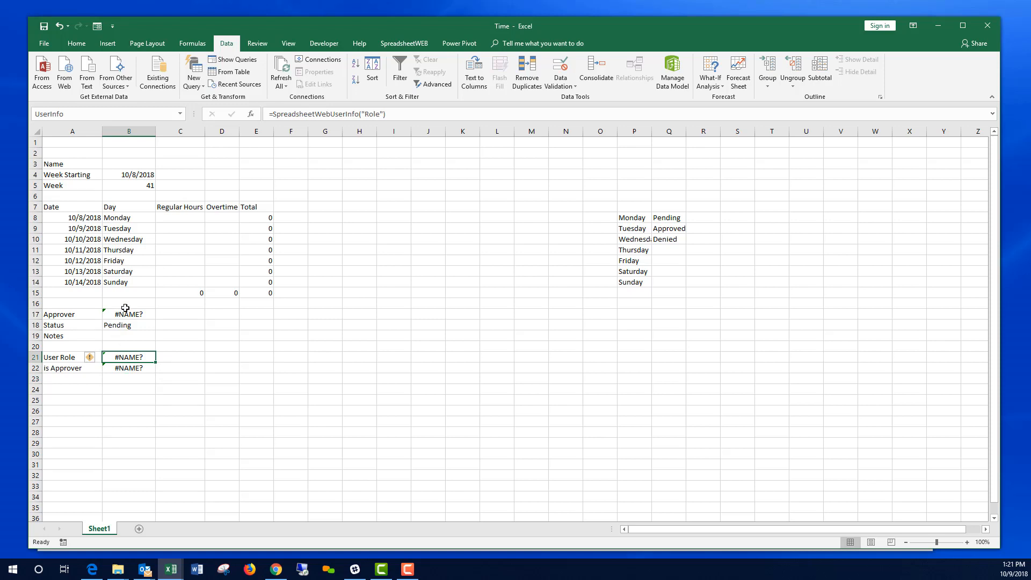
Step: Change B22 to =IFERROR(IF(UserInfo="Admin",TRUE,FALSE),FALSE), now showing FALSE
click(70, 112)
click(130, 370)
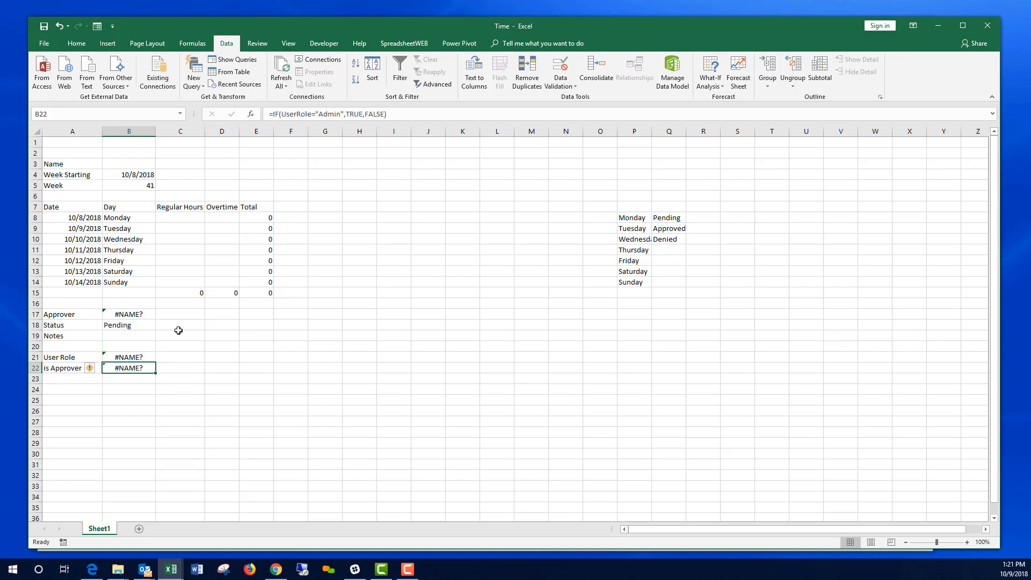
click(313, 114)
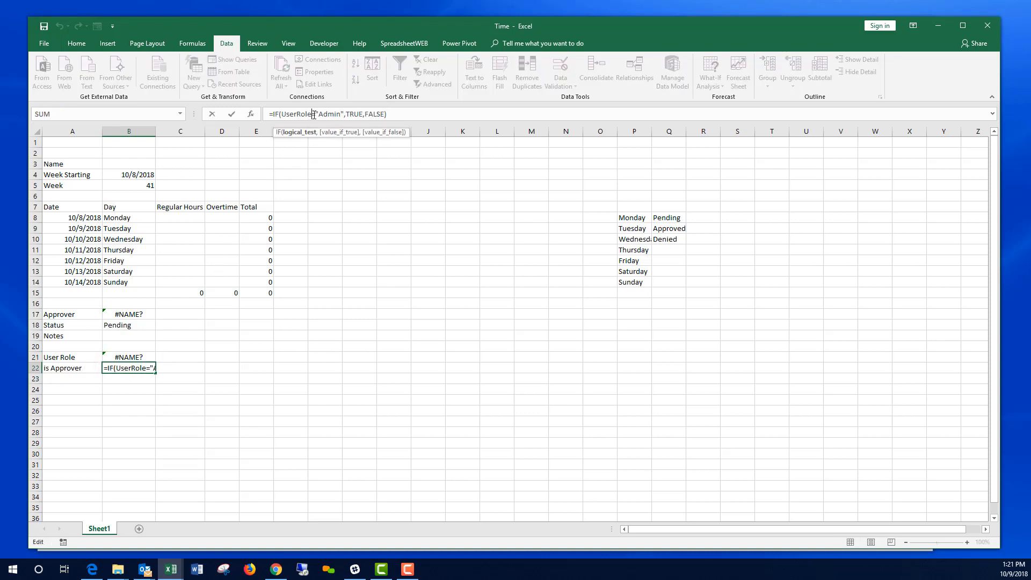
key(BackSpace)
key(BackSpace)
key(BackSpace)
key(BackSpace)
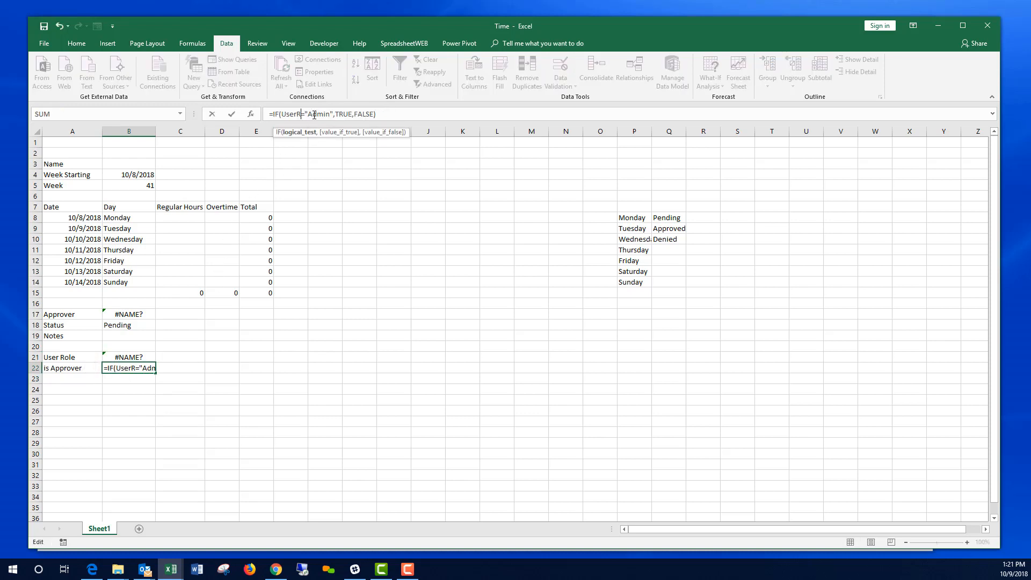
text(Info)
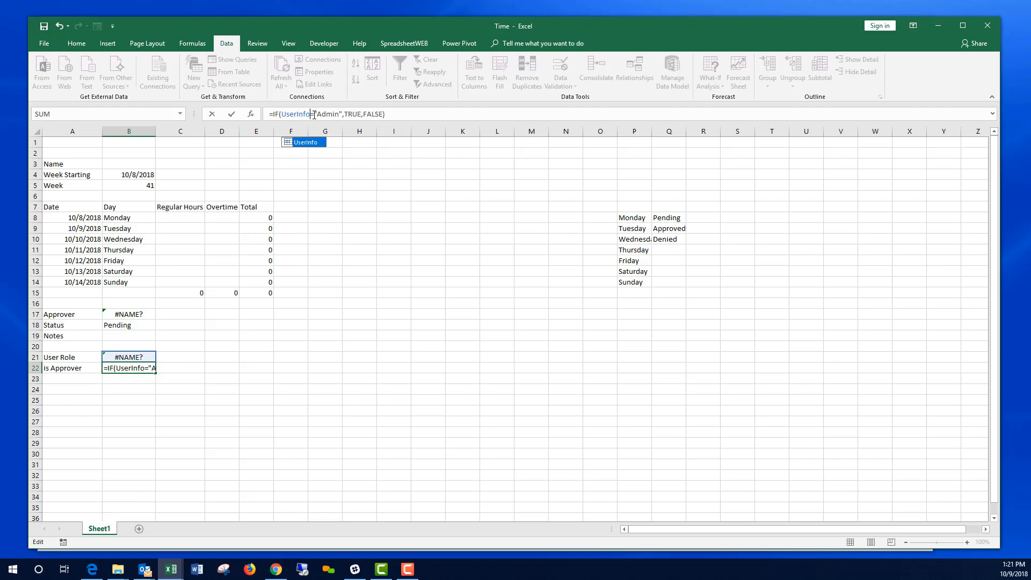
key(Return)
key(Up)
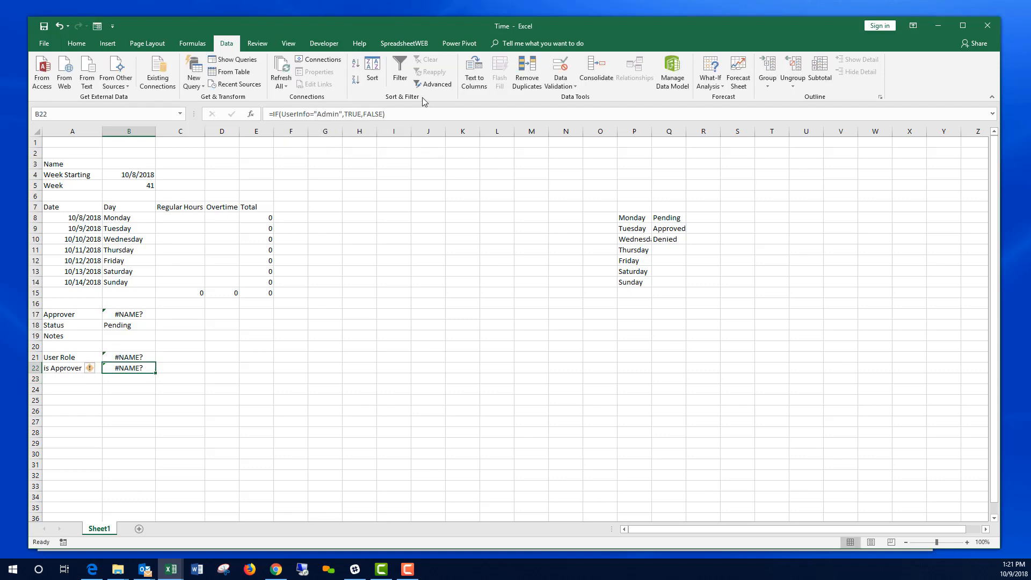
click(271, 114)
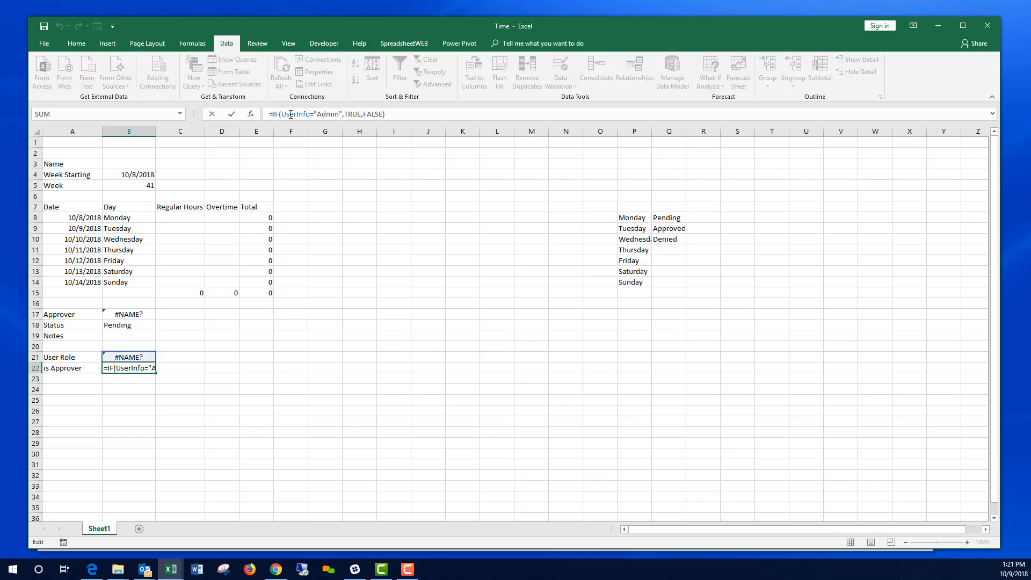
text(IFERROR()
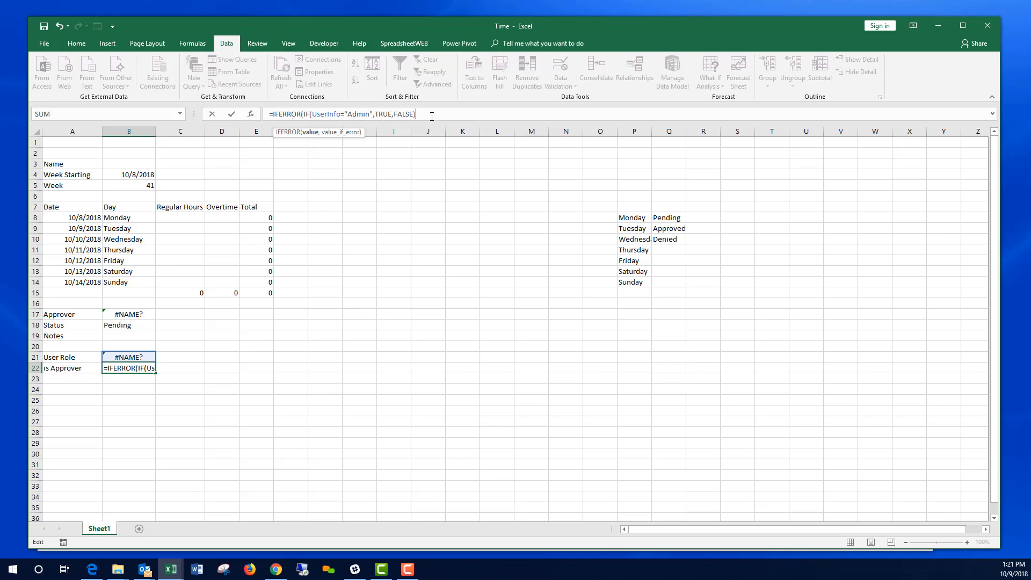
text(,FALSE)
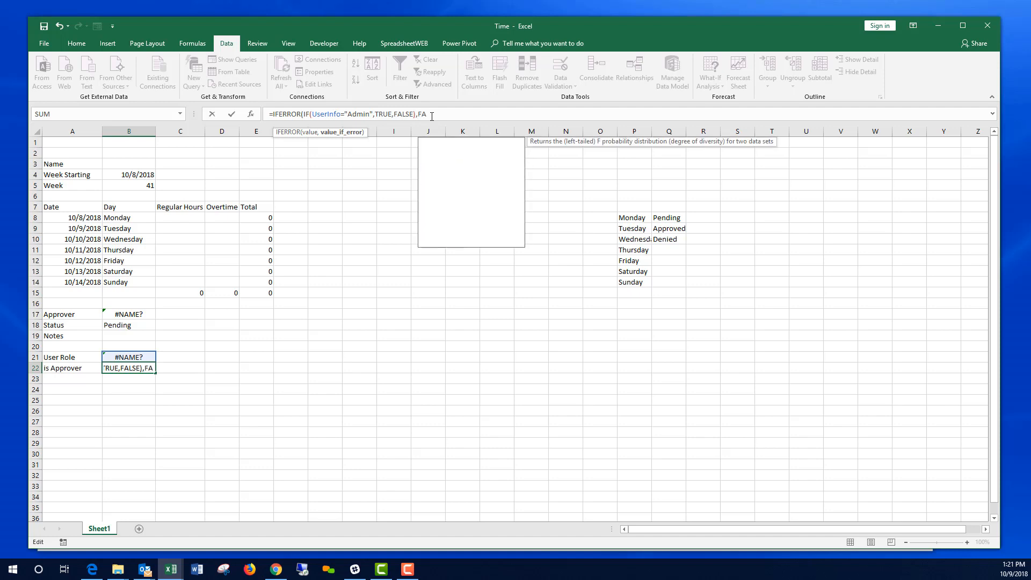
text())
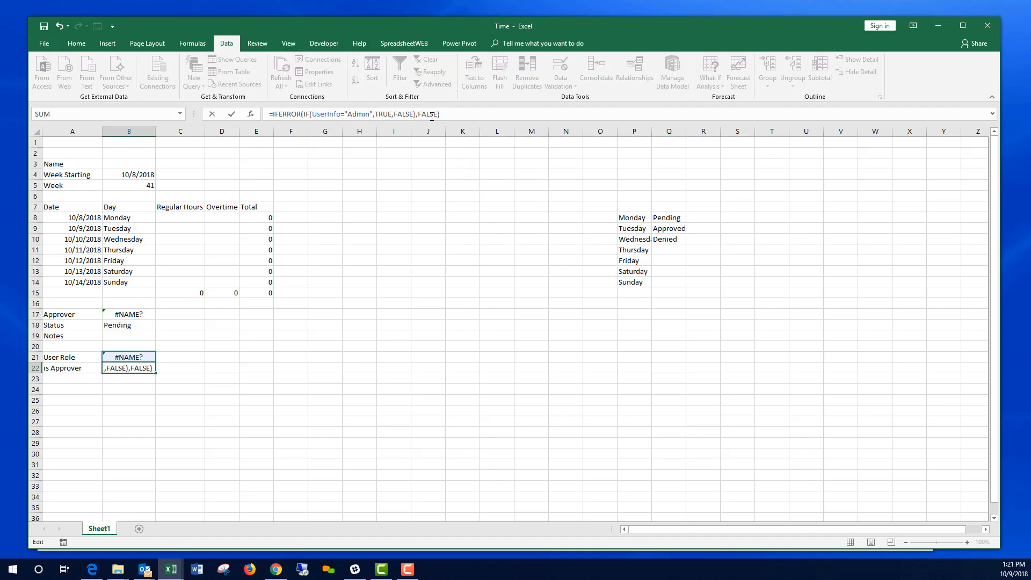
key(Return)
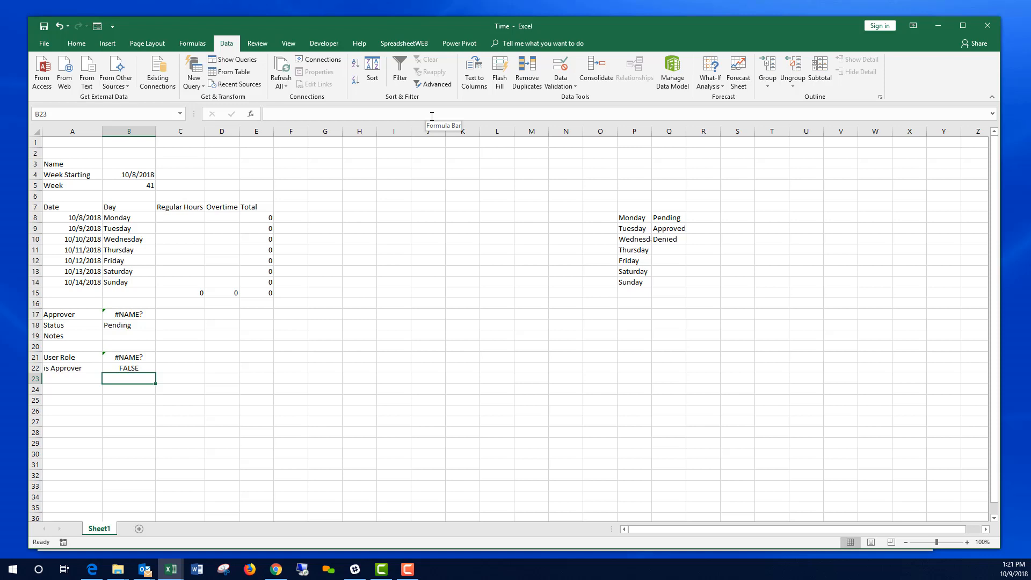
Step: Name cell B22 IsApprover, then switch to the SpreadsheetWeb Data page
click(148, 369)
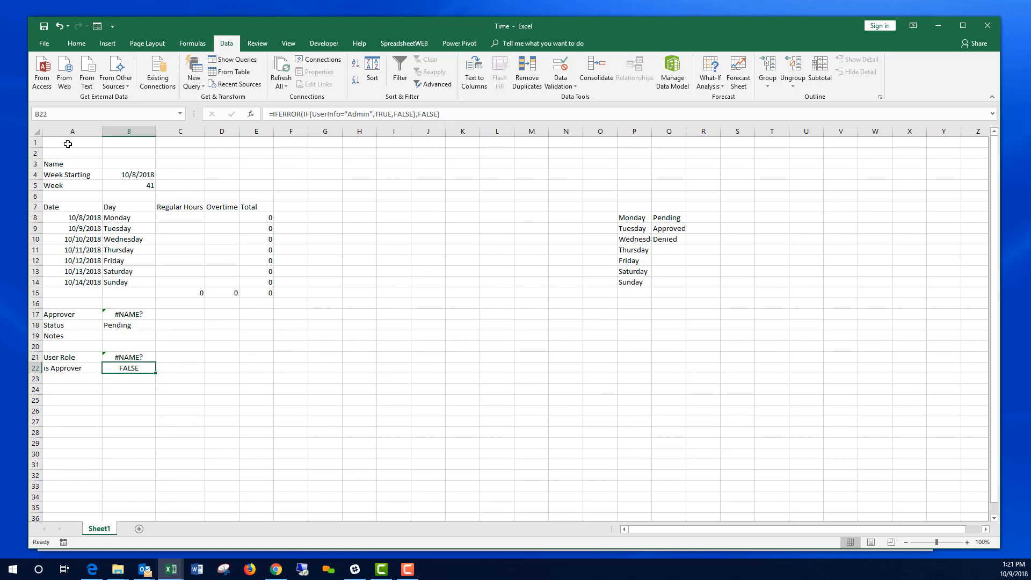
click(57, 114)
text(IsApprover)
key(Return)
click(172, 369)
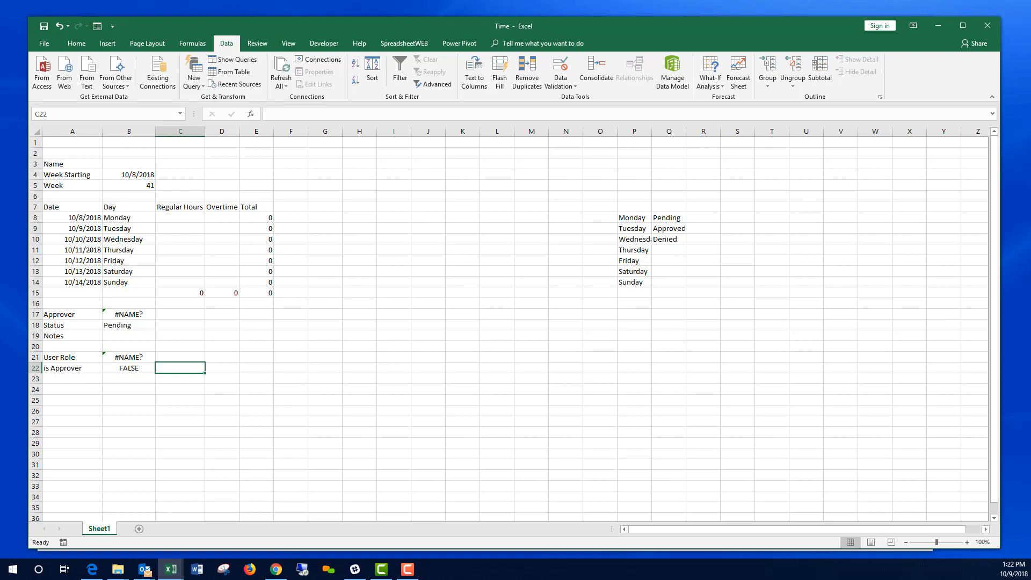
key(alt+Tab)
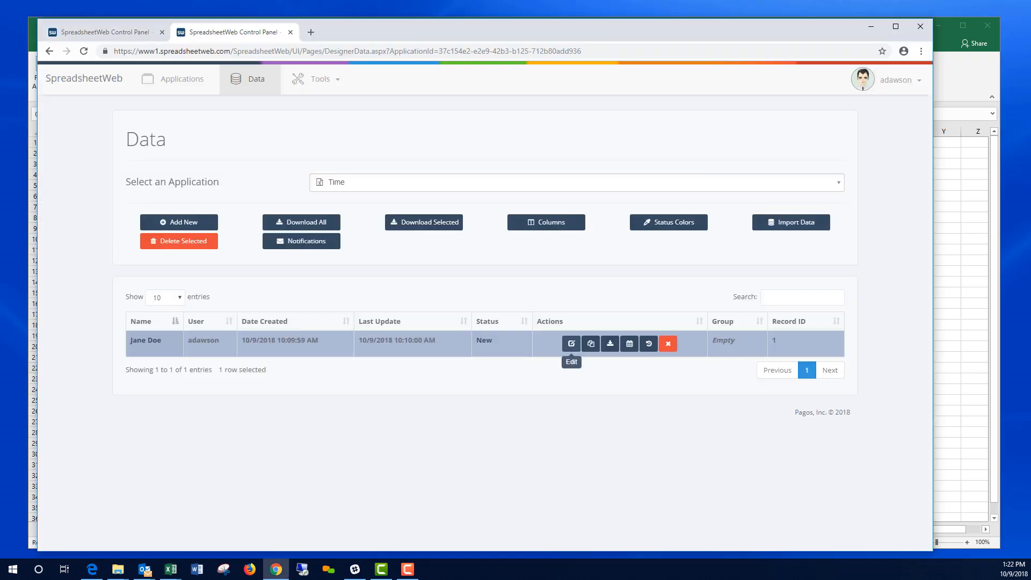
Step: Start new transaction #2 for the TIME application and go to it in the designer
click(173, 79)
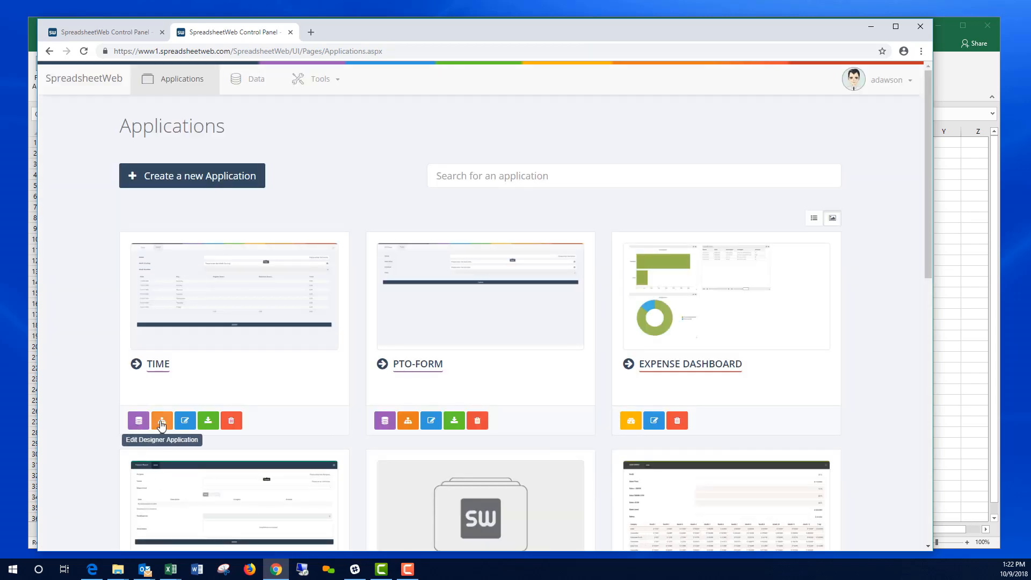
click(161, 420)
click(523, 366)
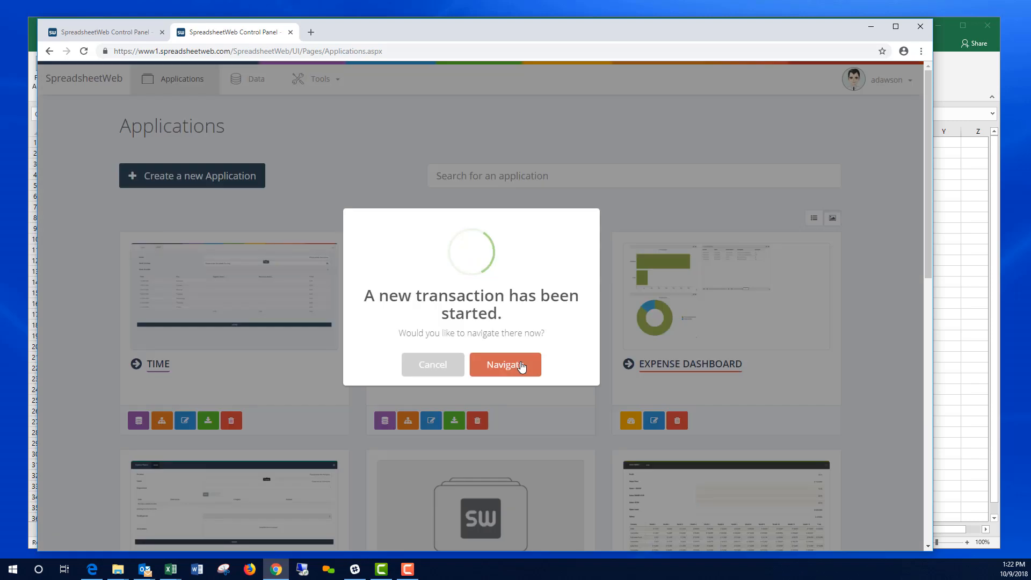
click(518, 366)
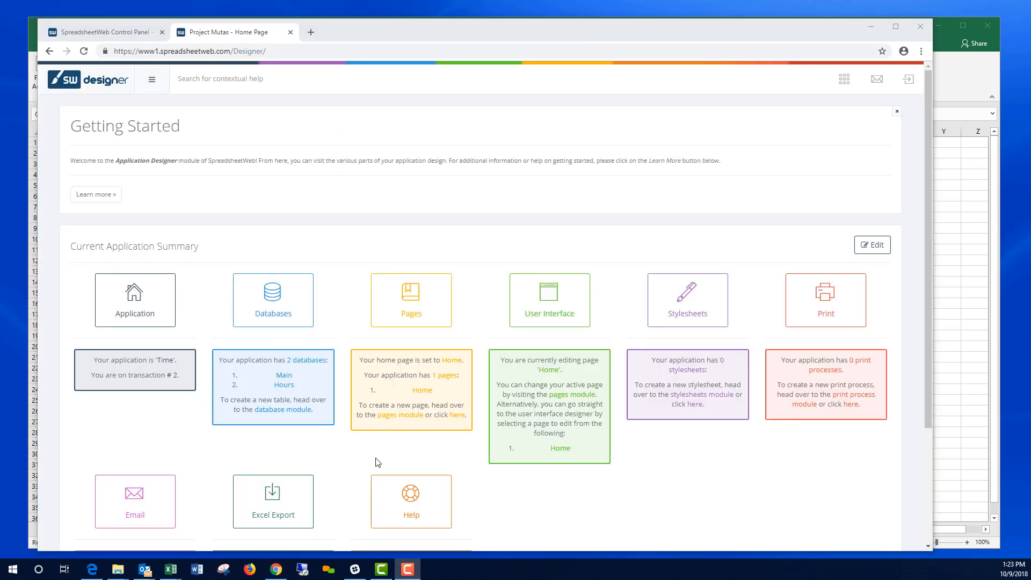
Step: Upload the revised Time.xlsx as the application's spreadsheet file and update it
click(138, 312)
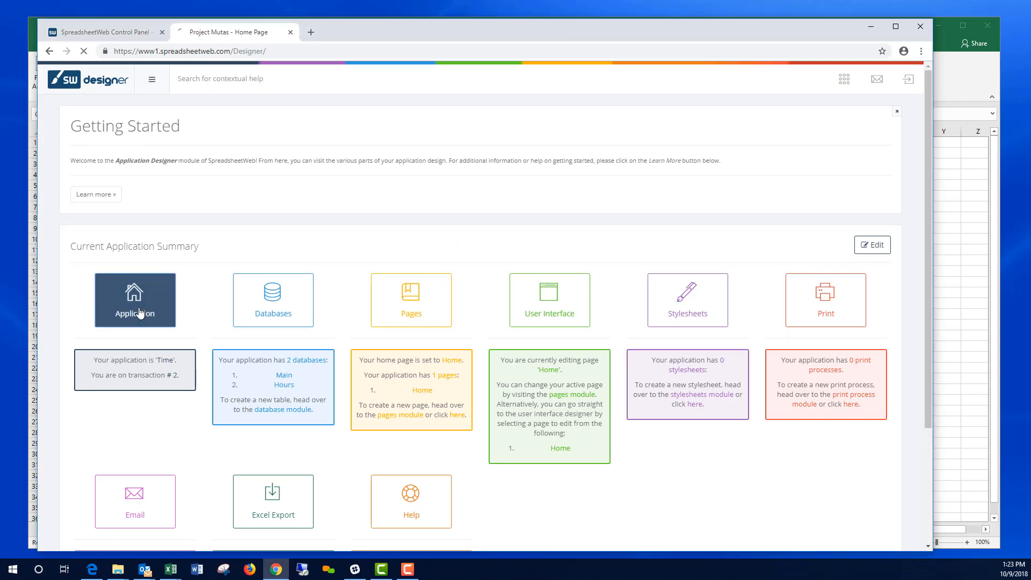
scroll(499, 427, down, 4)
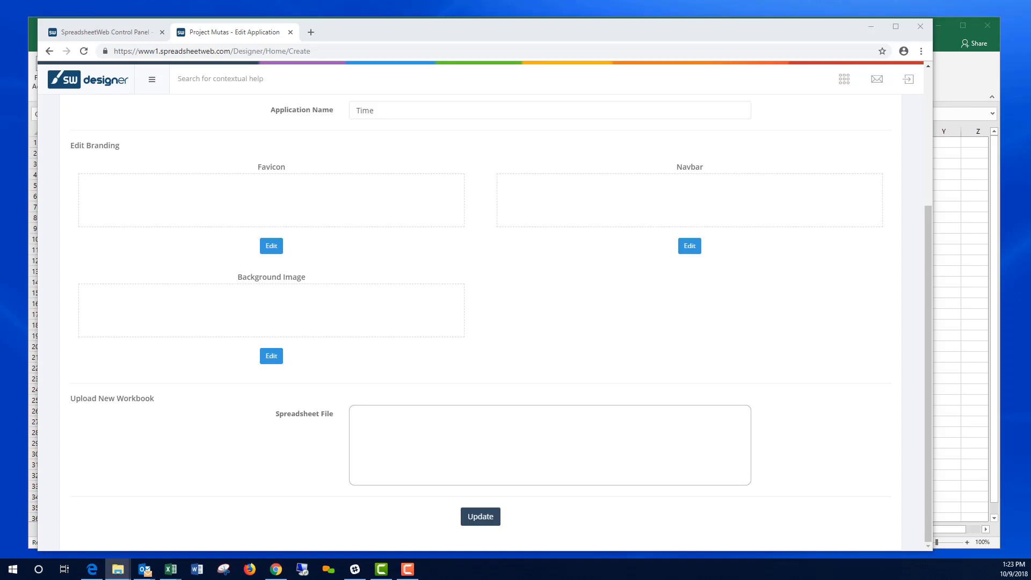
drag(1006, 245, 518, 464)
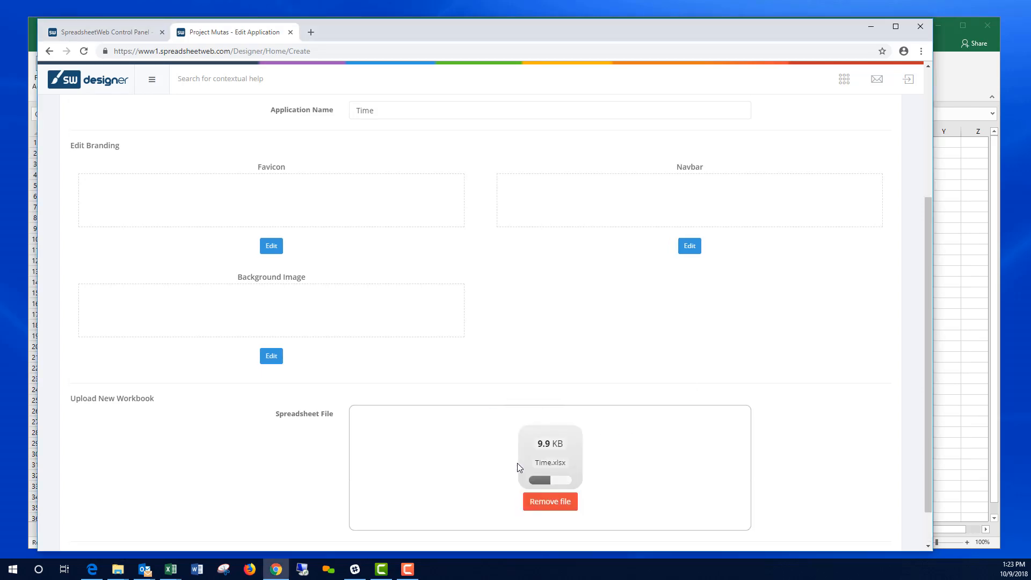
scroll(539, 538, down, 1)
click(479, 516)
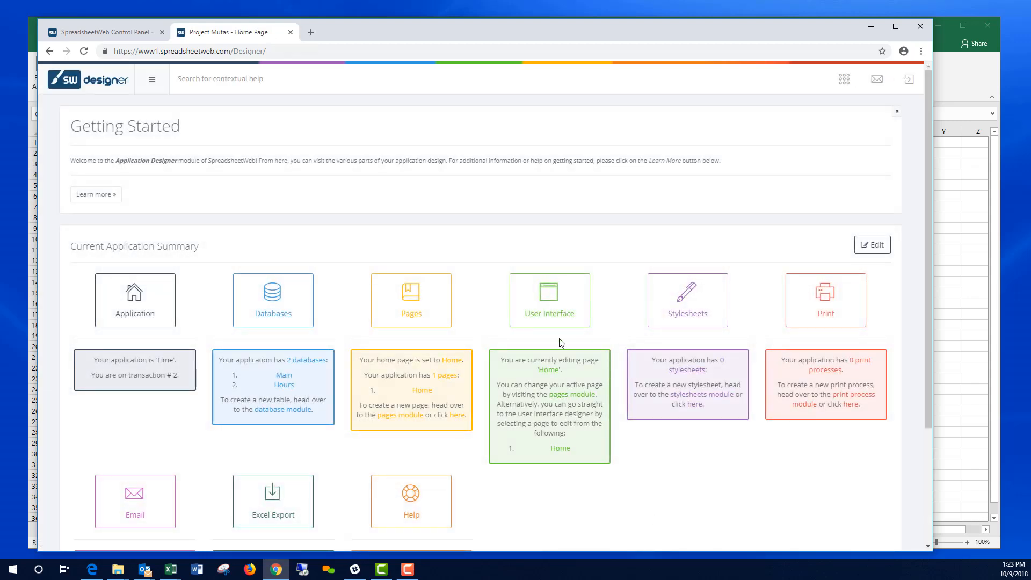
Step: In the user interface designer, add a new form section above Submit and place a textbox in it
click(554, 307)
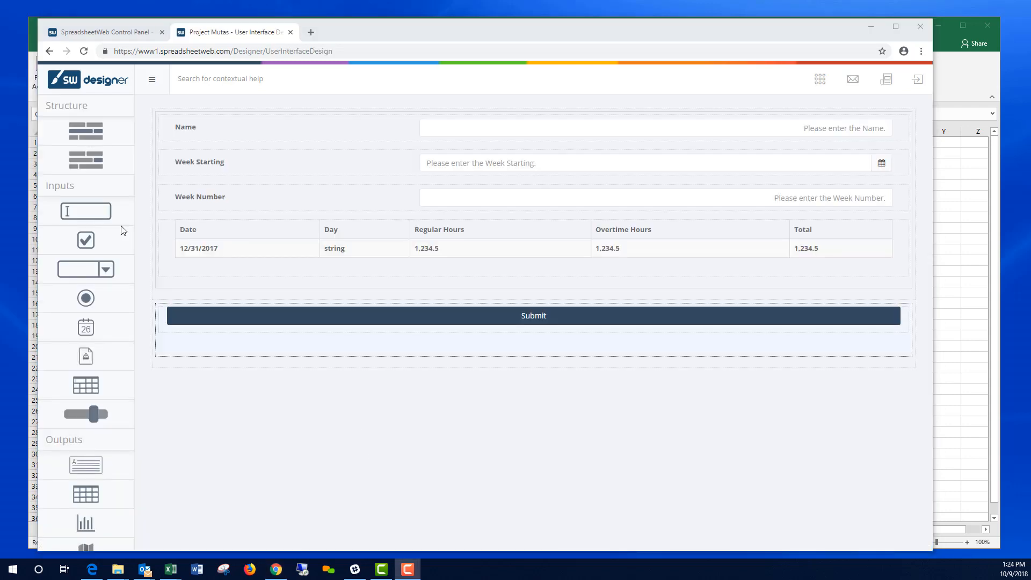
drag(84, 137, 306, 321)
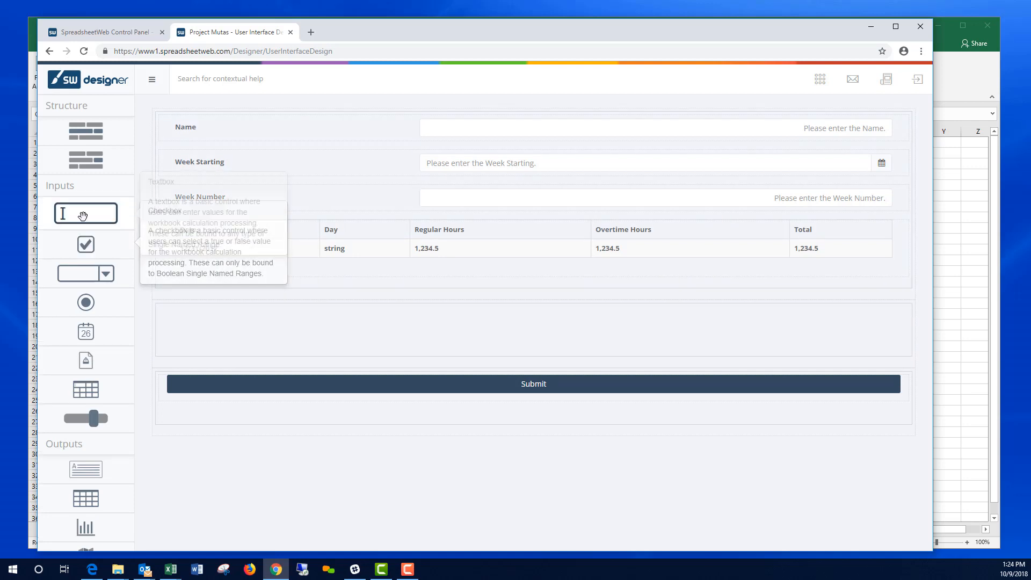
drag(84, 213, 358, 334)
Step: Bind the textbox to the Approver range (Sheet1!$B$17), name it Approver, and drop a dropdown below it
click(350, 324)
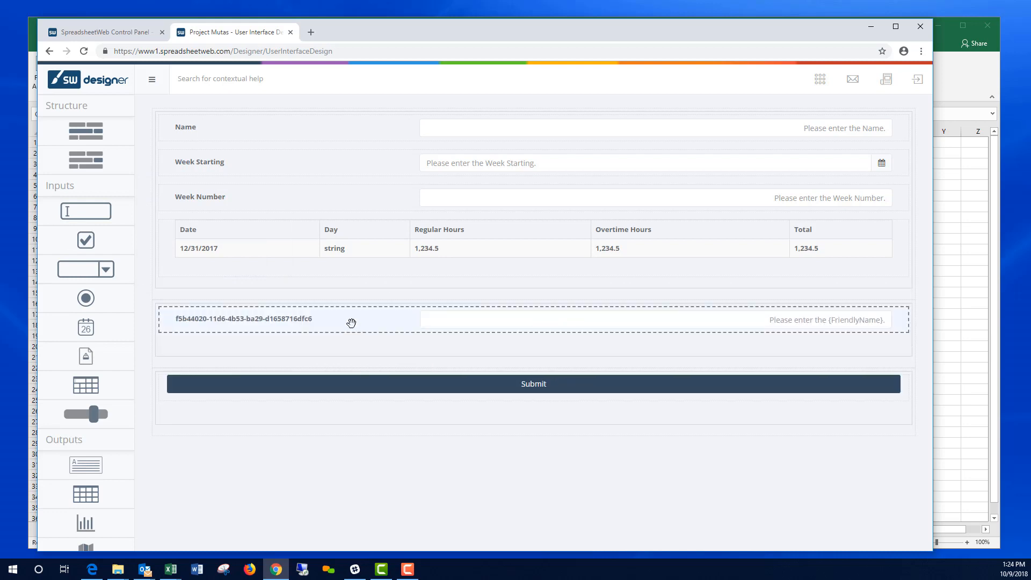
click(839, 252)
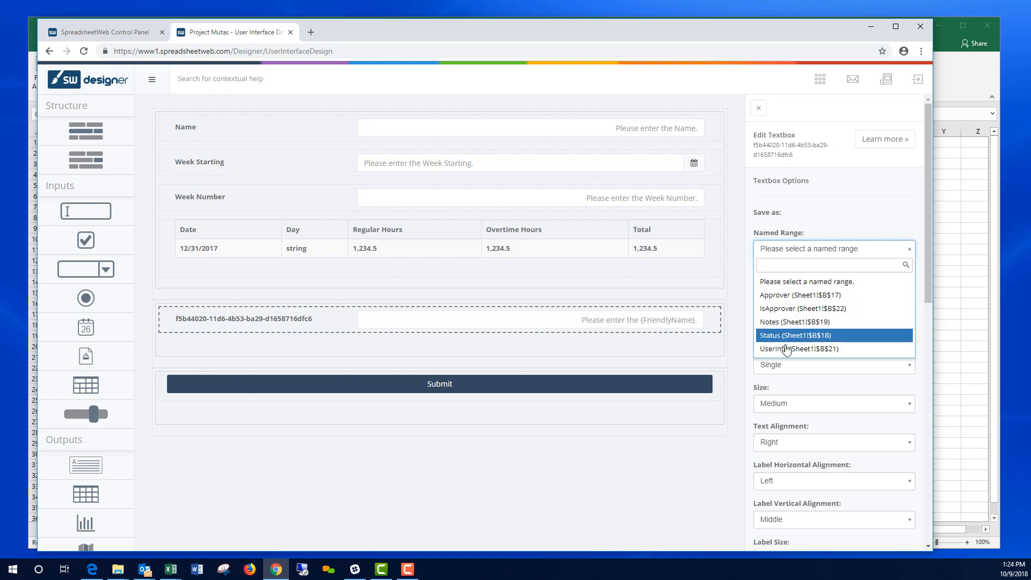
click(778, 296)
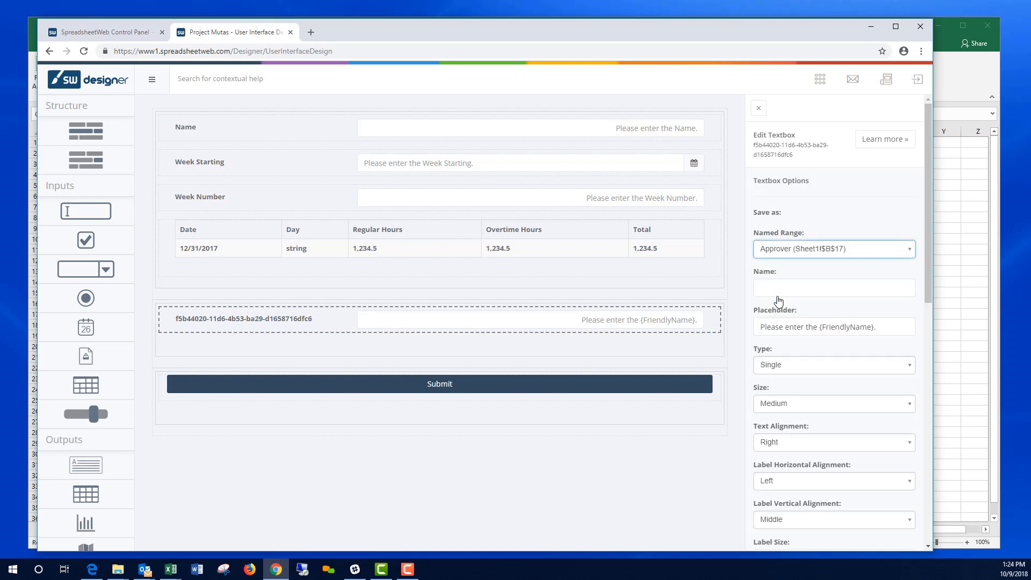
click(785, 288)
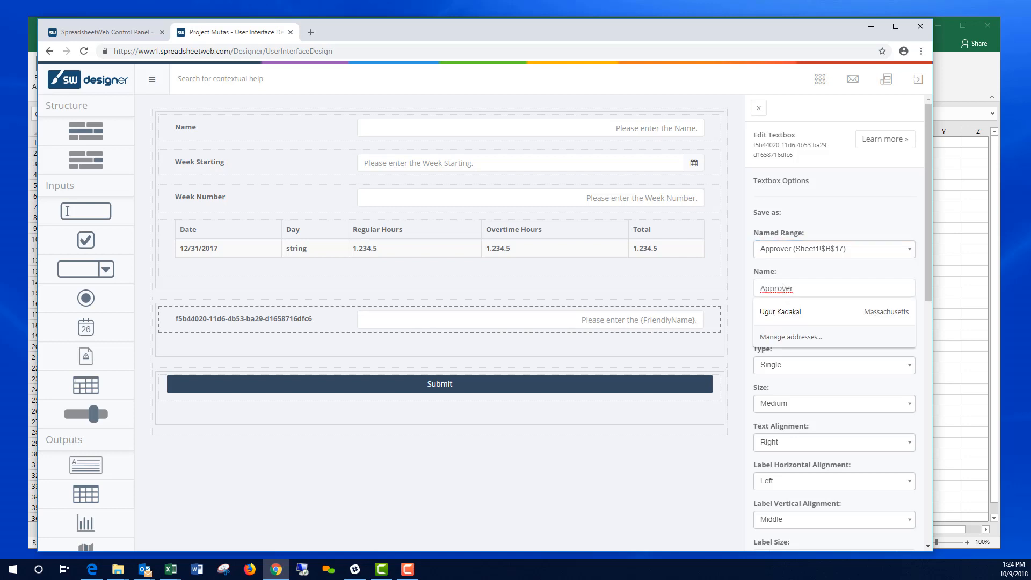
scroll(842, 396, down, 6)
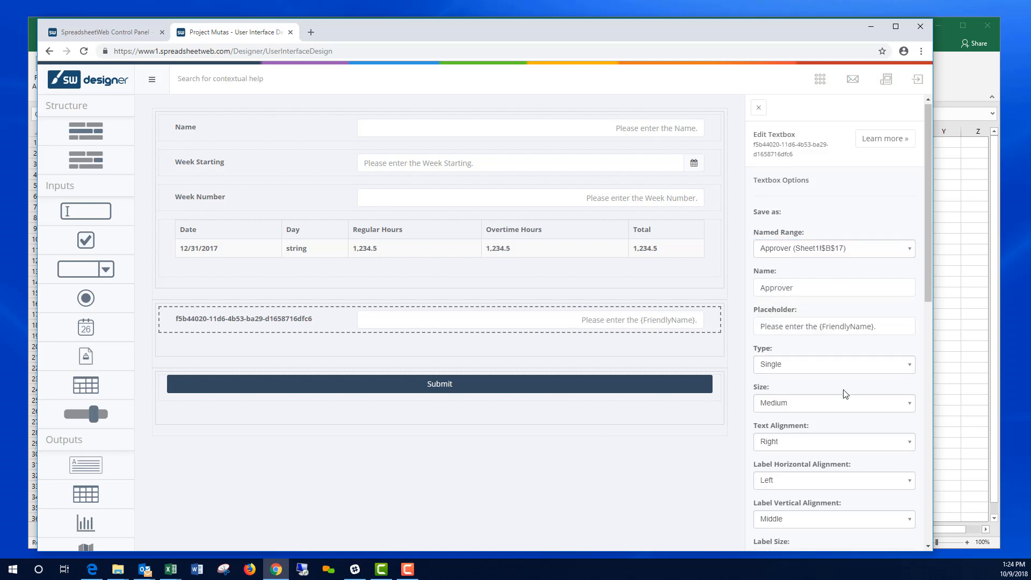
scroll(851, 503, down, 4)
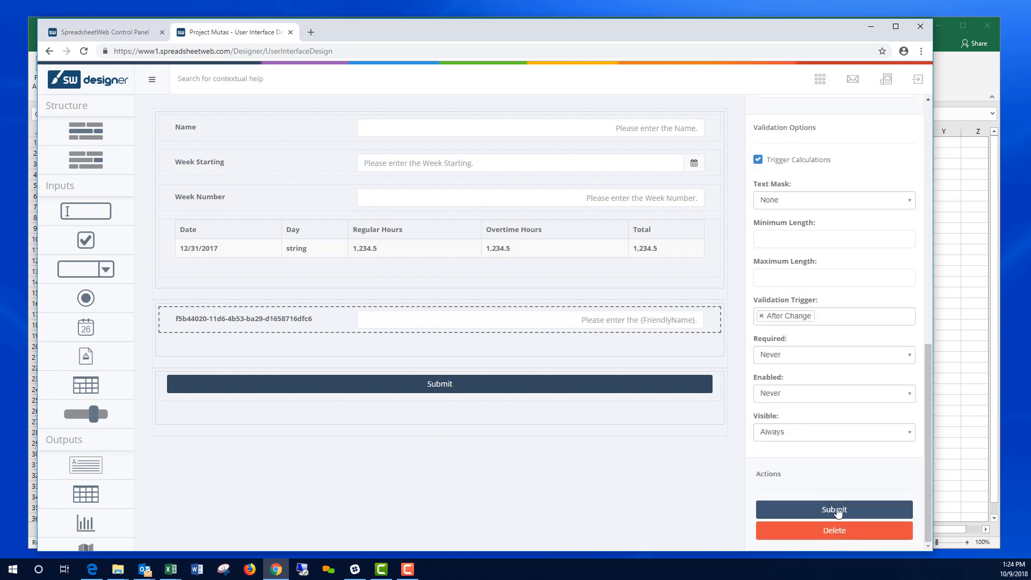
click(837, 510)
key(alt+Tab)
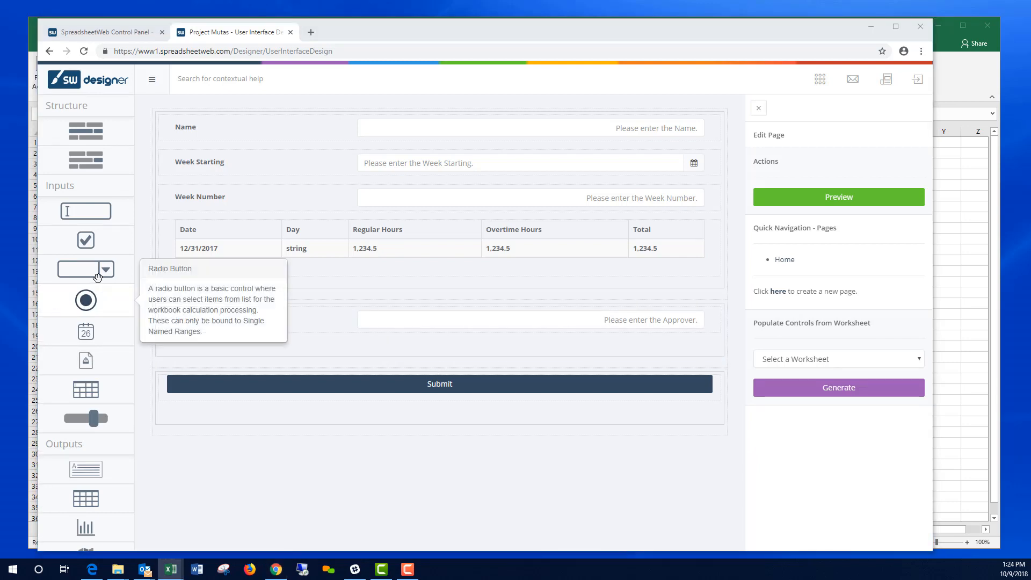
drag(86, 269, 398, 358)
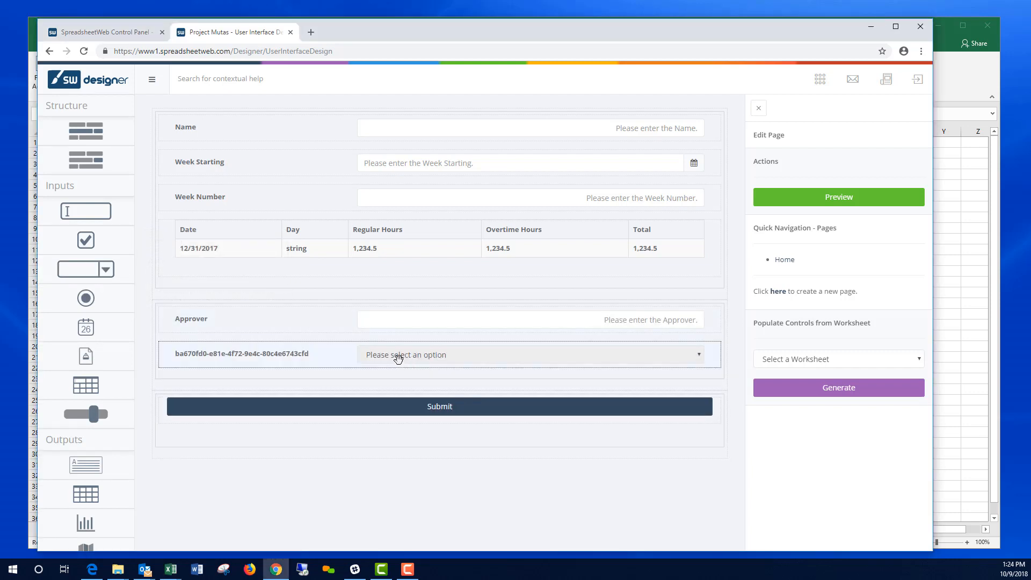
Step: Bind the new dropdown to the Status range (Sheet1!$B$18) and fill its options from listStatus
click(397, 359)
click(820, 250)
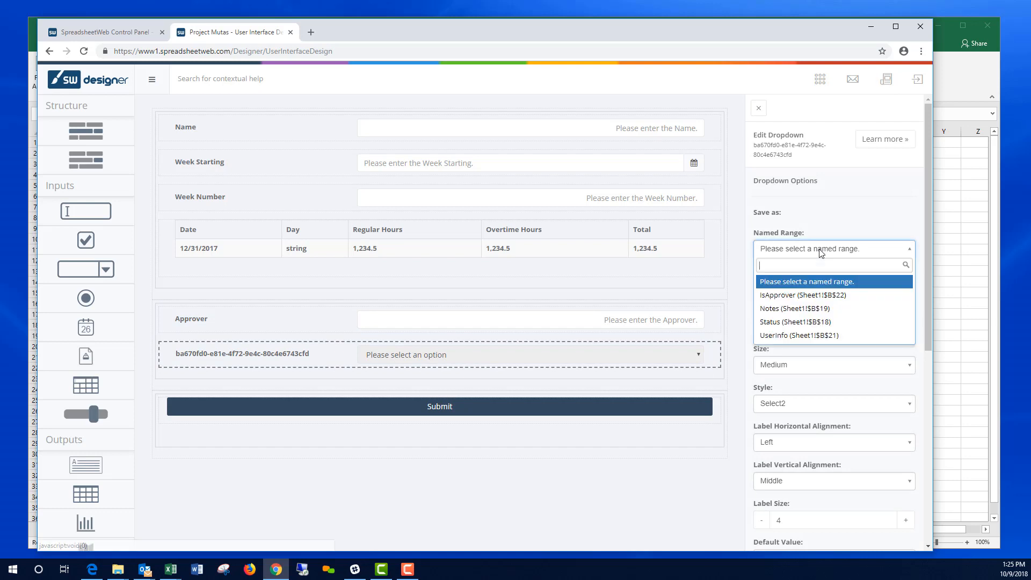
click(807, 322)
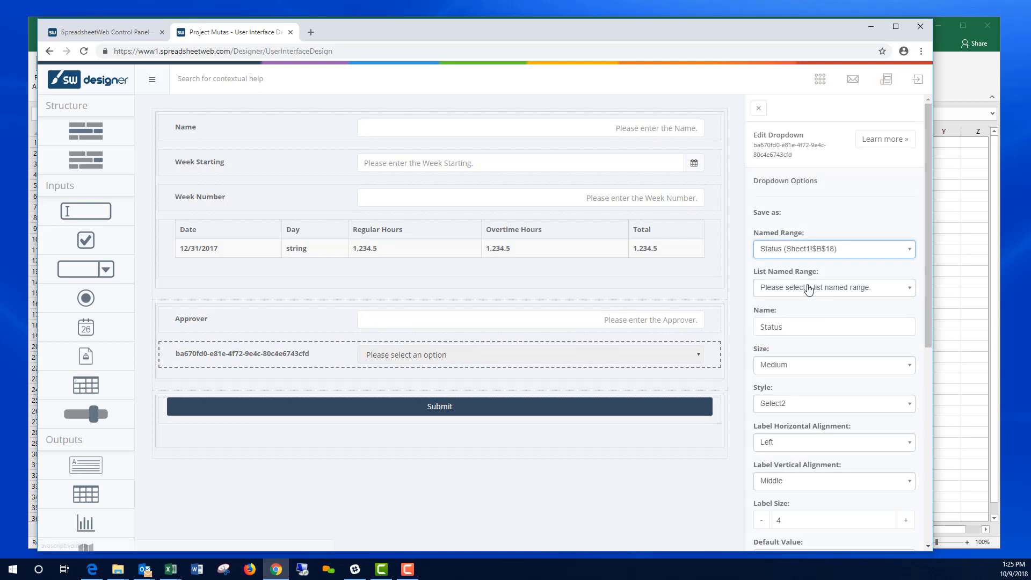
click(809, 288)
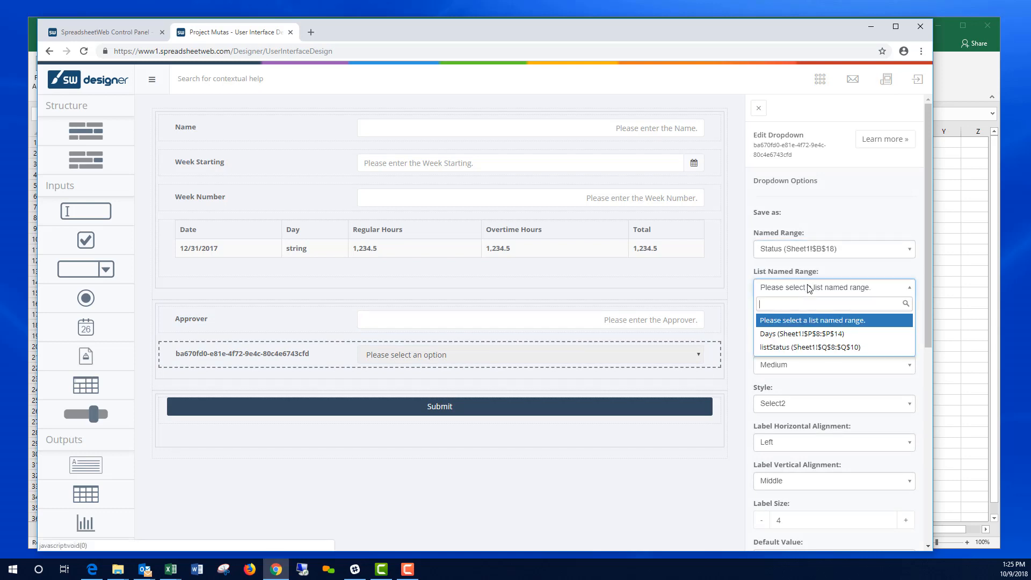
click(804, 348)
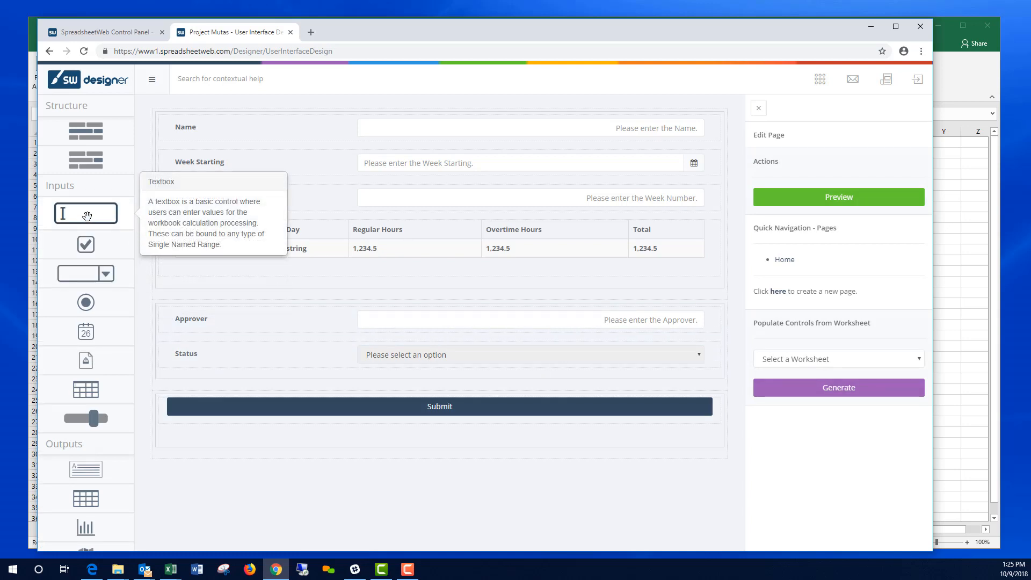
Step: Add a multi-line textbox under Status bound to the Notes range, with its label aligned Top
drag(86, 211, 416, 394)
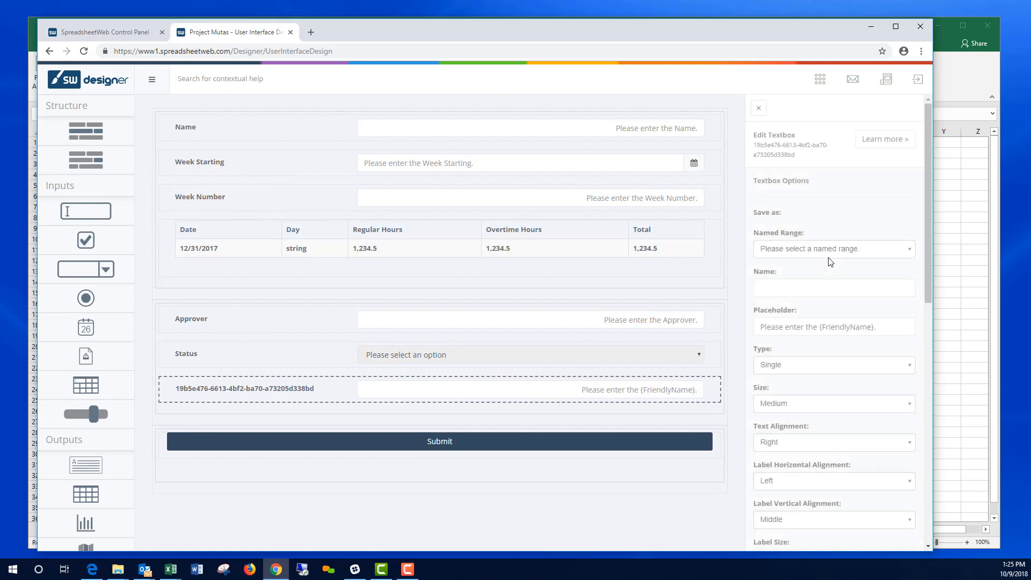
click(827, 250)
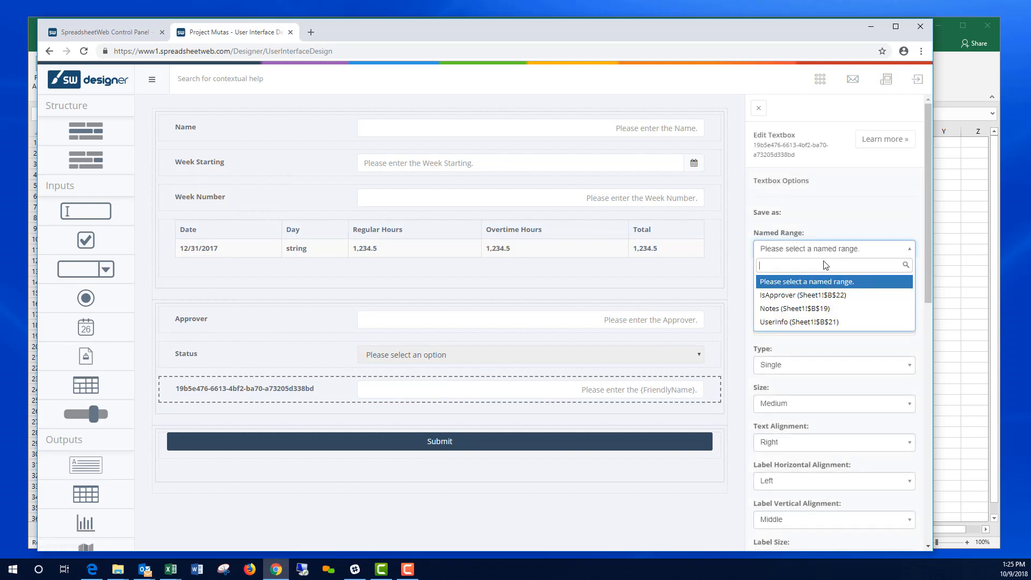
click(798, 309)
scroll(846, 366, down, 4)
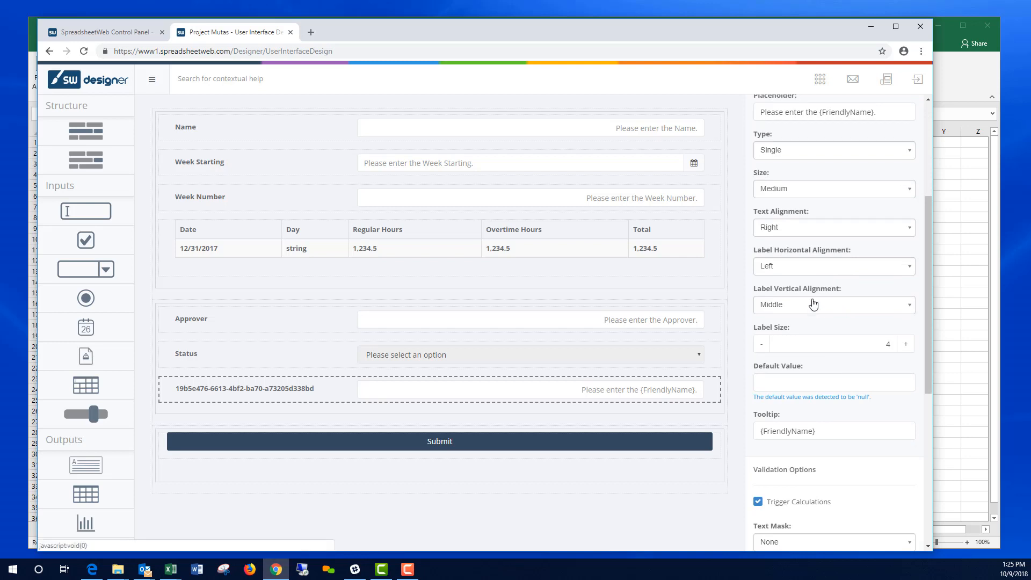
scroll(814, 304, up, 1)
click(833, 207)
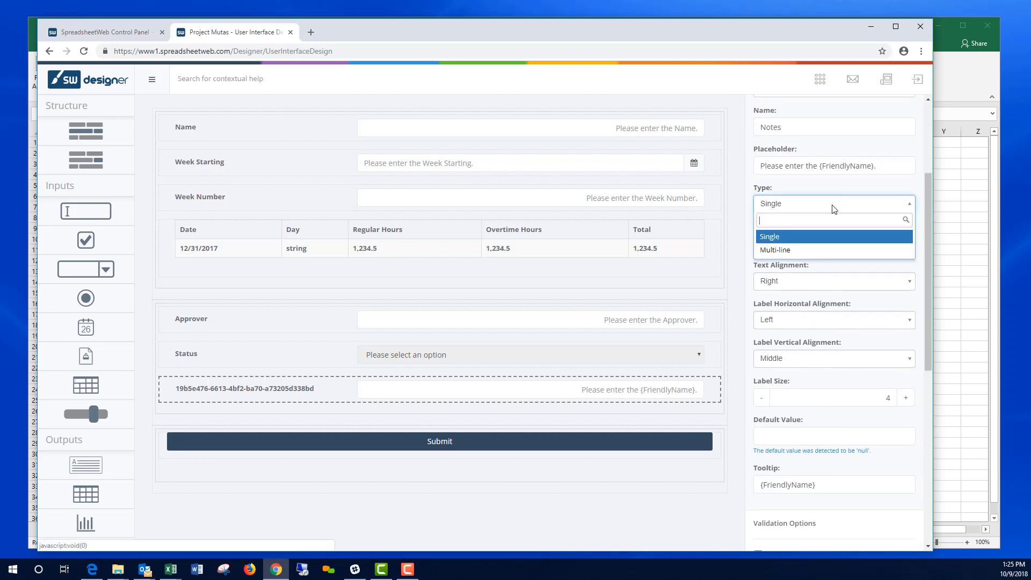
click(811, 250)
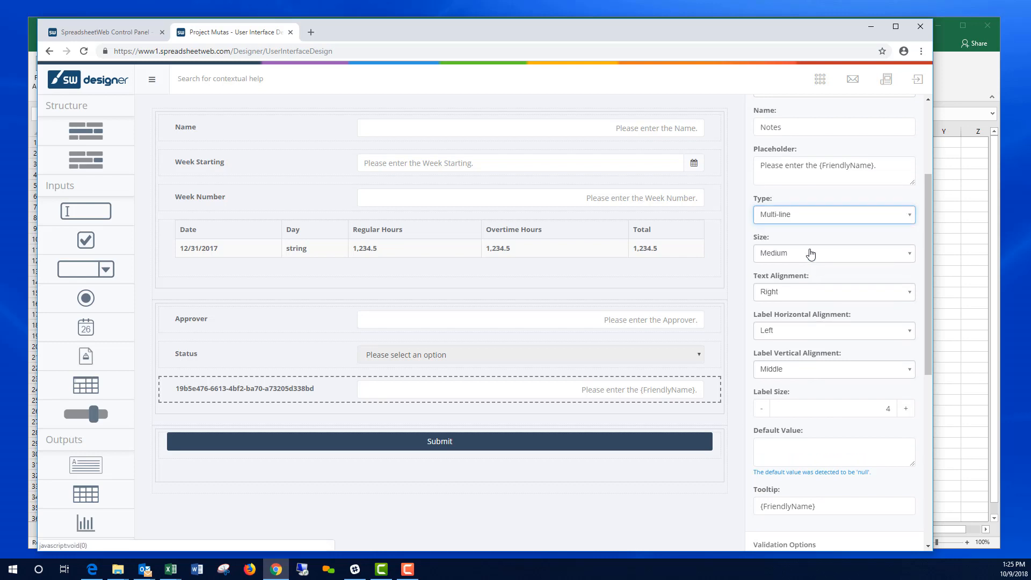
click(854, 371)
click(800, 403)
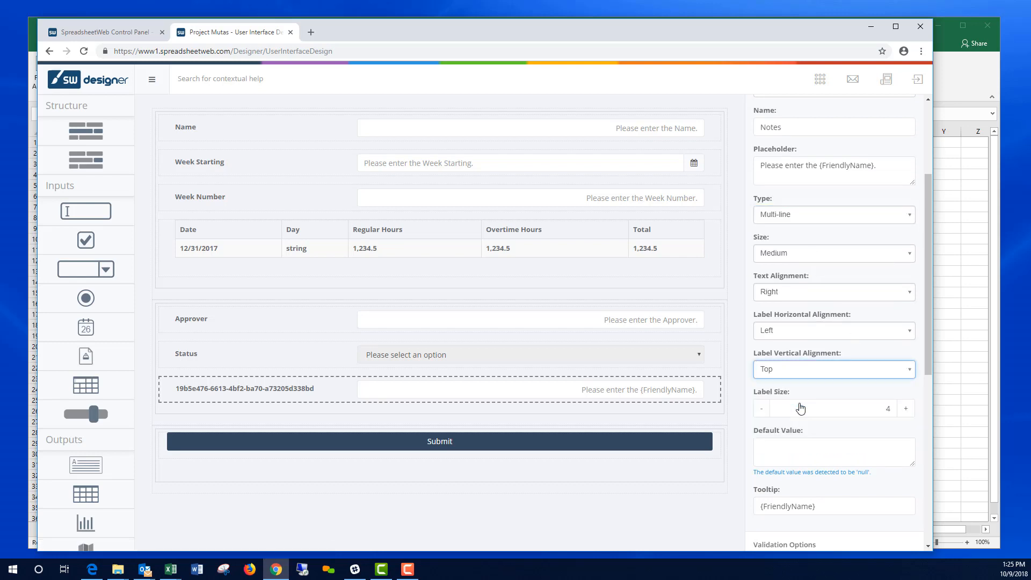
click(660, 536)
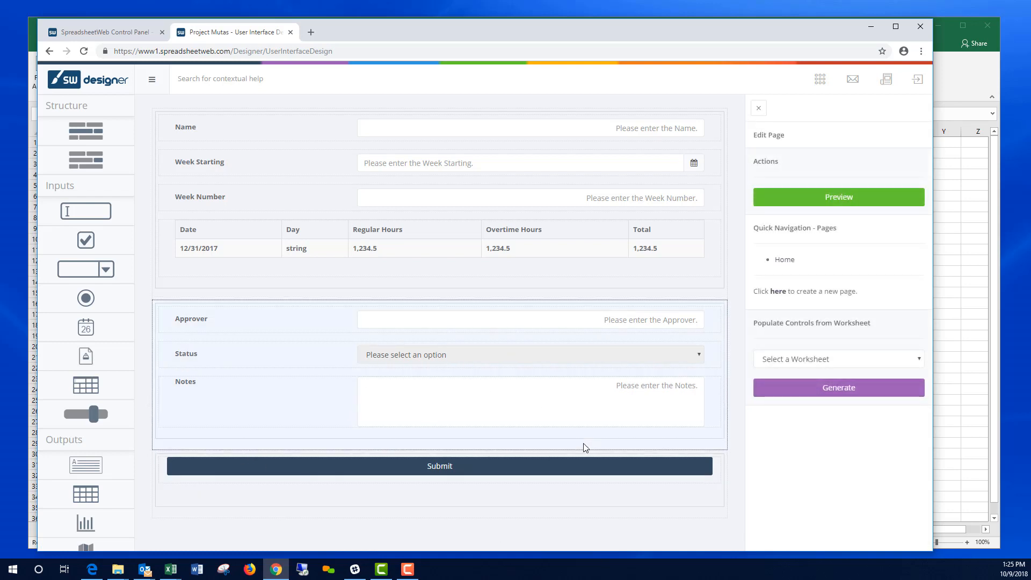
Step: Set the section's Visible option to By Value Of the IsApprover range (Sheet1!$B$22)
click(726, 357)
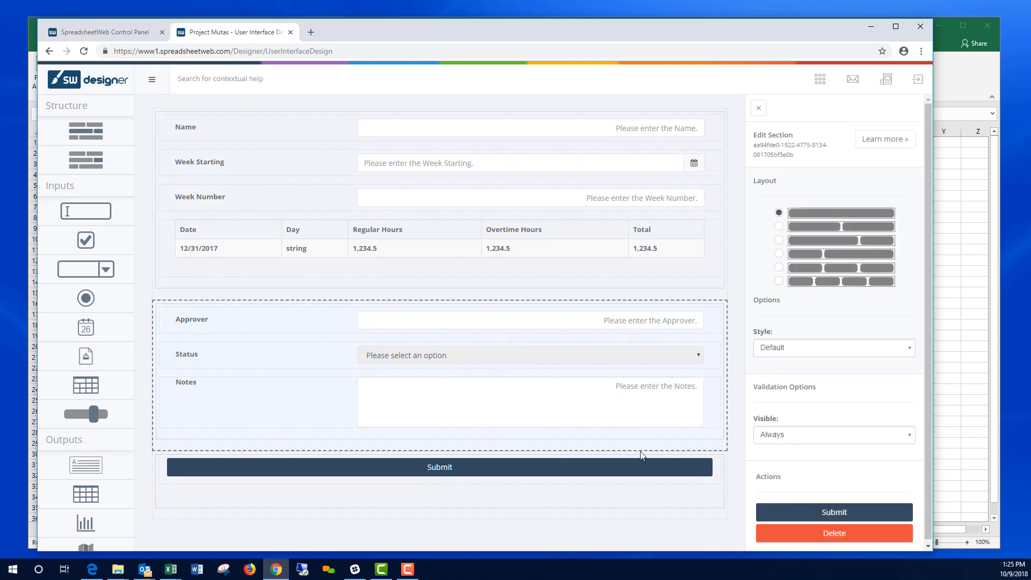
click(798, 437)
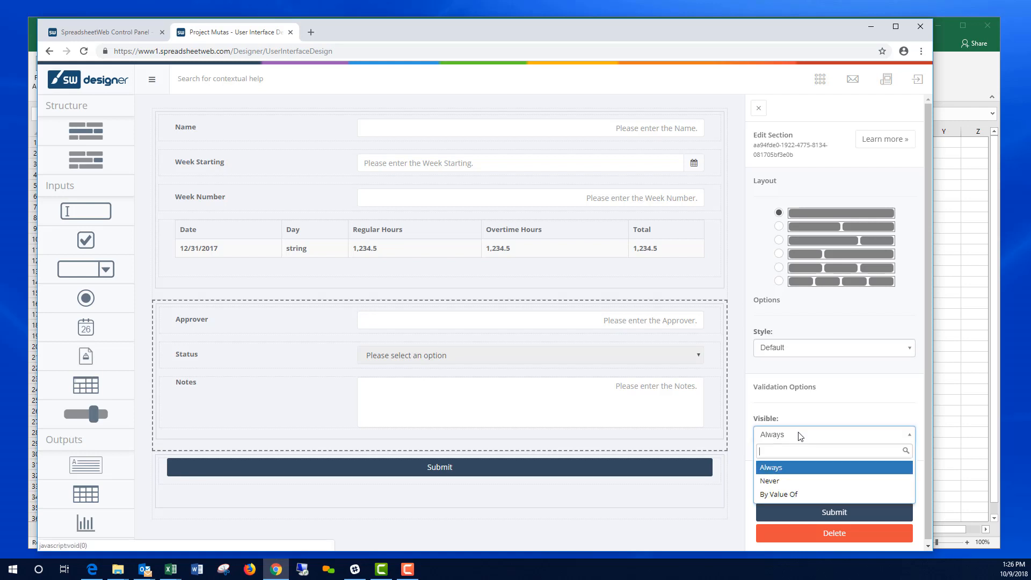
click(791, 495)
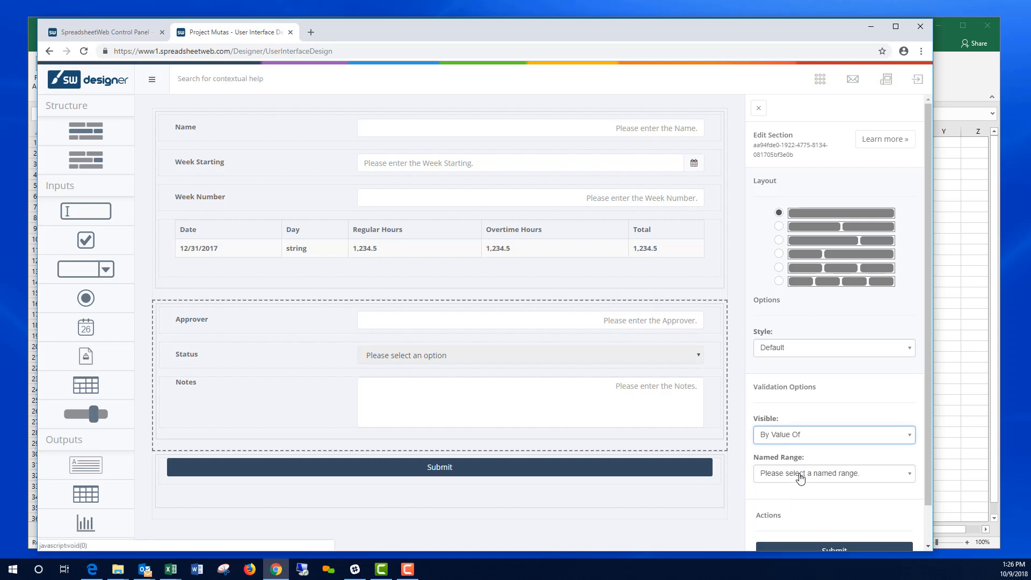
click(800, 475)
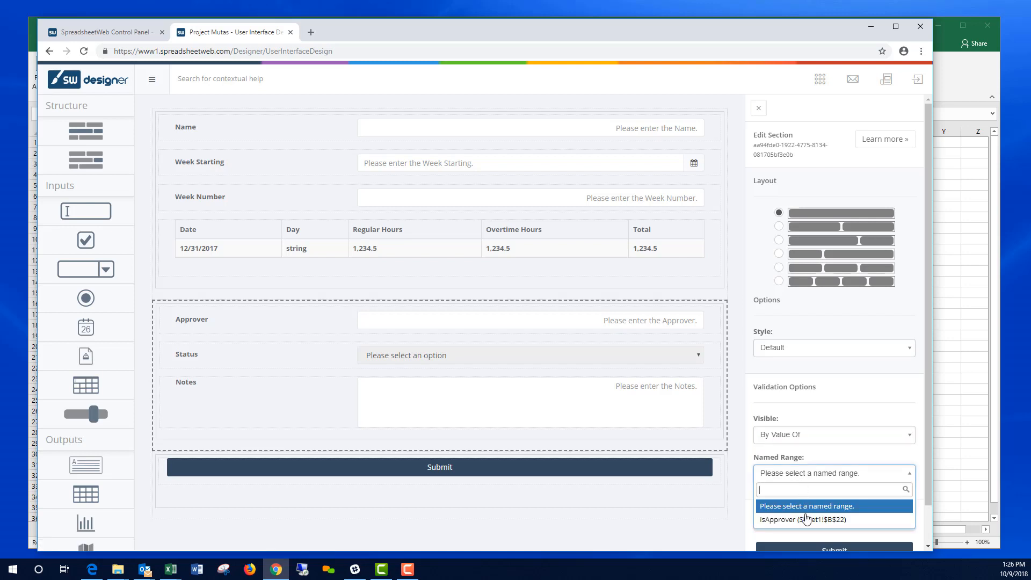
click(805, 524)
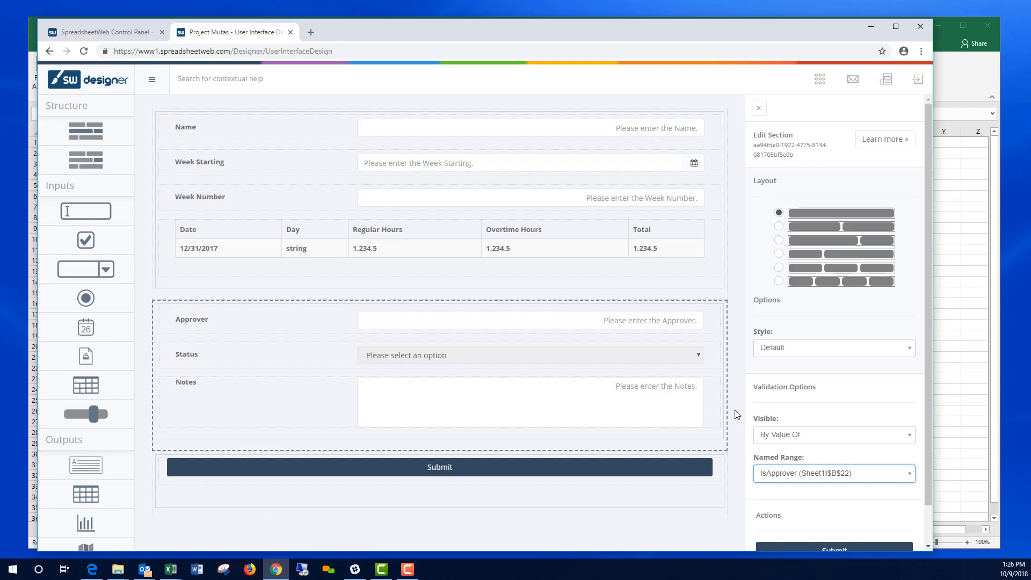
scroll(821, 481, down, 1)
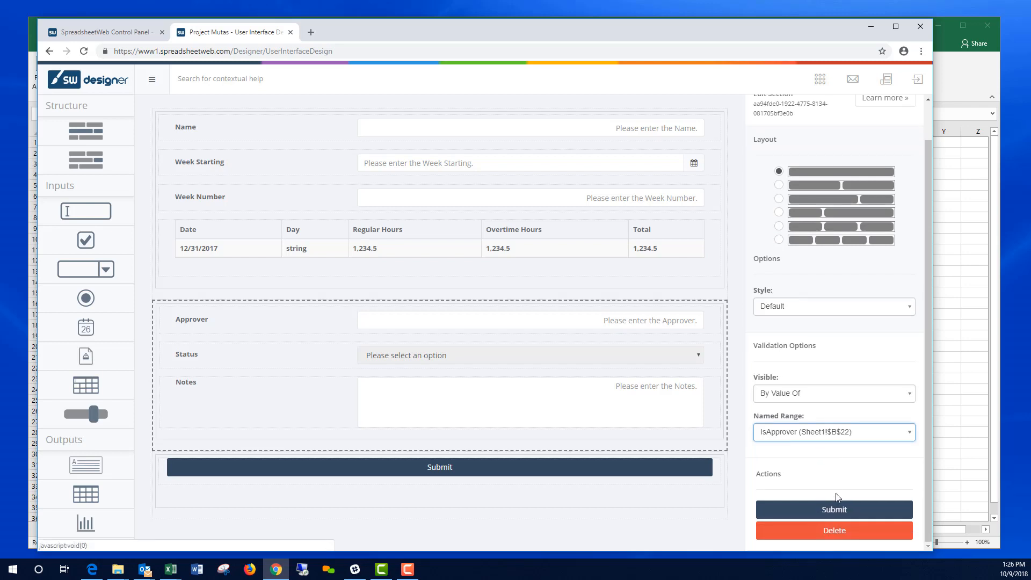
click(840, 510)
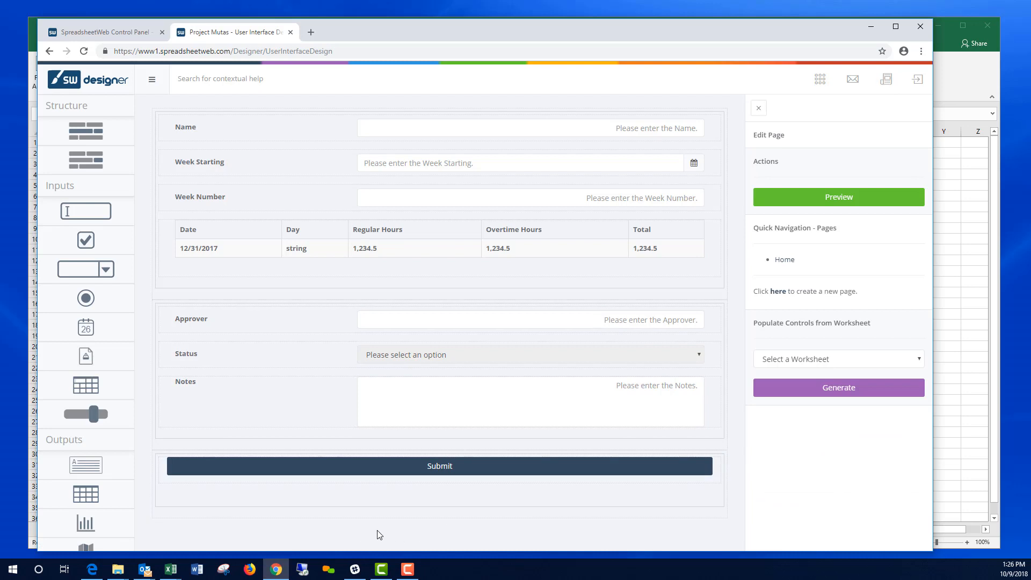
click(845, 200)
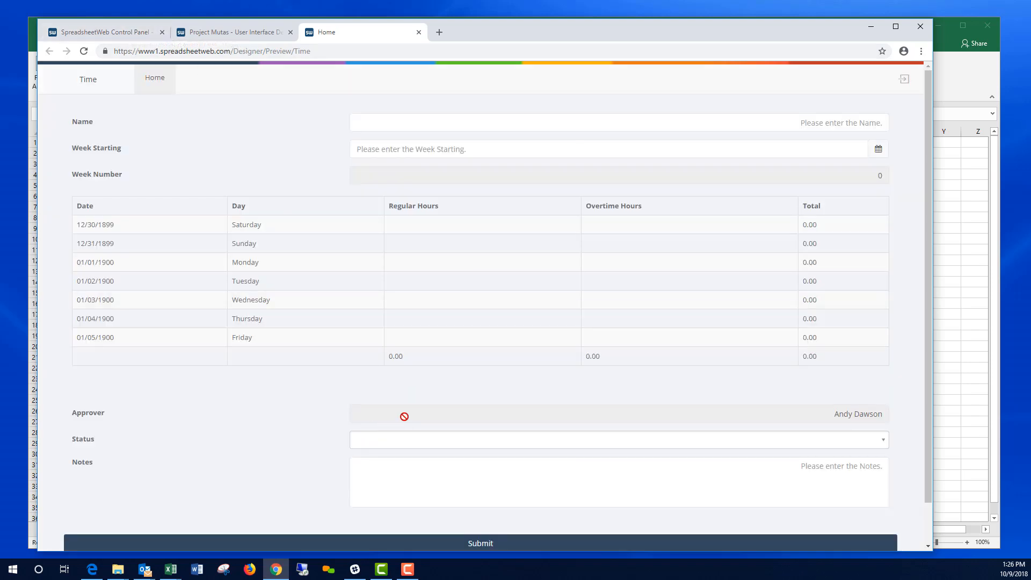
scroll(475, 396, down, 1)
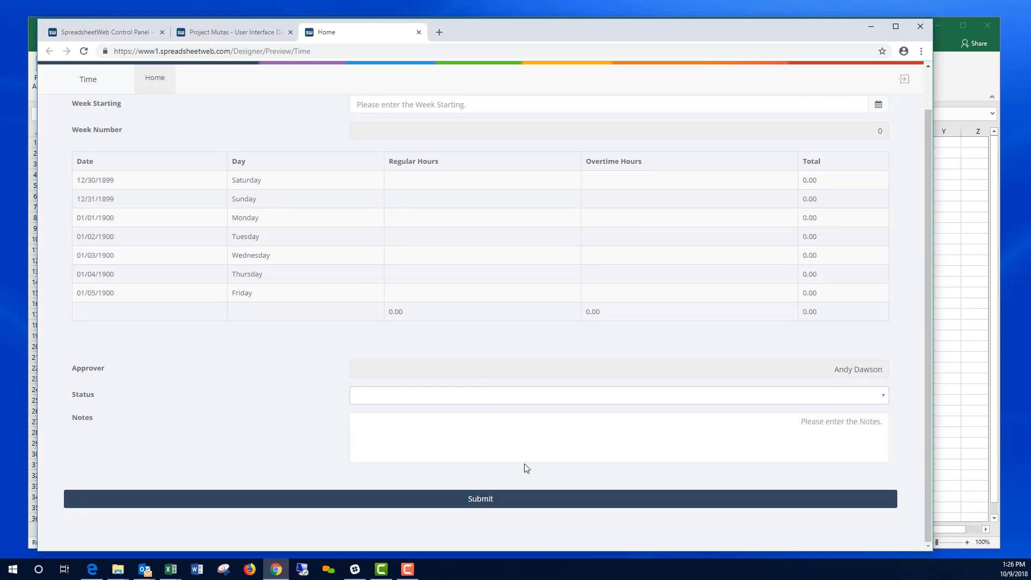
scroll(525, 466, up, 1)
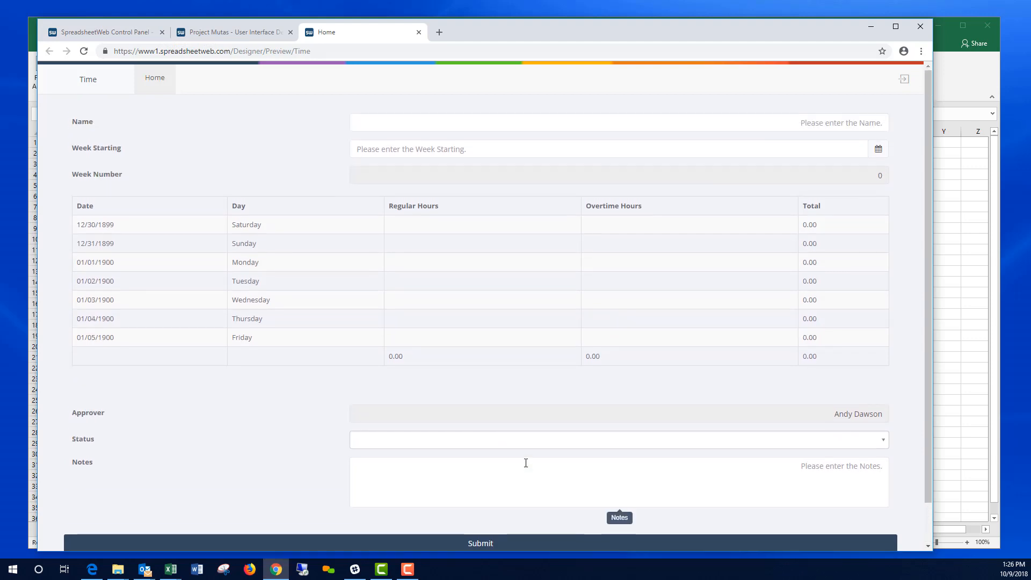
Step: Close the form preview and publish the Time application
click(418, 33)
click(820, 85)
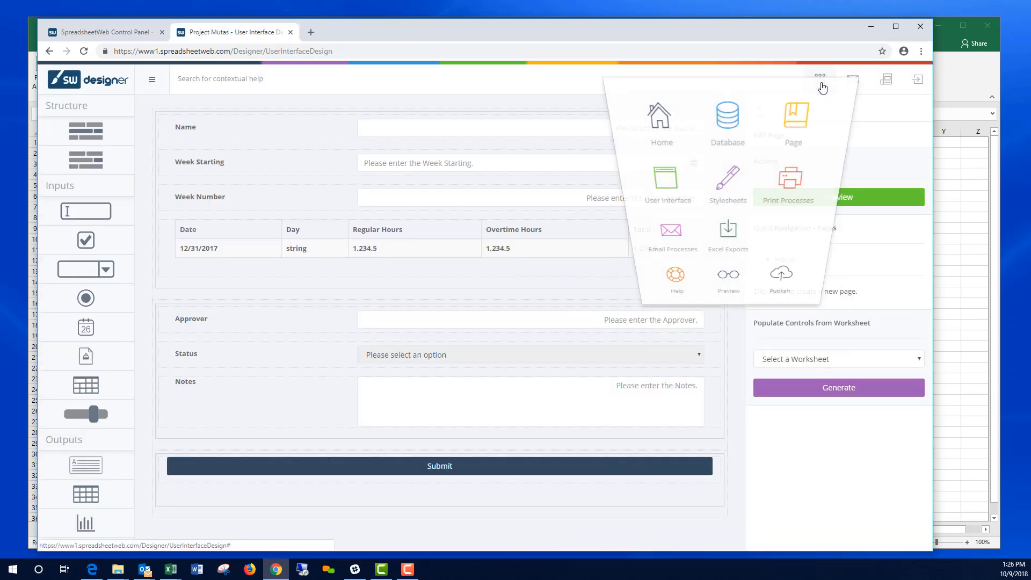
click(781, 274)
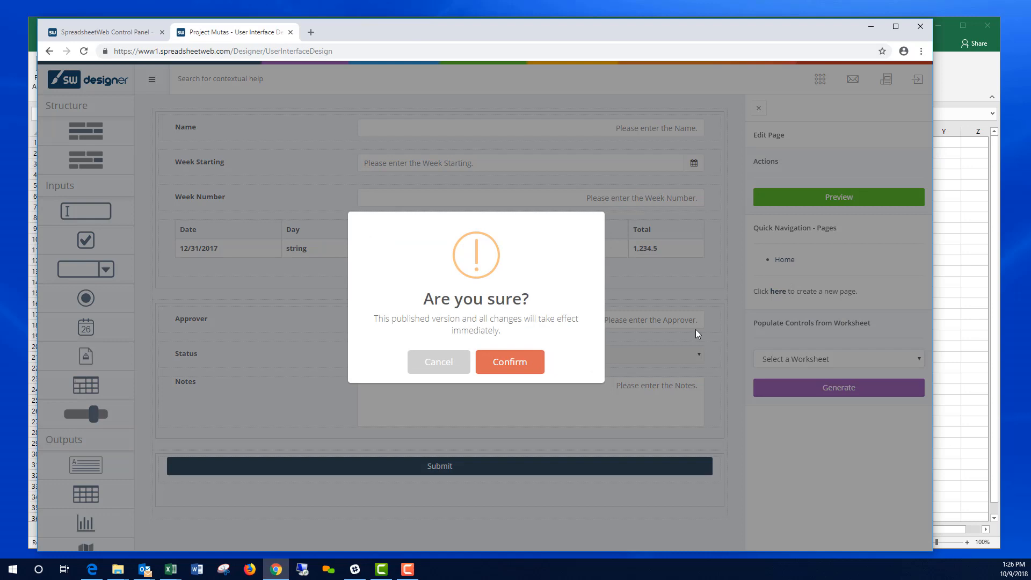
click(505, 374)
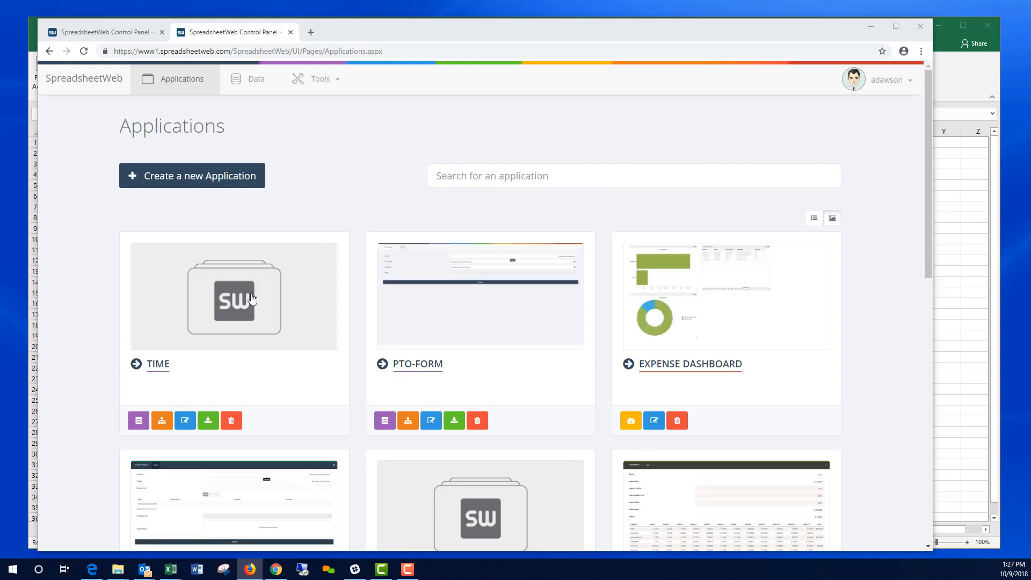
Step: Launch the published TIME app, select its web address, and bring a second browser window on screen
click(253, 299)
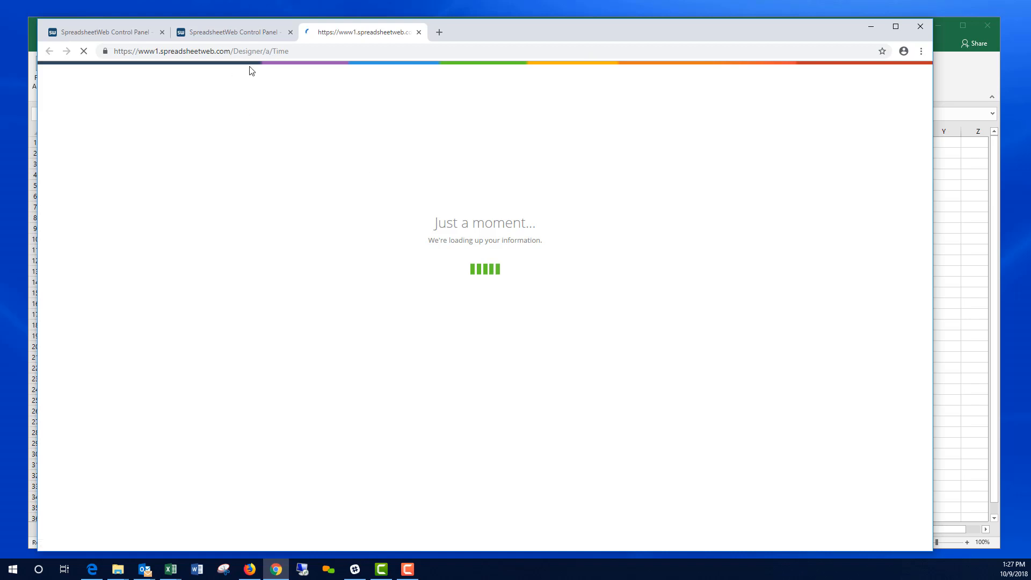
click(293, 52)
key(ctrl+c)
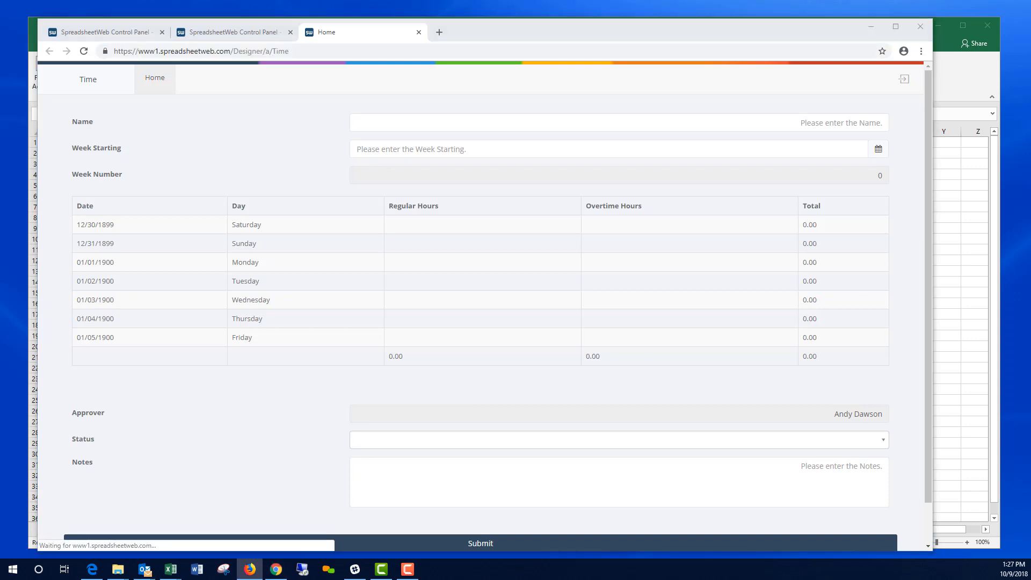
drag(1030, 65, 474, 31)
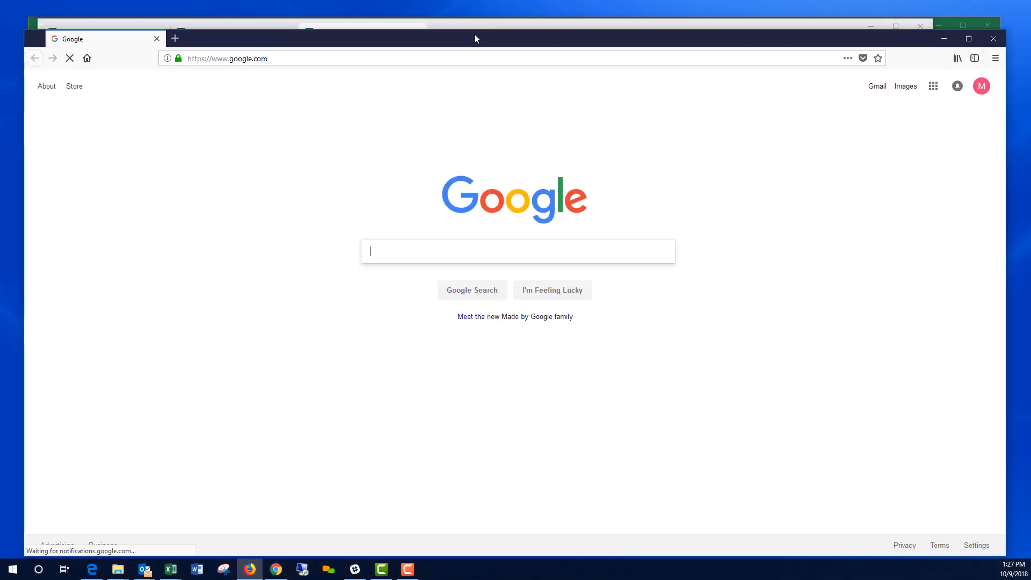
Step: Load the live Time form, enter the employee's name, and set Week Starting to October 1, 2018
click(283, 54)
key(ctrl+v)
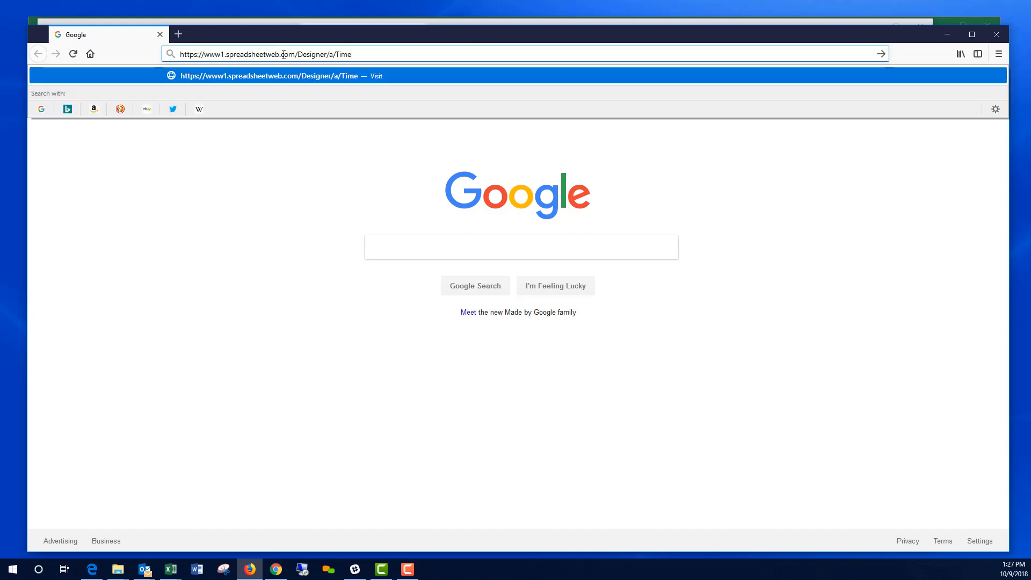
key(Return)
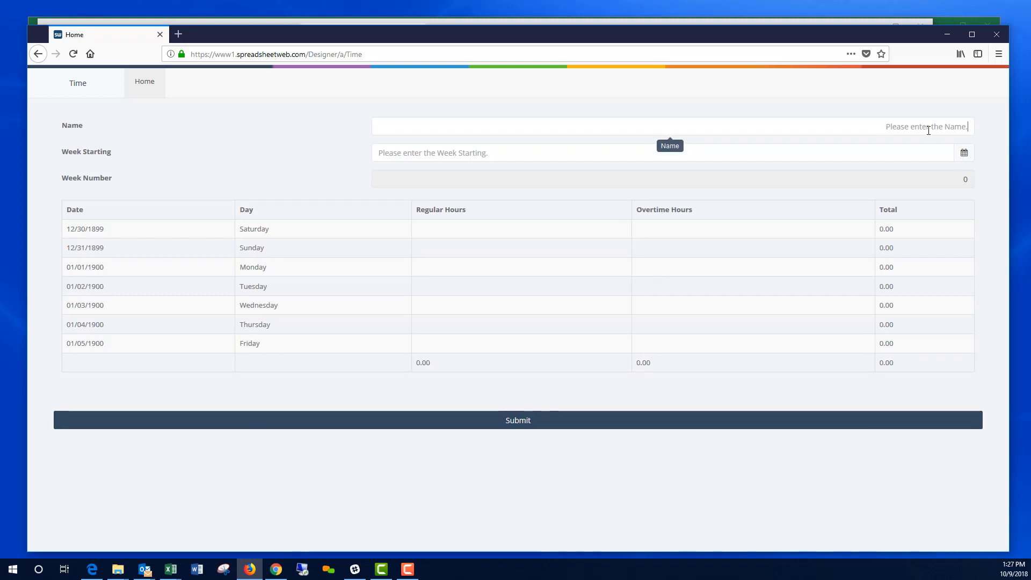
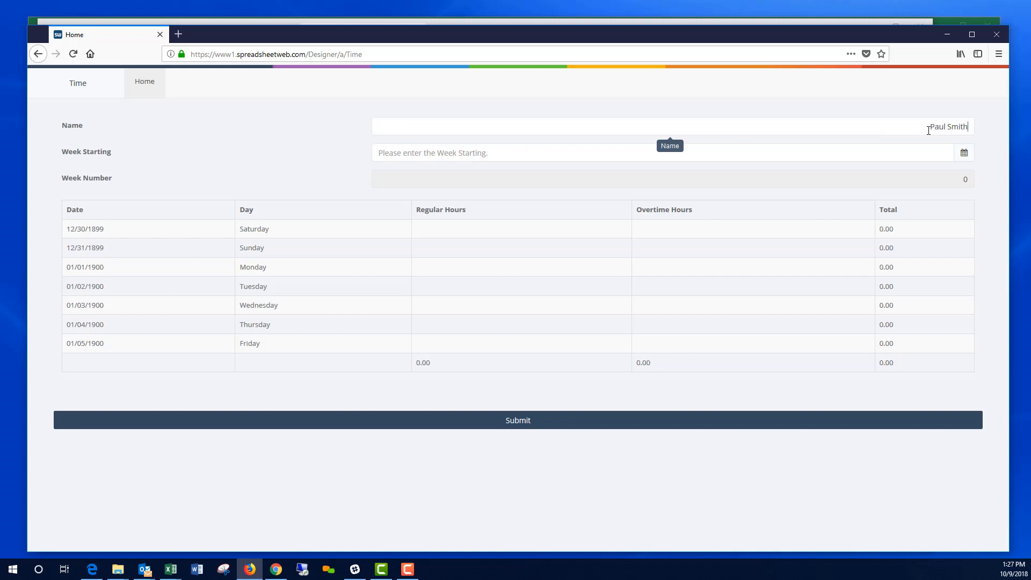
click(964, 155)
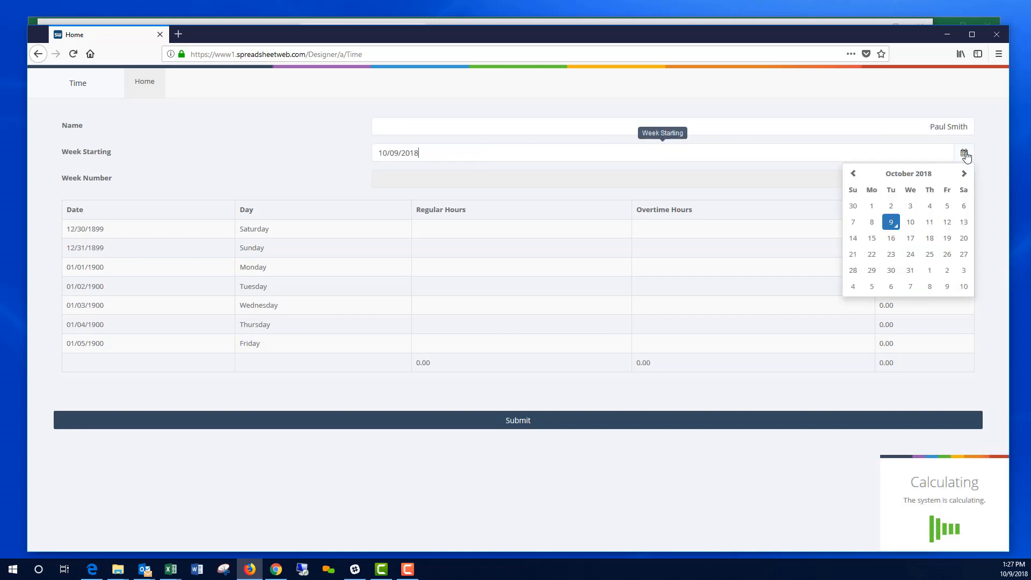
click(870, 208)
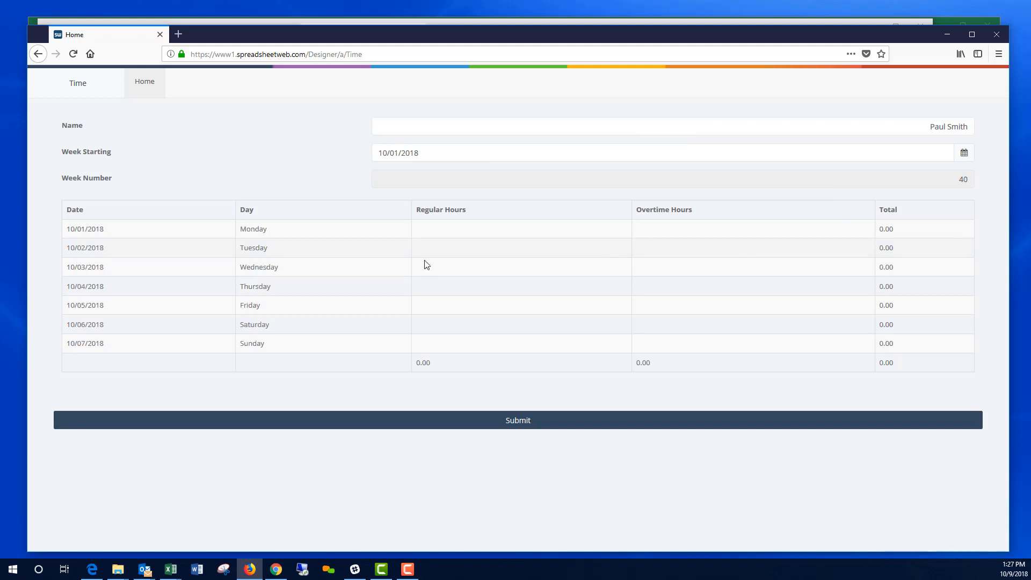
Step: Enter 8 regular hours for each day Monday through Friday
click(544, 232)
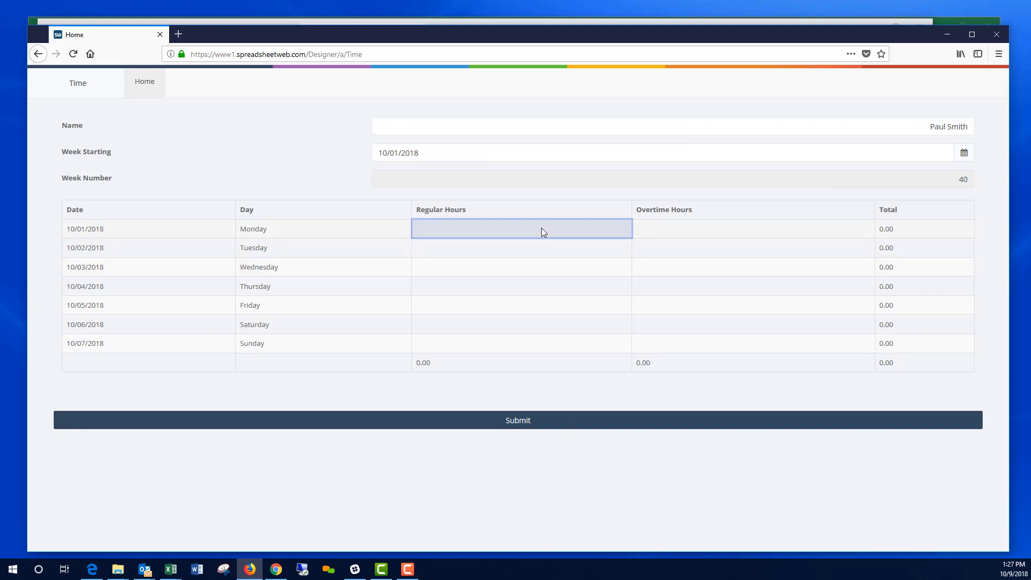
text(8)
key(Return)
text(8)
key(Return)
text(8)
key(Return)
text(8 8)
key(Return)
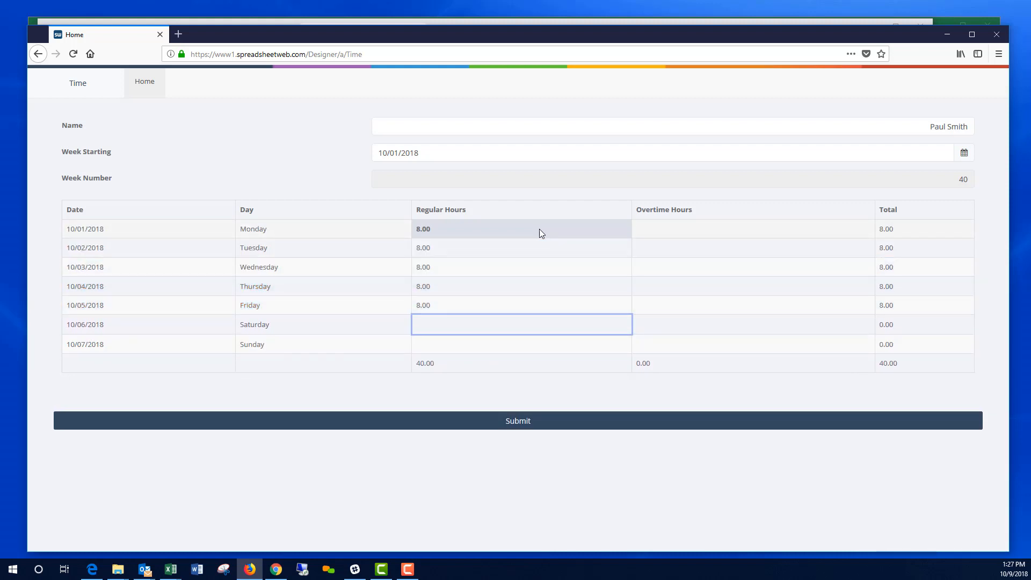
Step: Submit the timesheet and dismiss the save confirmation
click(517, 390)
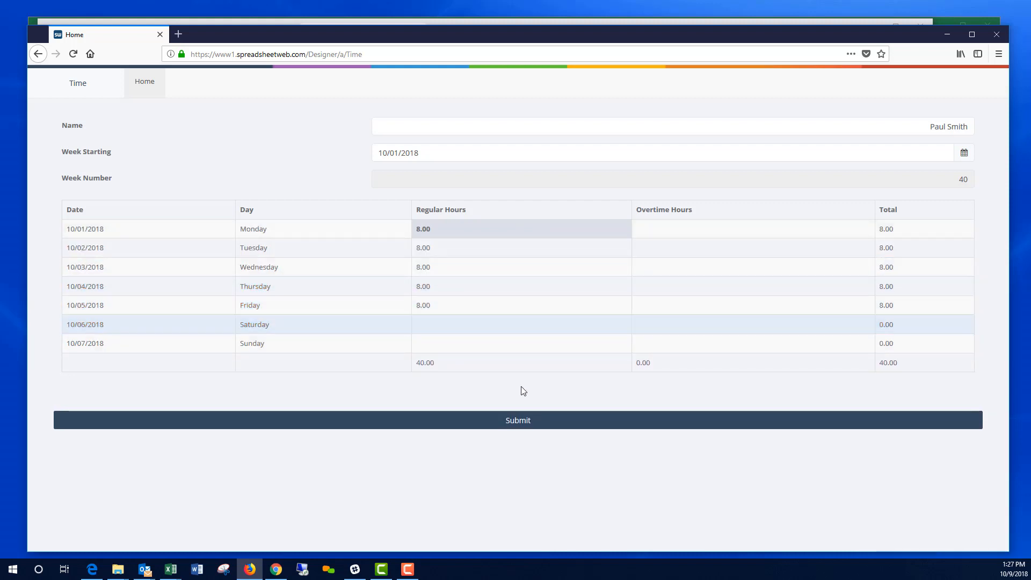
click(537, 425)
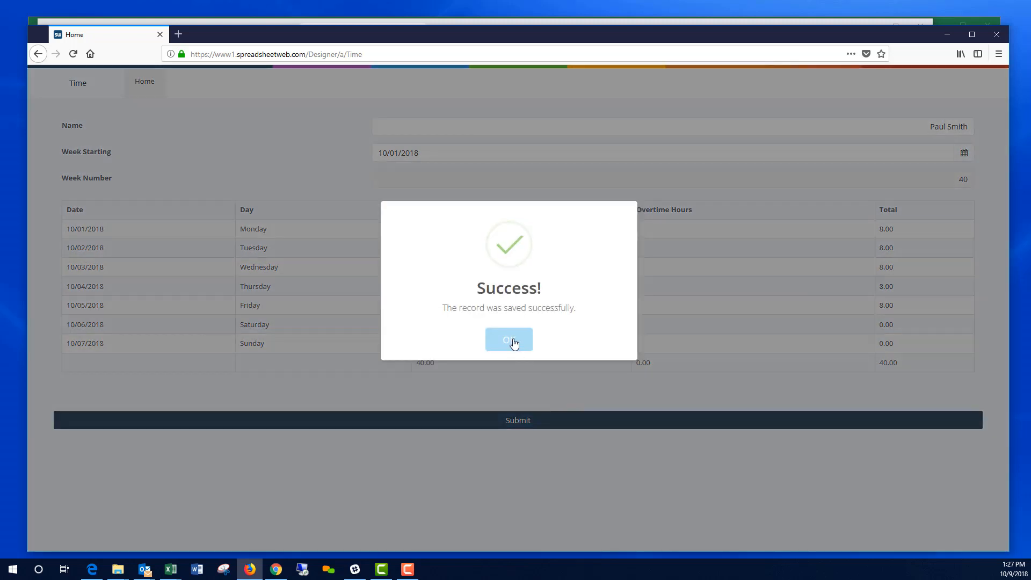
click(506, 348)
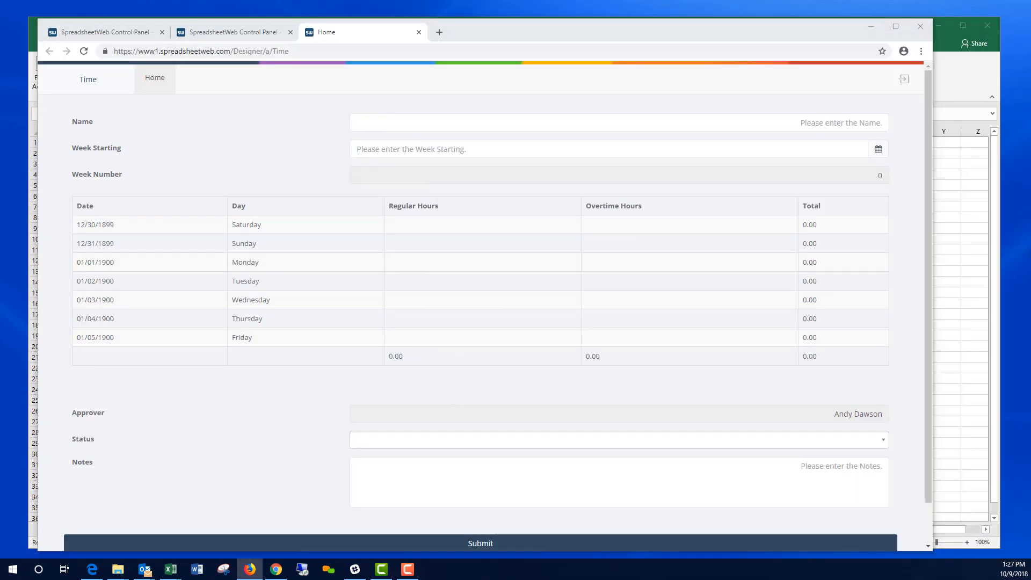
Step: From the Applications list, view TIME's data and edit the second record
click(419, 32)
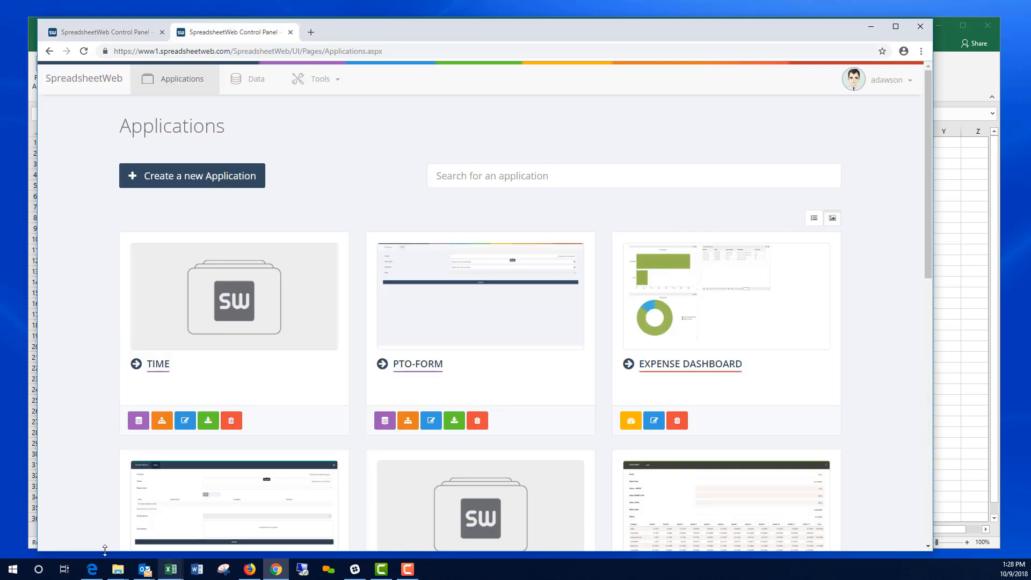
click(138, 422)
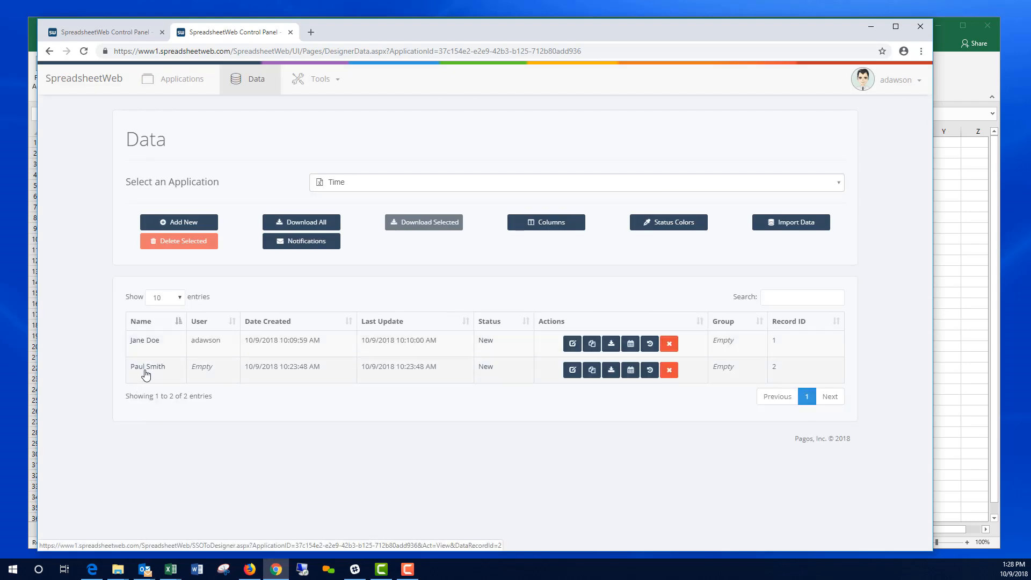
click(572, 370)
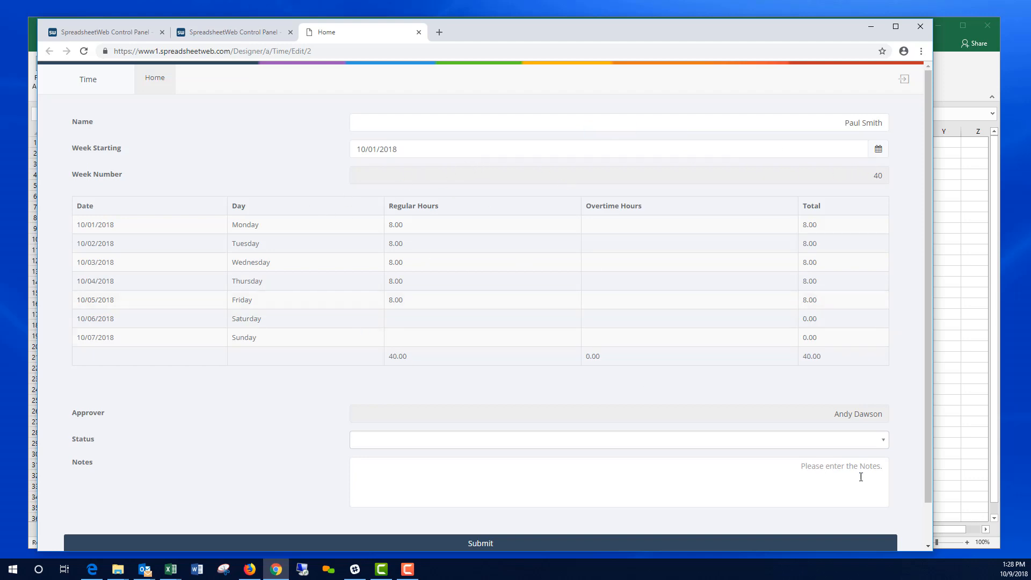
Step: Set the timesheet's Status to Approved, submit it, and return to the Time Data page
click(881, 442)
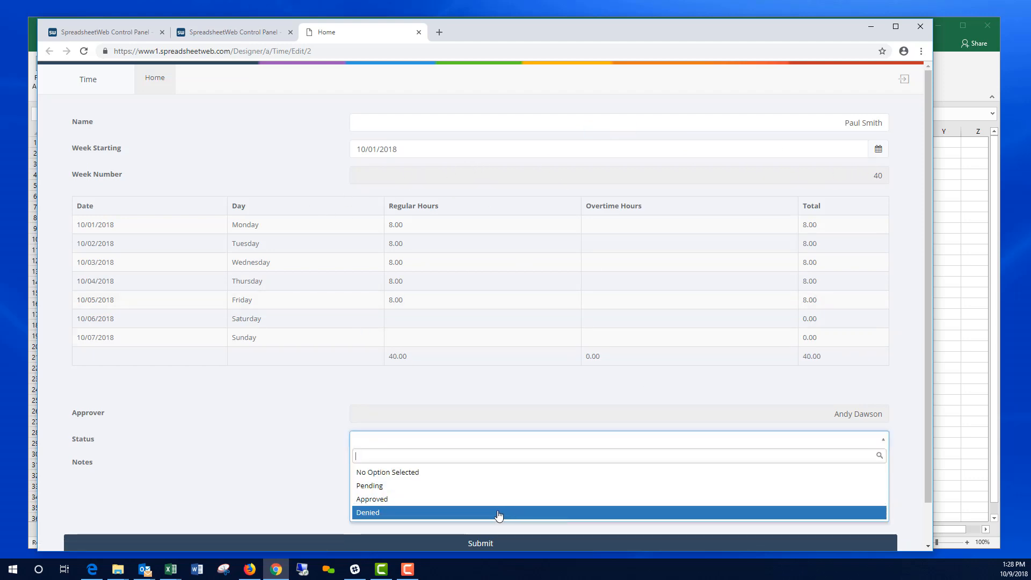
click(386, 502)
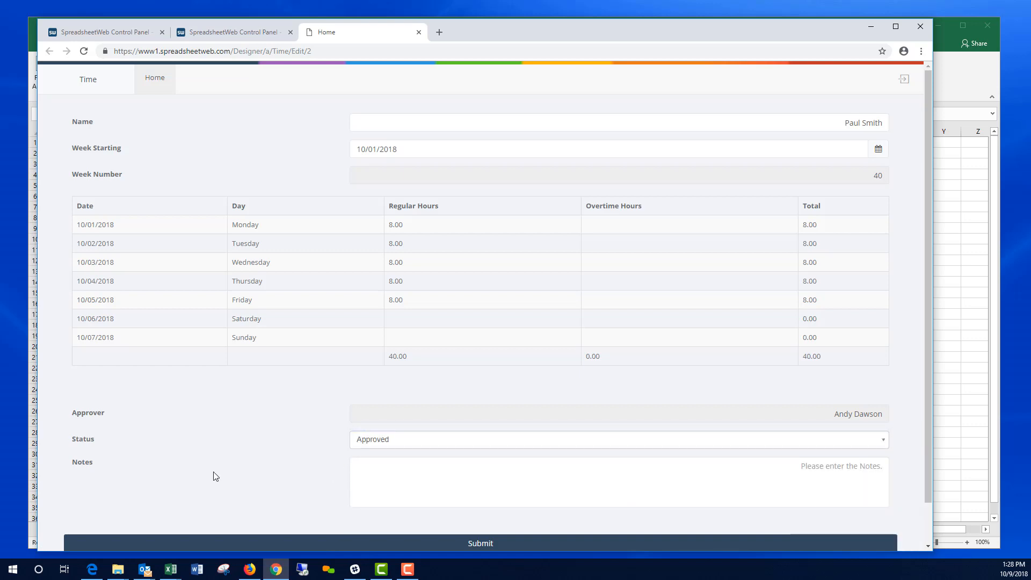
click(476, 545)
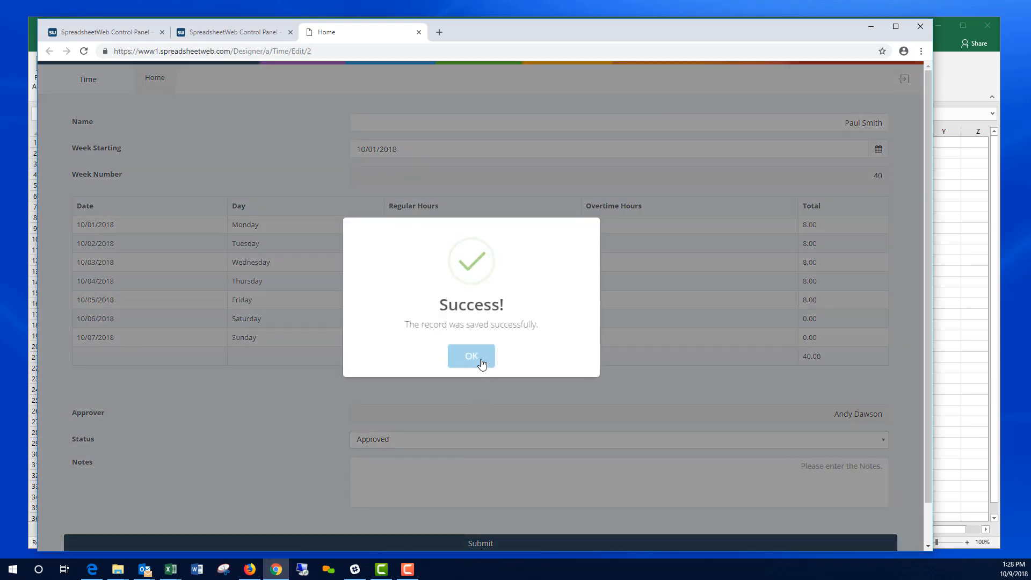
click(472, 355)
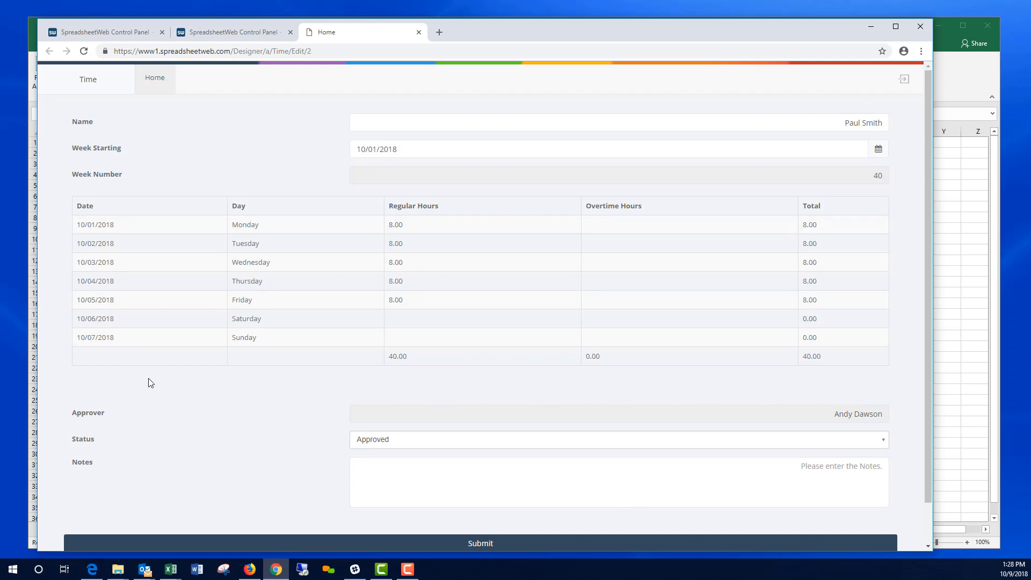
click(418, 32)
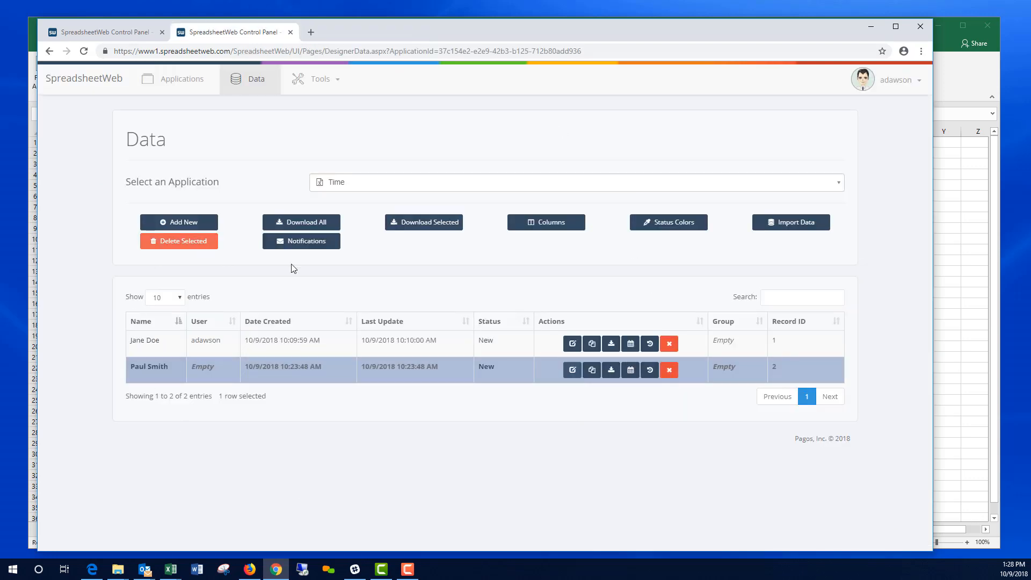